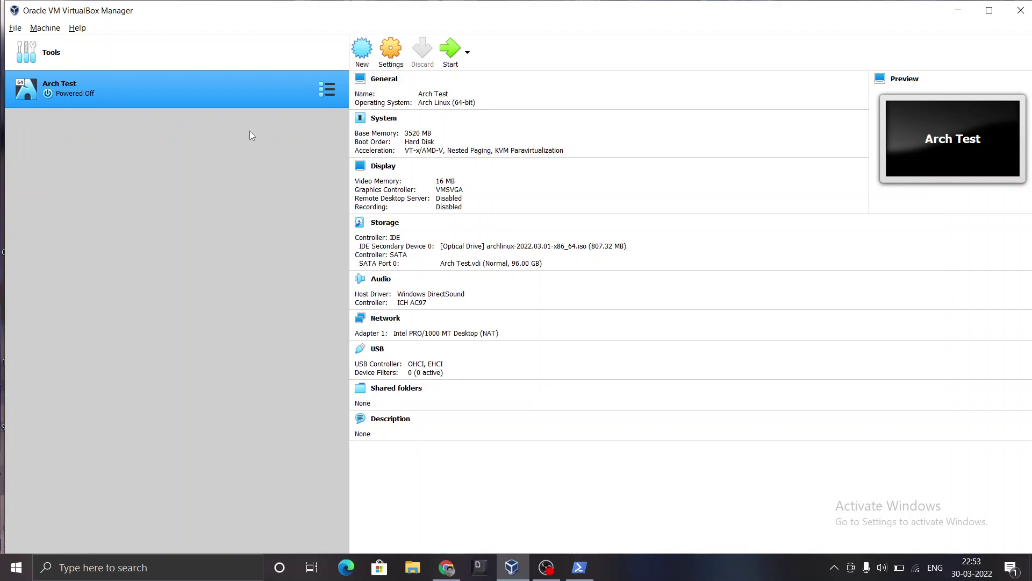
Start the Arch Test virtual machine and boot its Arch Linux entry.
double_click(239, 95)
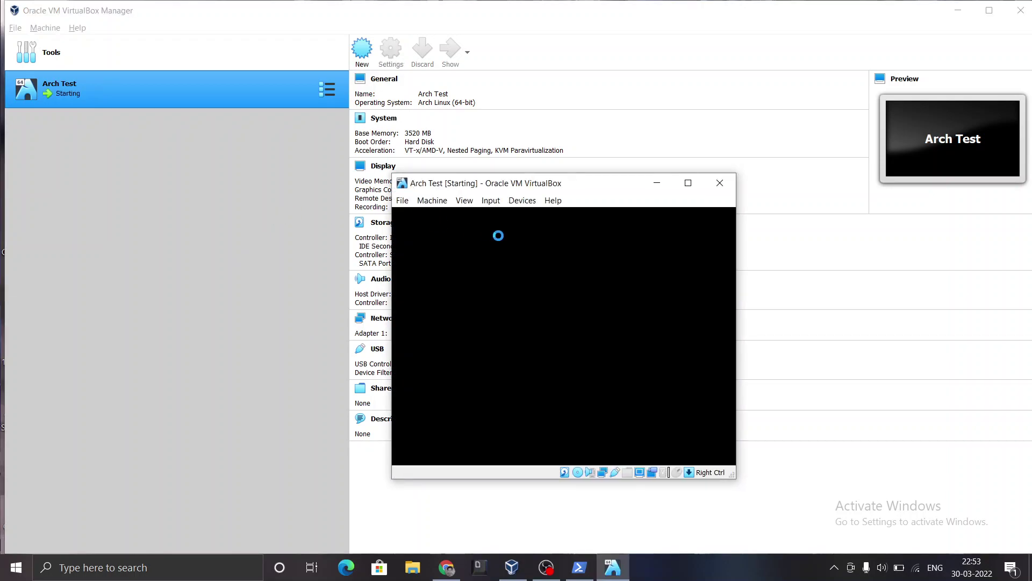
drag(583, 186, 498, 84)
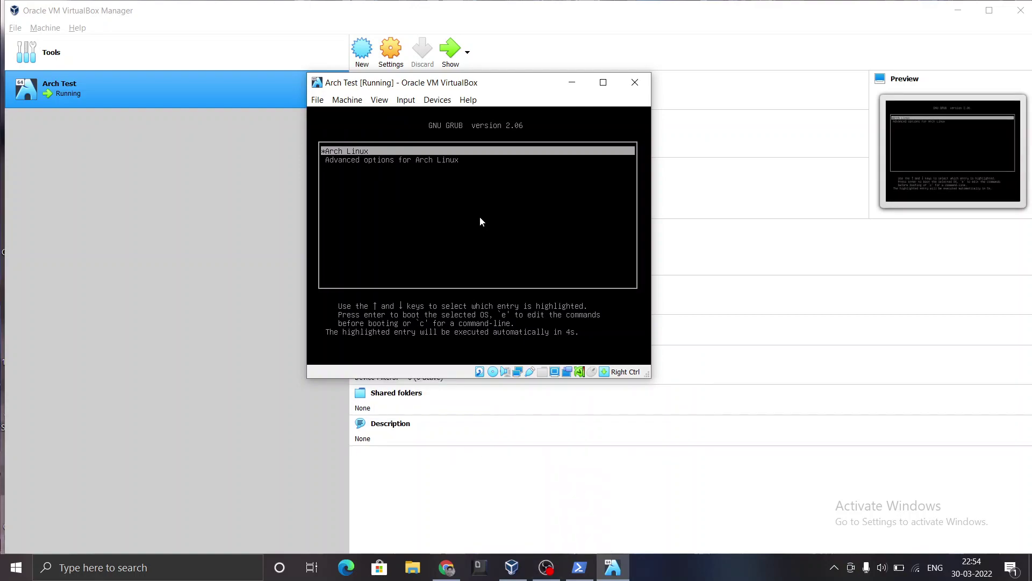
key(Return)
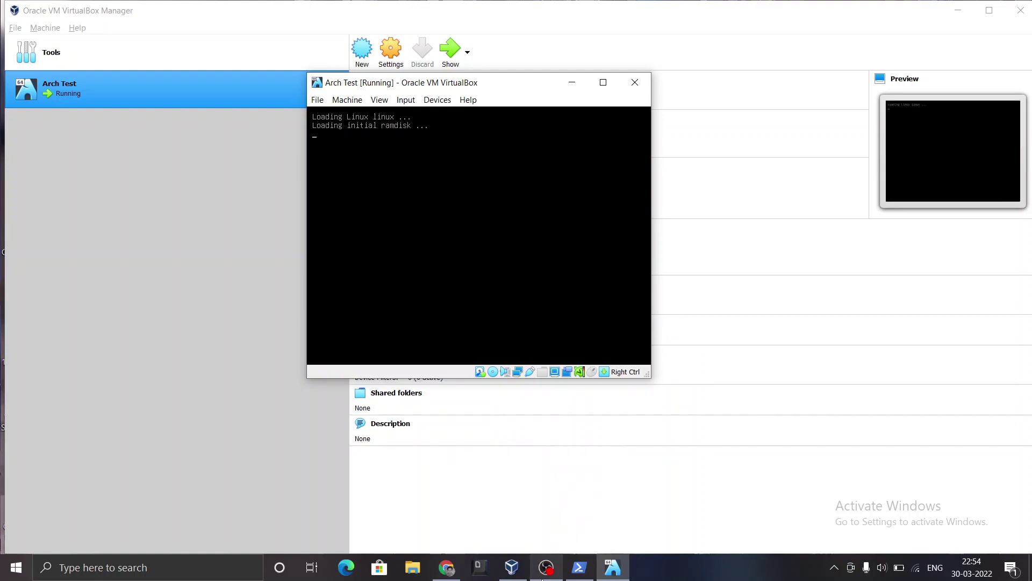
Switch to OBS and add a Window Capture source named Arch Test that captures the running Arch Test window, then minimize OBS.
click(546, 567)
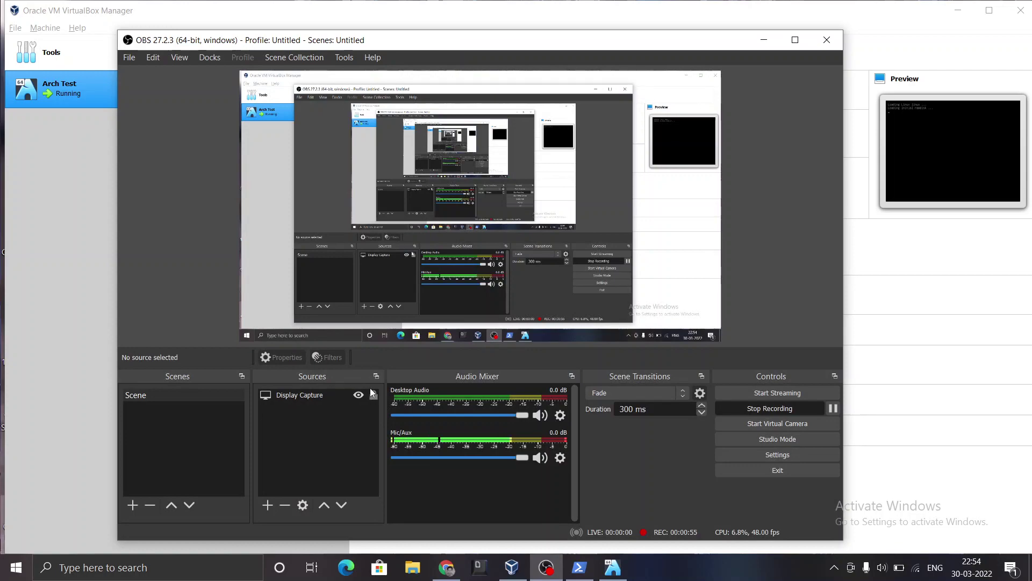
click(267, 505)
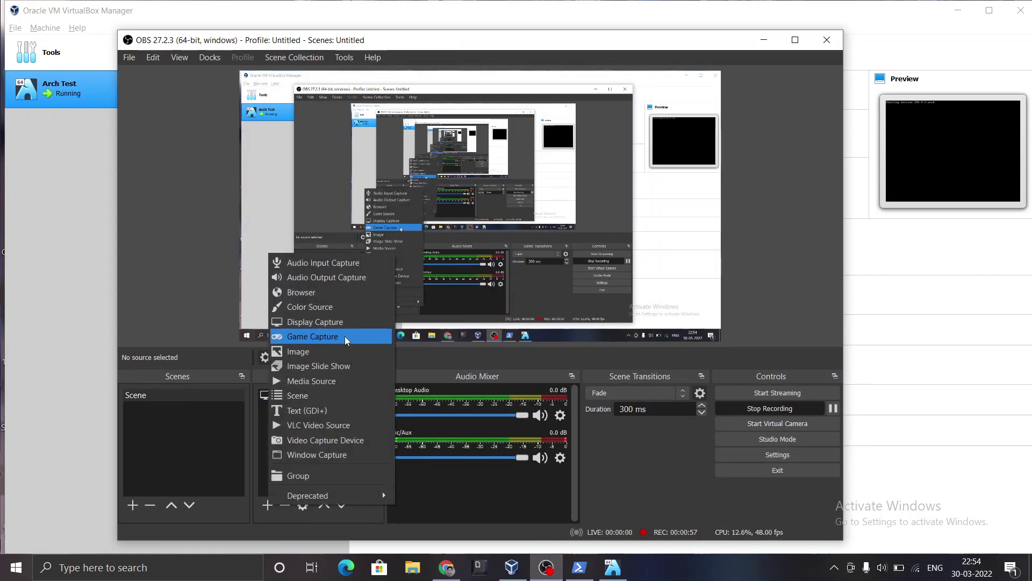
click(336, 454)
text(Arch Test)
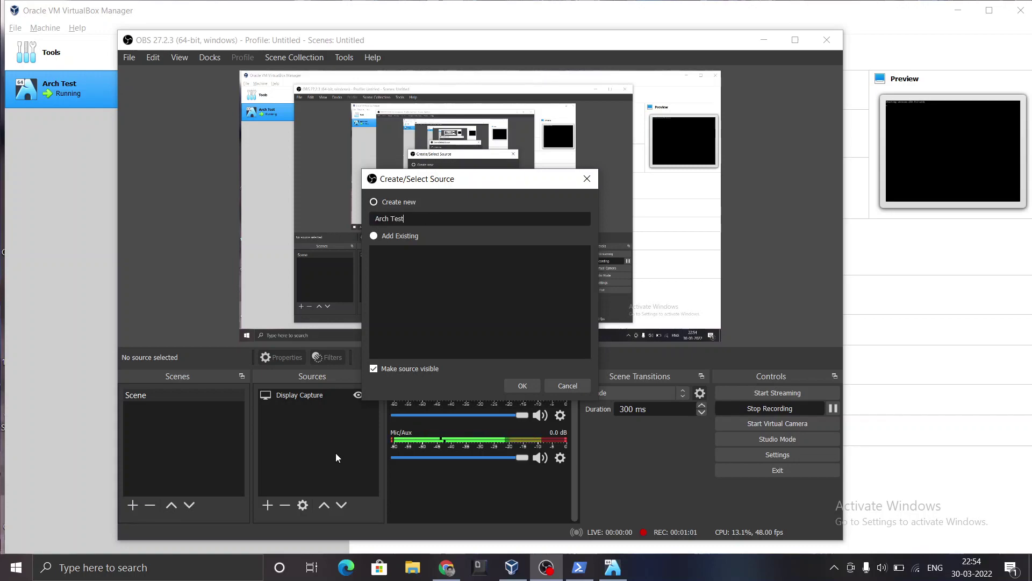
key(Return)
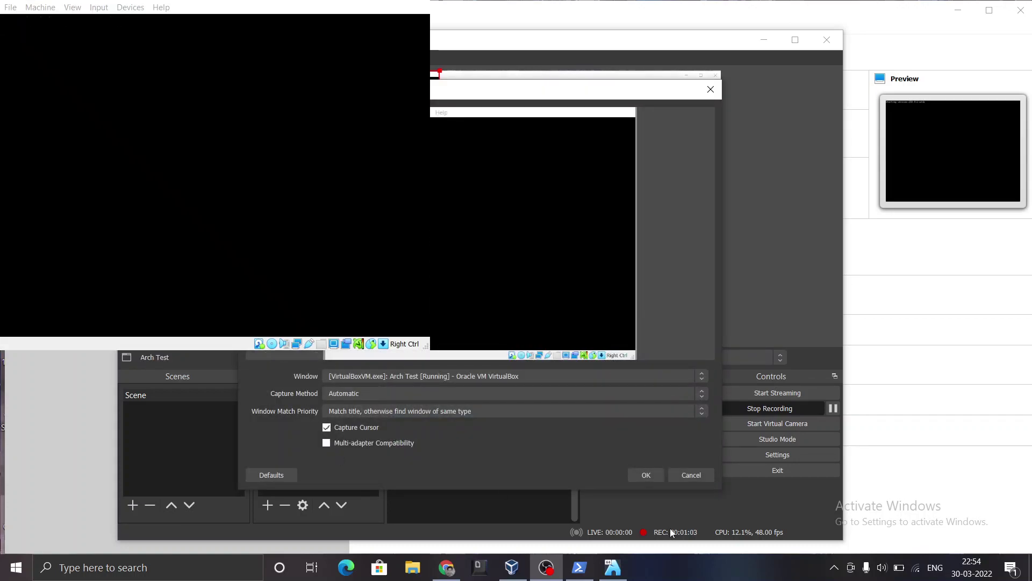
click(647, 477)
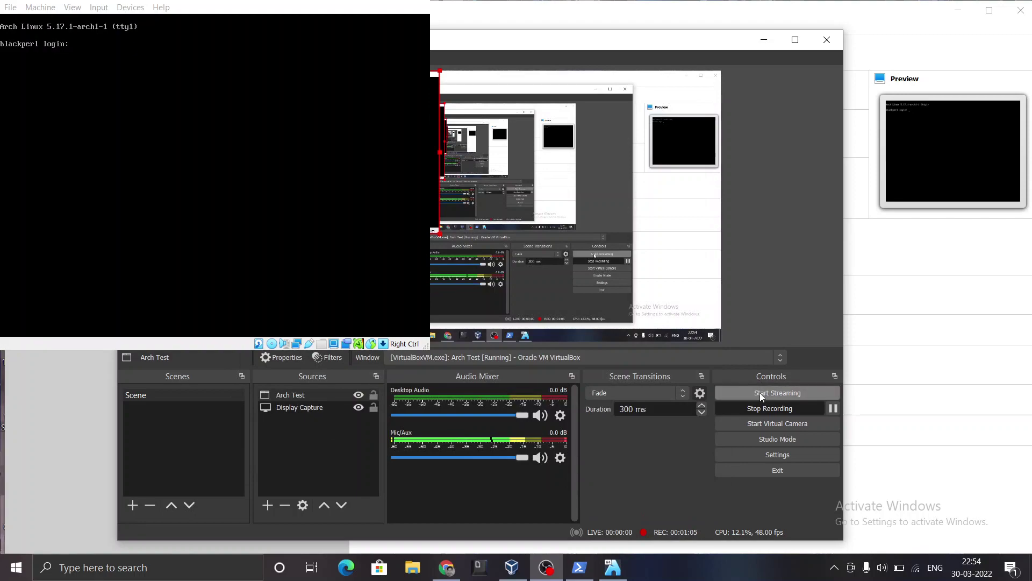
click(764, 41)
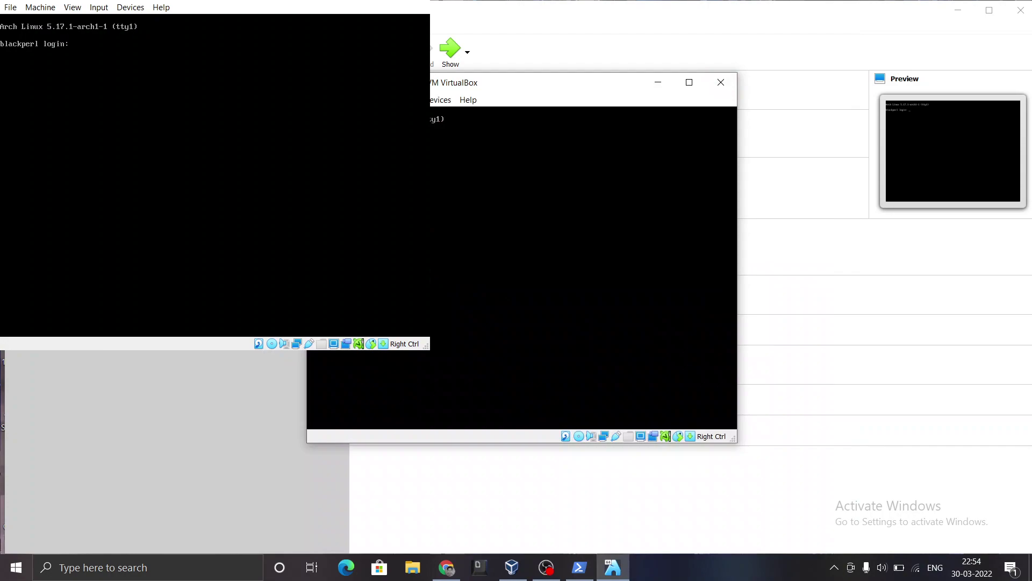
Log in to Arch Linux with the username and account password, and start the graphical session with startx.
text(jack)
key(Return)
key(Return)
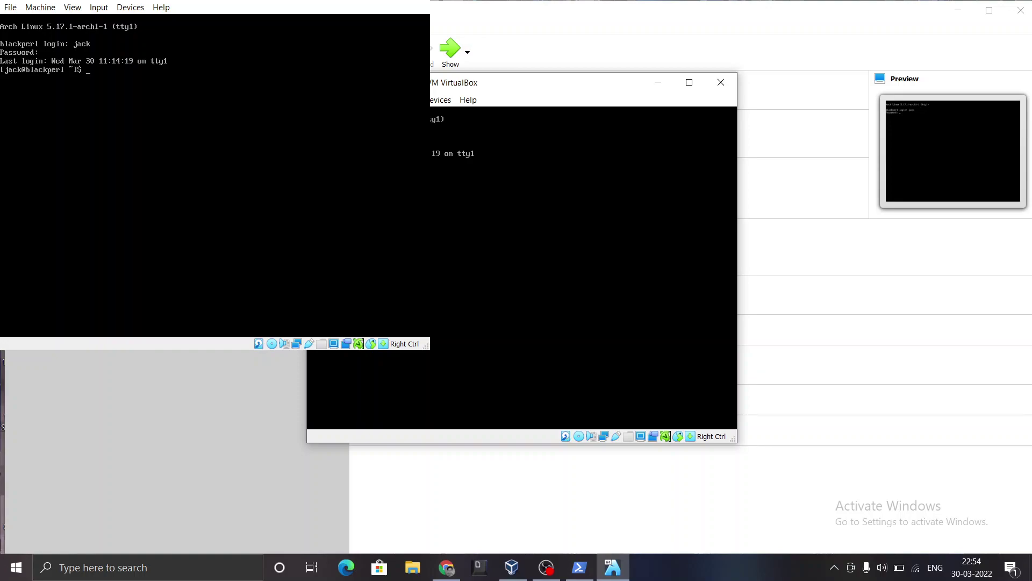
text(startx)
key(Return)
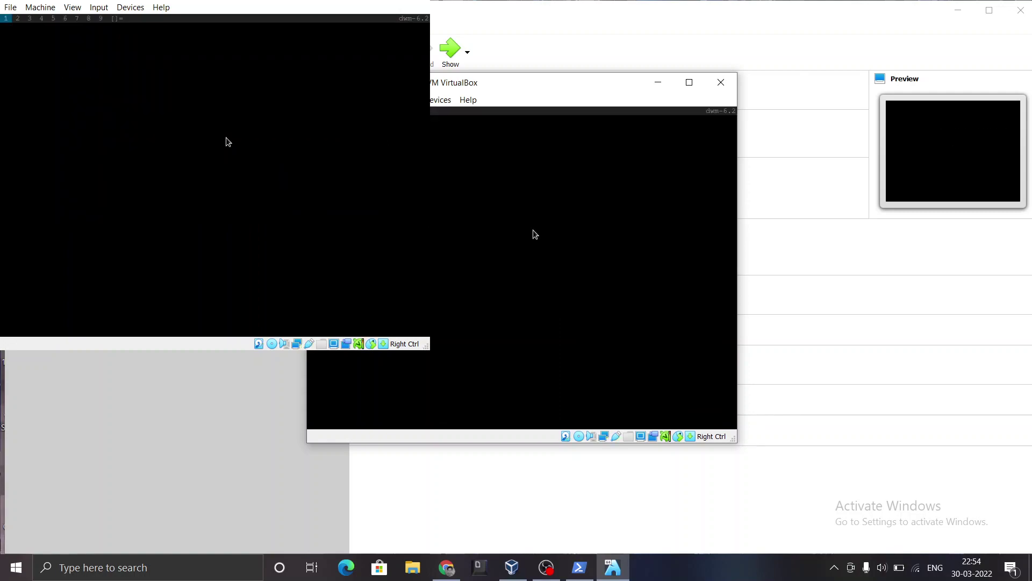
Switch the virtual machine to full-screen mode and open a terminal in dwm.
key(Control_R+f)
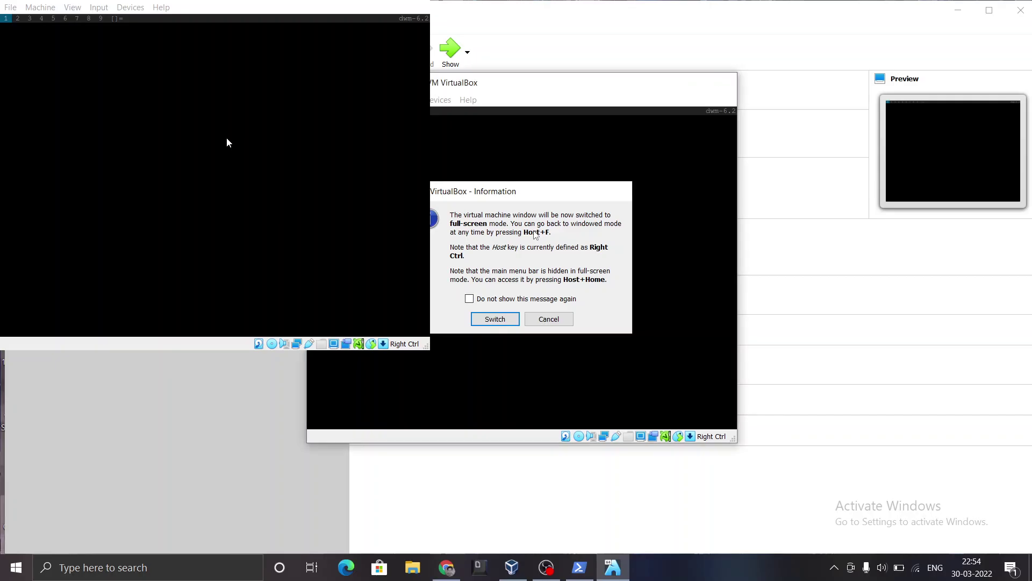
key(Return)
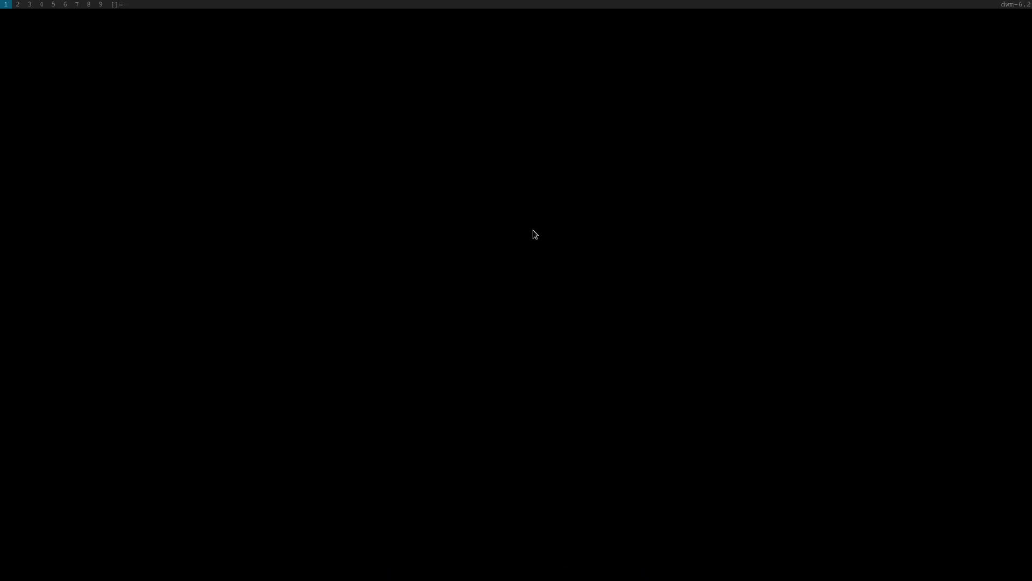
key(alt+shift+Return)
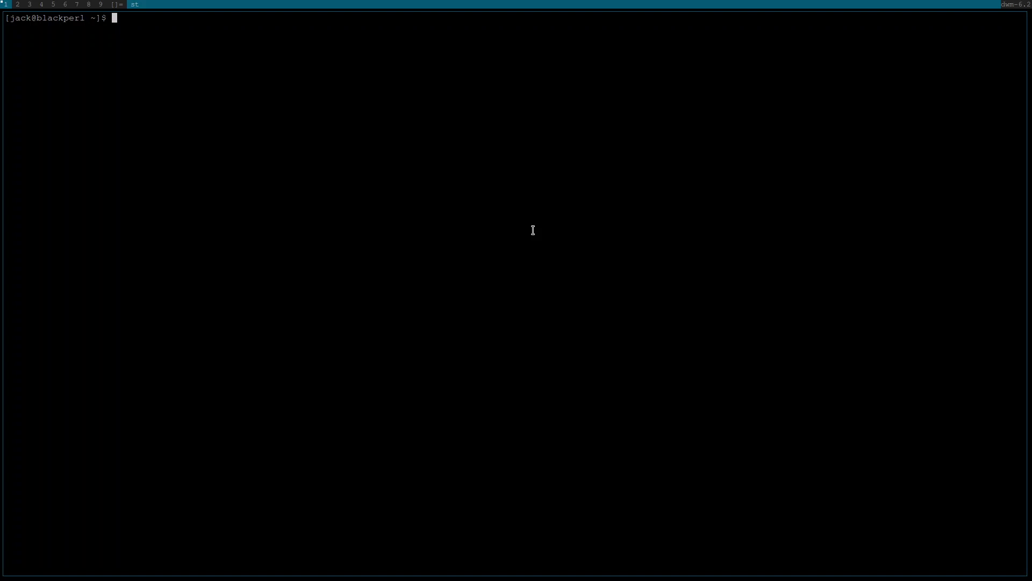
Try to install the font package with sudo pacman -S nerd-fonts-fira-code, entering the sudo password.
text(ar)
key(BackSpace)
key(BackSpace)
text(sudo pacman -S ner-fonts-)
key(Left)
key(Left)
key(Left)
key(Left)
key(Left)
key(Left)
key(Left)
text(d)
key(Right)
key(Right)
key(Right)
key(Right)
key(Right)
key(End)
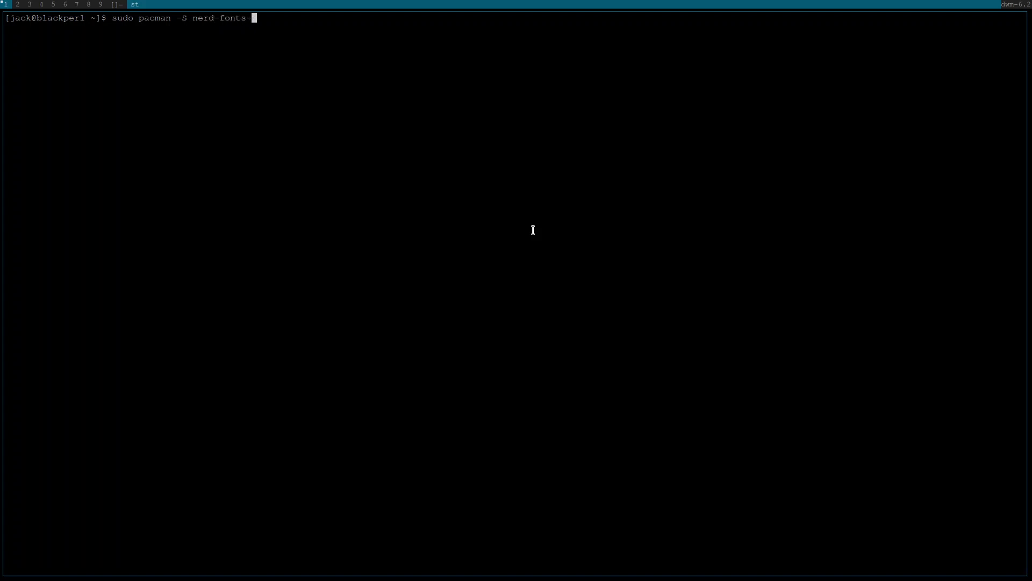
text(fira-code)
key(Return)
key(Return)
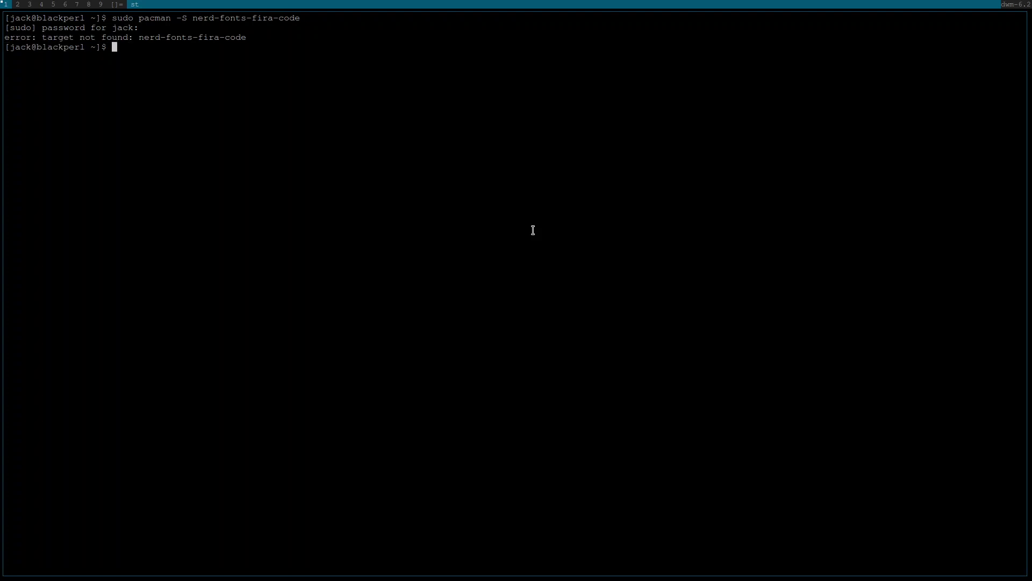
Change the previous install command to sudo pacman -S fira-code-nerd-fonts and run it.
key(Up)
key(Left)
key(Left)
key(Left)
key(Left)
key(Left)
key(Left)
key(Right)
key(Right)
key(Right)
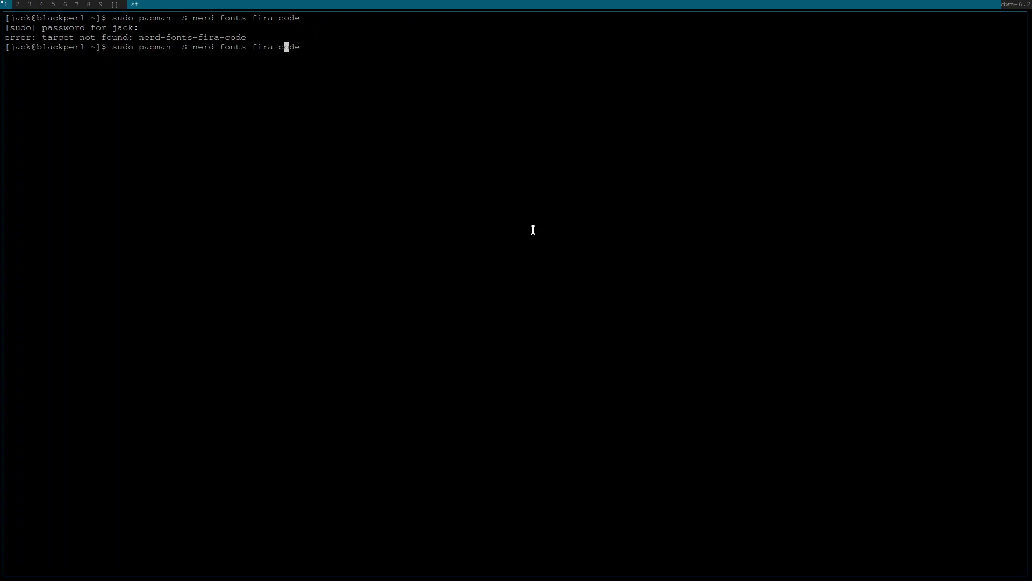
key(Right)
key(Right)
key(Right)
text(-nerds)
key(Left)
text(-font)
key(Left)
key(Left)
key(Left)
key(Left)
key(Left)
key(Left)
key(Left)
key(Left)
key(Left)
key(Left)
key(Left)
key(Left)
key(Left)
key(Left)
key(Left)
key(Left)
key(Left)
key(Left)
key(Left)
key(BackSpace)
key(BackSpace)
key(BackSpace)
key(BackSpace)
key(BackSpace)
key(BackSpace)
key(BackSpace)
key(BackSpace)
key(BackSpace)
key(BackSpace)
key(BackSpace)
key(Return)
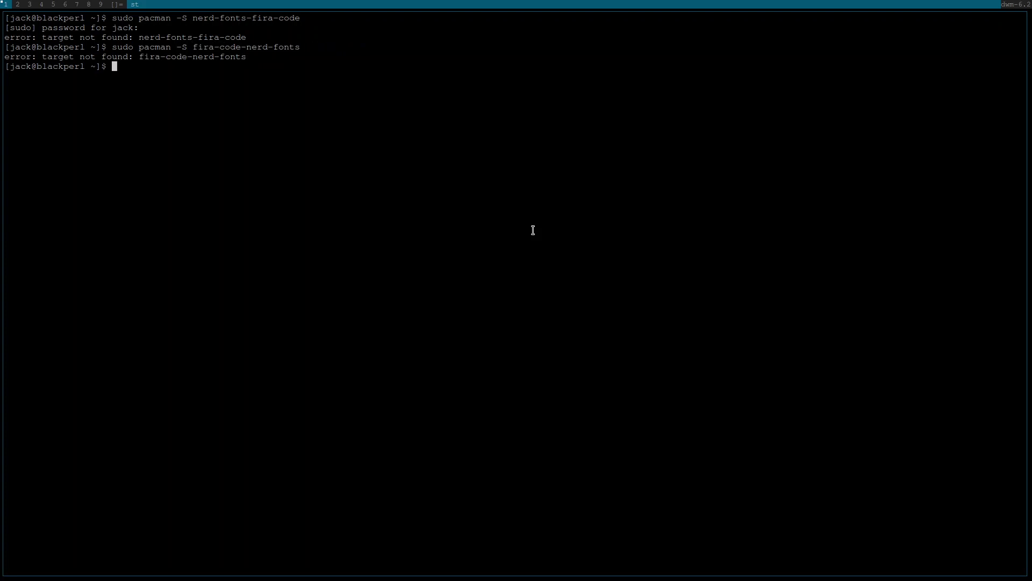
Leave full-screen mode, switch to Chrome and search for the Fira Code nerd fonts package for Arch Linux.
key(Control_R+f)
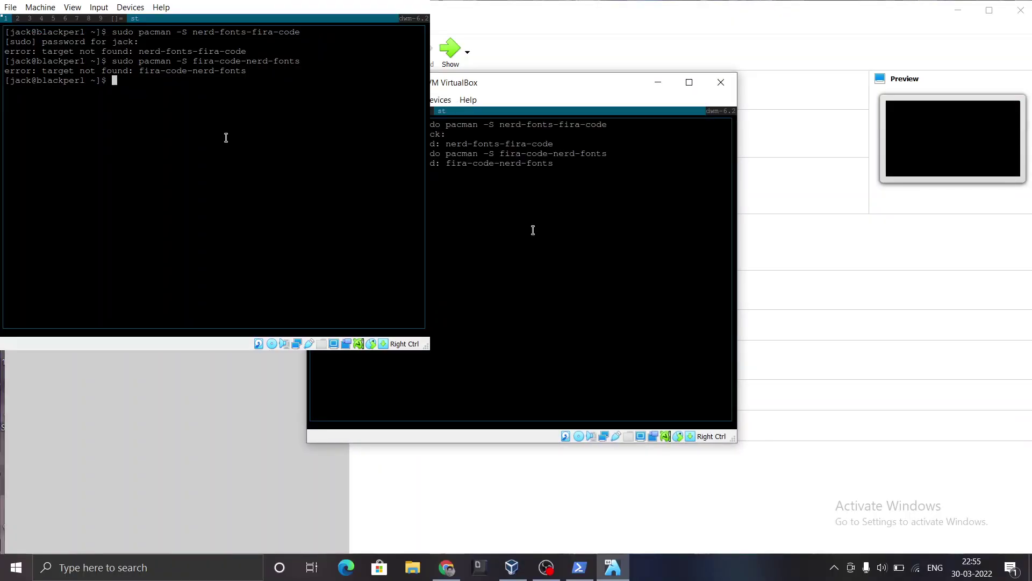
click(444, 569)
key(ctrl+t)
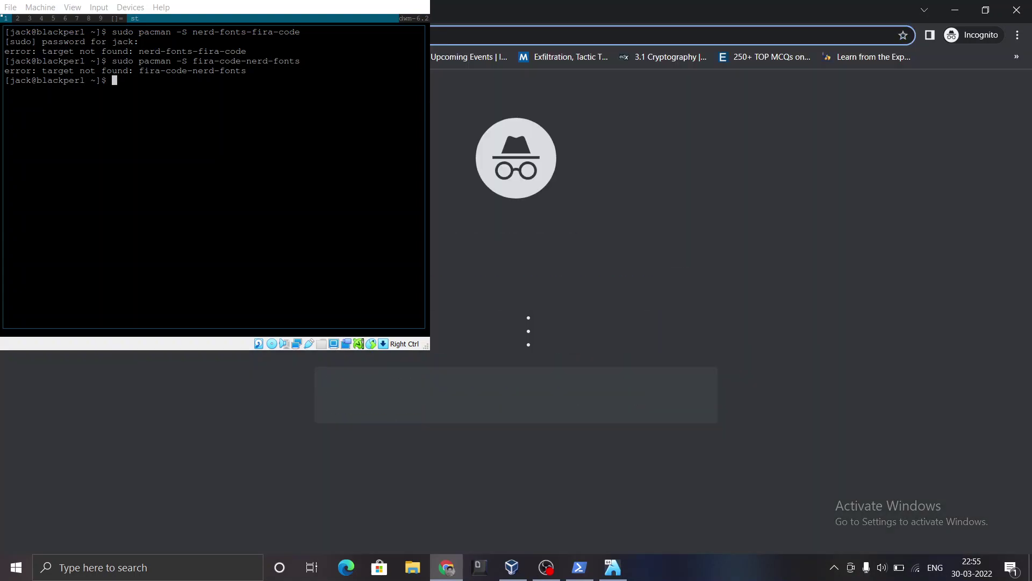
text(ff)
key(BackSpace)
key(BackSpace)
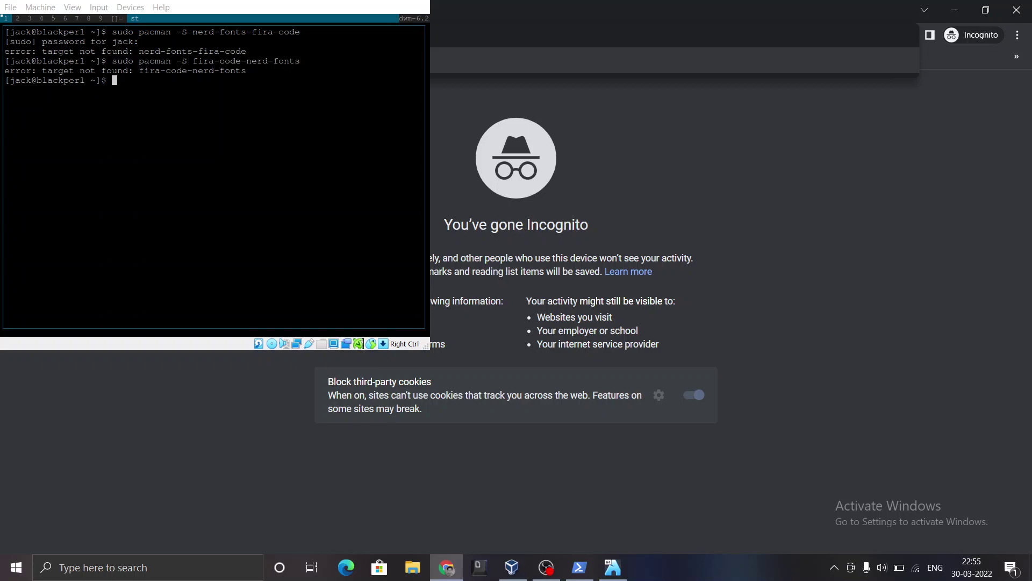
key(ctrl+v)
key(Return)
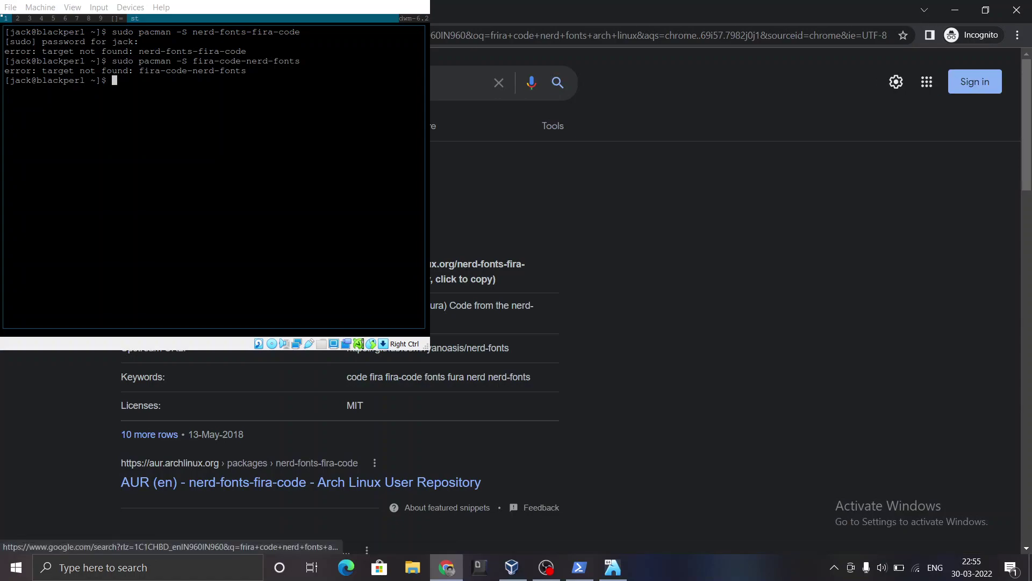
scroll(457, 293, down, 3)
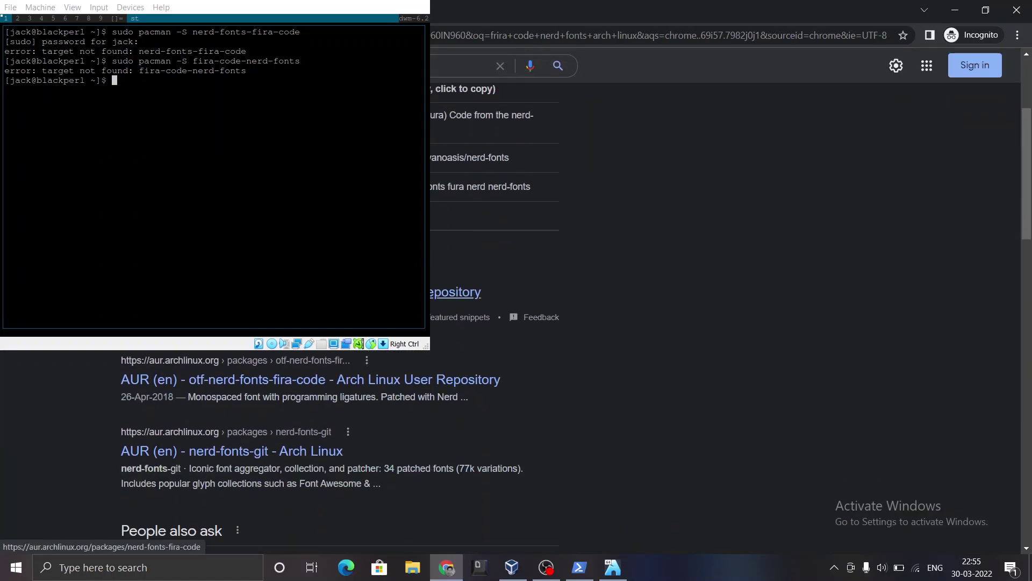
click(956, 15)
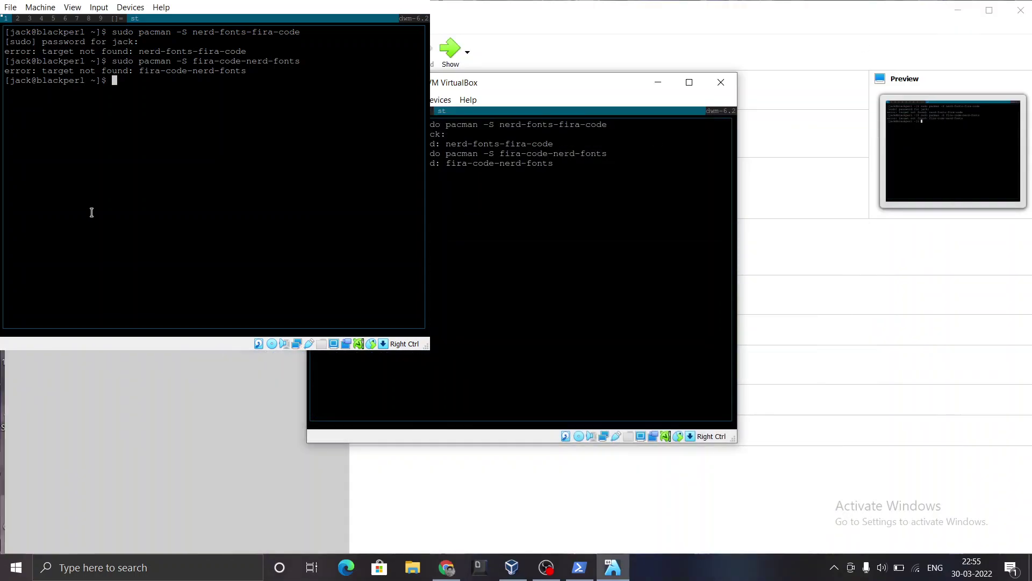
Check the Fira Code package entries in the browser's search results again and return to the virtual machine.
key(Up)
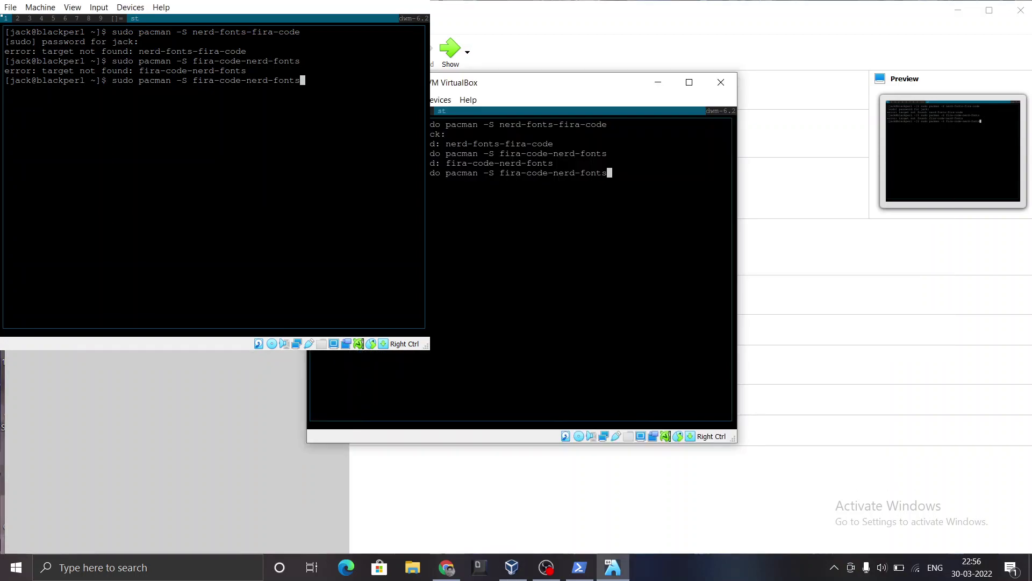
key(alt+Tab)
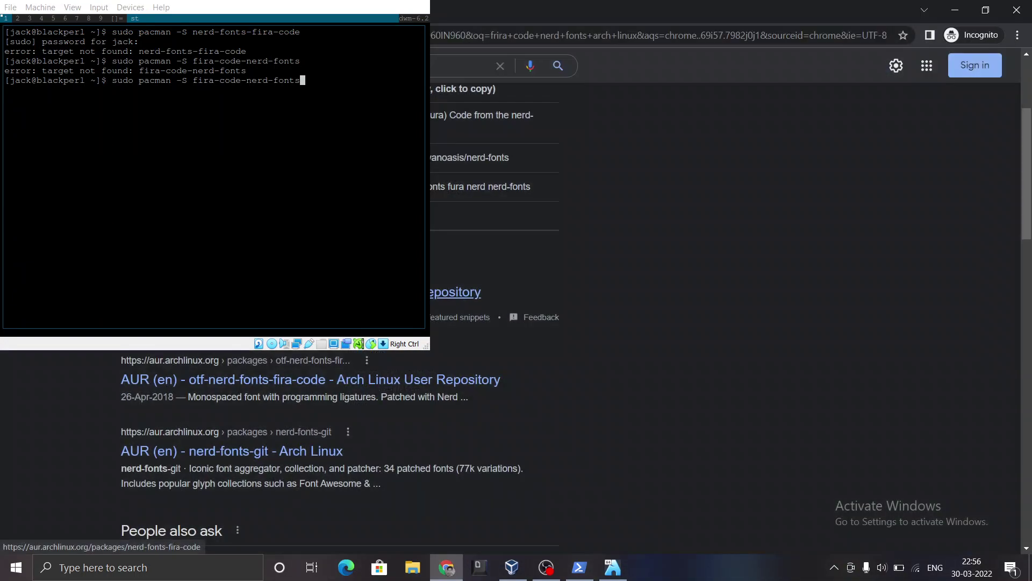
click(955, 10)
key(alt+Tab)
key(alt+Tab)
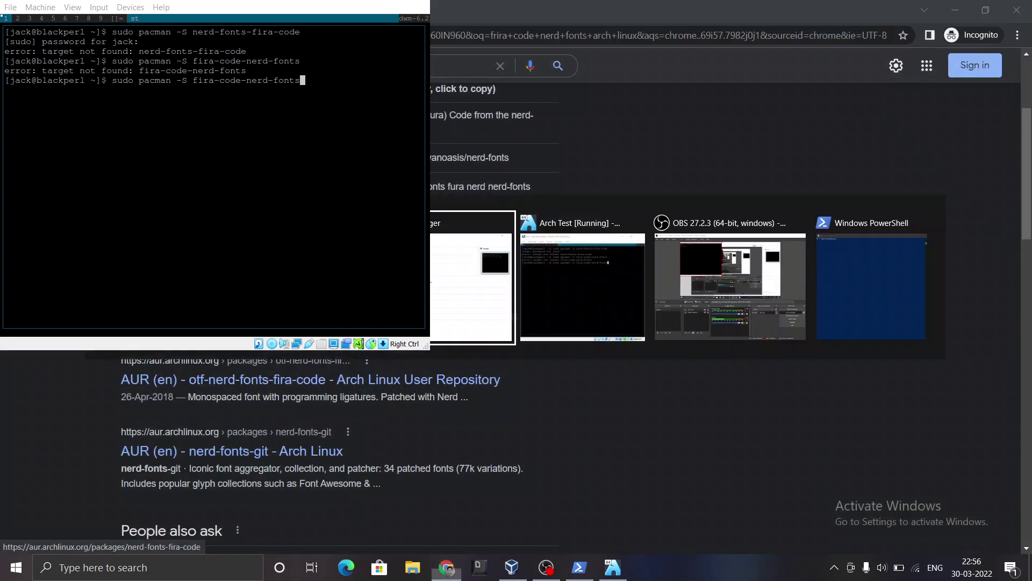
key(alt+Tab)
Clear the recalled install command from the prompt and switch the virtual machine back to full-screen mode.
key(Up)
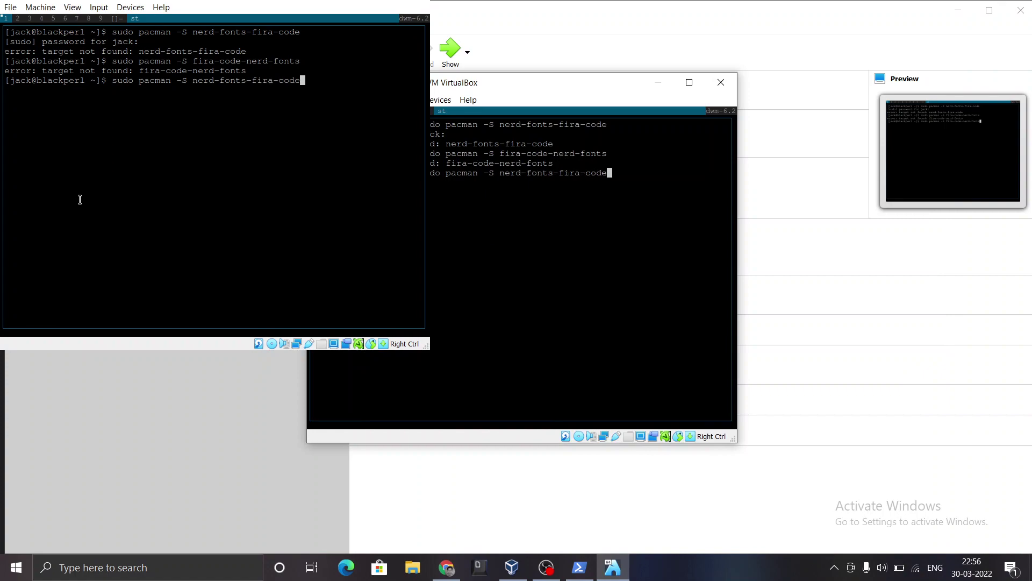
key(Left)
key(Left)
key(Left)
key(Left)
key(Left)
key(Left)
key(Left)
key(Left)
key(Left)
key(Left)
key(Left)
key(Left)
key(Left)
key(Left)
key(Left)
key(Left)
key(Left)
key(Left)
key(Left)
key(Left)
key(BackSpace)
key(BackSpace)
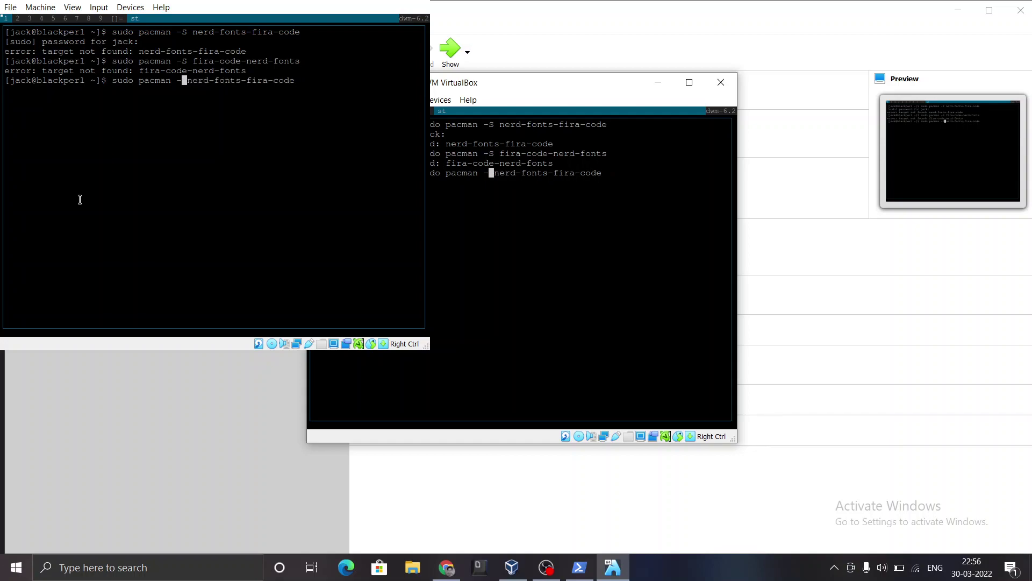
key(BackSpace)
key(BackSpace)
key(BackSpace)
key(BackSpace)
key(BackSpace)
key(BackSpace)
key(BackSpace)
key(BackSpace)
key(BackSpace)
key(BackSpace)
key(BackSpace)
key(BackSpace)
key(BackSpace)
key(ctrl+f)
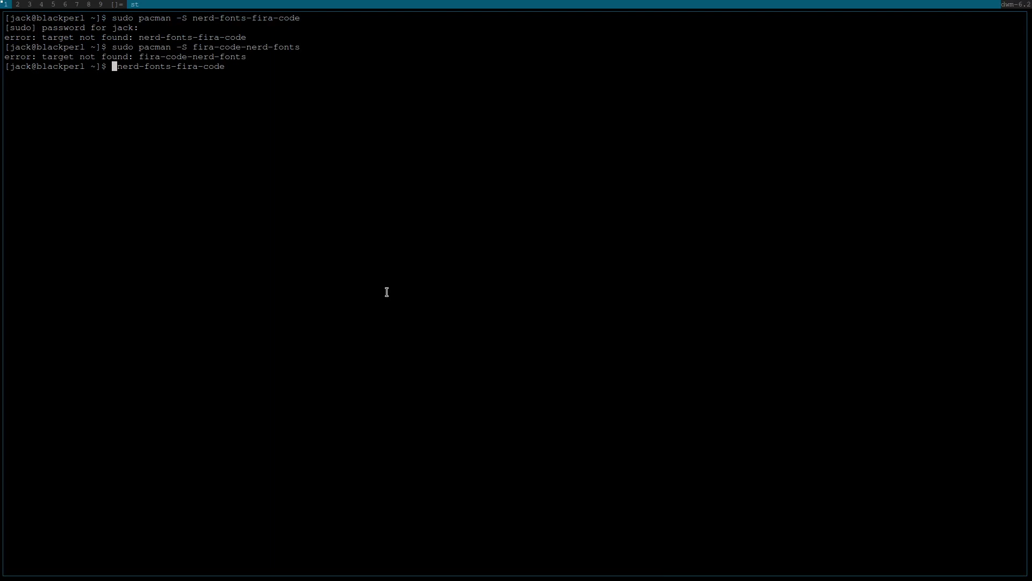
key(Right)
key(Right)
key(Right)
key(Right)
key(Right)
key(Right)
key(Right)
key(Right)
key(Right)
key(Right)
key(Right)
key(Right)
key(Right)
key(Right)
key(Right)
key(Right)
key(Right)
key(Right)
key(Right)
key(Right)
key(BackSpace)
key(BackSpace)
key(BackSpace)
key(BackSpace)
key(BackSpace)
key(BackSpace)
key(BackSpace)
key(BackSpace)
key(BackSpace)
key(BackSpace)
key(BackSpace)
key(BackSpace)
key(BackSpace)
key(BackSpace)
key(BackSpace)
key(BackSpace)
key(BackSpace)
key(BackSpace)
key(BackSpace)
key(BackSpace)
Change to the .config directory, clear the terminal and list the directory's contents.
text(cd .co)
key(Tab)
key(Return)
key(ctrl+l)
text(ls)
key(Return)
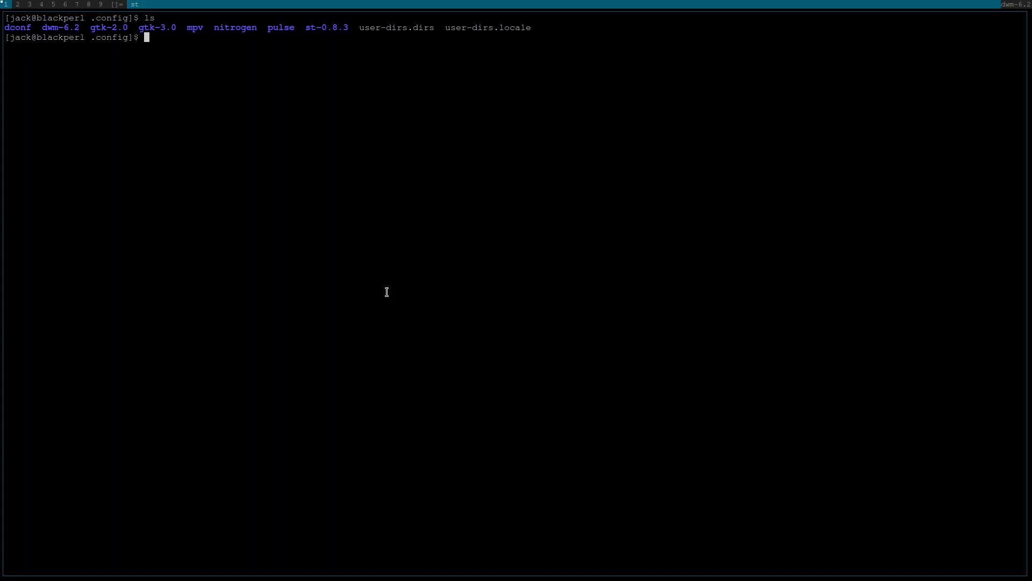
text(sudo pacam)
key(BackSpace)
key(BackSpace)
text(man)
key(BackSpace)
key(BackSpace)
key(BackSpace)
text(an -S ,p)
key(BackSpace)
key(BackSpace)
text(mpv)
key(BackSpace)
key(BackSpace)
key(BackSpace)
key(BackSpace)
key(BackSpace)
key(BackSpace)
key(BackSpace)
key(BackSpace)
key(BackSpace)
key(BackSpace)
key(BackSpace)
key(BackSpace)
key(BackSpace)
key(BackSpace)
key(BackSpace)
key(BackSpace)
key(BackSpace)
key(BackSpace)
text(git clone https://aur.archlinux.)
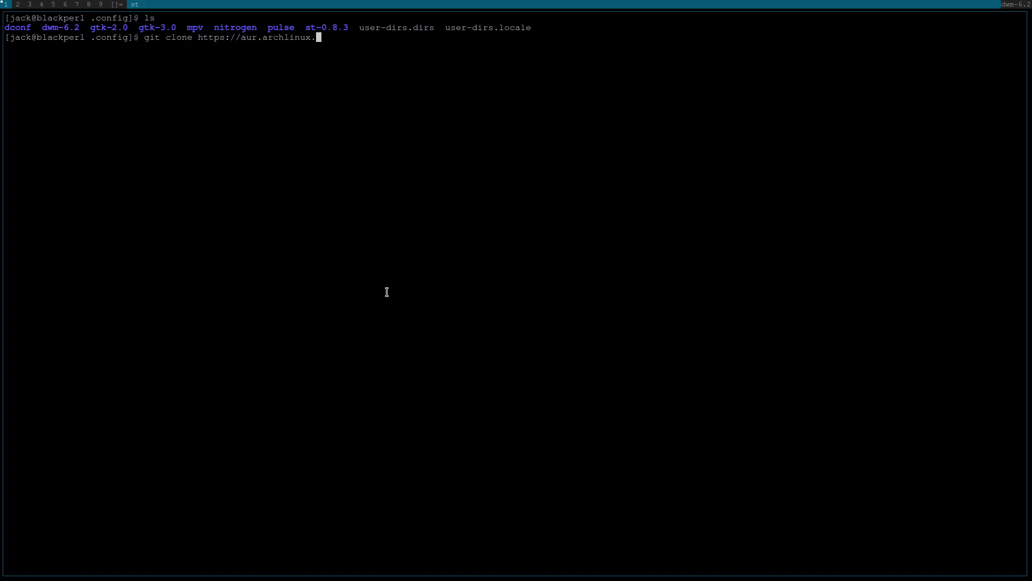
text(org/nerd-fonts-fira-code.git)
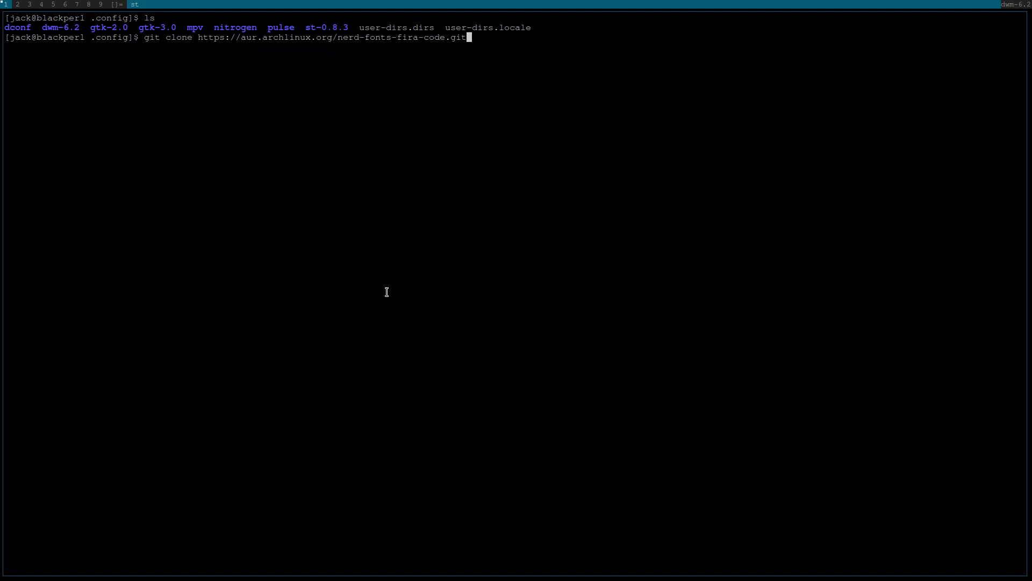
key(Return)
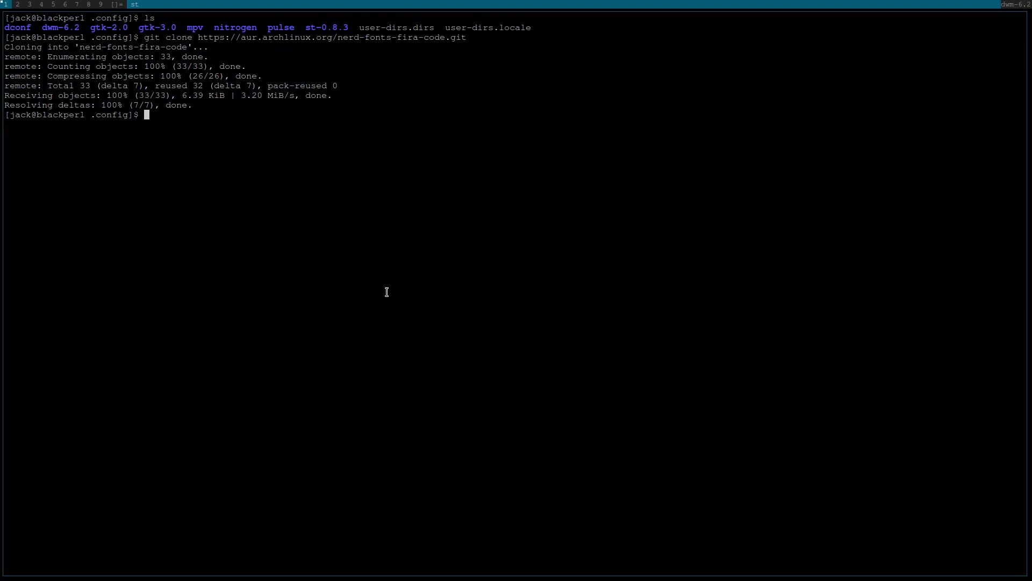
key(ctrl+l)
text(ls)
key(Return)
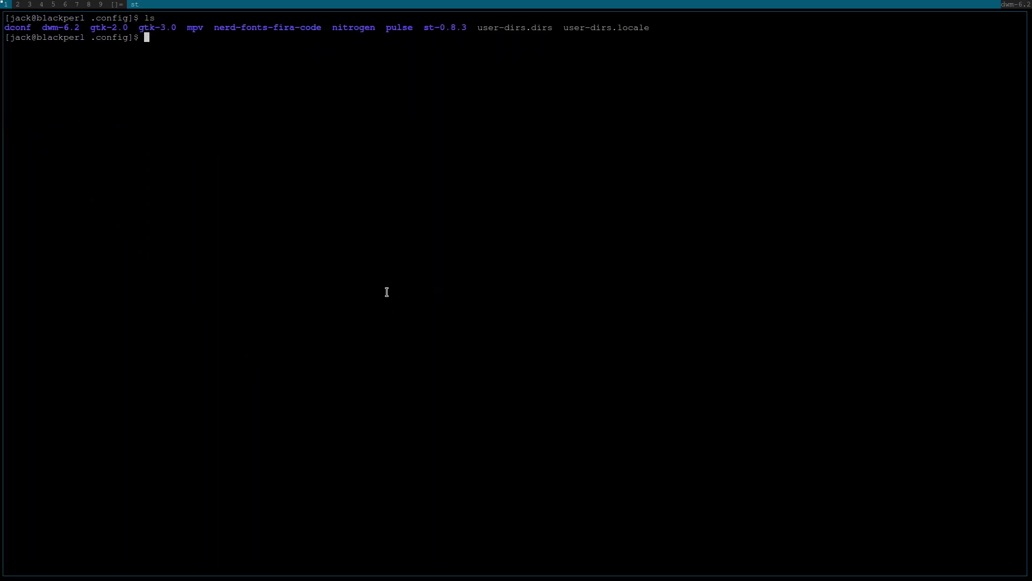
Change into the cloned nerd-fonts-fira-code directory and list its files on a cleared terminal.
text(cd n)
key(Return)
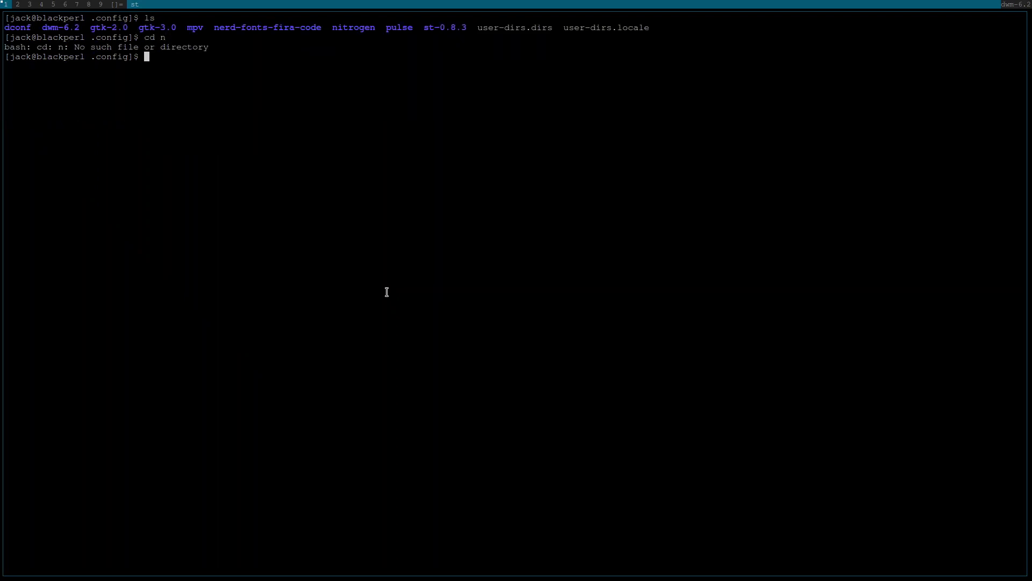
key(Up)
text(e)
key(Tab)
key(Return)
key(ctrl+l)
text(ls)
key(Return)
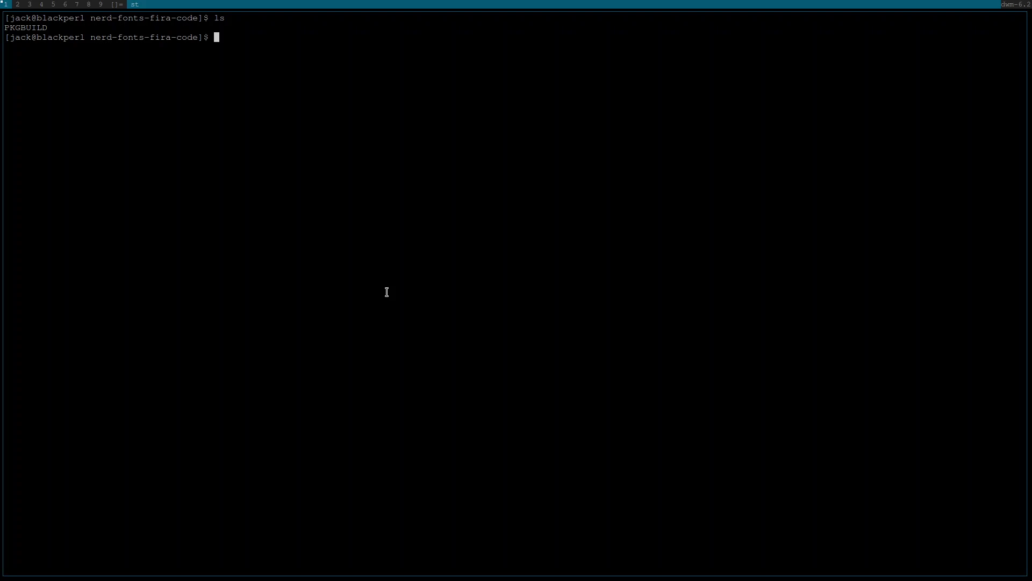
Build and install the Fira Code font package with makepkg -si, accepting the installation.
text(makepkg -si)
key(Return)
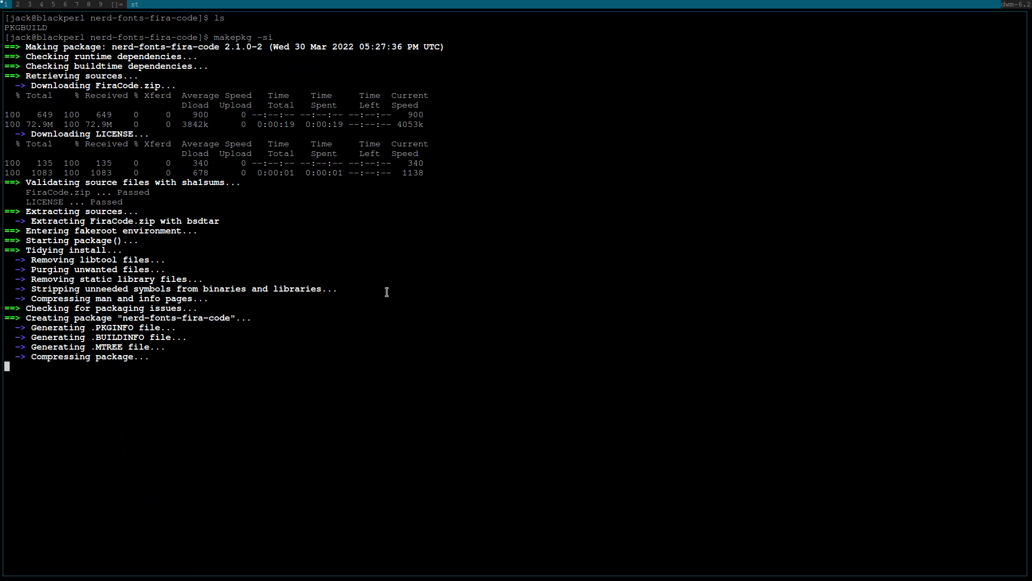
key(Return)
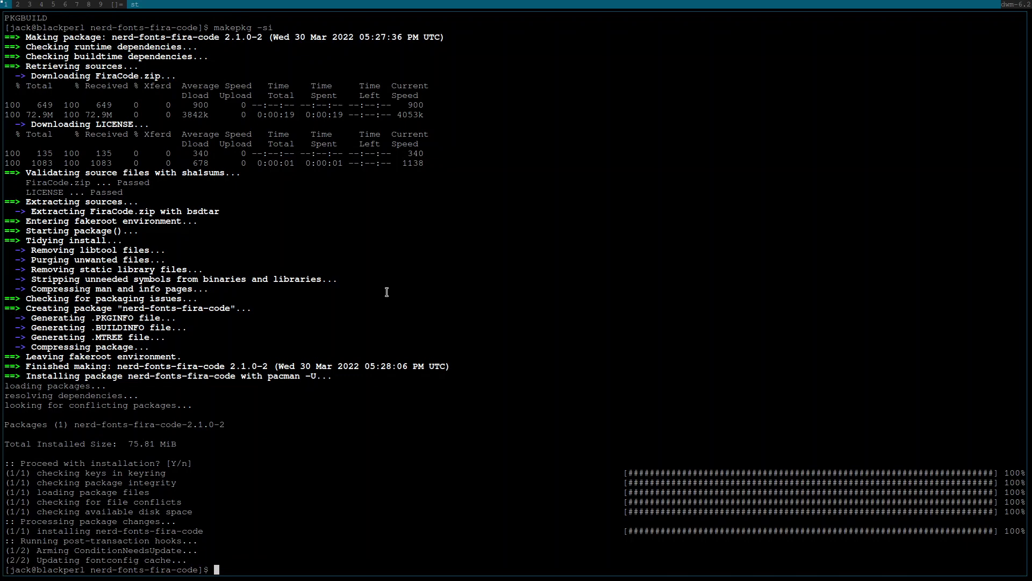
Go back up to the .config directory and list its contents on a cleared terminal.
key(ctrl+l)
text(ls)
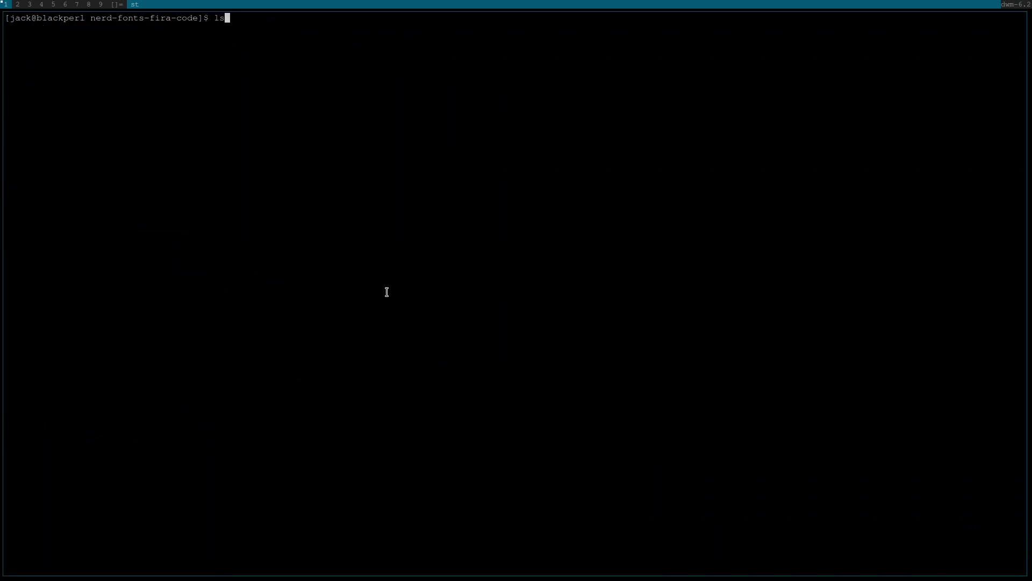
key(Return)
text(cd ..)
key(Return)
key(ctrl+l)
text(ls)
key(Return)
Change into the st-0.8.3 directory, list its files and open config.def.h in nvim.
text(cd st)
key(Tab)
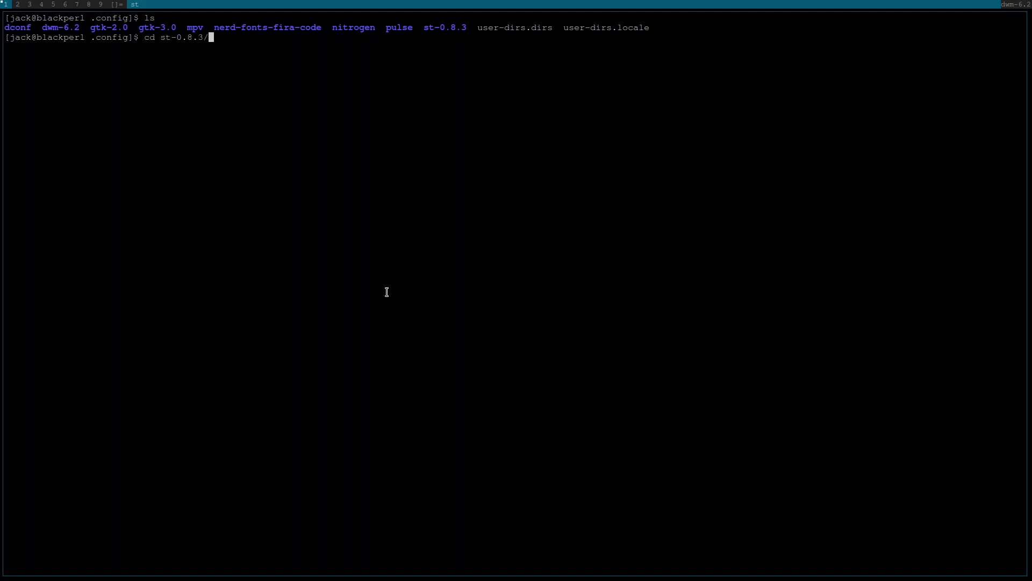
key(Return)
text(ls)
key(Return)
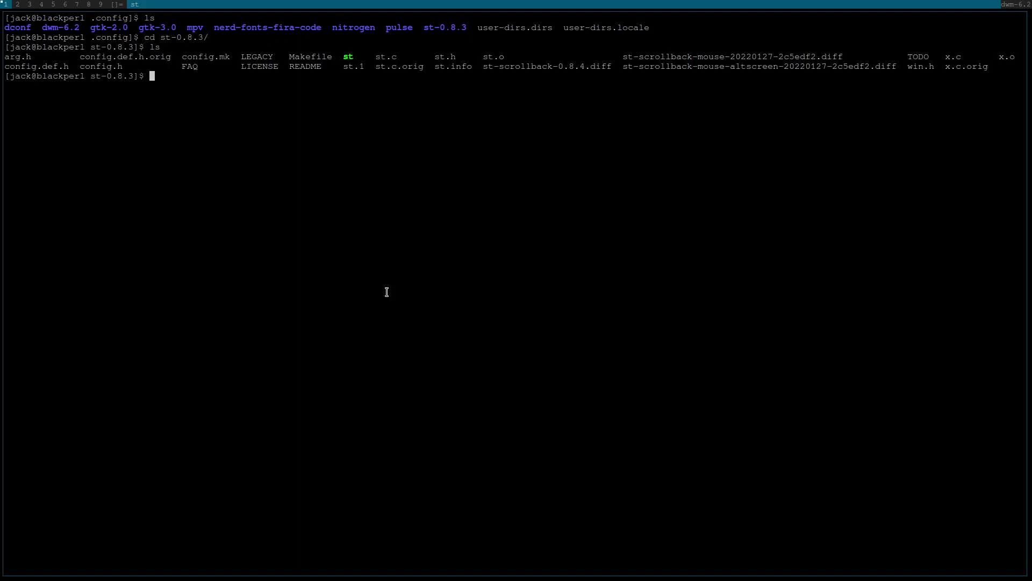
text(nvim config.def.h)
key(Return)
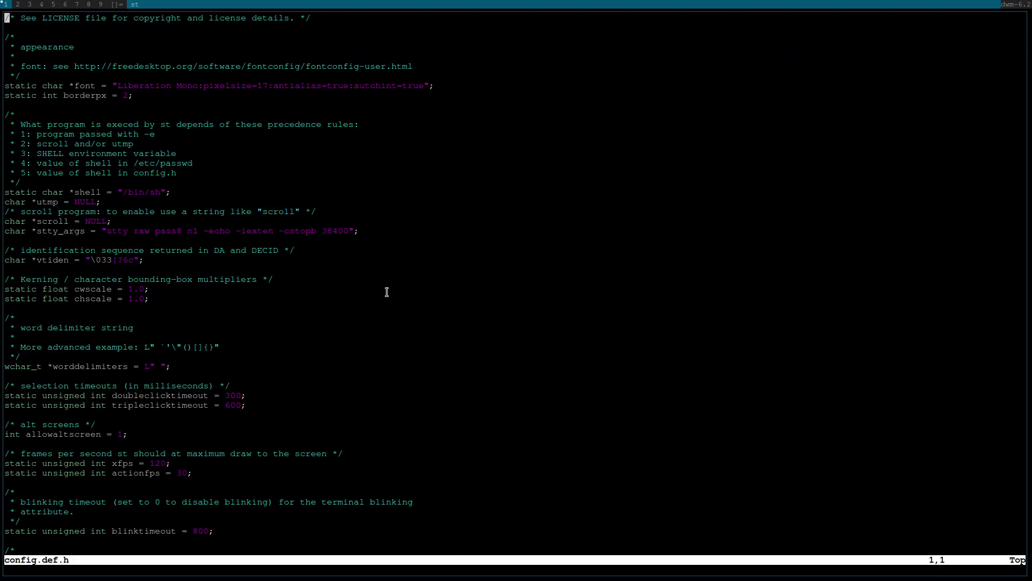
Comment out the "Liberation Mono:" part of the font string in config.def.h with /* and */.
key(j)
key(j)
key(j)
key(j)
key(j)
key(j)
key(j)
key(l)
key(l)
key(l)
key(l)
key(l)
key(l)
key(l)
key(l)
key(l)
key(l)
key(l)
key(l)
key(l)
key(l)
key(l)
key(l)
key(l)
key(l)
key(l)
key(l)
key(l)
key(l)
key(l)
key(l)
key(l)
key(l)
key(l)
key(l)
key(l)
key(l)
key(l)
text(i)
text(/)
key(Left)
text(*)
key(Left)
key(Right)
key(Left)
key(Left)
key(Left)
key(Left)
key(Left)
key(Left)
key(Left)
key(Left)
key(Left)
key(Left)
text(/*)
key(Right)
key(Right)
key(Right)
key(Right)
key(Right)
key(Right)
key(Right)
key(Right)
key(Right)
key(Right)
key(Right)
key(Right)
key(Right)
key(Right)
key(Right)
key(Right)
key(Right)
key(Right)
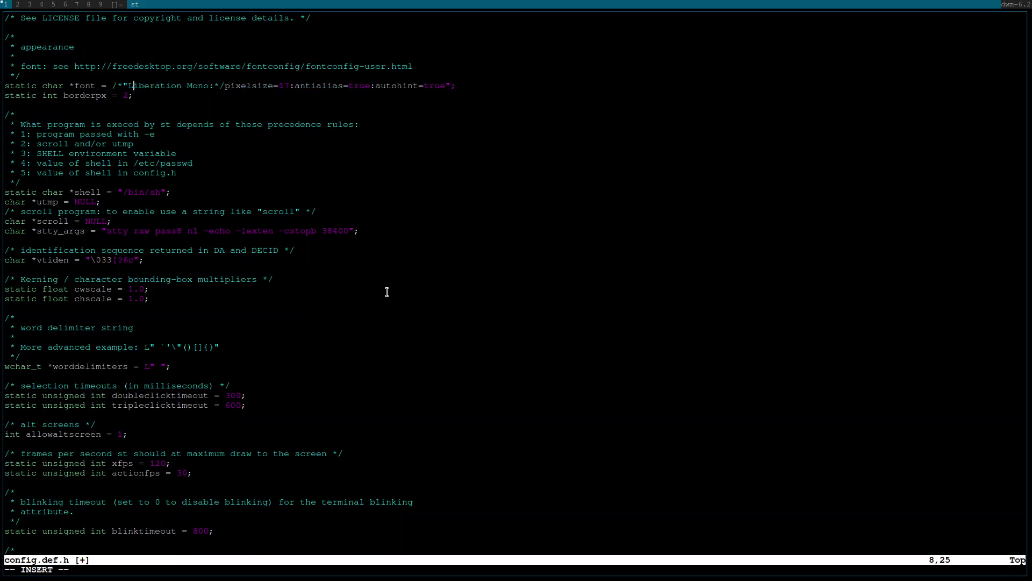
Insert an opening quote and "Fira Code Nerd Font:" before pixelsize in the font line, save and quit, and clear the terminal.
text(")
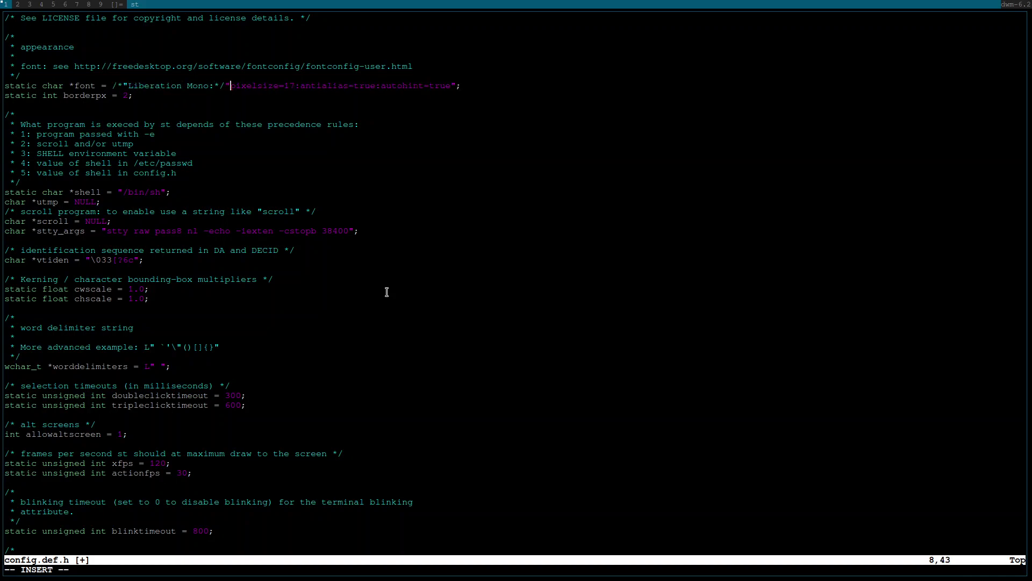
text(Fira Code Nerd F)
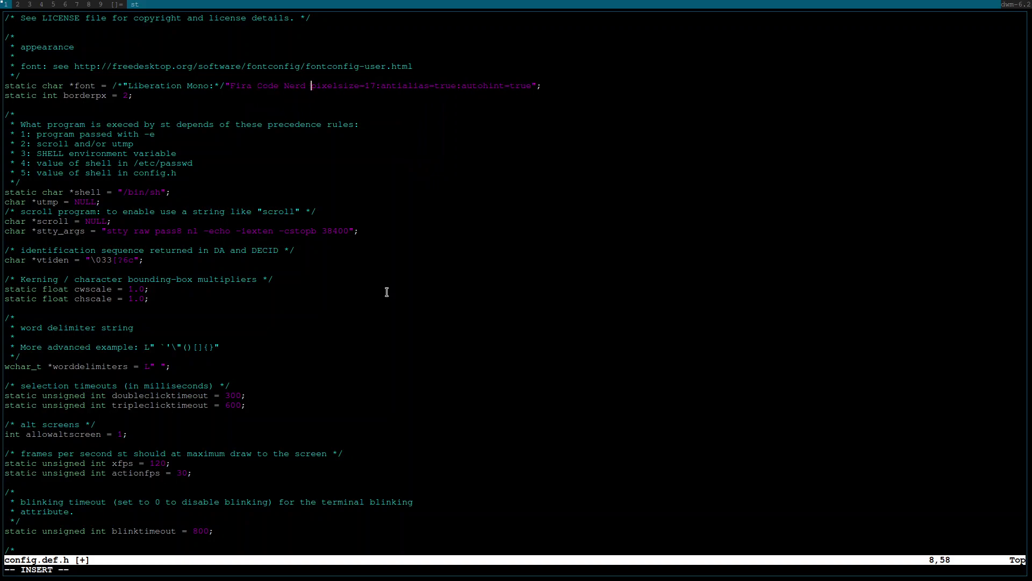
text(ont:)
key(Escape)
text(:wq)
key(Return)
key(ctrl+l)
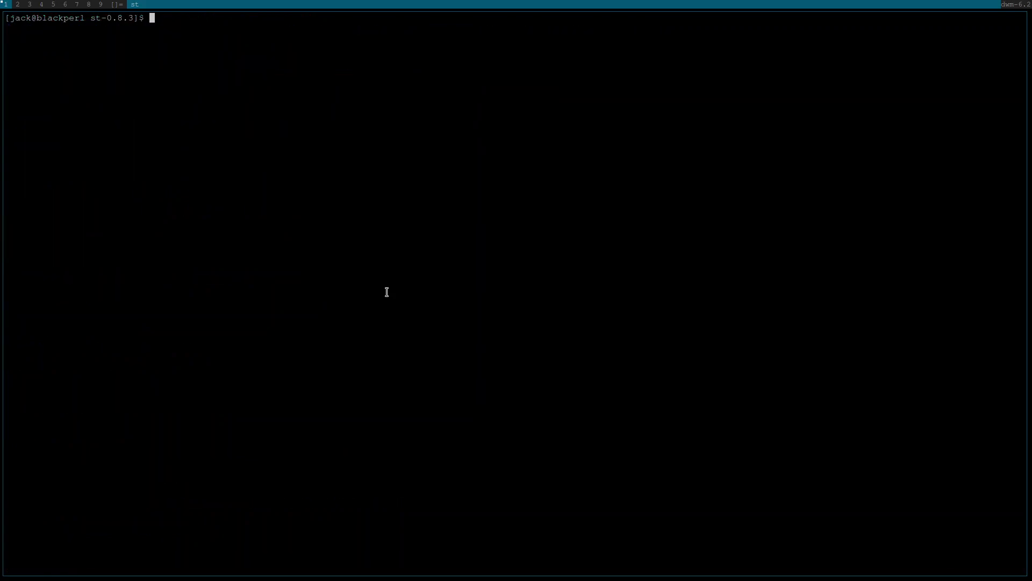
Copy config.def.h over config.h with sudo, rebuild st using sudo make clean install, and clear the terminal.
text(sudo cp config.def.h config.h)
key(Return)
text(sudo )
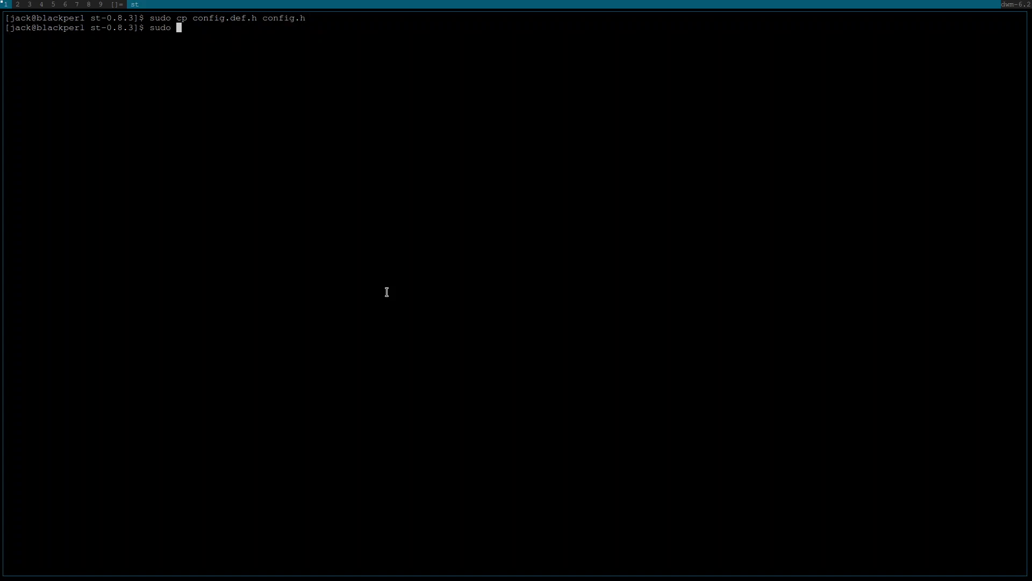
text(ma)
text(ke cla)
text(an install)
key(Return)
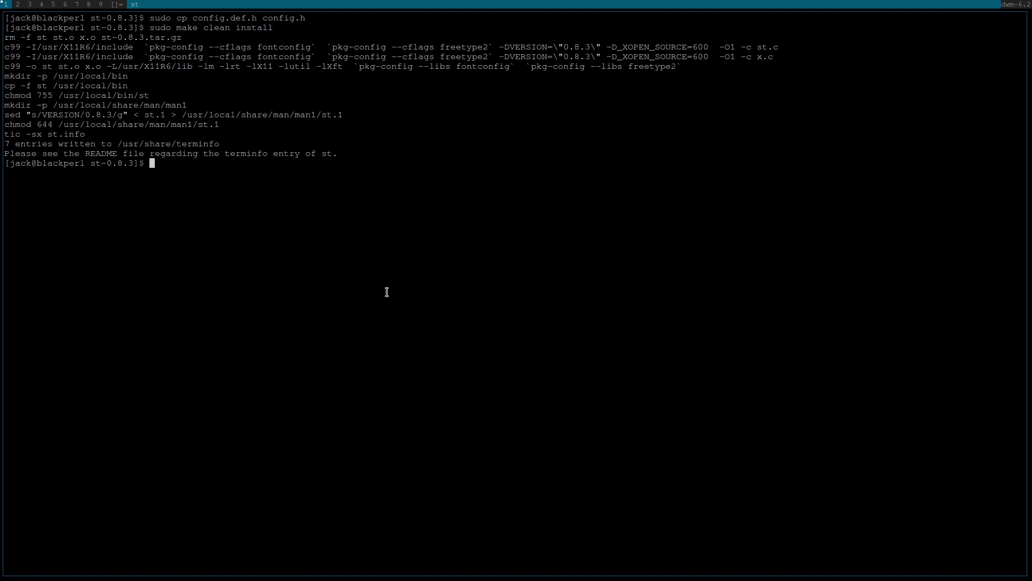
key(ctrl+l)
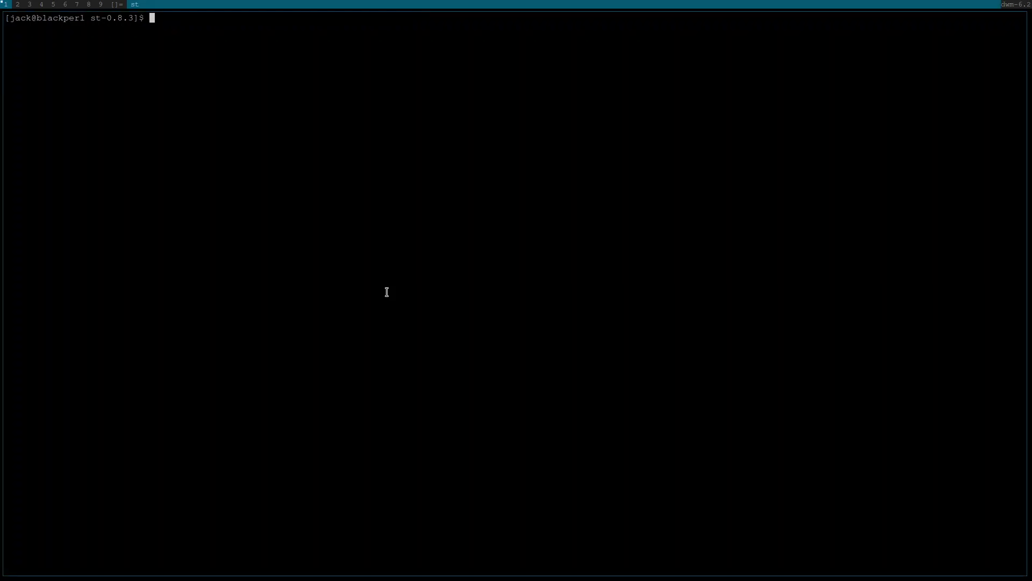
Open a new st terminal, close the old one and list the home directory's contents.
key(alt+shift+Return)
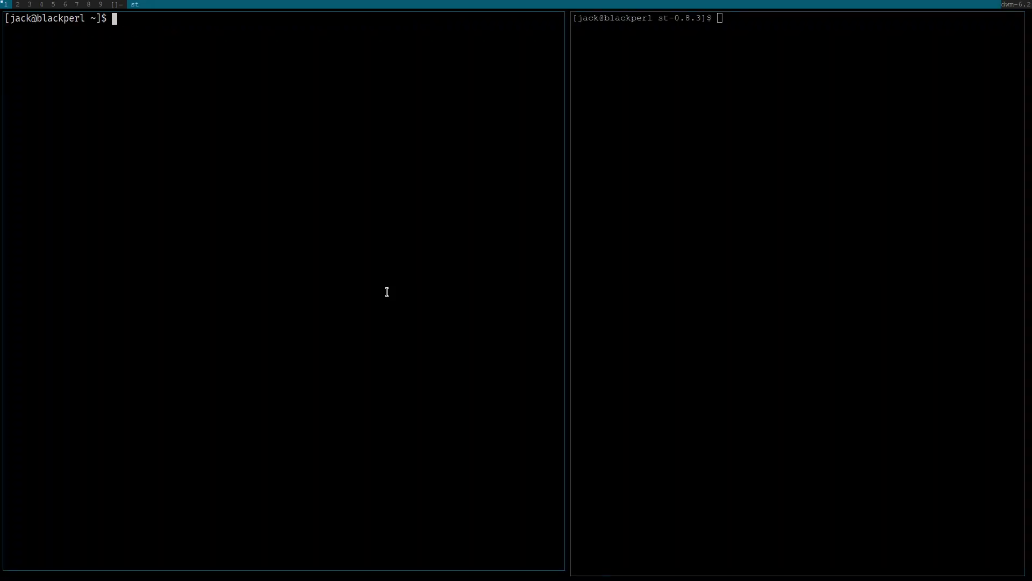
click(654, 225)
key(alt+shift+c)
text(ls)
key(Return)
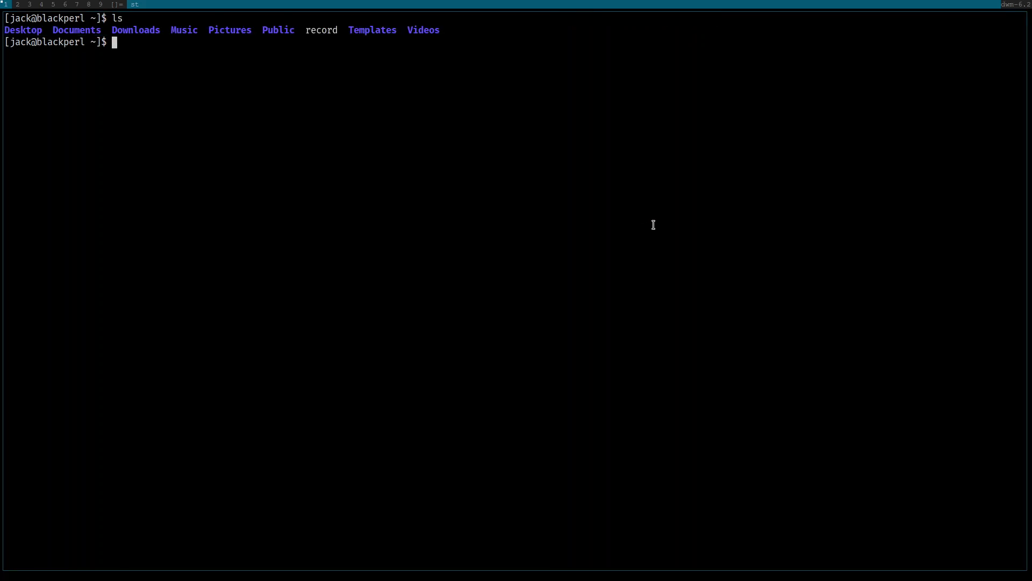
List all home directory files in long format, including hidden ones, on a cleared terminal.
text(ls)
key(BackSpace)
key(BackSpace)
key(ctrl+l)
text(ls -la)
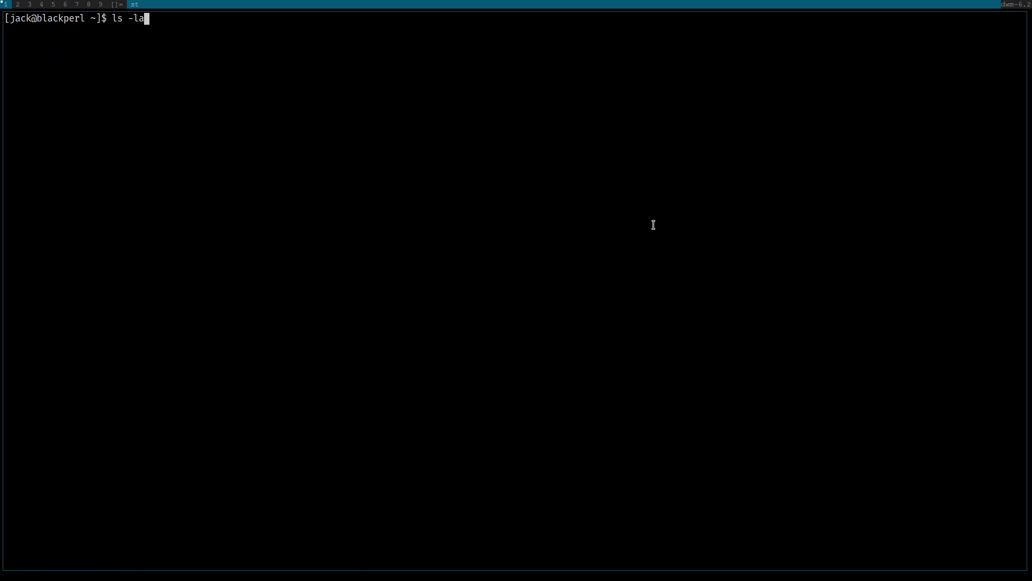
key(Return)
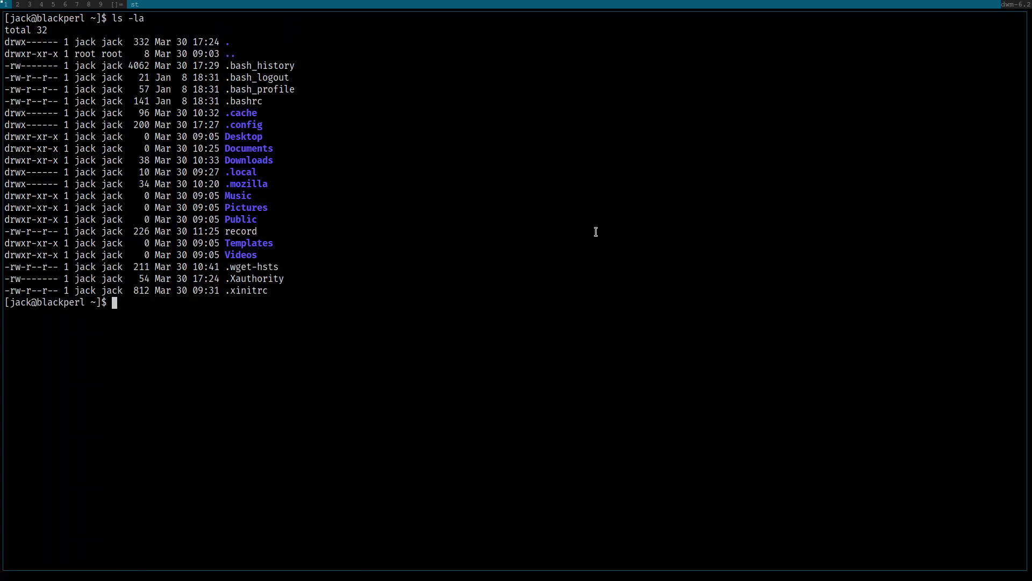
double_click(253, 232)
key(ctrl+l)
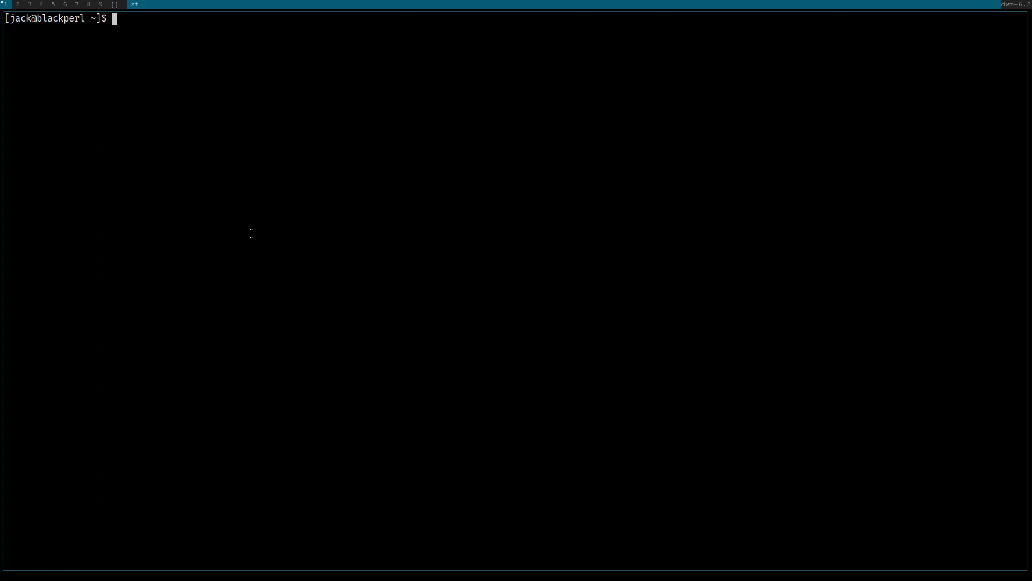
Take the virtual machine out of full screen, switch to Chrome and open the suckless dmenu page.
key(Control_R+f)
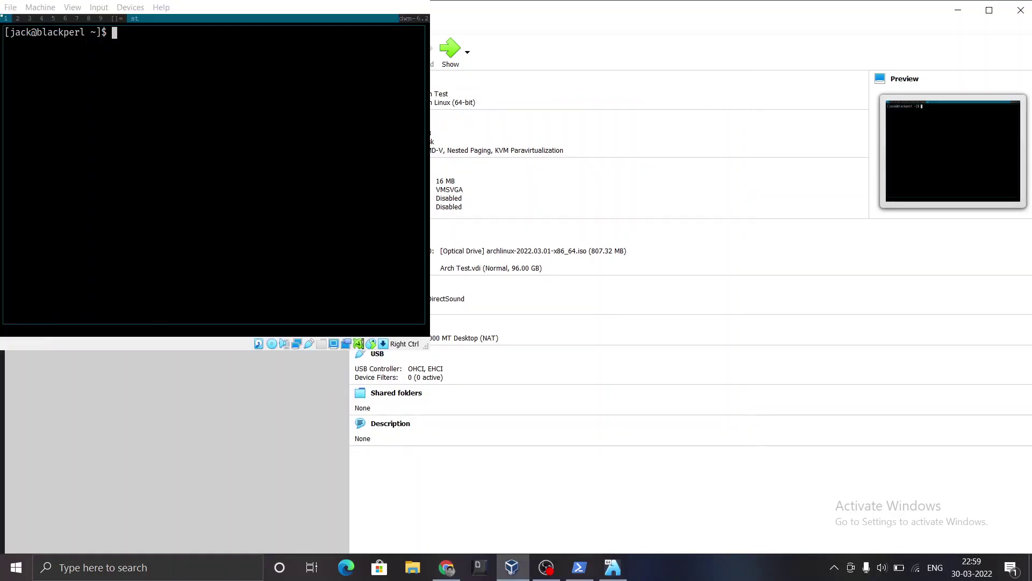
key(super)
key(super)
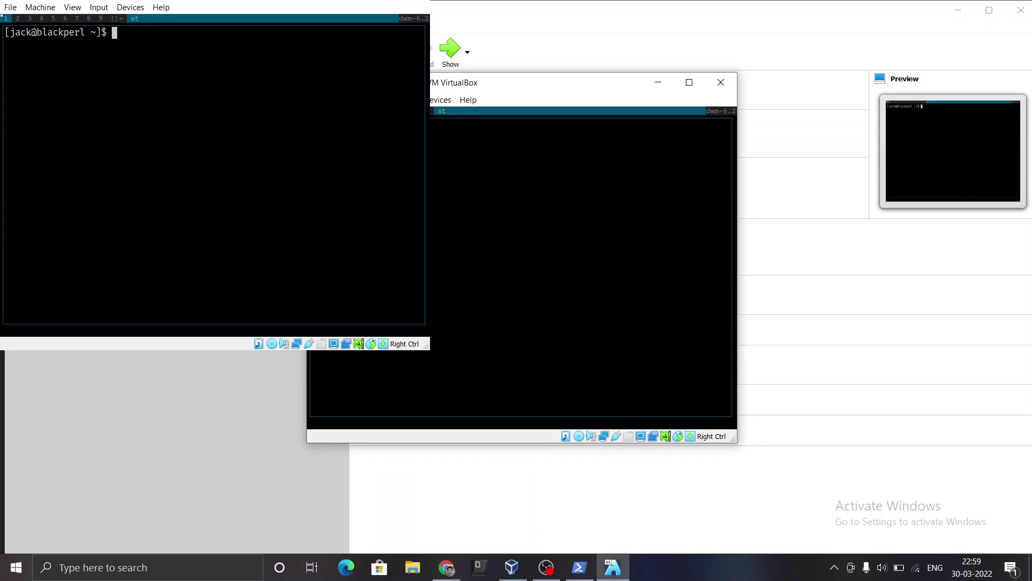
mouse_move(520, 83)
mouse_down()
mouse_move(510, 103)
mouse_move(513, 90)
mouse_up()
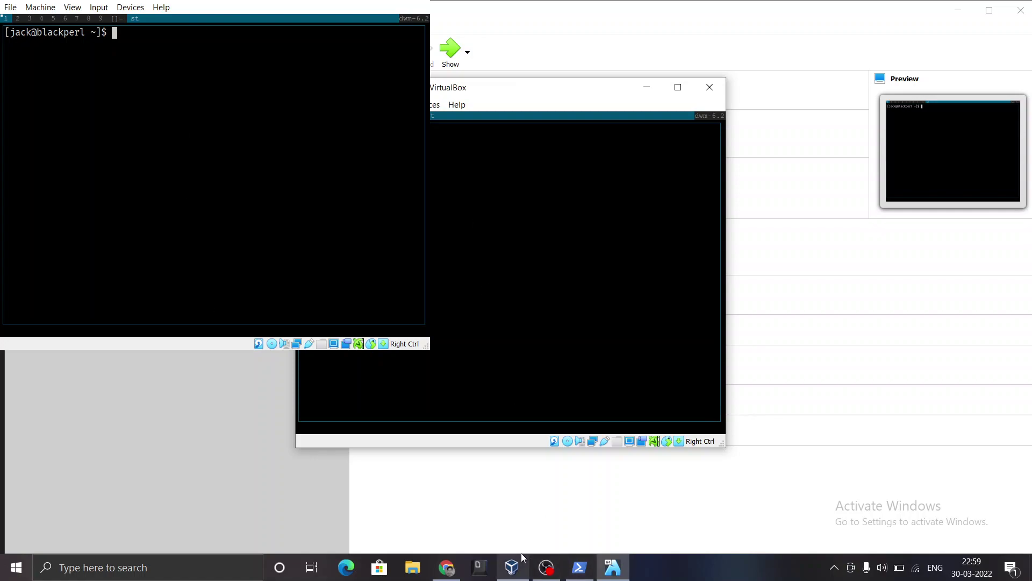
click(452, 568)
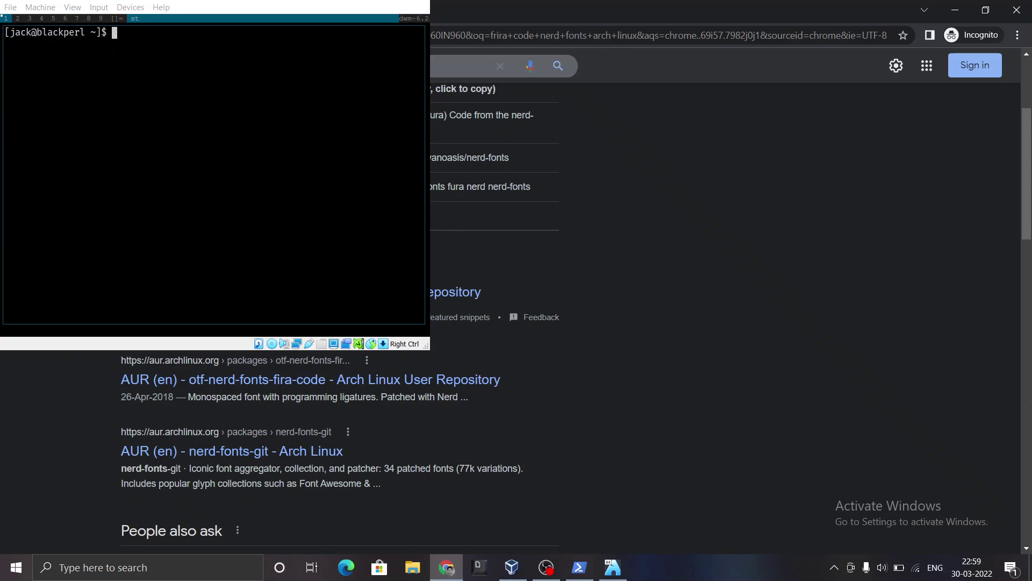
key(ctrl+a)
key(BackSpace)
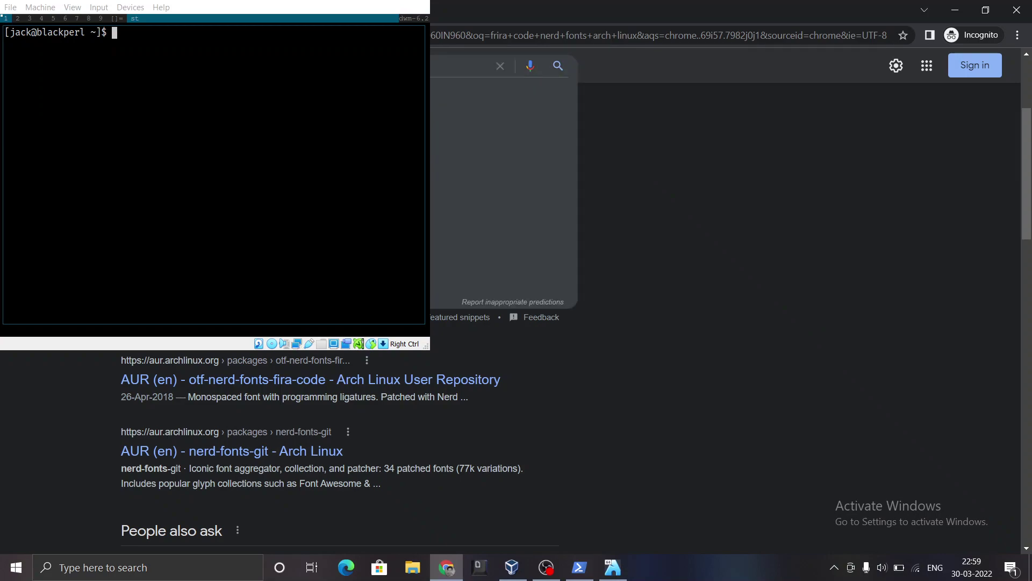
key(Return)
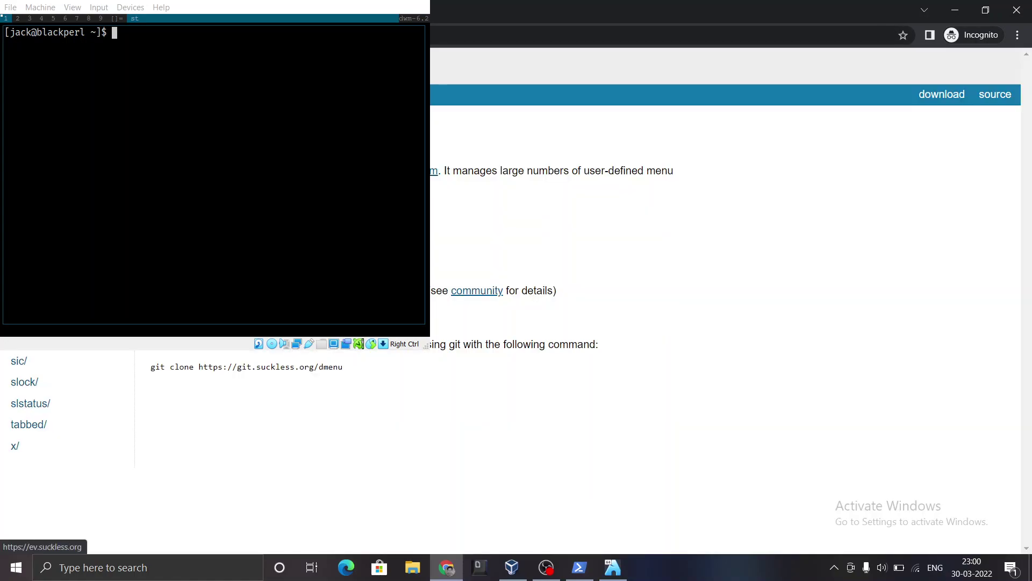
Open the dl.suckless.org/tools/ download listing and copy the link address of dmenu-4.8.tar.gz.
key(ctrl+t)
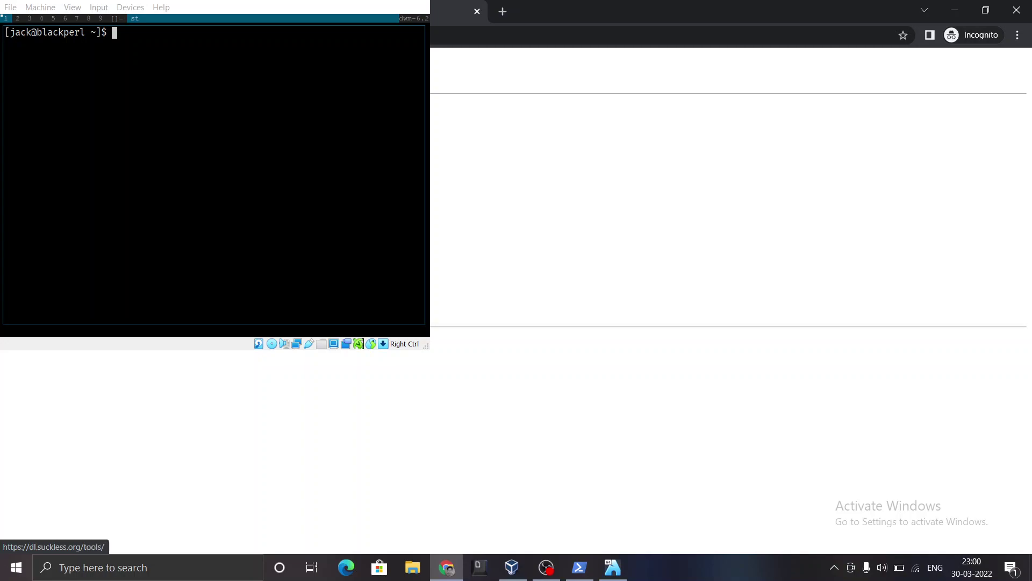
scroll(215, 452, down, 5)
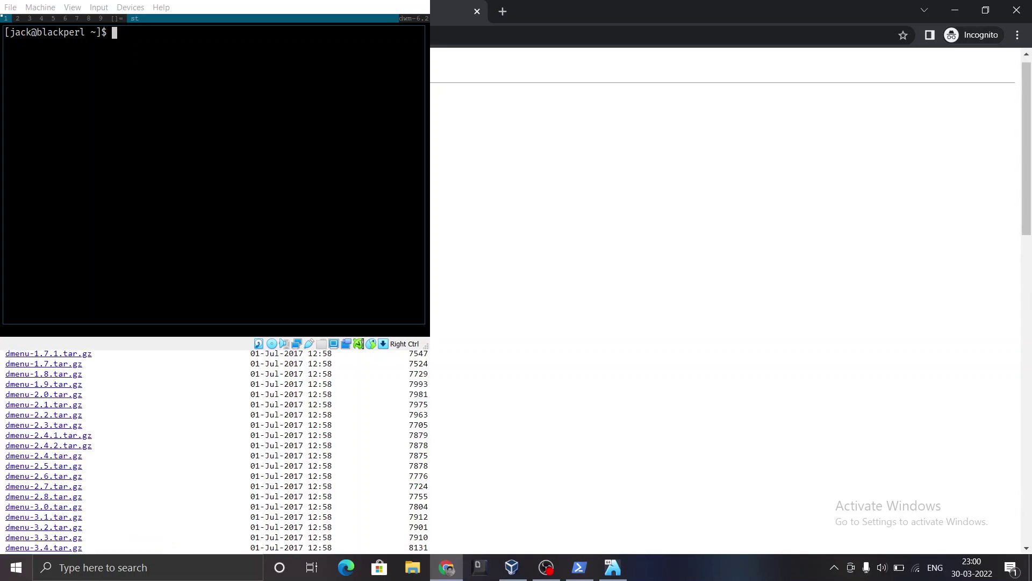
scroll(215, 452, down, 3)
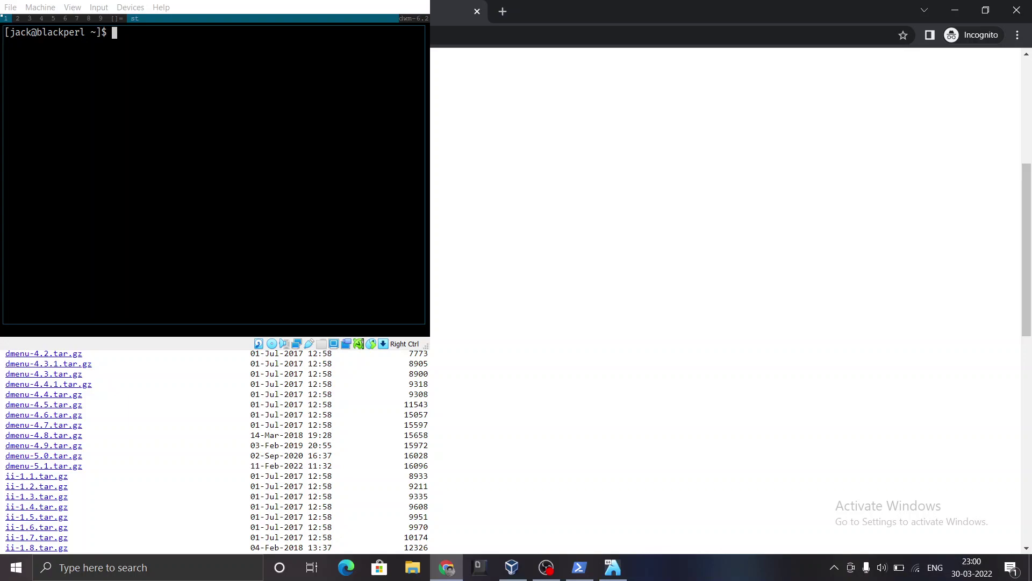
scroll(215, 451, down, 3)
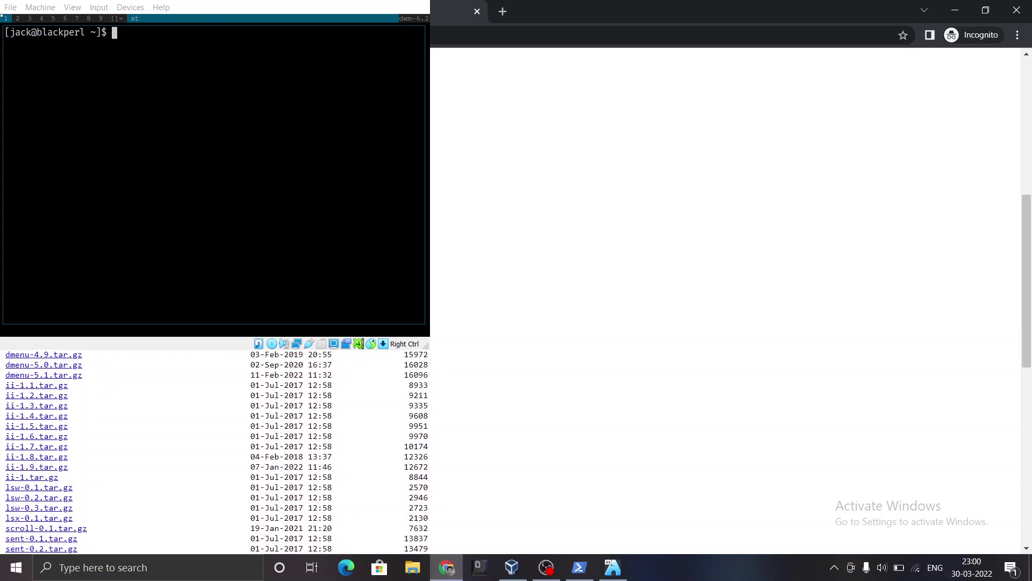
right_click(49, 351)
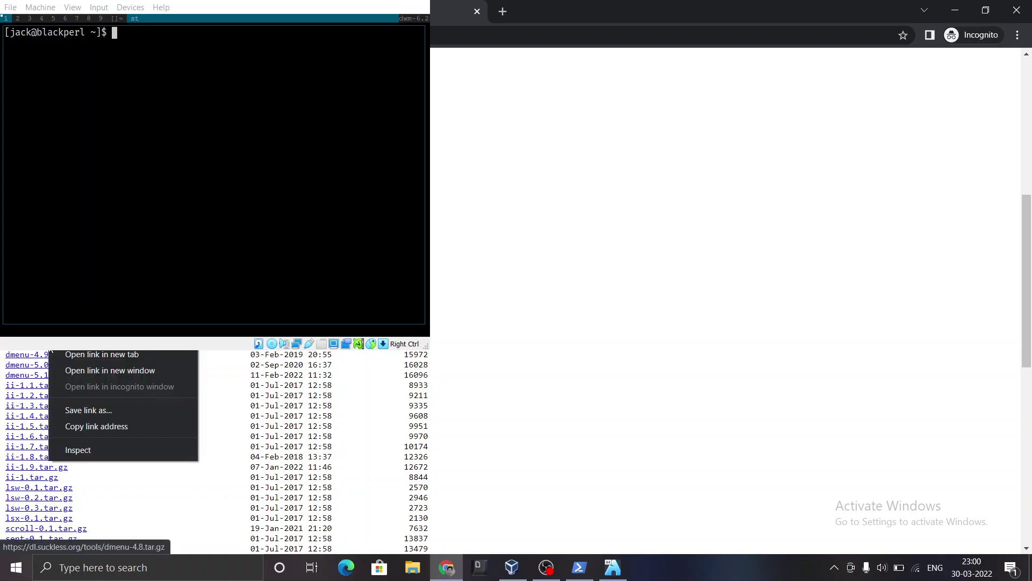
click(88, 419)
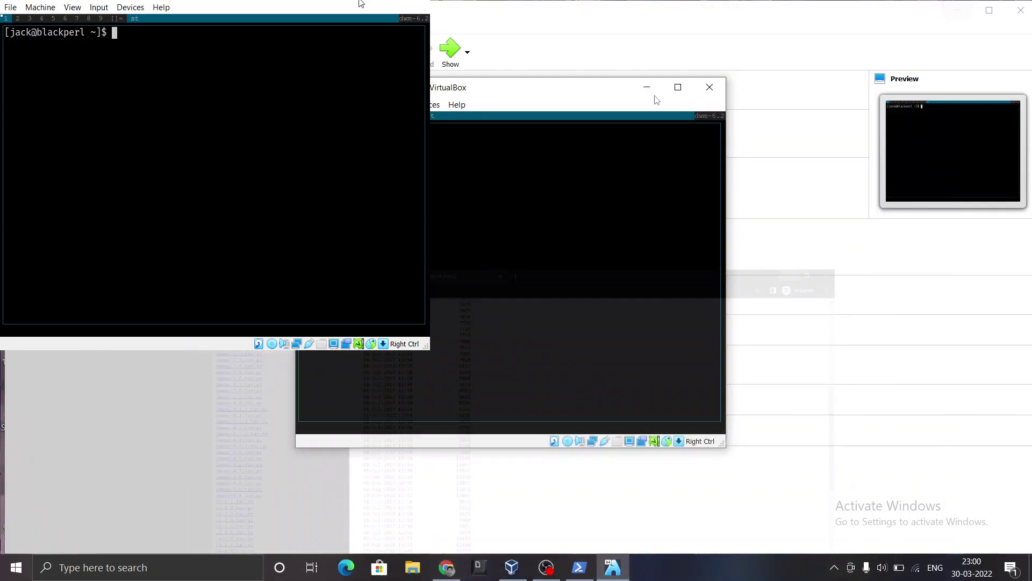
Return to the full-screen virtual machine, change into the .config directory, list its contents and clear the terminal.
click(954, 10)
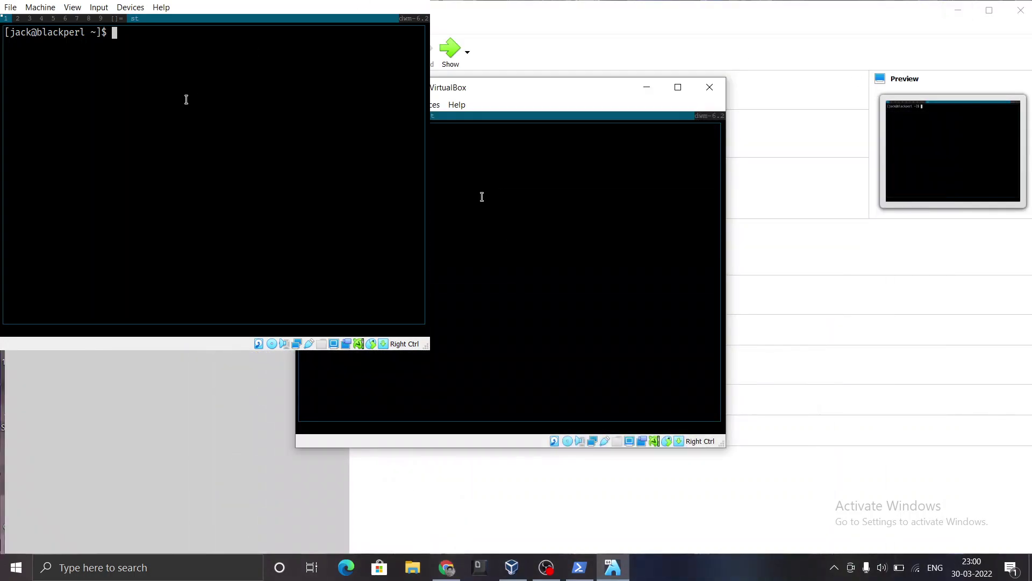
key(Control_R+f)
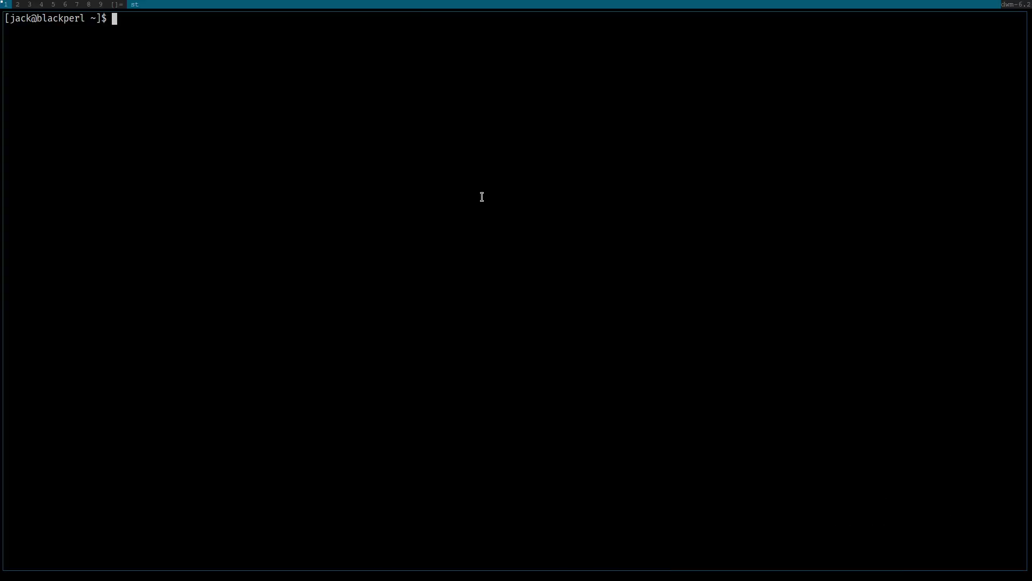
text(ls)
key(Return)
key(ctrl+l)
text(cd .config/)
key(Return)
text(ls)
key(Return)
key(ctrl+l)
text(wget)
key(ctrl+f)
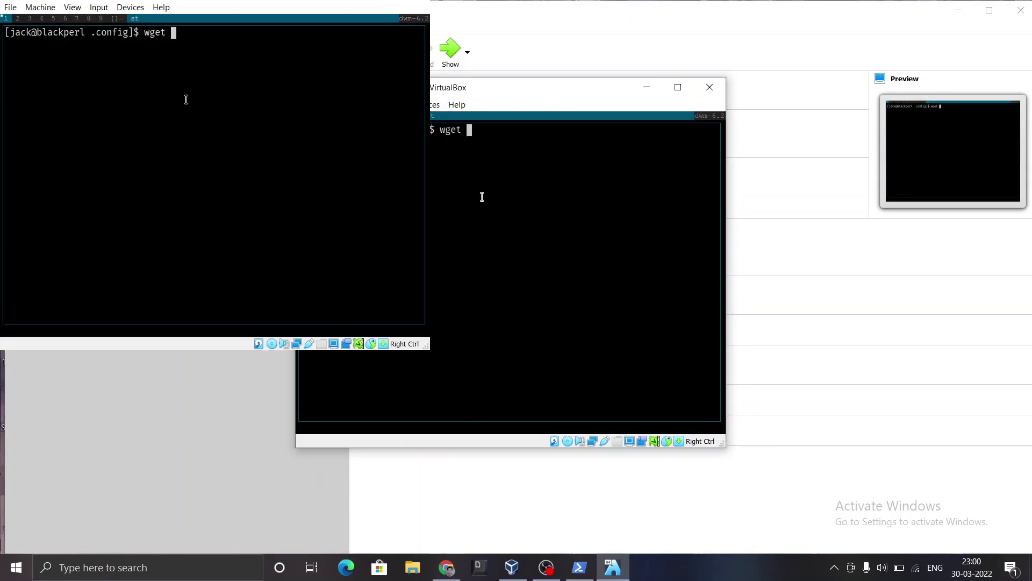
text(https:/)
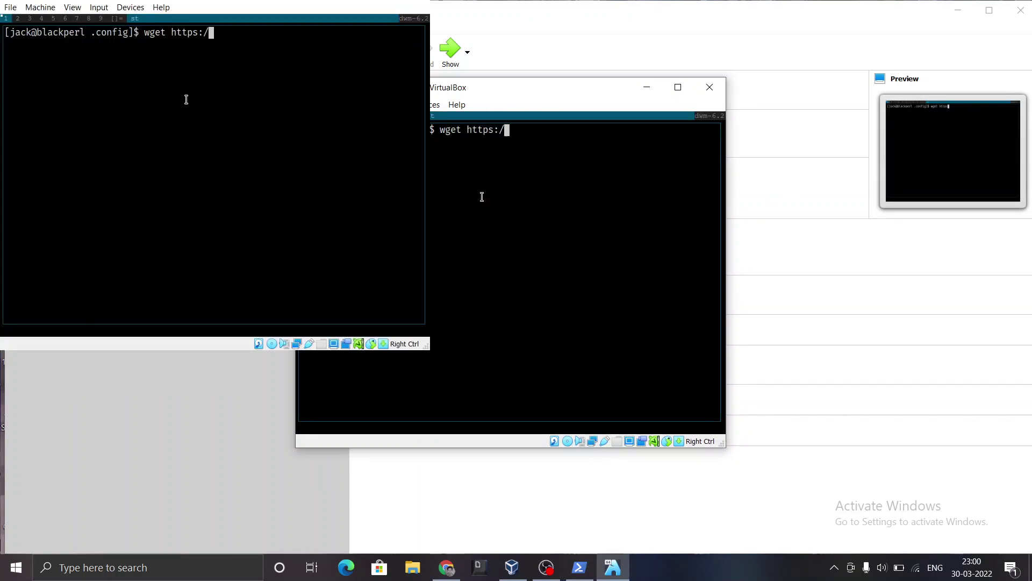
text(/dl.suckless.)
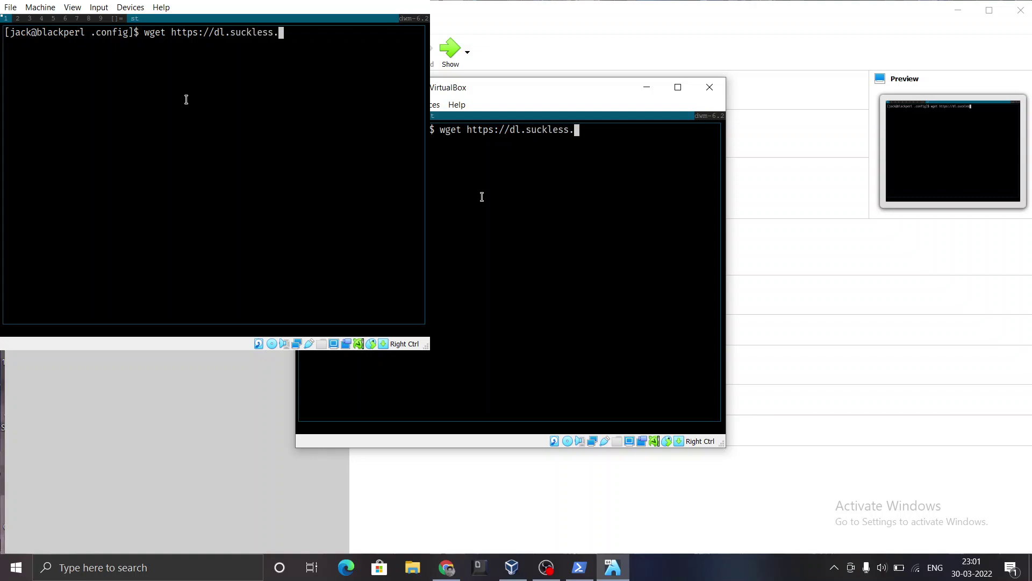
text(com/)
key(Left)
key(BackSpace)
key(Left)
key(BackSpace)
key(Right)
text(rg)
key(Right)
text(tool)
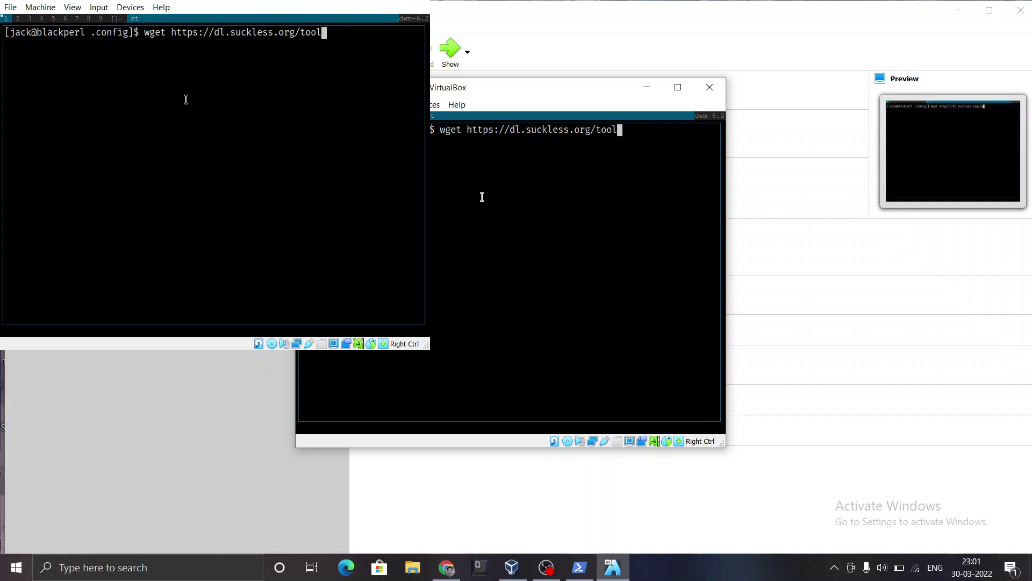
text(s/dmenu-)
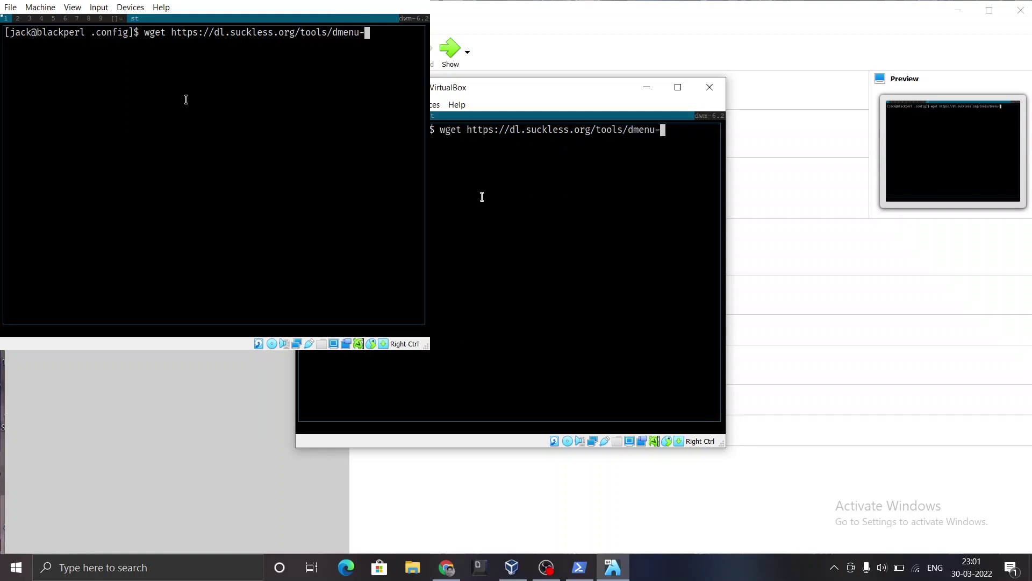
Check the archive name in Chrome's listing, complete the wget address with 4.8.tar.gz and run the download.
click(445, 569)
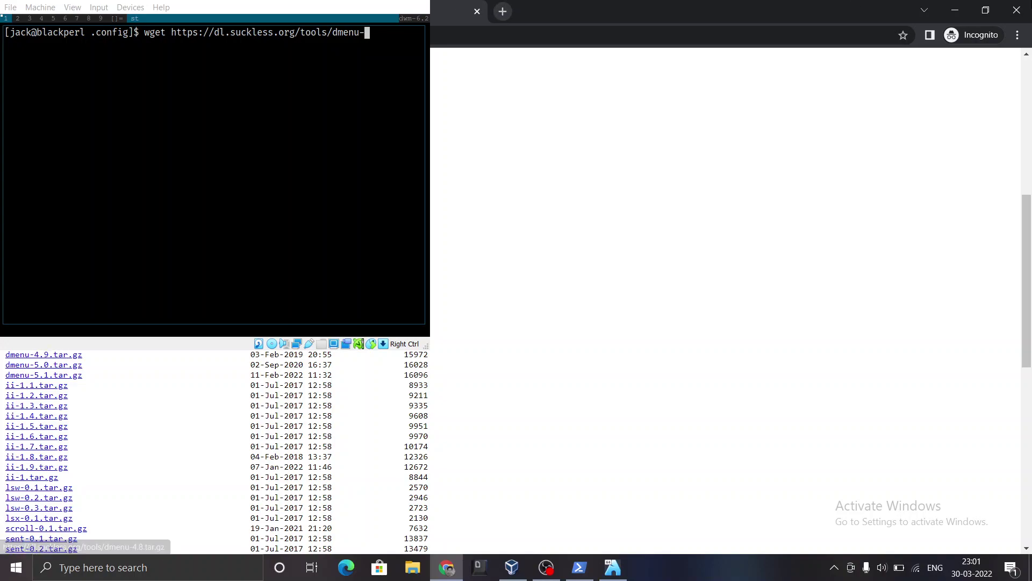
click(944, 16)
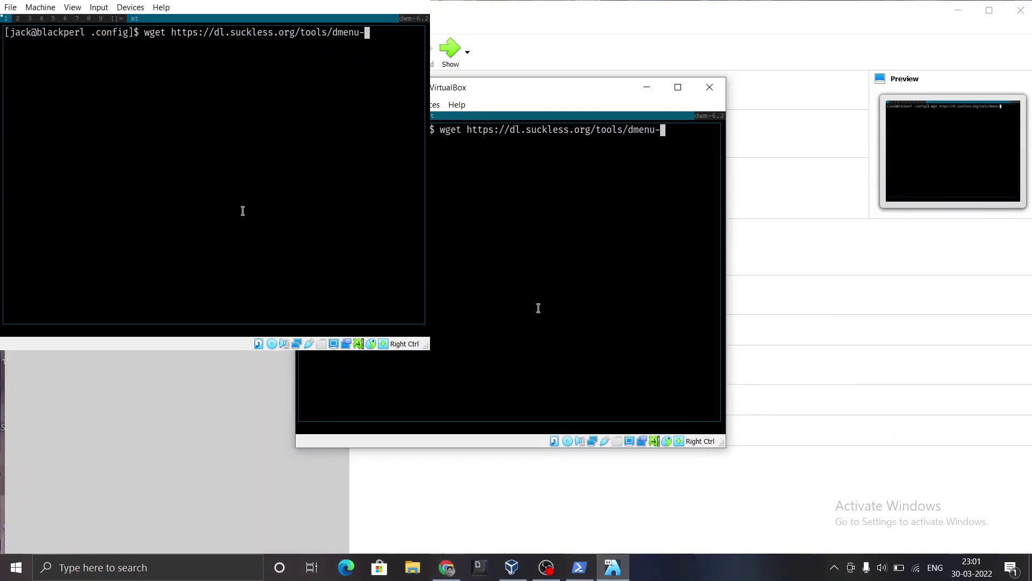
text(4.8.tar)
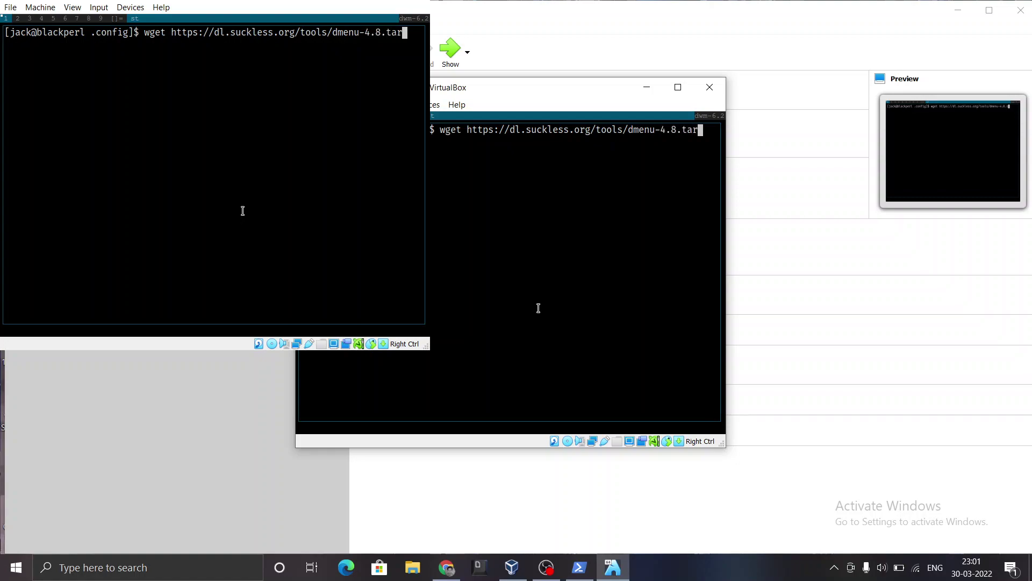
text(.gz)
key(Return)
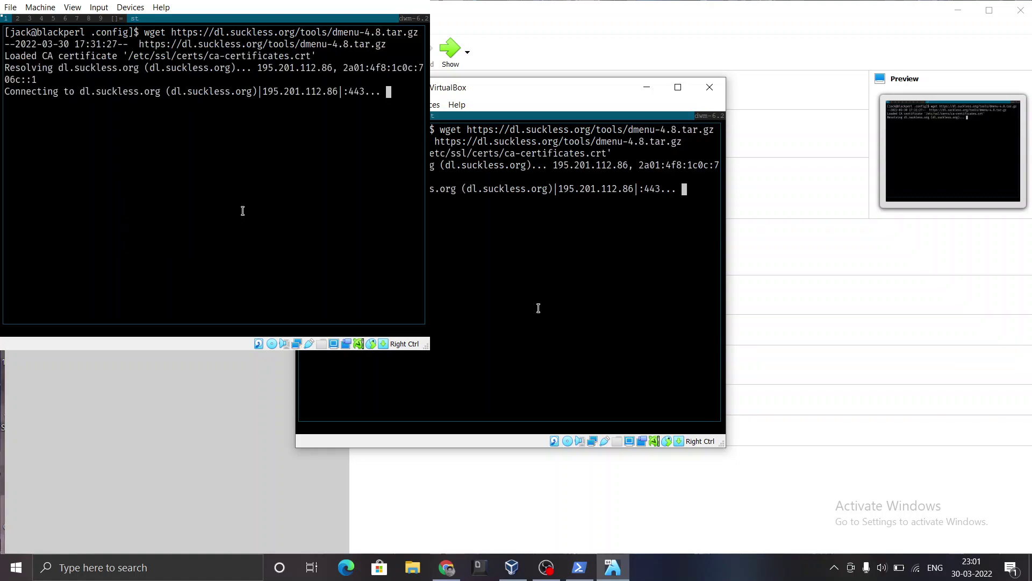
Switch the virtual machine back to full screen, clear the terminal and list the contents of .config.
key(Control_R+f)
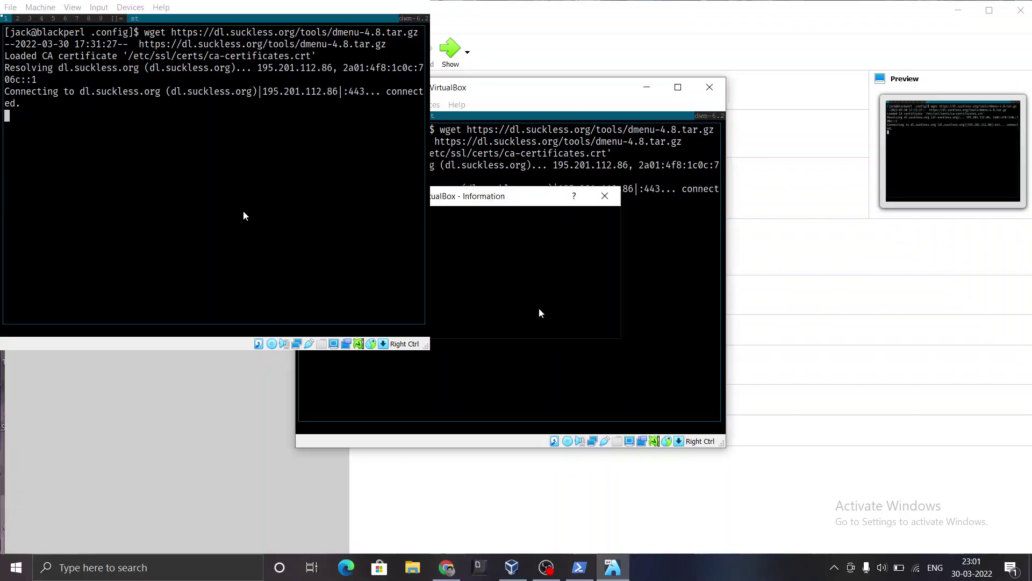
key(Return)
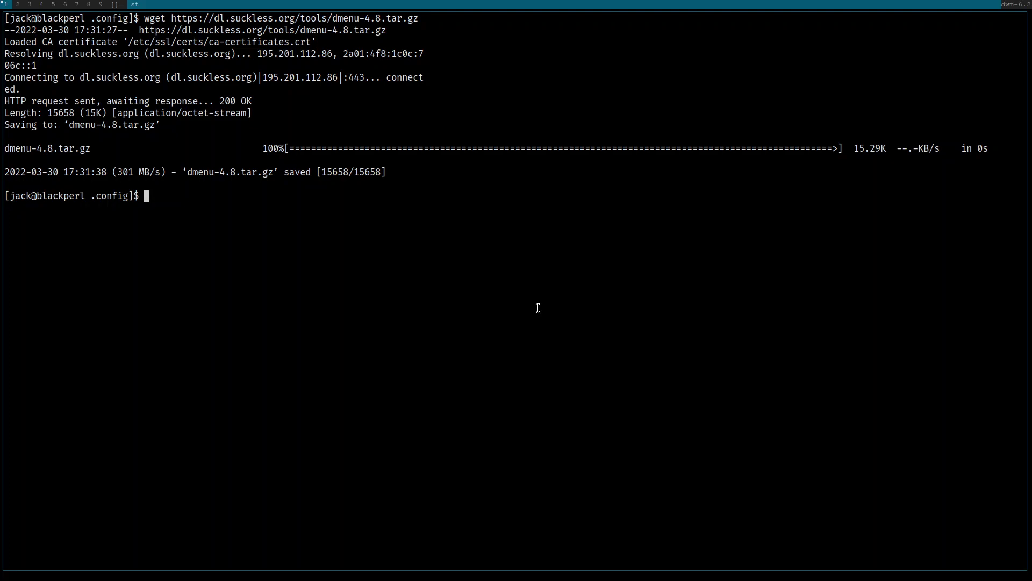
key(ctrl+l)
text(ls)
key(Return)
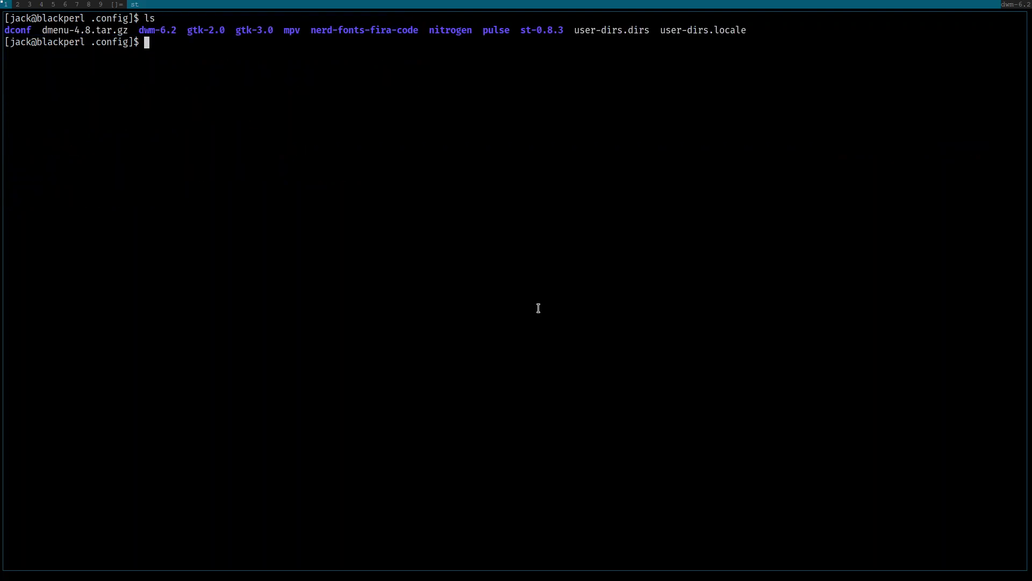
text(extract)
key(BackSpace)
key(BackSpace)
key(BackSpace)
key(BackSpace)
key(BackSpace)
key(BackSpace)
key(BackSpace)
key(BackSpace)
Extract dmenu-4.8.tar.gz with tar -xvf, clear the terminal and list the .config directory.
text(tar -xvf dm)
key(Tab)
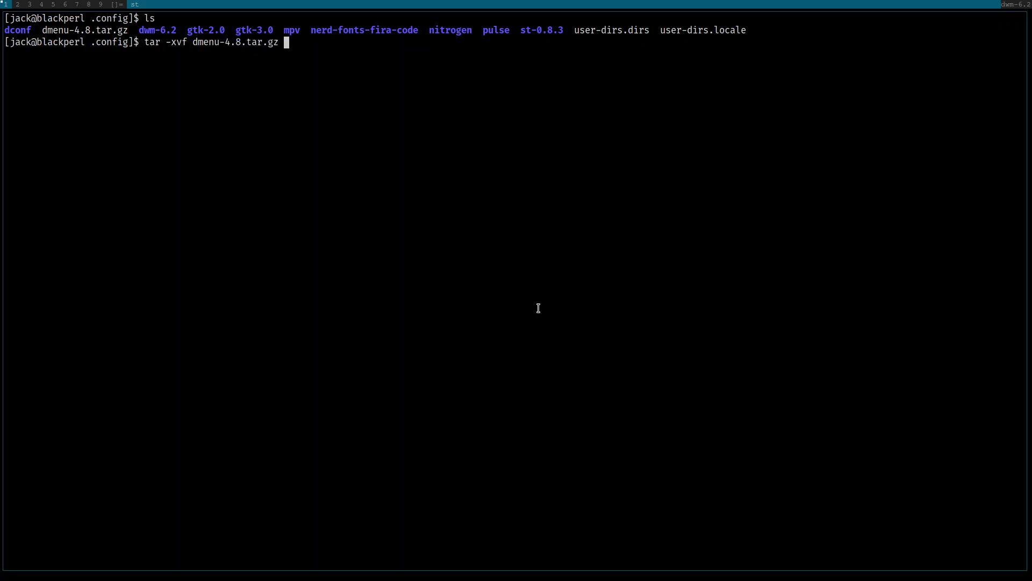
key(Return)
key(ctrl+l)
text(ls)
key(Return)
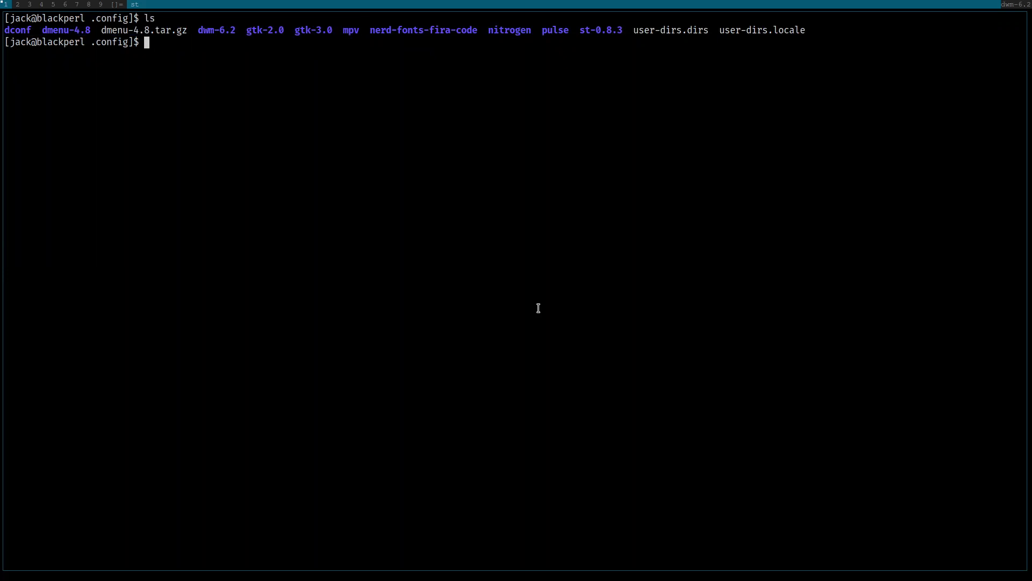
Delete the dmenu-4.8.tar.gz archive from .config, clear the terminal and list the remaining contents.
text(rm dme)
key(BackSpace)
key(BackSpace)
key(BackSpace)
text(dw)
key(Tab)
key(BackSpace)
text(.)
key(BackSpace)
key(BackSpace)
key(BackSpace)
key(BackSpace)
key(BackSpace)
key(BackSpace)
key(BackSpace)
key(BackSpace)
text(dme)
key(Tab)
text(.)
key(Tab)
key(Return)
key(ctrl+l)
text(ls)
key(Return)
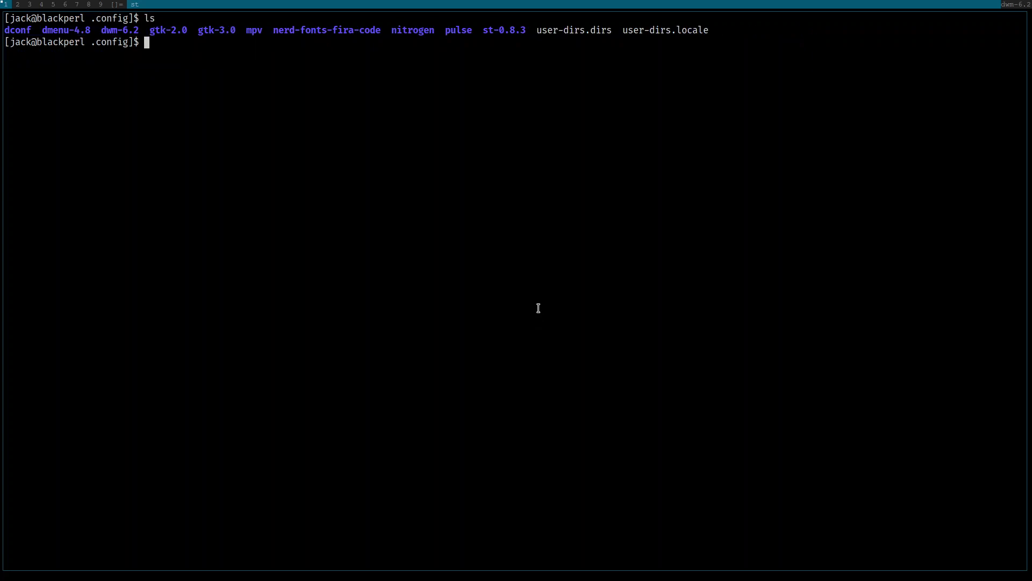
Change into the dmenu-4.8 directory, clear the terminal and list its files.
text(cd dme)
key(Tab)
key(Return)
key(ctrl+l)
text(ls)
key(Return)
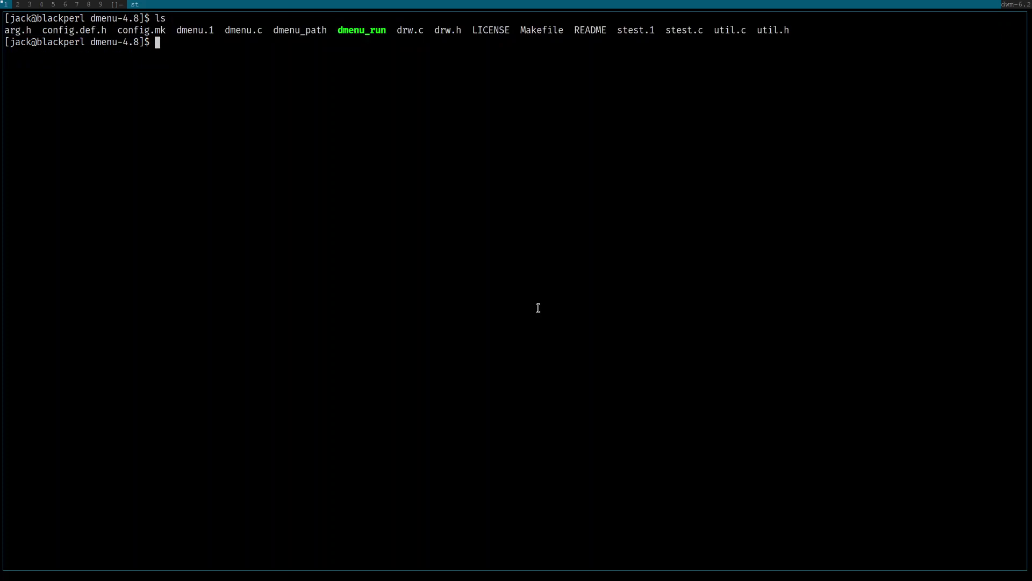
Build and install dmenu with sudo make clean install, authenticating with the account password.
text(sudo make clean install)
key(Return)
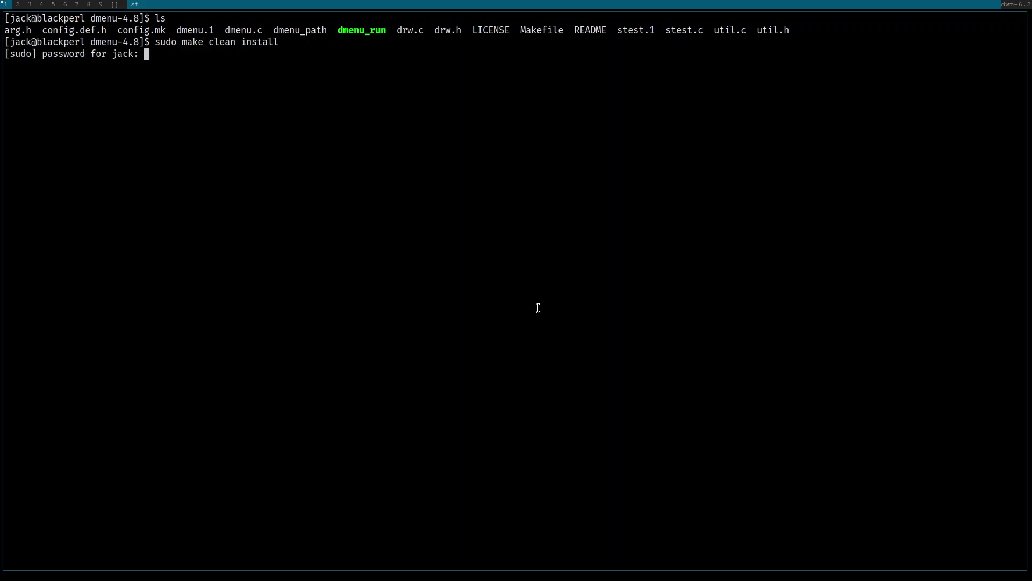
key(Return)
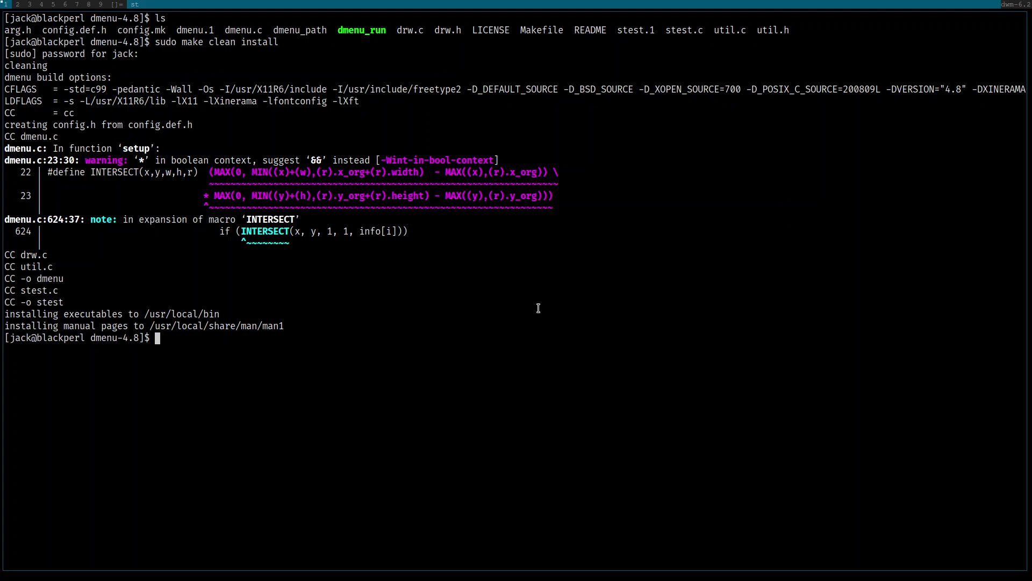
List the files in dmenu-4.8 on a cleared terminal, move up to .config and clear the terminal again.
key(ctrl+l)
text(ls)
key(Return)
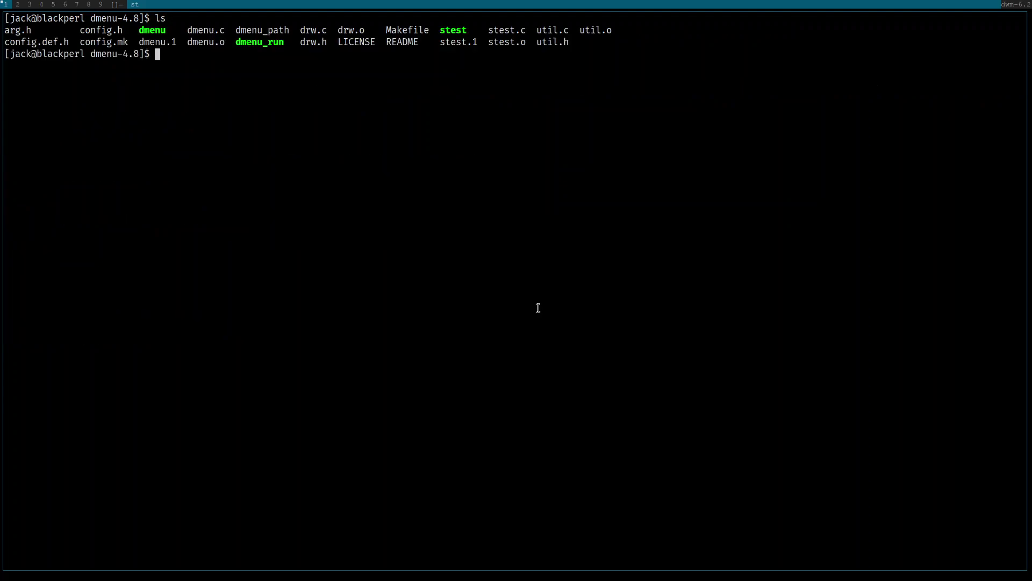
text(cd ..)
key(Return)
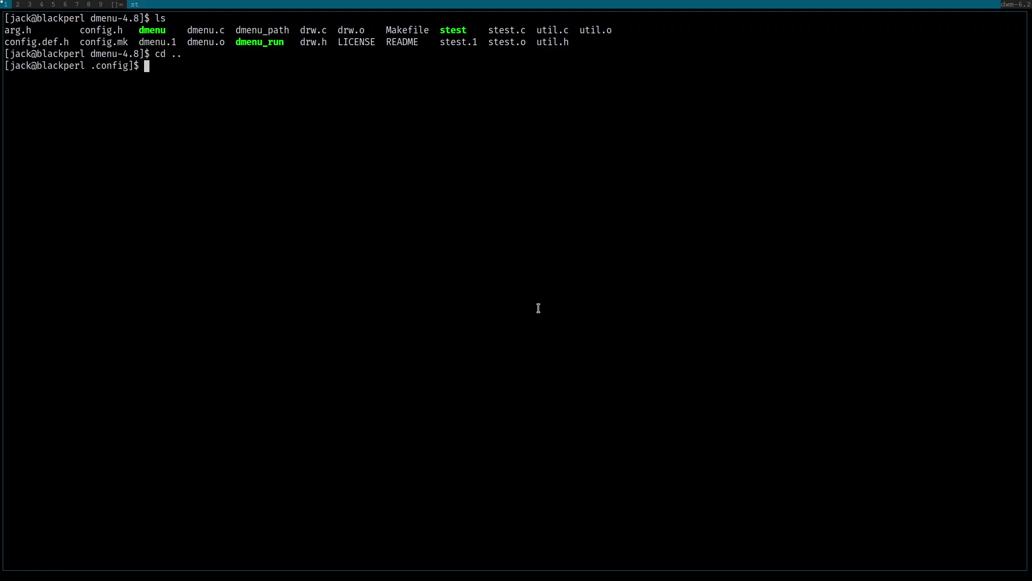
key(ctrl+l)
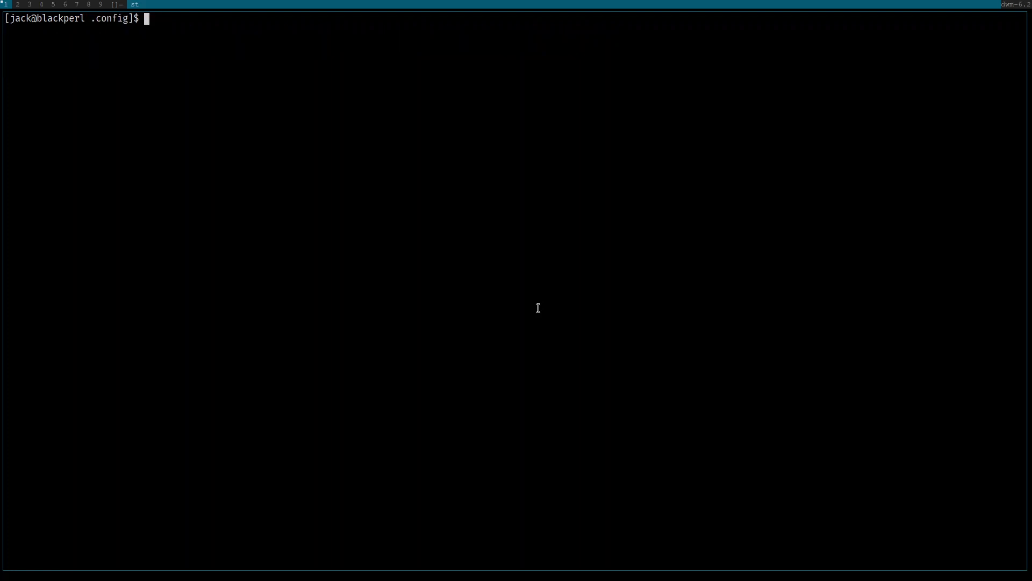
text(dmenu)
key(BackSpace)
key(BackSpace)
key(BackSpace)
key(BackSpace)
key(BackSpace)
Open dmenu, search for fire, shorten the query to fir and move between the firefox and systemd-firstboot suggestions.
key(alt+p)
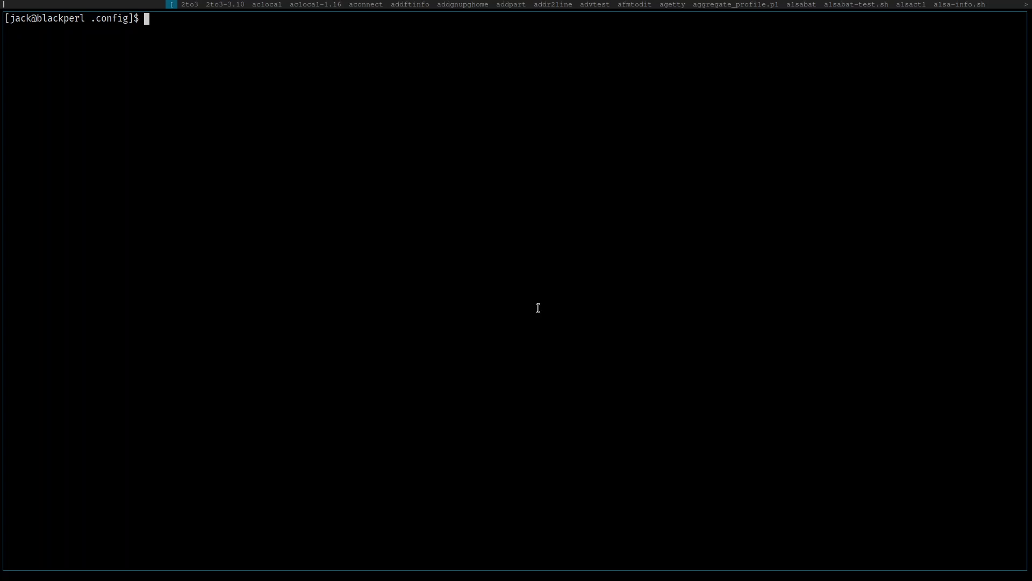
text(fire)
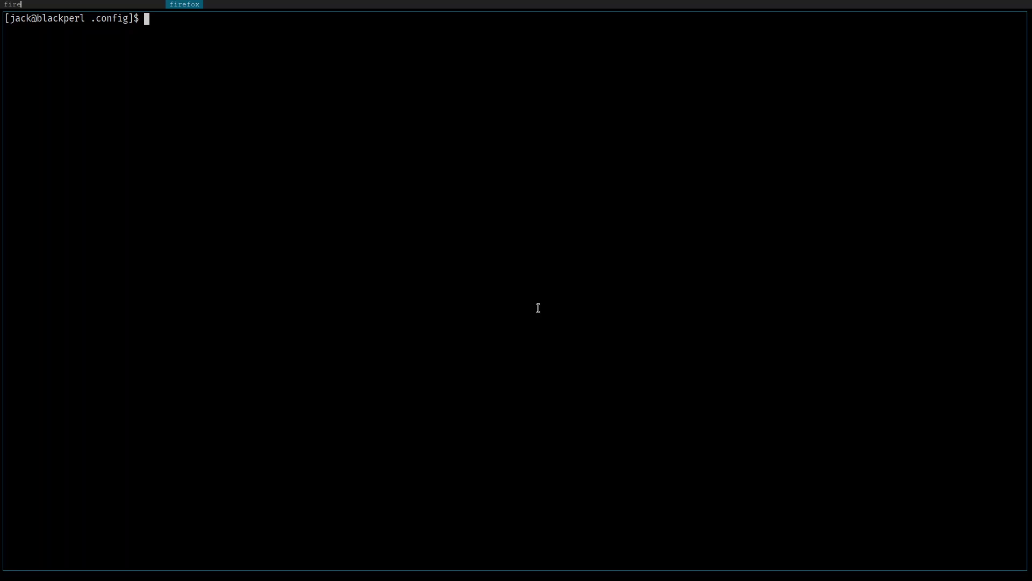
key(BackSpace)
key(Right)
key(Left)
key(Right)
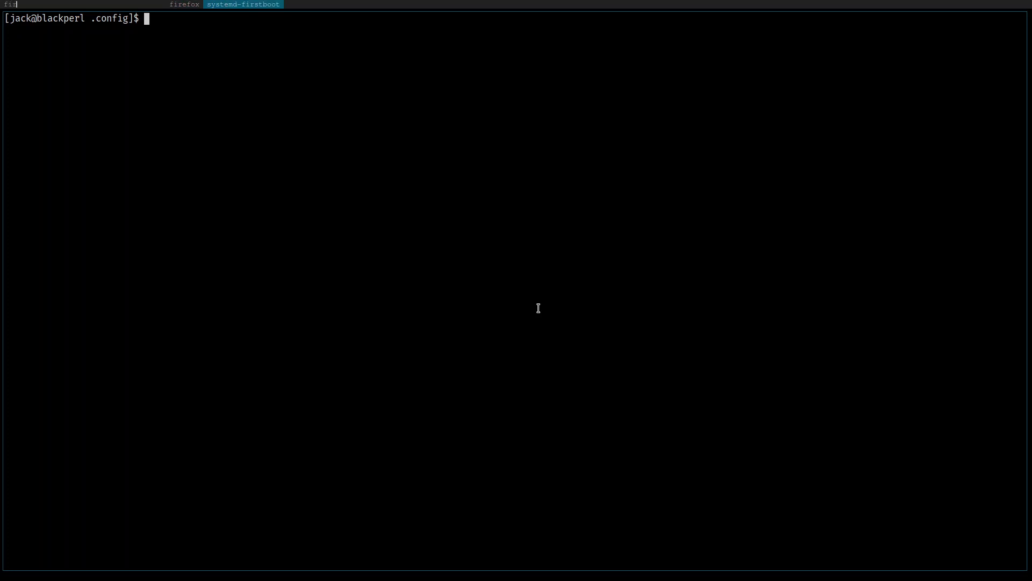
key(Left)
key(Right)
key(Left)
key(Right)
key(Left)
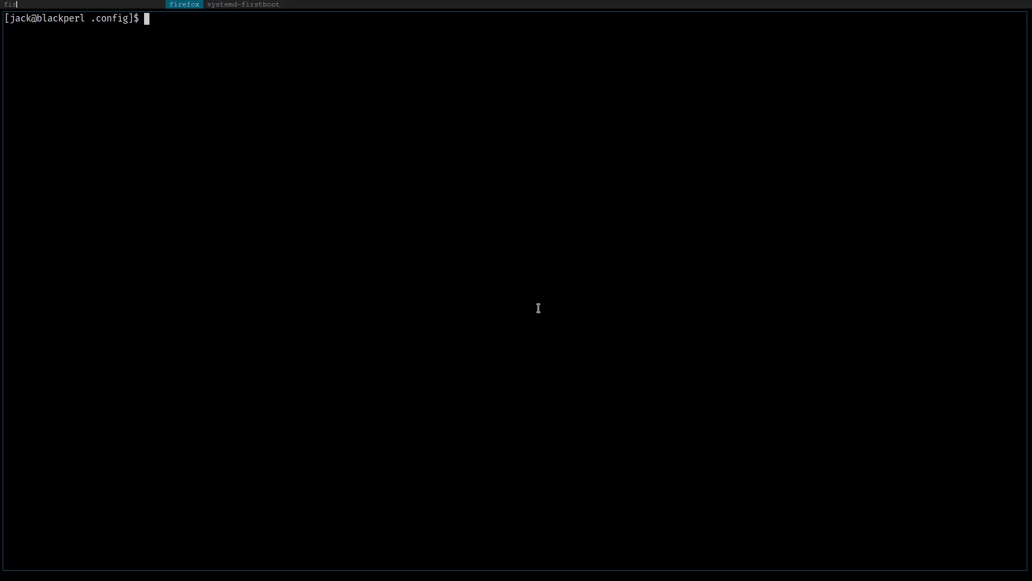
Complete the dmenu query as fire, launch Firefox and dismiss its notice about opening previous tabs.
text(e)
key(Return)
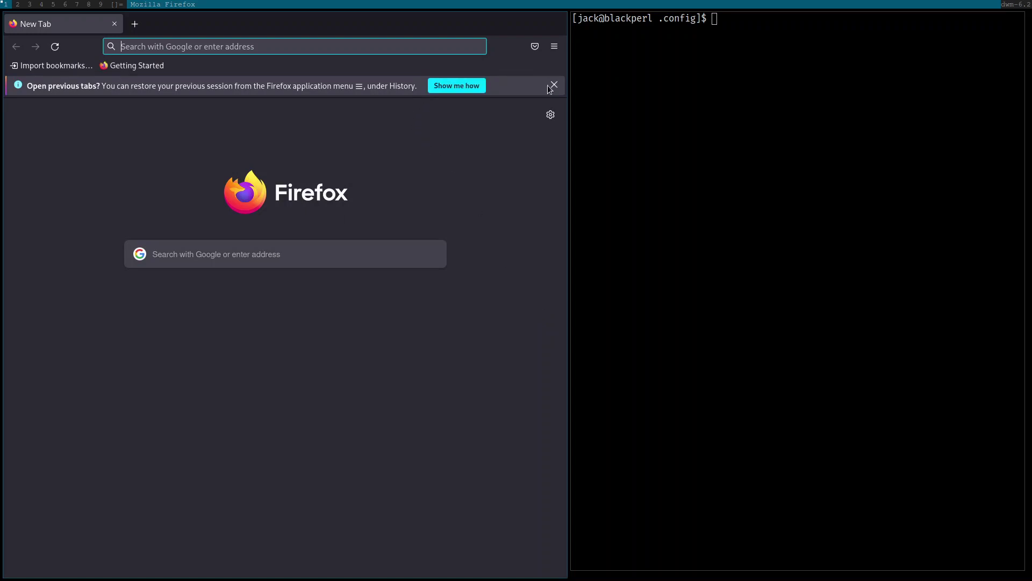
click(550, 85)
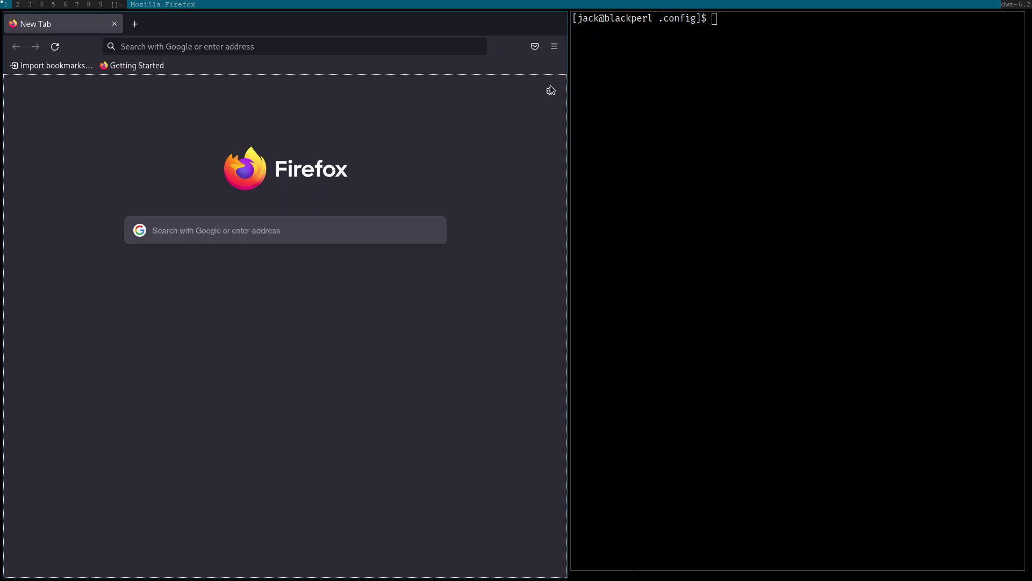
Close the Firefox window, run ls in the terminal and clear the output.
key(super+shift+c)
text(ls)
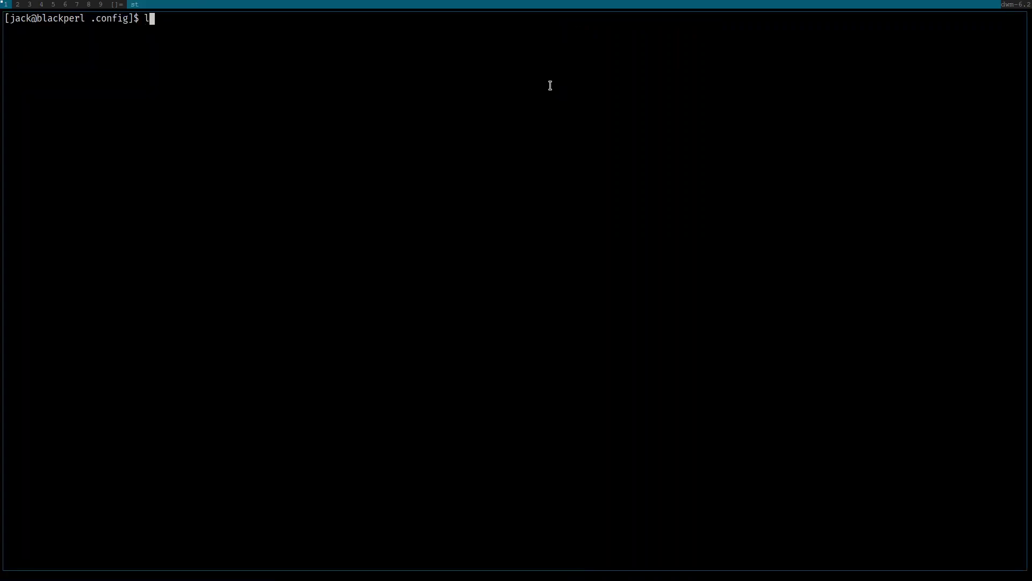
key(Return)
key(ctrl+l)
Open dmenu, try the queries powe and rebo without launching anything, and close it.
key(super+p)
text(powe)
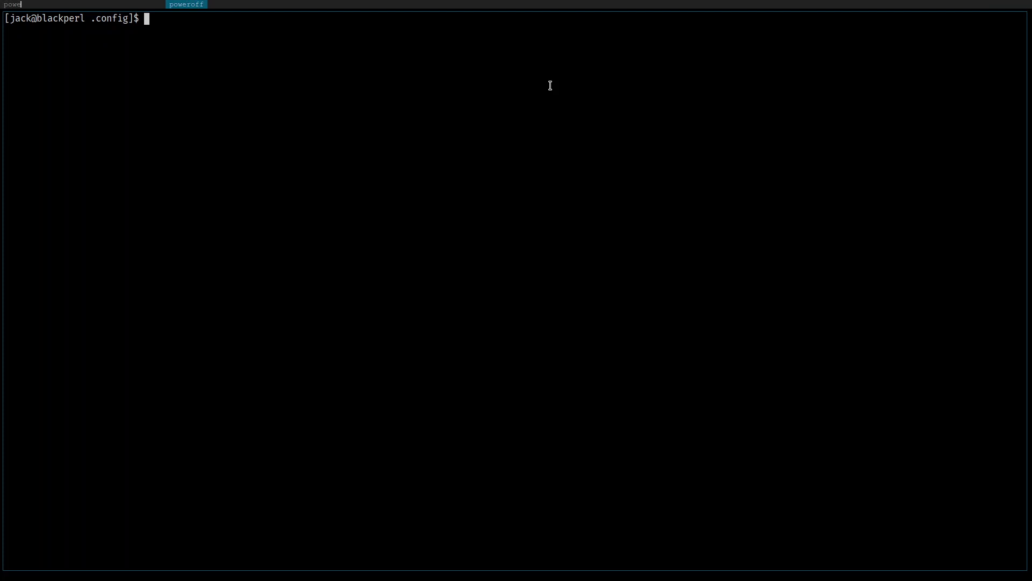
key(BackSpace)
key(BackSpace)
key(BackSpace)
key(BackSpace)
text(rebo)
key(BackSpace)
key(BackSpace)
key(BackSpace)
key(BackSpace)
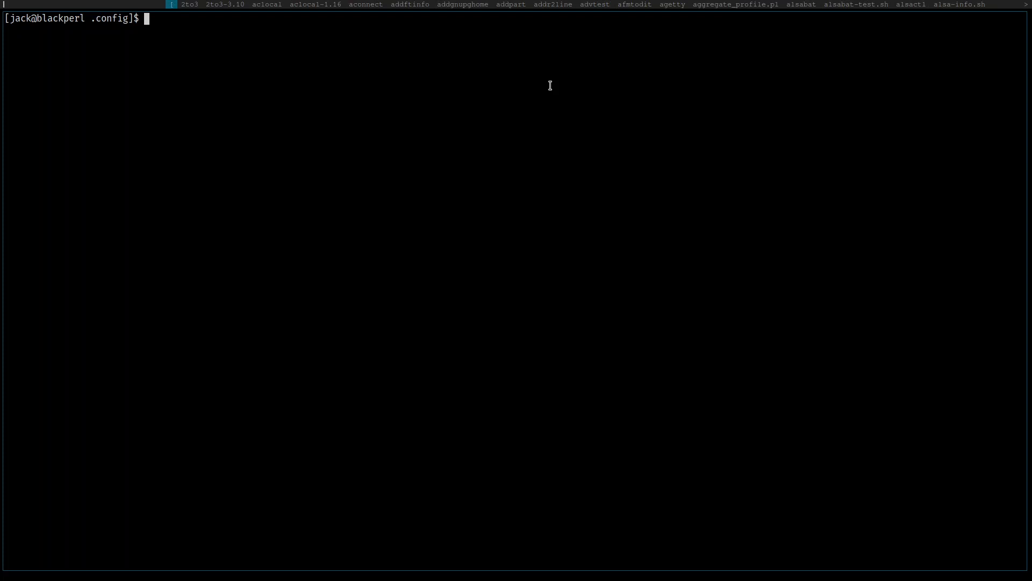
key(Escape)
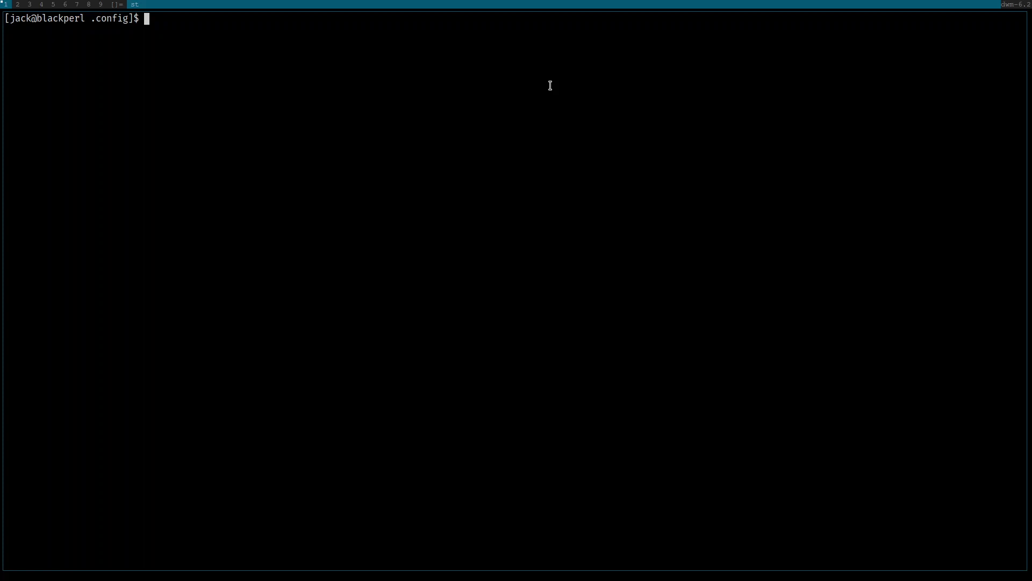
Leave full screen, look over the GitHub fork of Suckless dmenu in Chrome and return to the virtual machine.
key(ctrl+f)
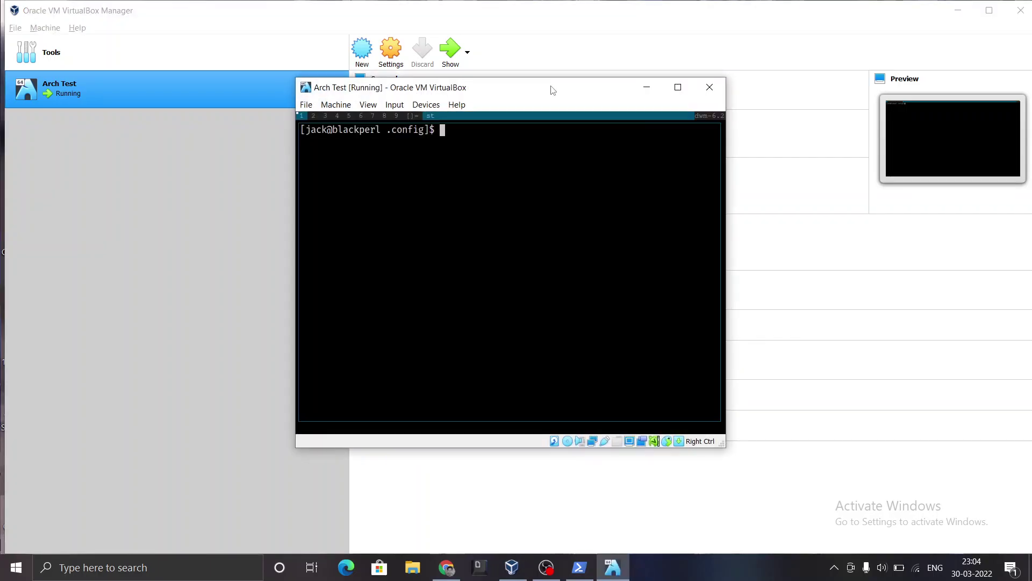
click(452, 568)
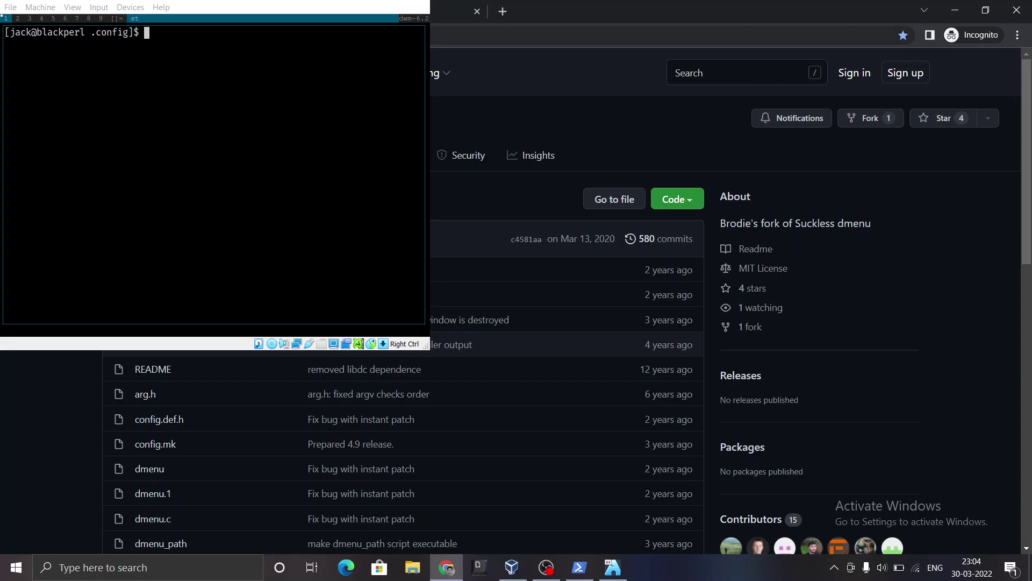
scroll(565, 322, down, 6)
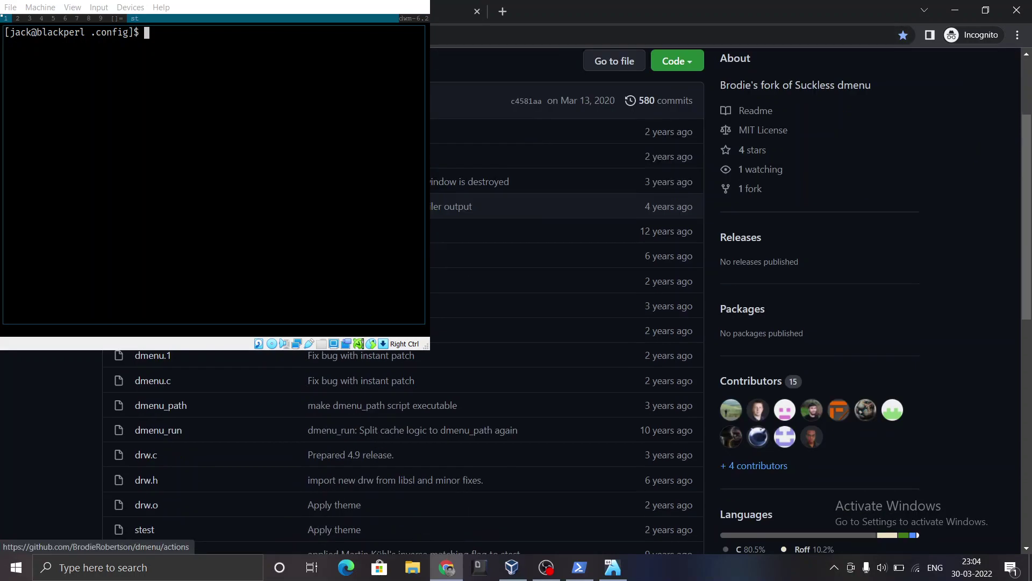
scroll(564, 323, up, 5)
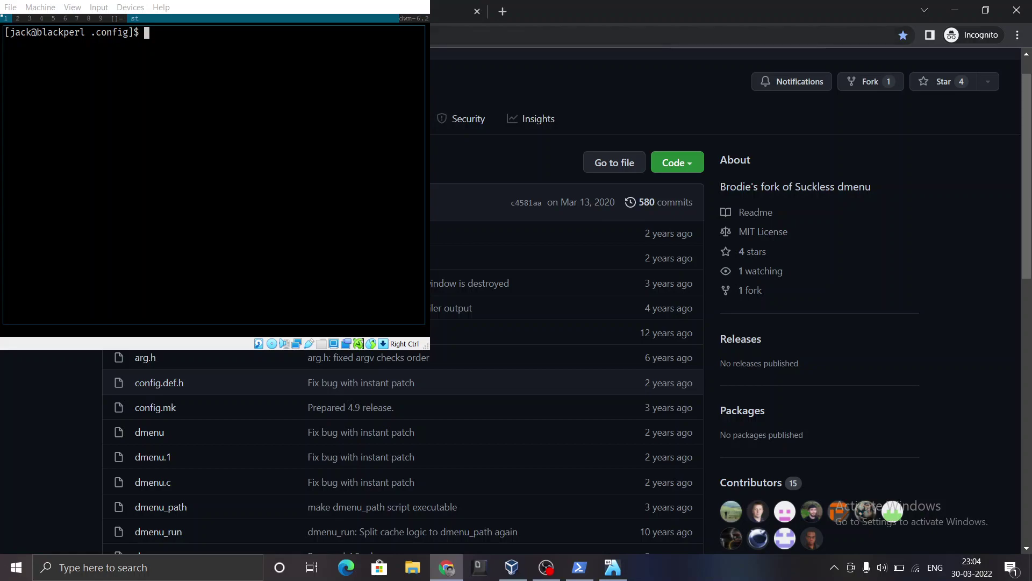
key(alt+Tab)
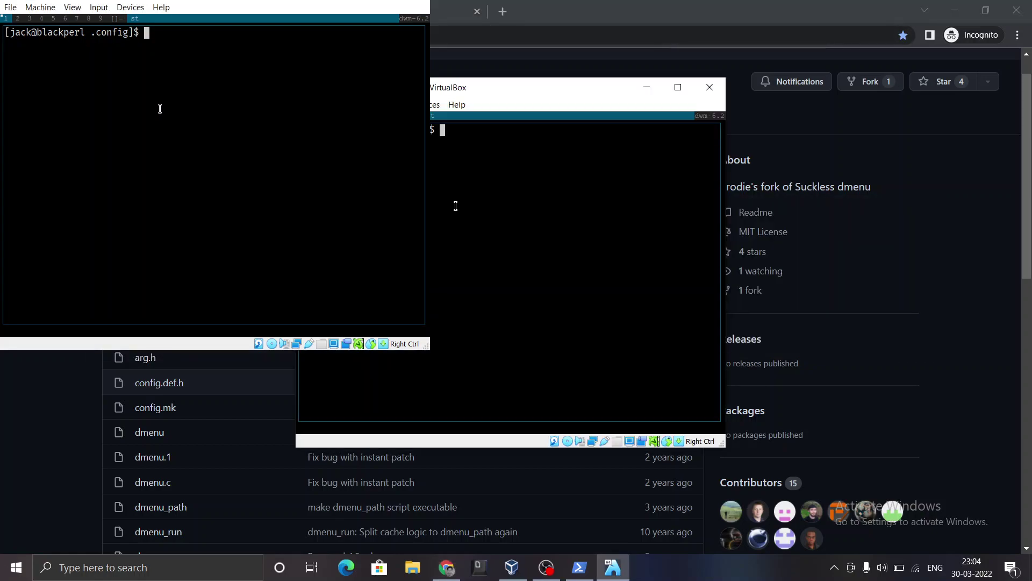
List the .config contents, change into the dmenu-4.8 directory and list its files.
text(ls)
key(Return)
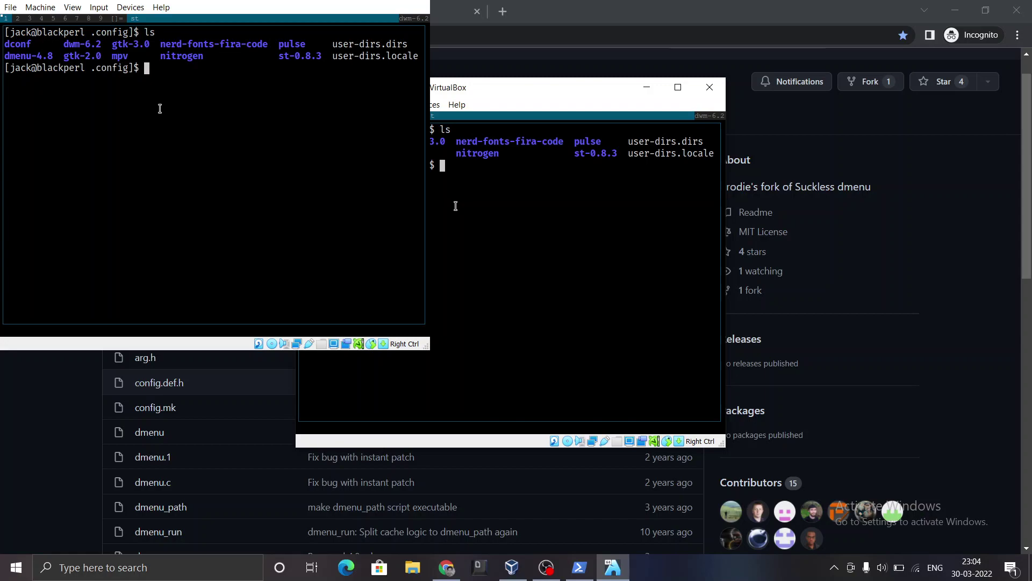
text(cd dmenu-4.8/)
key(Return)
text(ls)
key(Return)
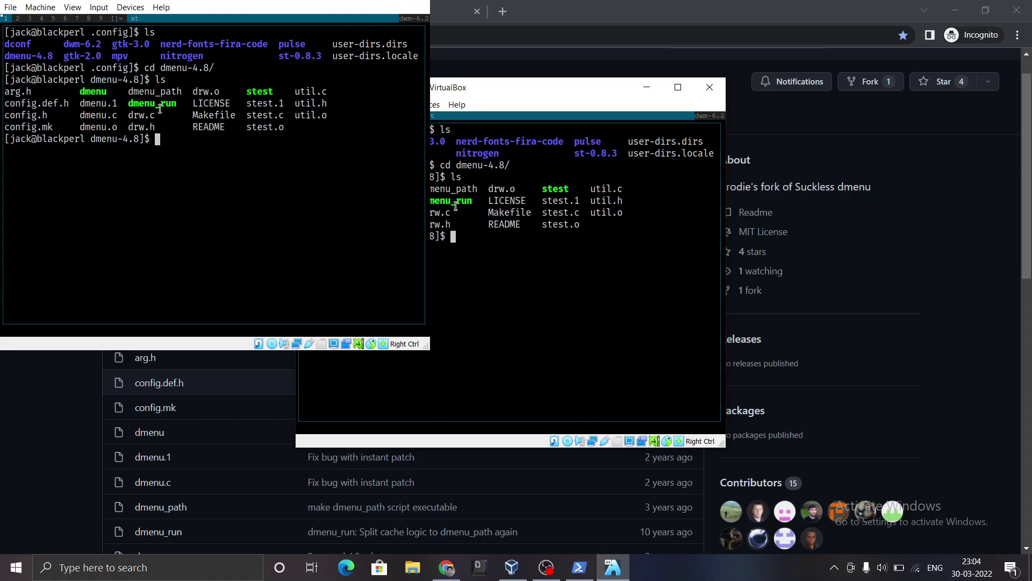
Uninstall dmenu 4.8 with sudo make uninstall, clear the terminal and list the source directory.
text(sudo make u)
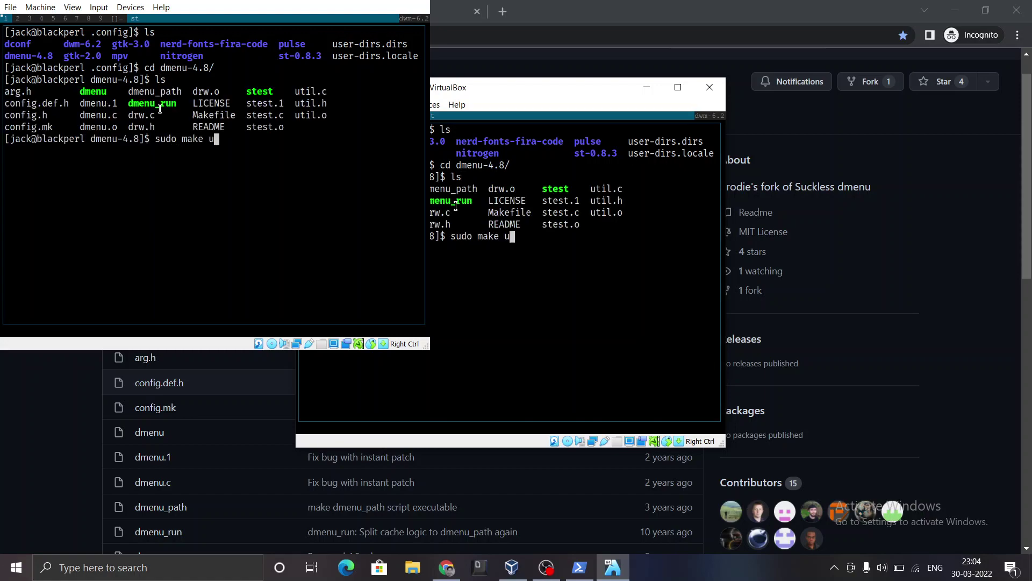
text(ninstall)
key(Return)
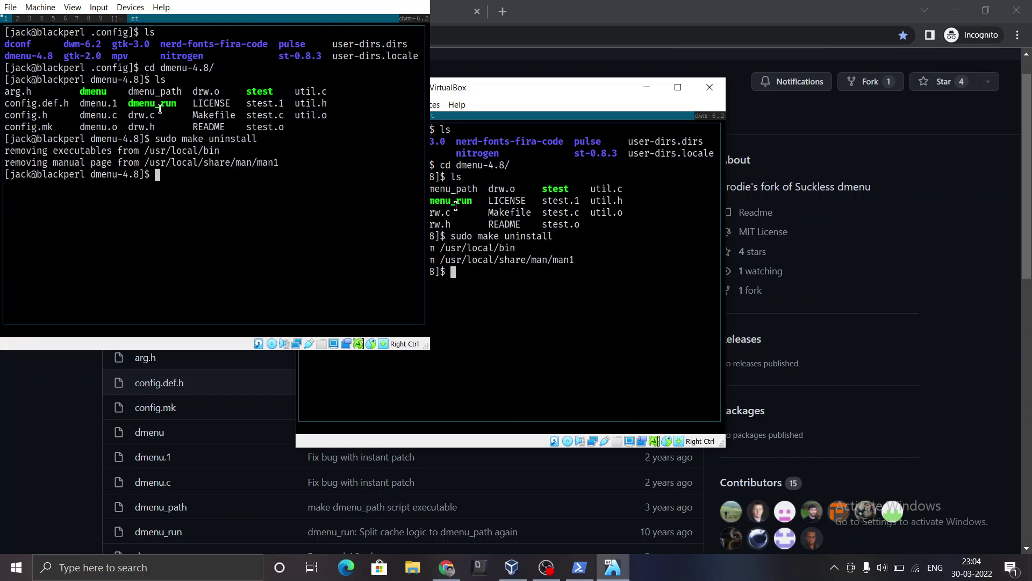
key(ctrl+l)
text(ls)
key(Return)
Move up to the .config directory, clear the terminal and list its contents.
text(cd ..)
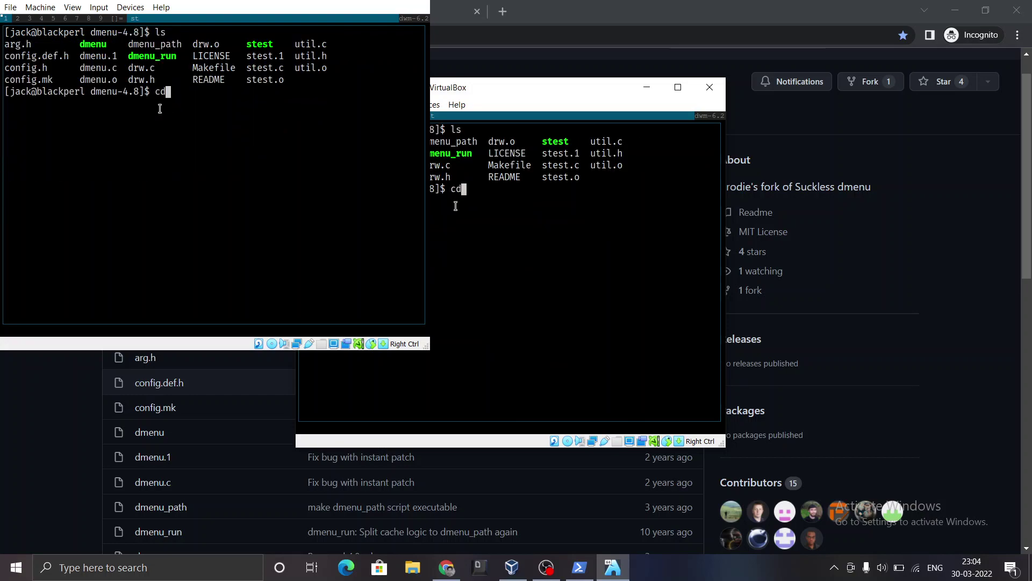
key(Return)
key(ctrl+l)
text(ls)
key(Return)
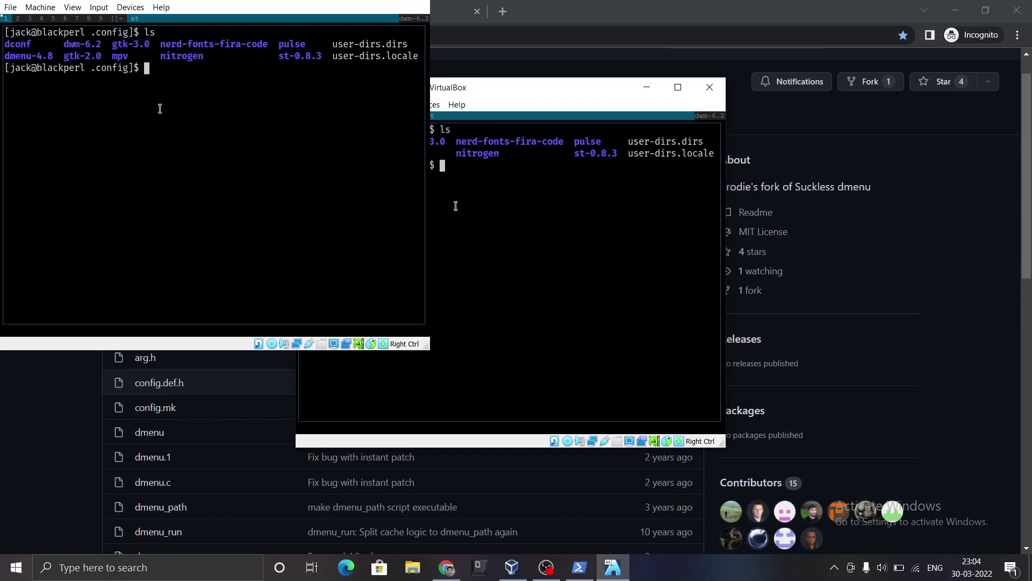
Try to delete the dmenu-4.8 directory recursively without sudo, confirming the removal of config.h and aborting at dmenu.o.
text(rm)
text(-r dem)
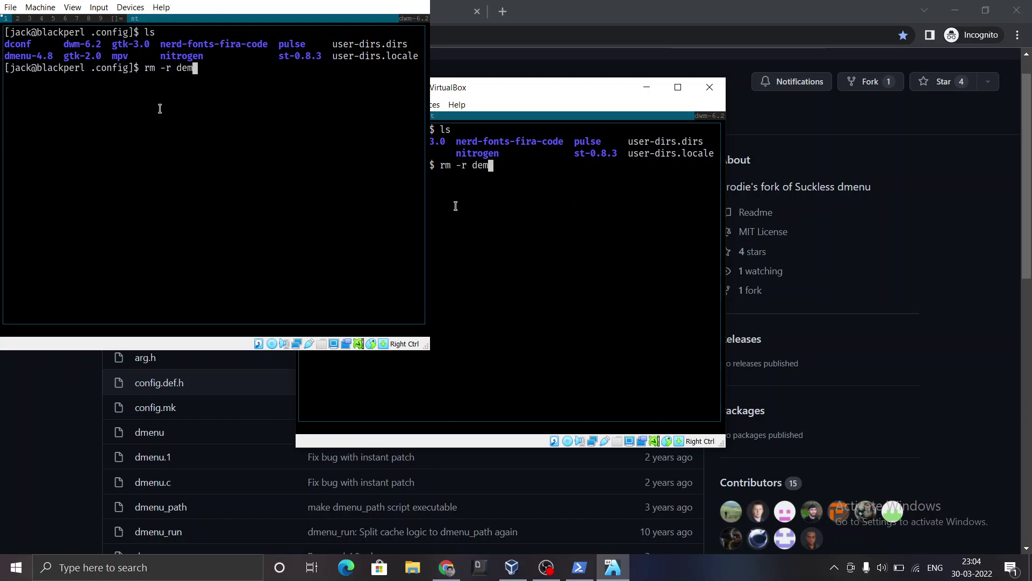
key(BackSpace)
key(BackSpace)
text(m)
key(Tab)
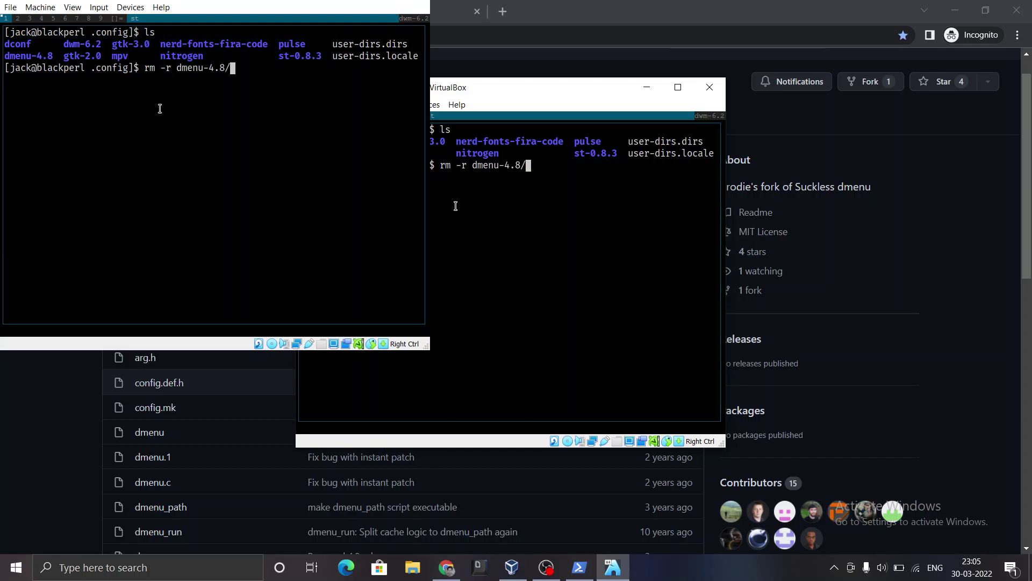
key(Return)
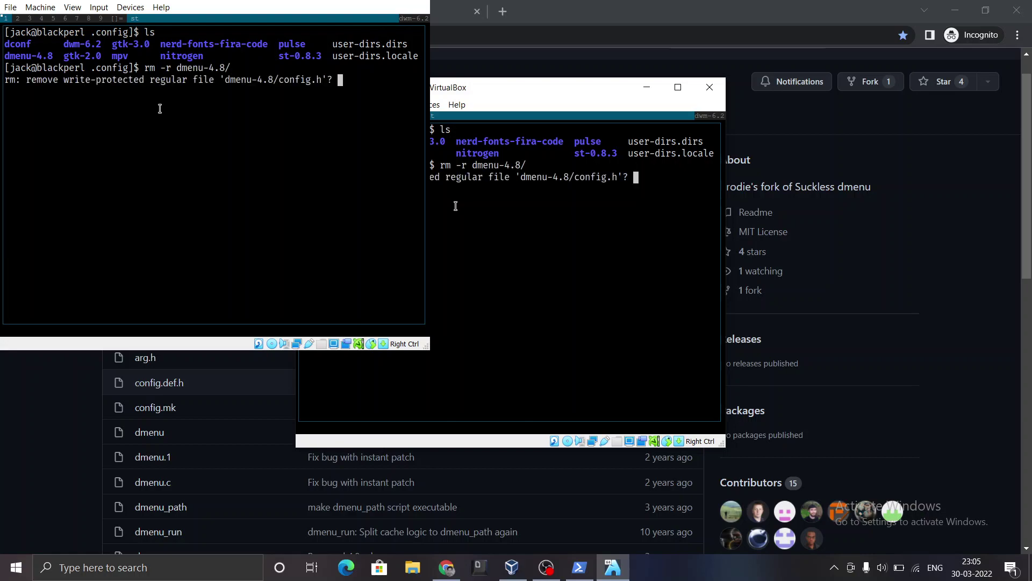
text(y)
key(Return)
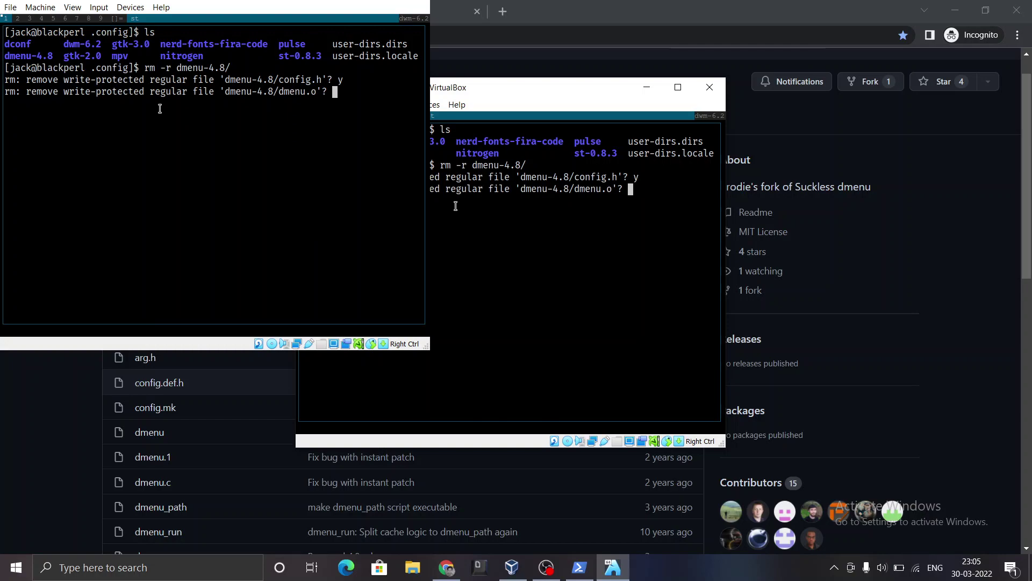
key(ctrl+c)
Delete the dmenu-4.8 directory with sudo rm -r, clear the terminal and list the .config contents.
key(Up)
key(Home)
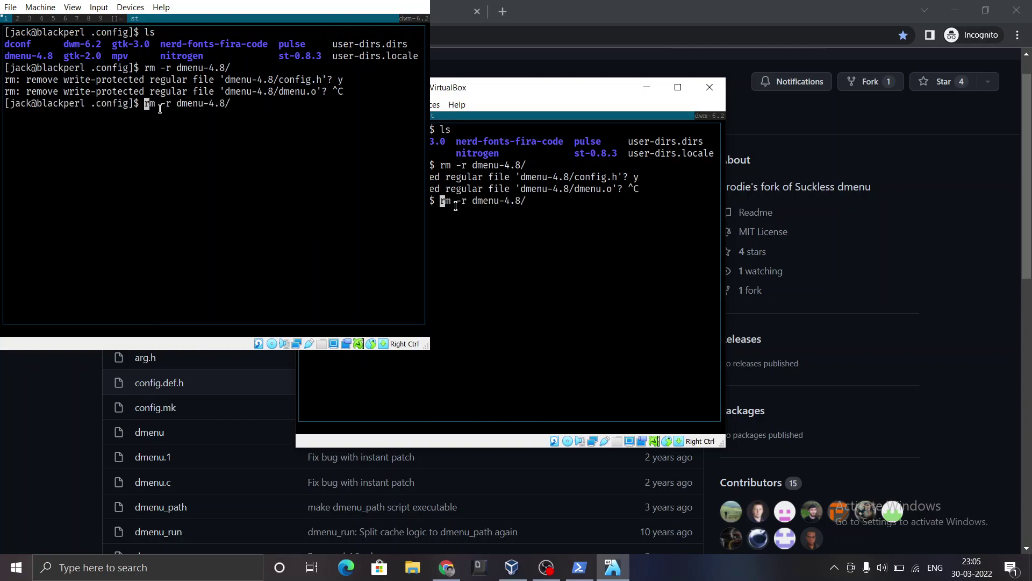
text(sud)
key(BackSpace)
key(BackSpace)
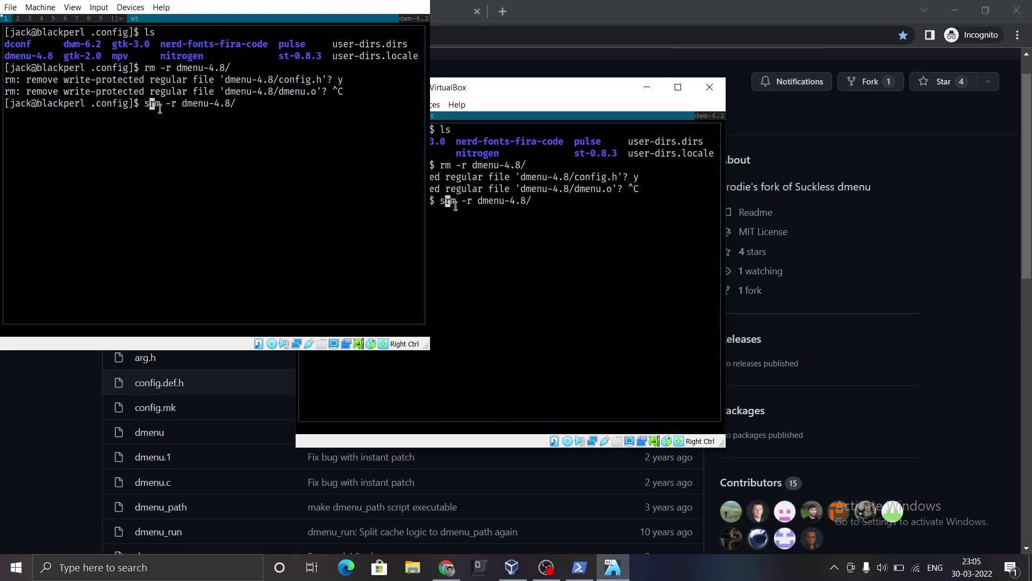
text(udo)
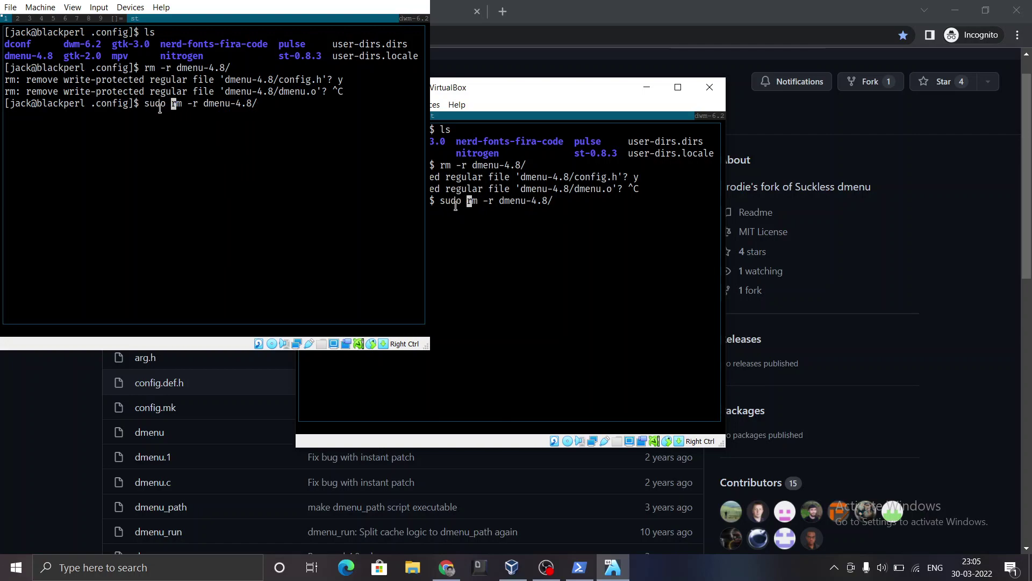
key(Return)
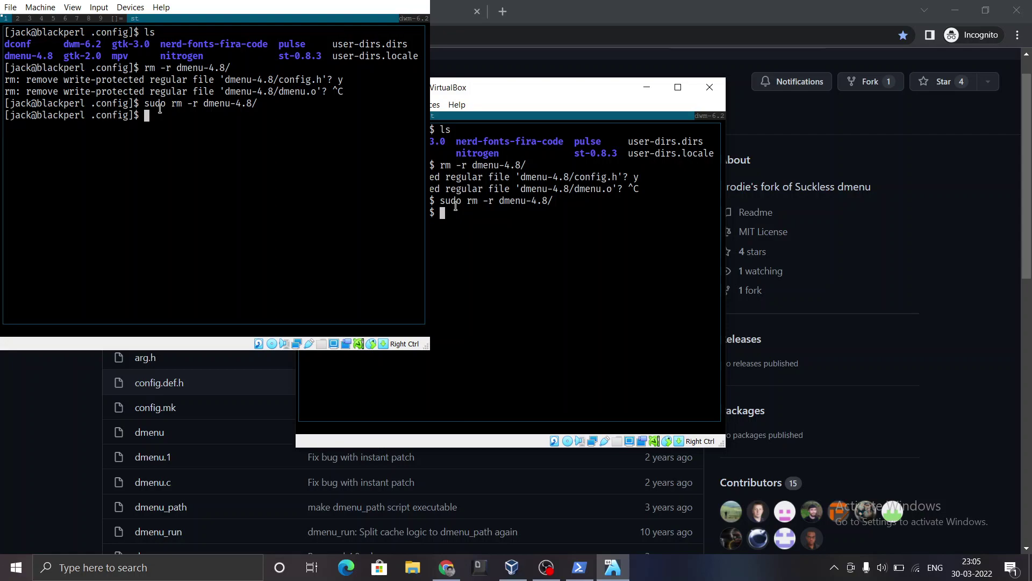
key(ctrl+l)
text(ls)
key(Return)
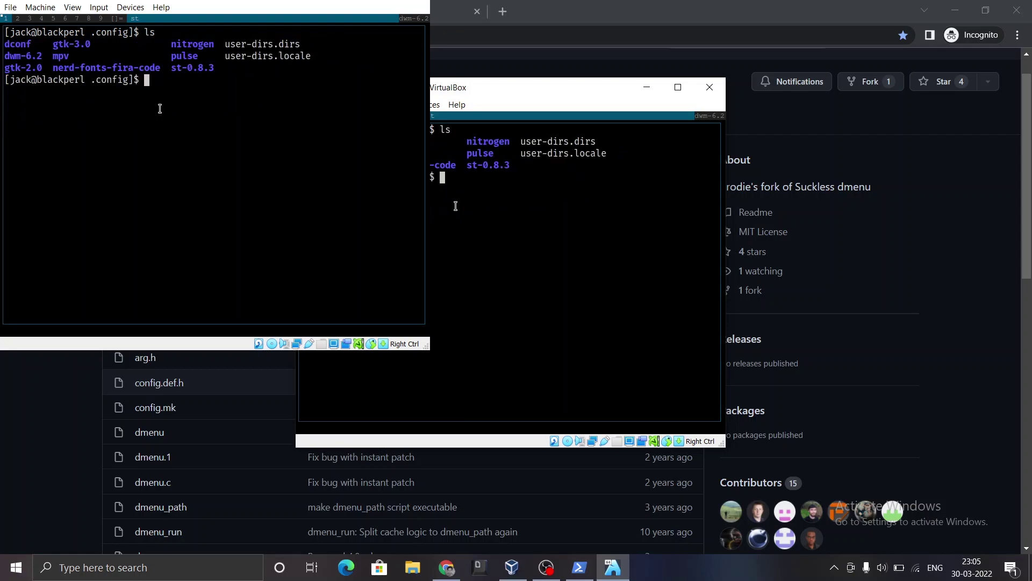
text(git clone )
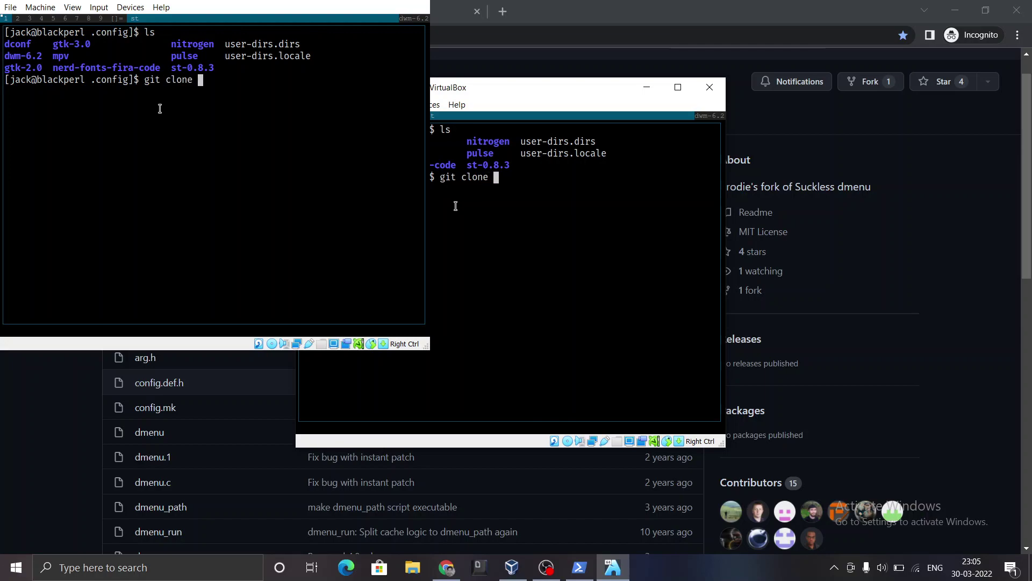
text(https://)
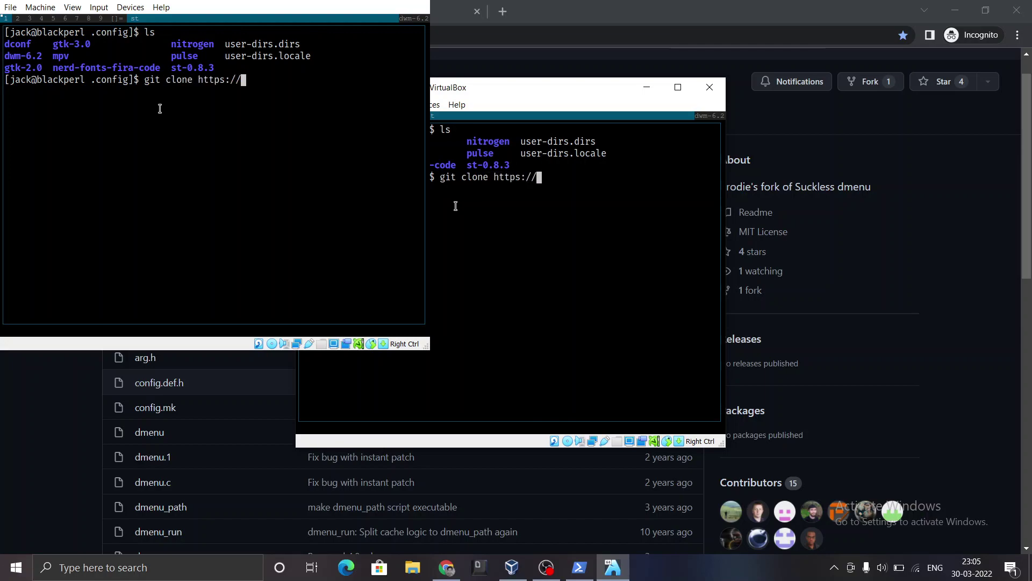
text(github/com/)
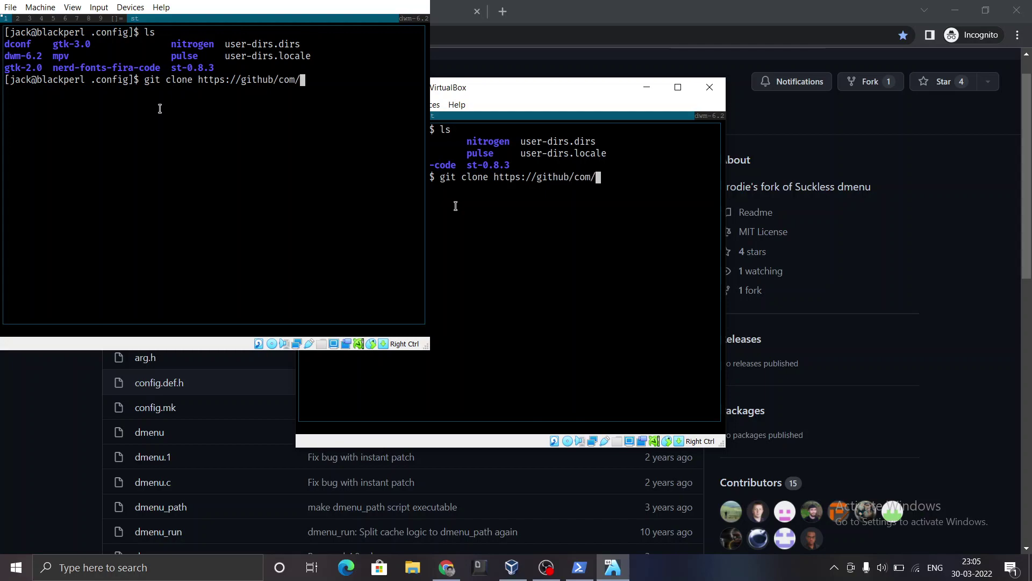
key(BackSpace)
key(BackSpace)
key(BackSpace)
key(BackSpace)
key(BackSpace)
text(.com/BrodieRoberts)
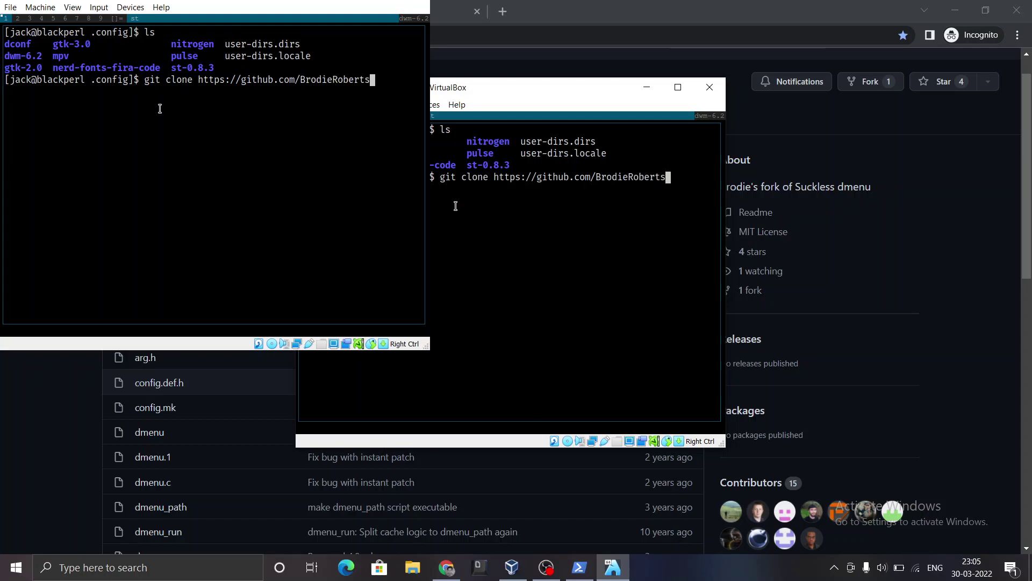
text(on/dmenu)
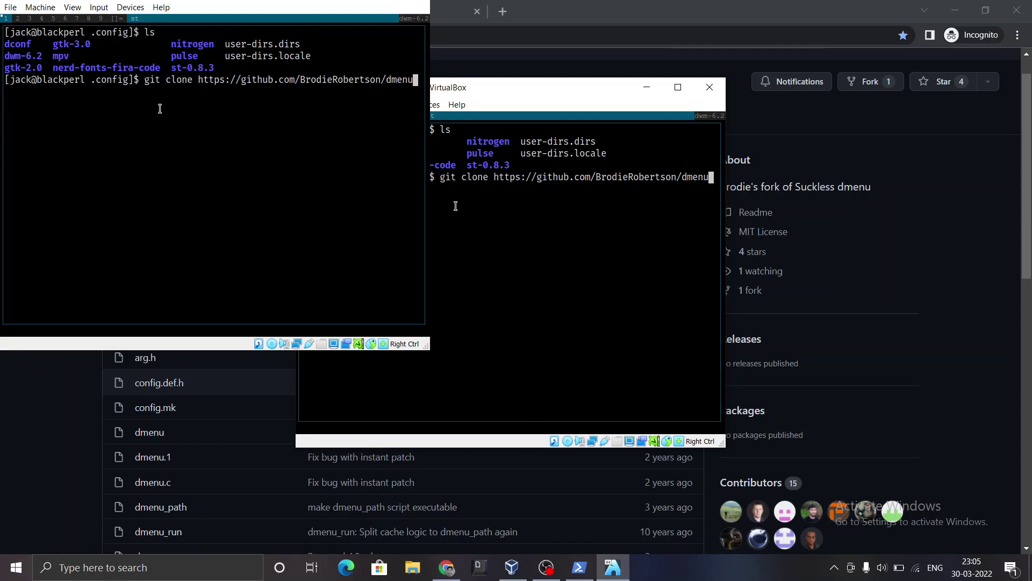
key(Return)
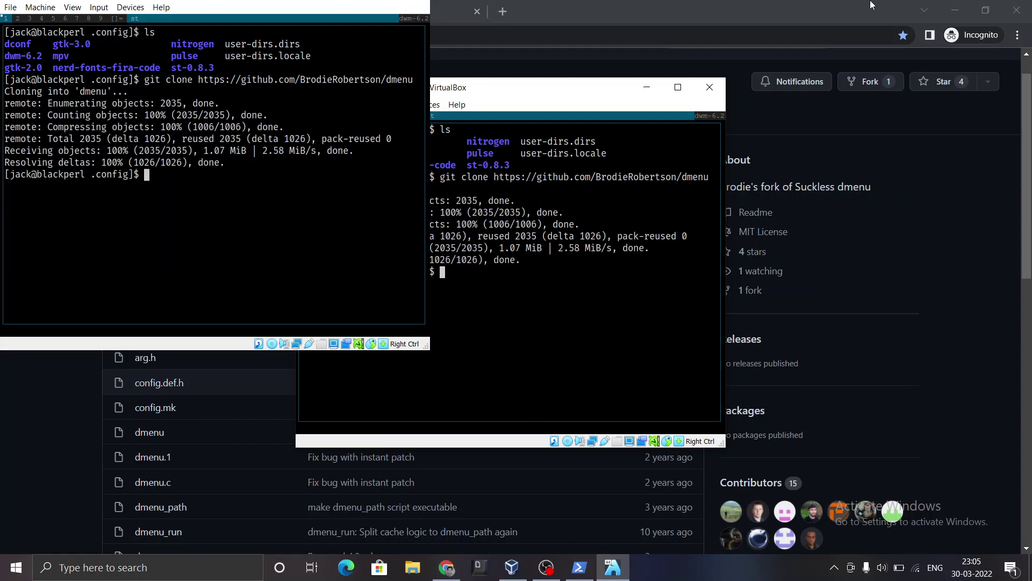
Minimize Chrome, return the virtual machine to full screen and list the .config contents in a cleared terminal.
click(955, 10)
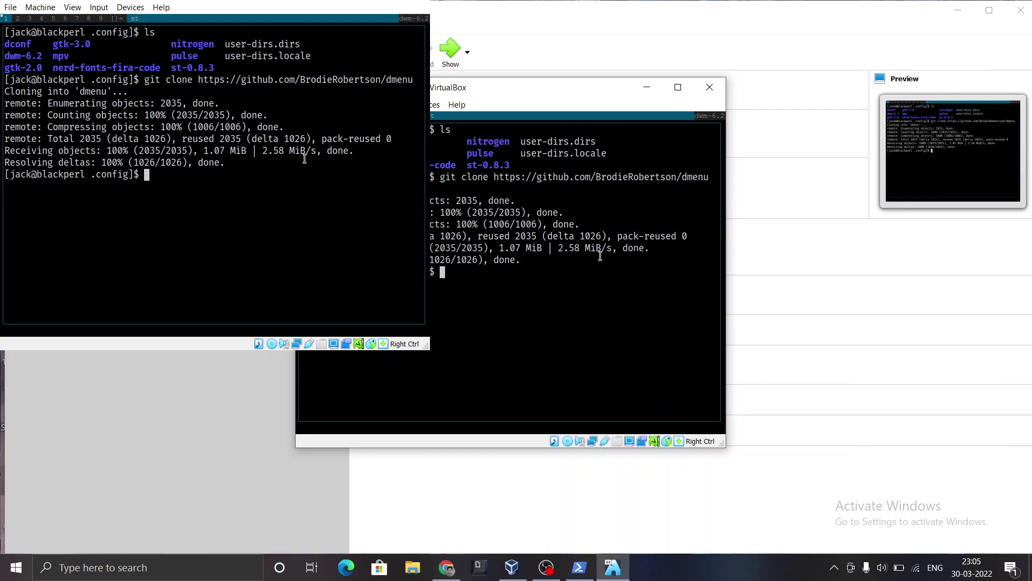
key(Control_R+f)
key(ctrl+l)
text(ls)
key(Return)
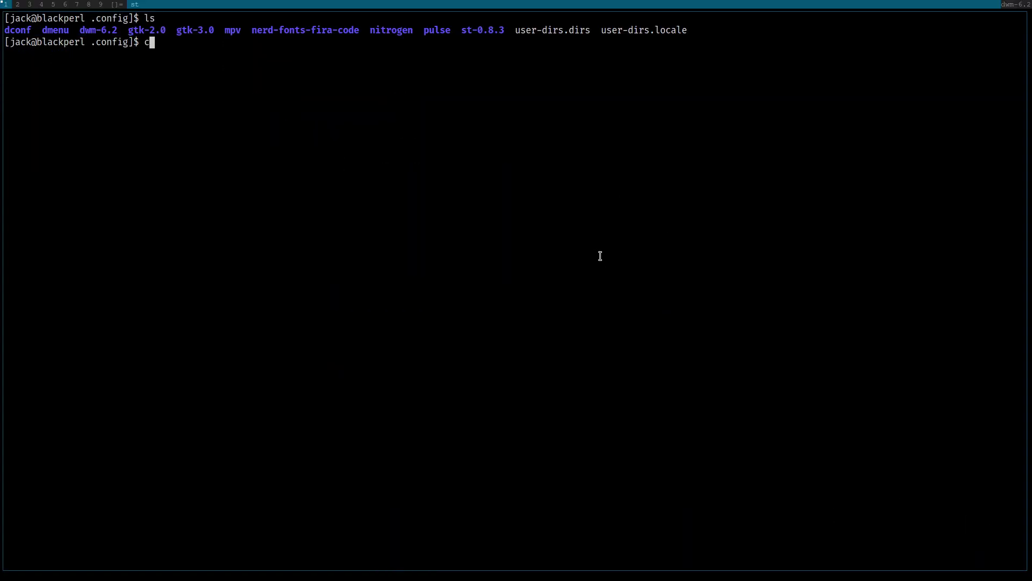
Change into the cloned dmenu directory, clear the terminal and list its files.
text(cd dne)
key(BackSpace)
key(BackSpace)
text(menu/)
key(Return)
key(ctrl+l)
text(ls)
key(Return)
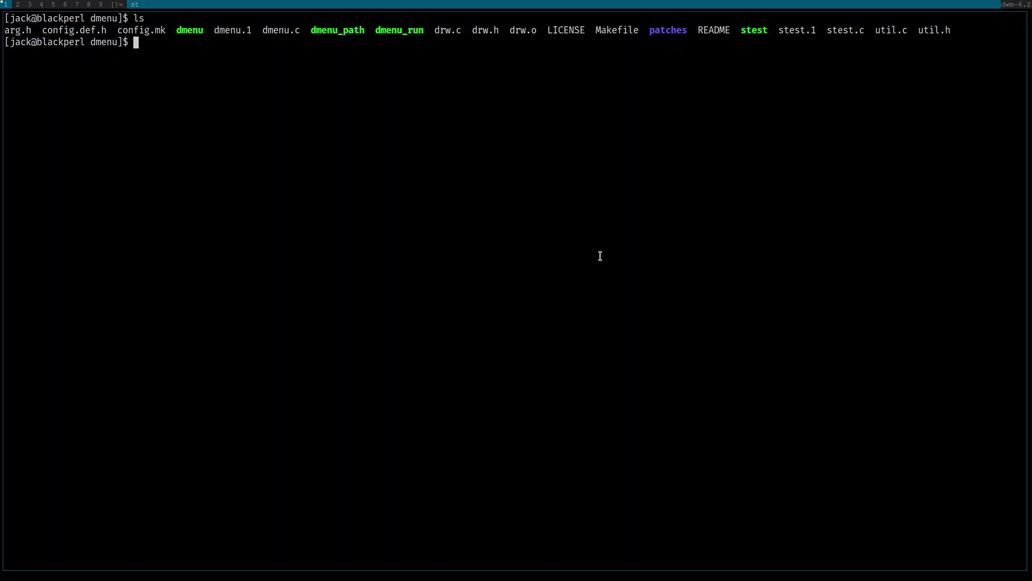
List the files in the patches subdirectory, return to the dmenu directory and list its contents in a cleared terminal.
double_click(675, 31)
text(cd patc)
key(Tab)
key(Return)
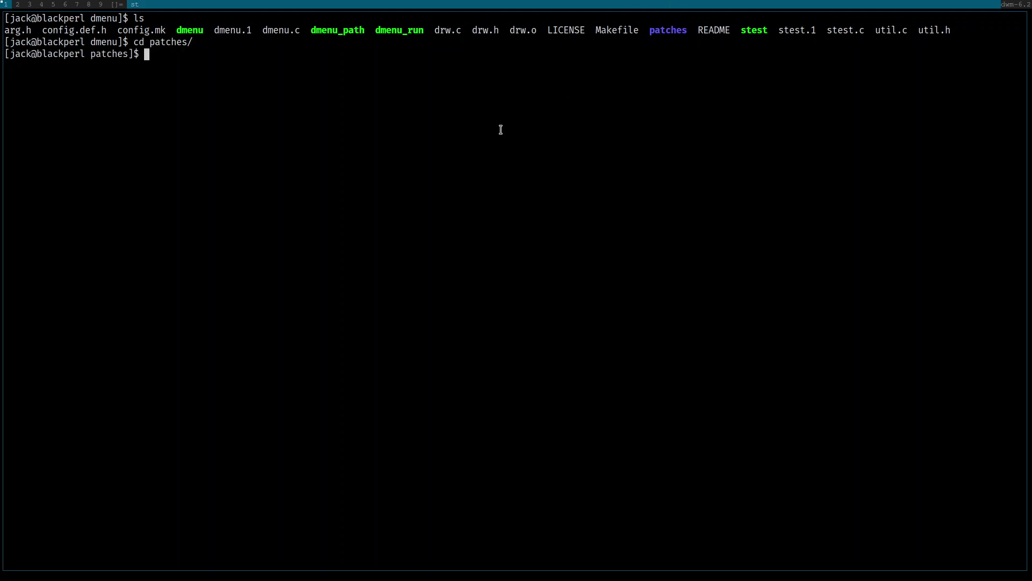
text(ls)
key(Return)
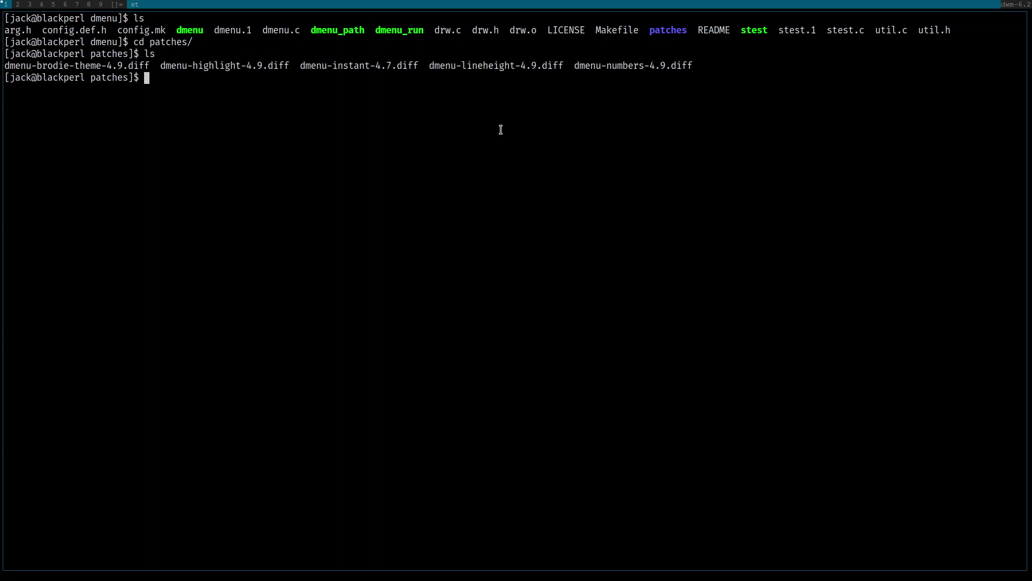
text(cd ..)
key(Return)
key(ctrl+l)
text(ls)
key(Return)
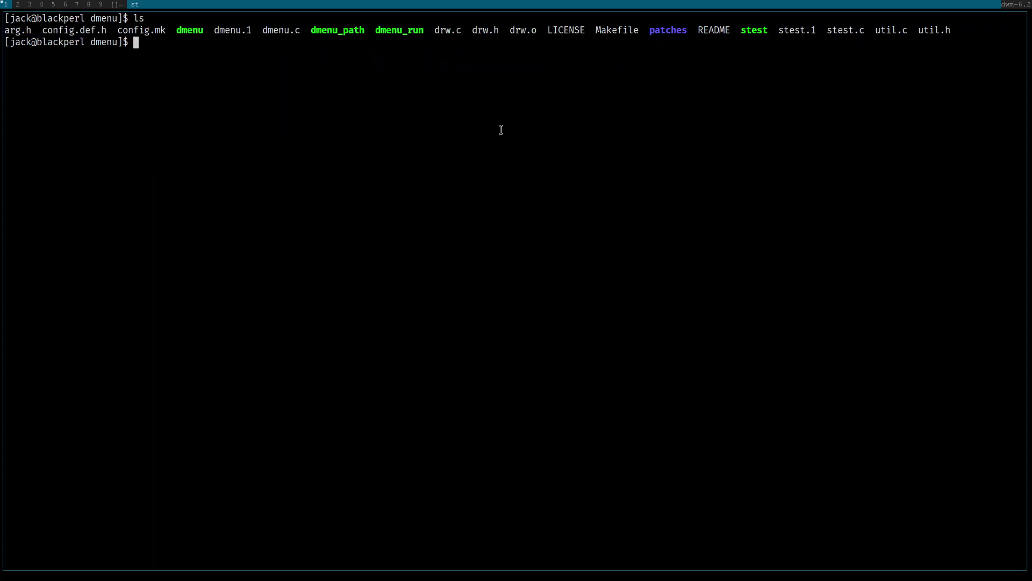
Build and install the dmenu fork with sudo make clean install and clear the terminal.
text(sudo make clean install)
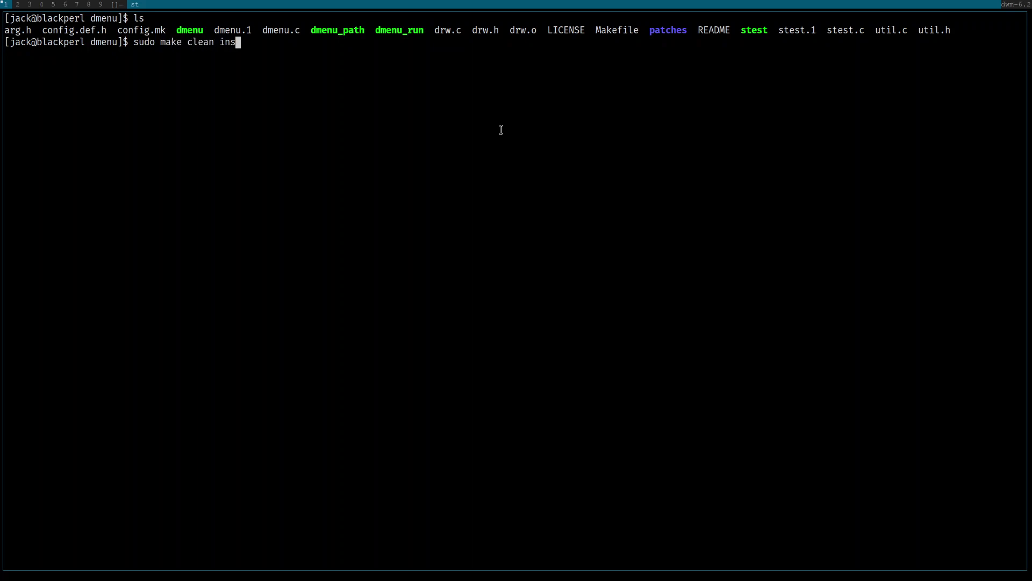
key(Return)
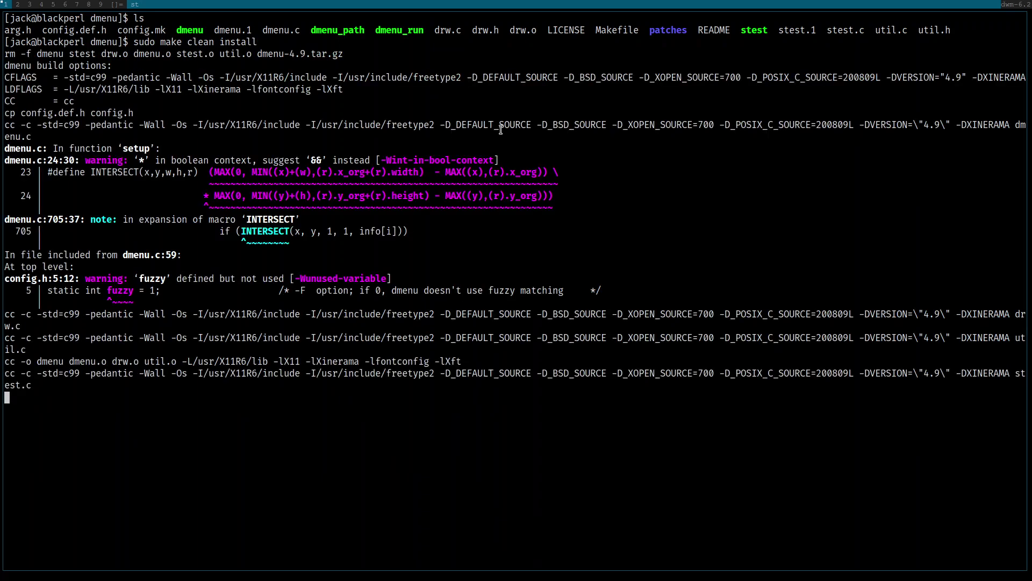
key(ctrl+l)
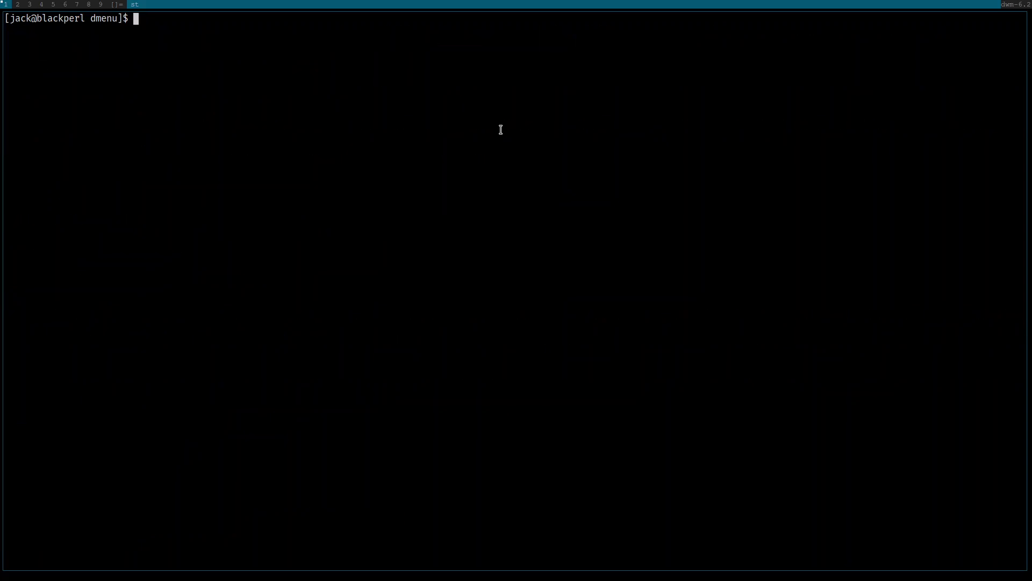
Test the installed dmenu launcher by opening it and filtering its programs by "fir".
key(alt+p)
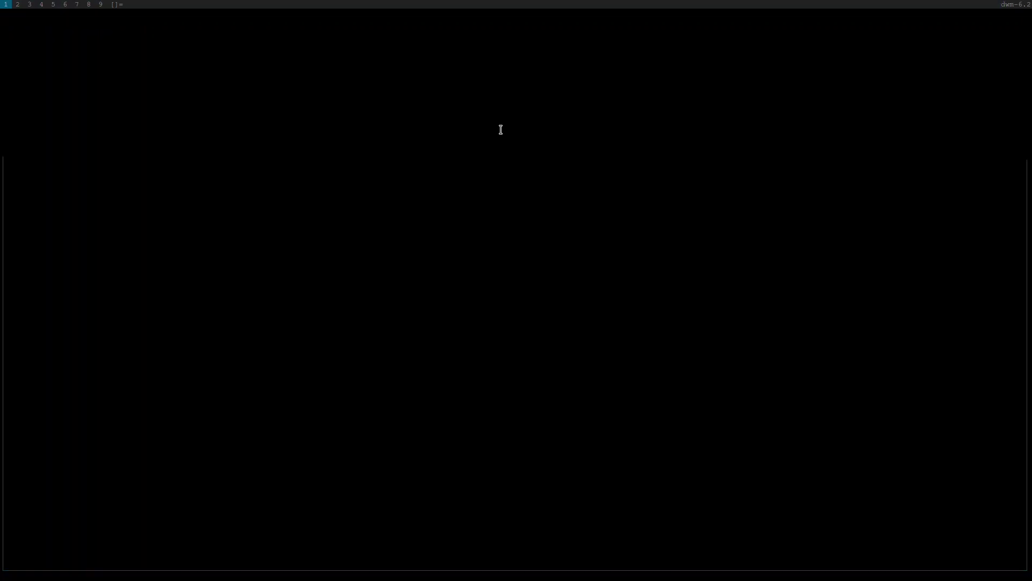
key(Escape)
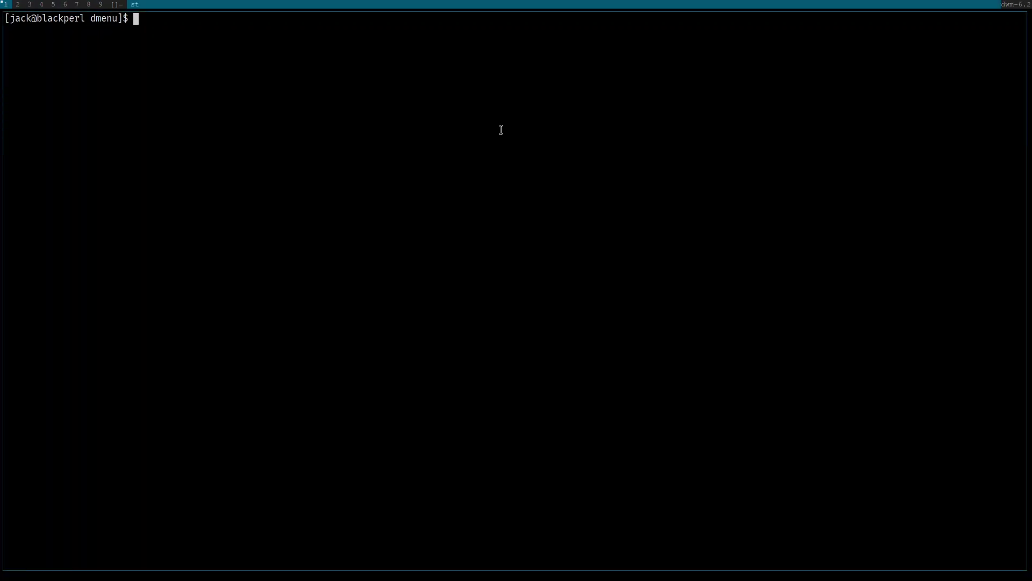
key(alt+p)
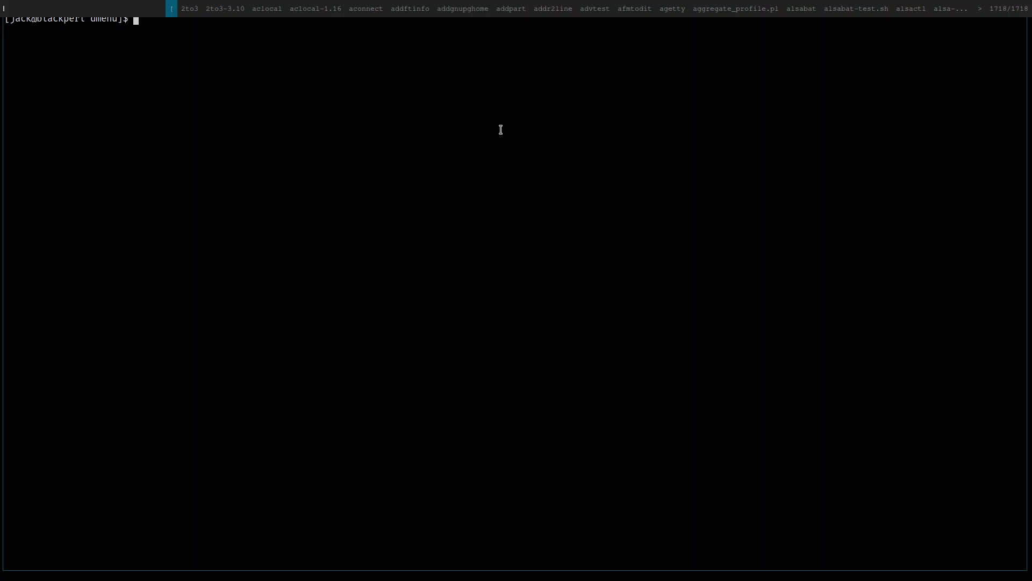
text(fir)
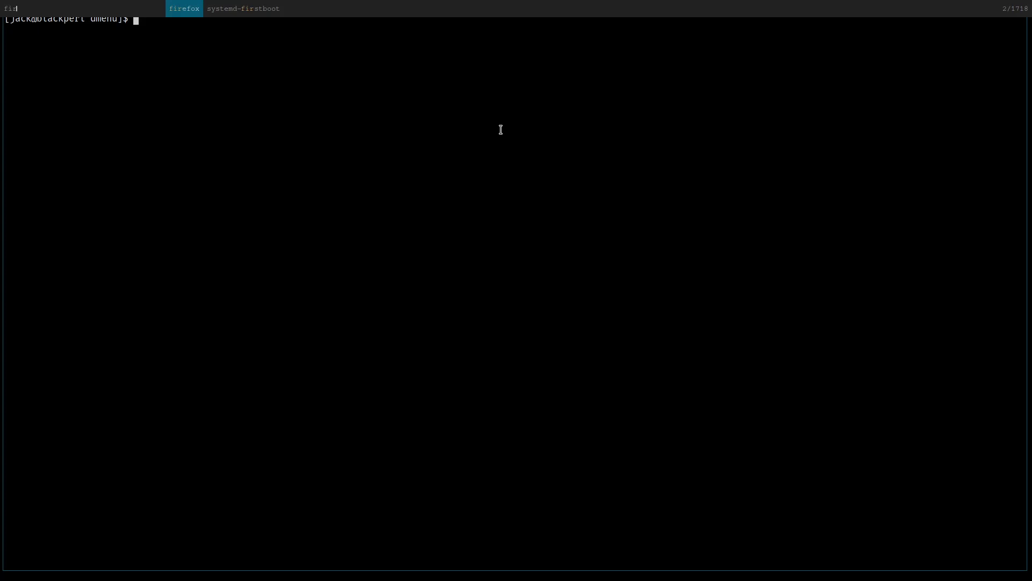
key(Return)
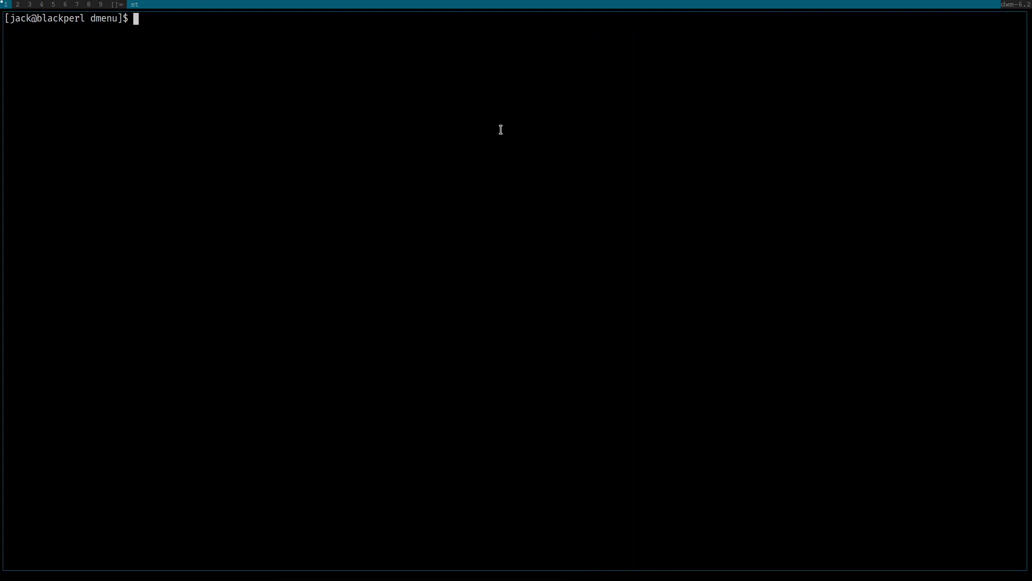
Reopen dmenu, filter its programs by "po", move forward and back through the matches and clear the filter.
key(alt+p)
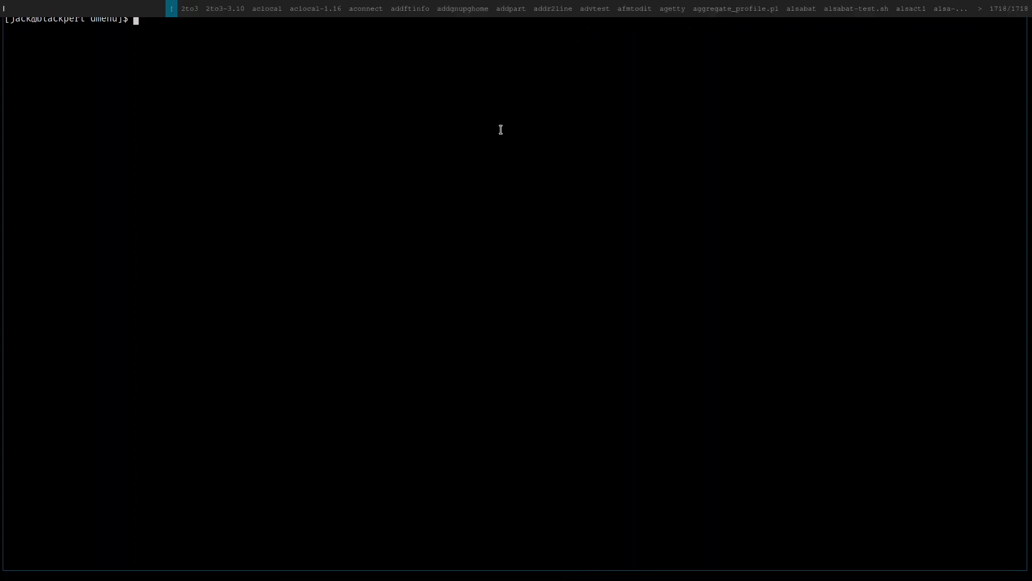
text(po)
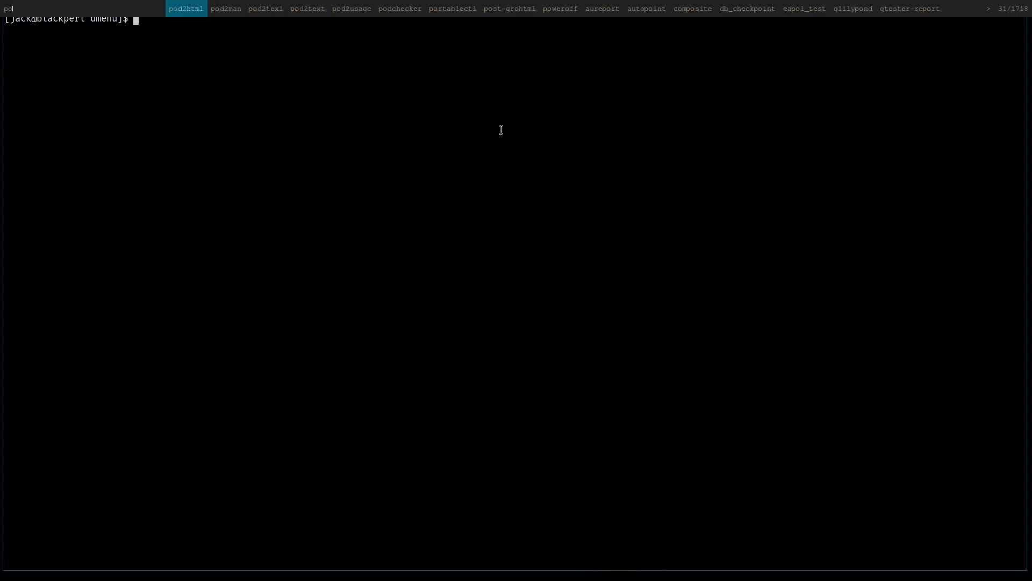
key(Right)
key(Right)
key(Right)
key(Right)
key(Right)
key(Right)
key(Right)
key(Right)
key(Right)
key(Right)
key(Right)
key(Right)
key(Right)
key(Right)
key(Right)
key(Right)
key(Right)
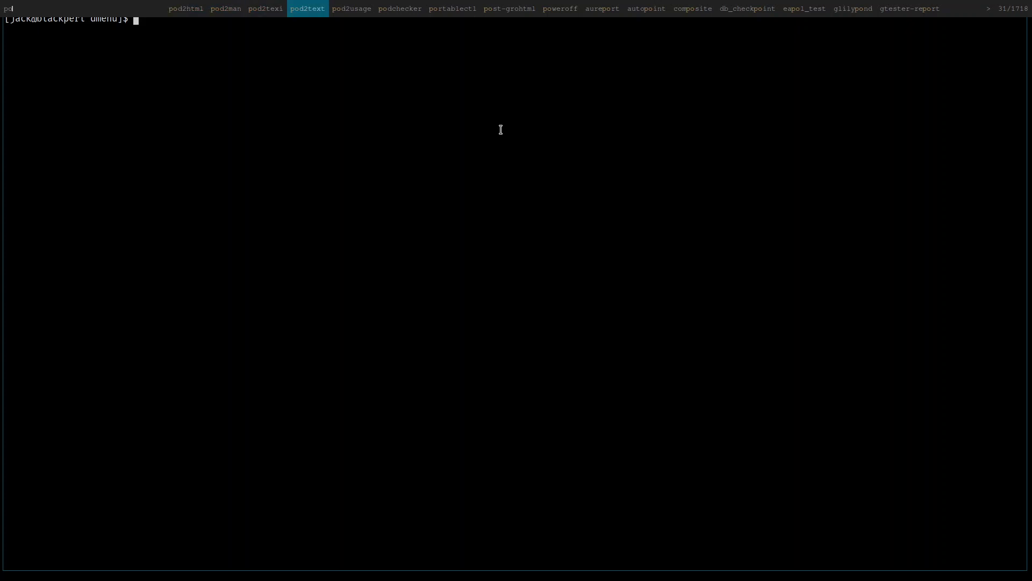
key(Left)
key(Left)
key(Left)
key(Left)
key(Left)
key(Left)
key(Left)
key(Left)
key(Left)
key(Left)
key(Left)
key(Left)
key(Left)
key(Left)
key(Left)
key(Left)
key(Left)
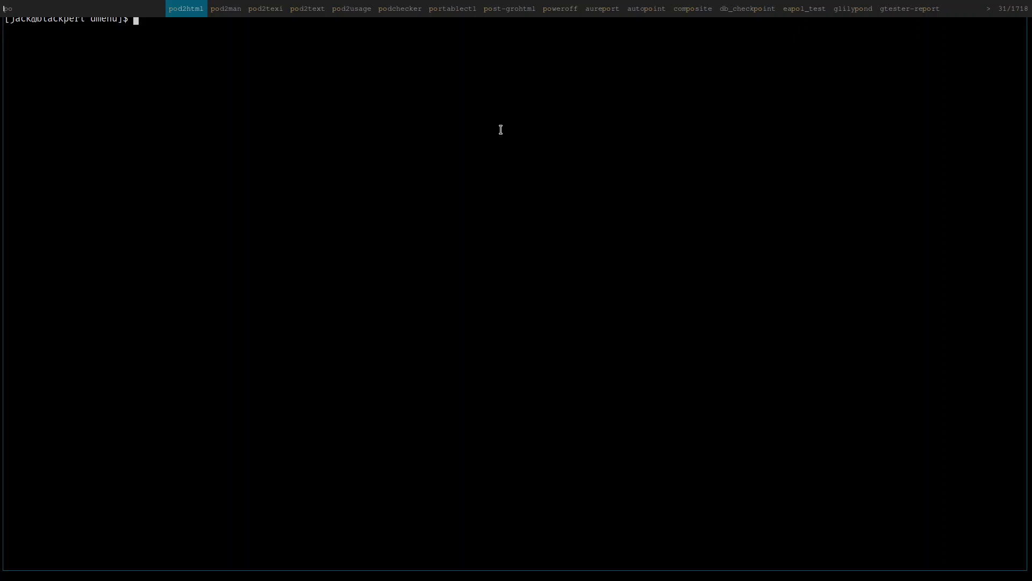
key(Right)
key(BackSpace)
key(BackSpace)
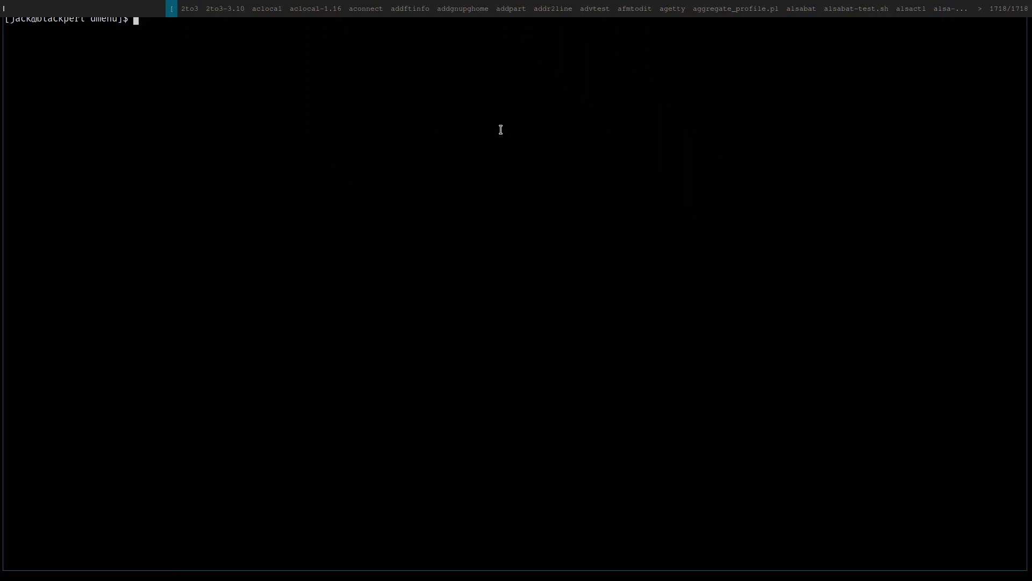
Close the dmenu launcher and list the files in the dmenu source directory.
key(Escape)
text(ls)
key(Return)
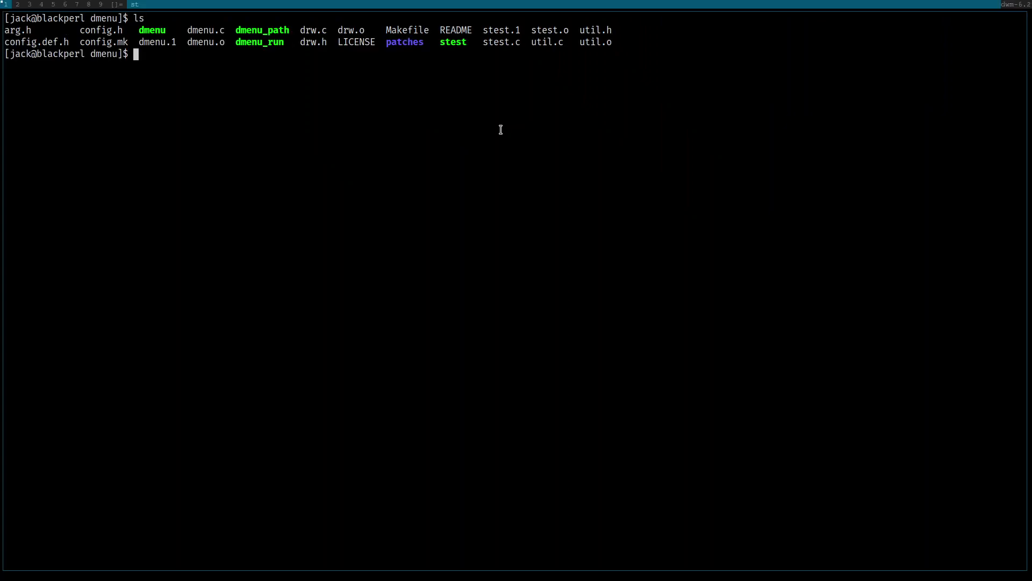
Go up to the .config directory, list its contents and clear the terminal.
key(ctrl+l)
text(cd ..)
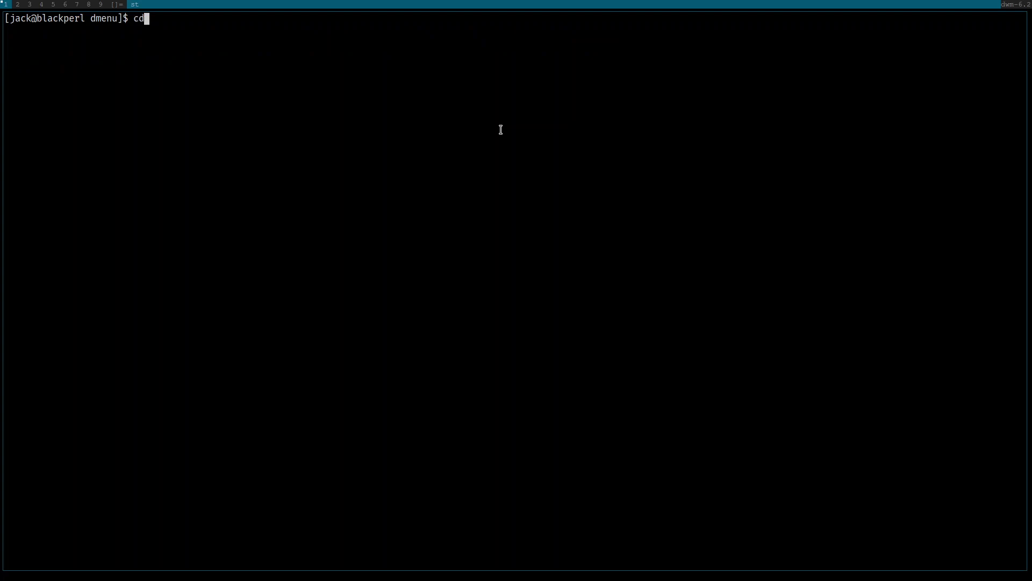
key(Return)
key(ctrl+l)
text(ls)
key(Return)
key(ctrl+l)
text(ls)
key(Return)
key(ctrl+l)
text(nvim)
key(BackSpace)
key(BackSpace)
key(BackSpace)
key(BackSpace)
key(BackSpace)
Open Firefox and search the web for "nerd font cheat sheet".
key(alt+p)
text(n)
key(Escape)
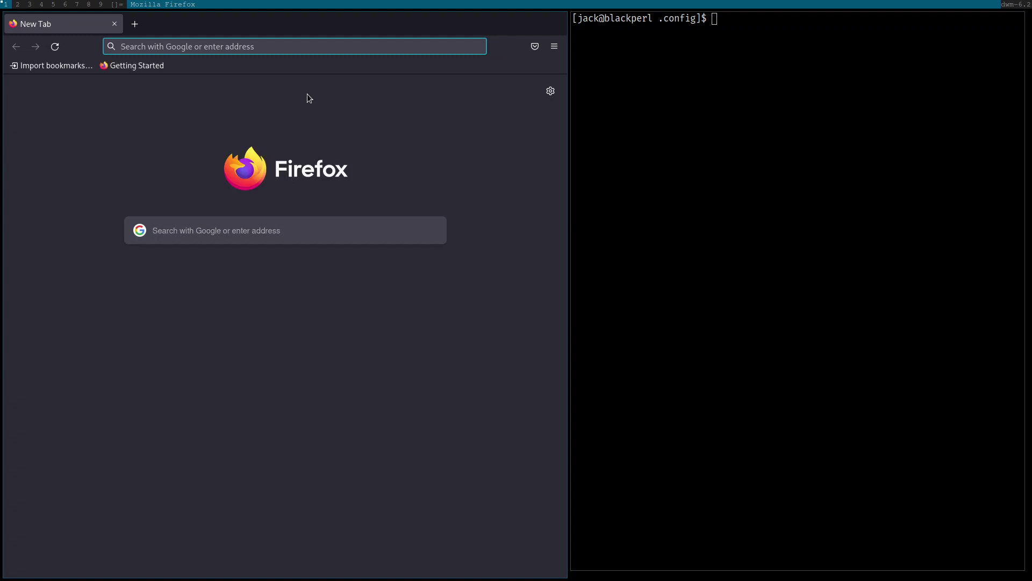
click(267, 49)
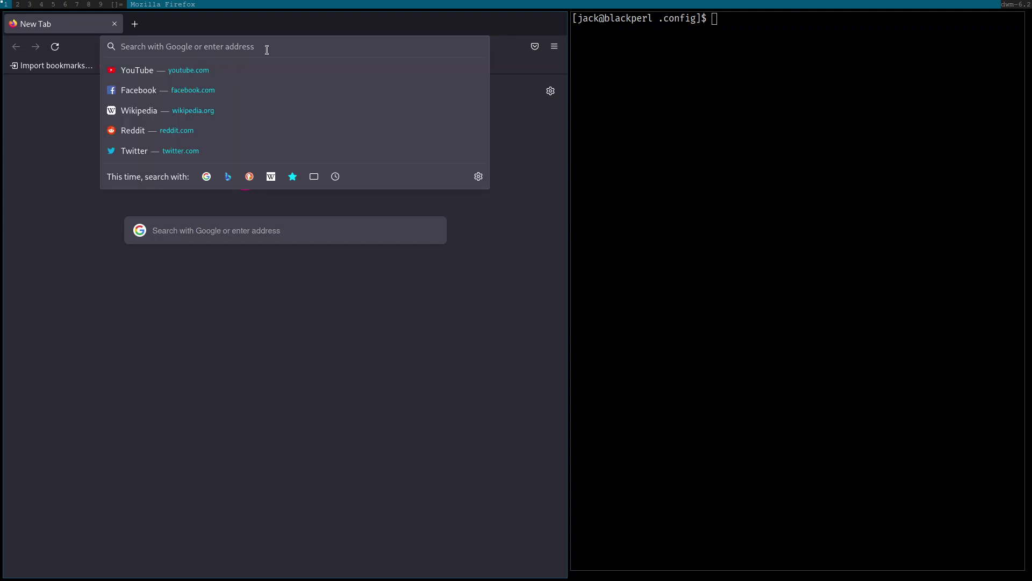
text(nerd font cheat)
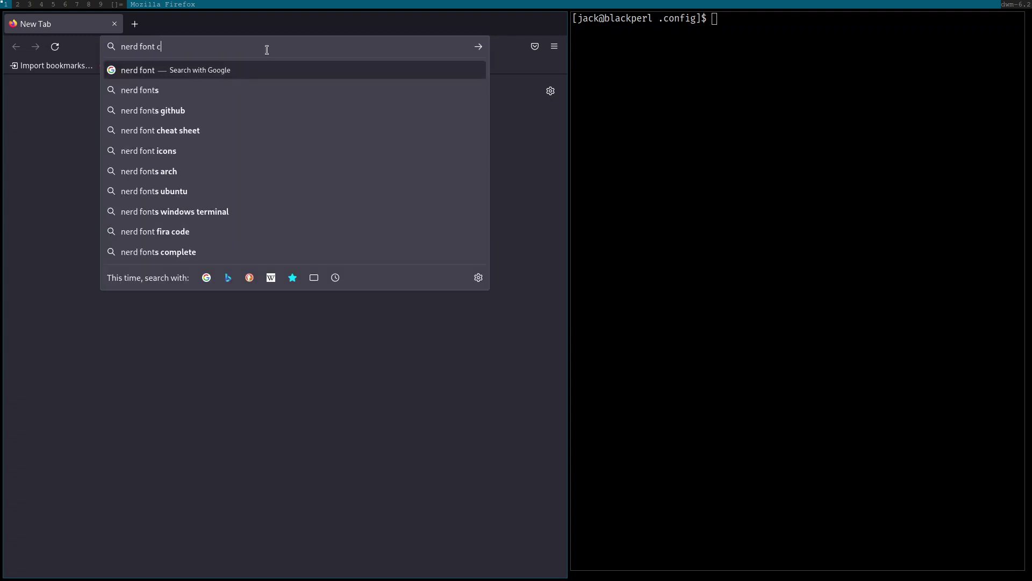
text( sheet)
key(Return)
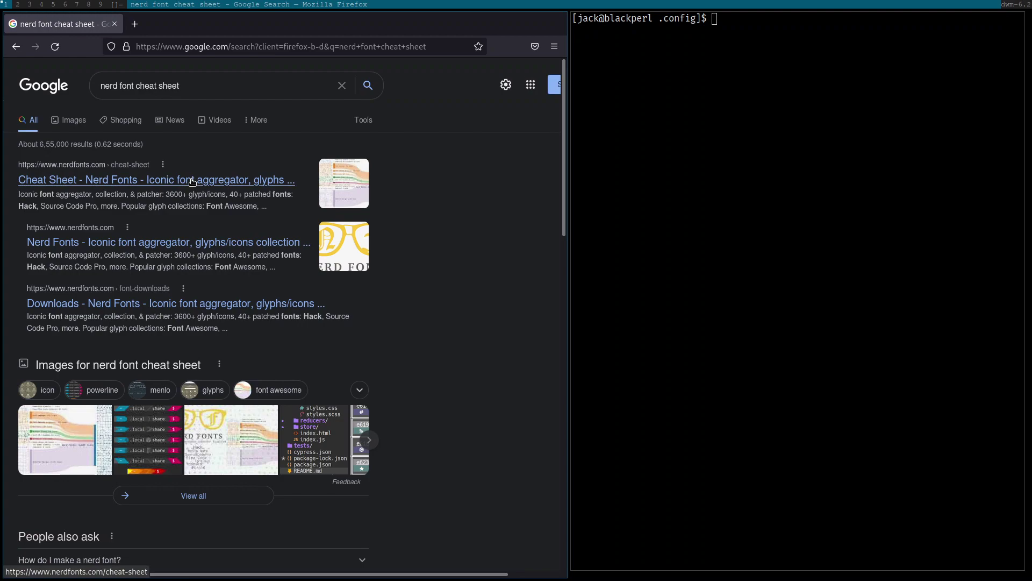
Open the Nerd Fonts cheat sheet page and look up its icons matching "Arch".
click(192, 182)
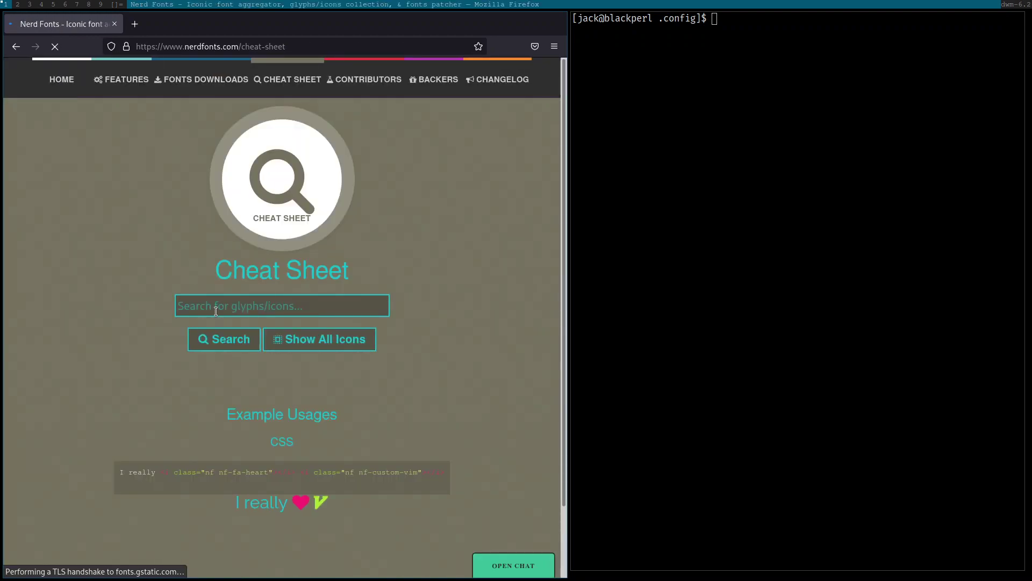
click(216, 311)
text(Arch)
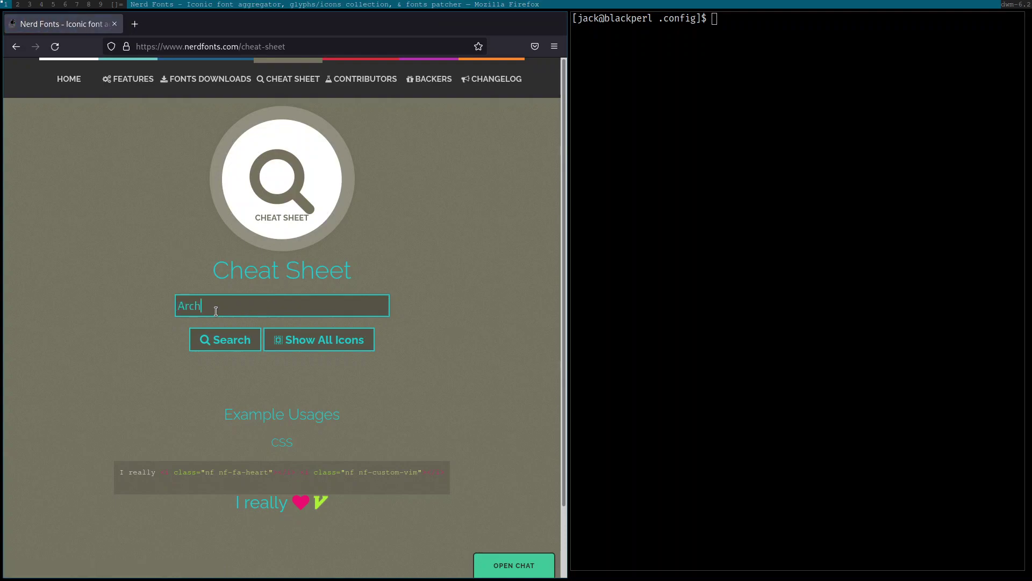
scroll(98, 334, down, 5)
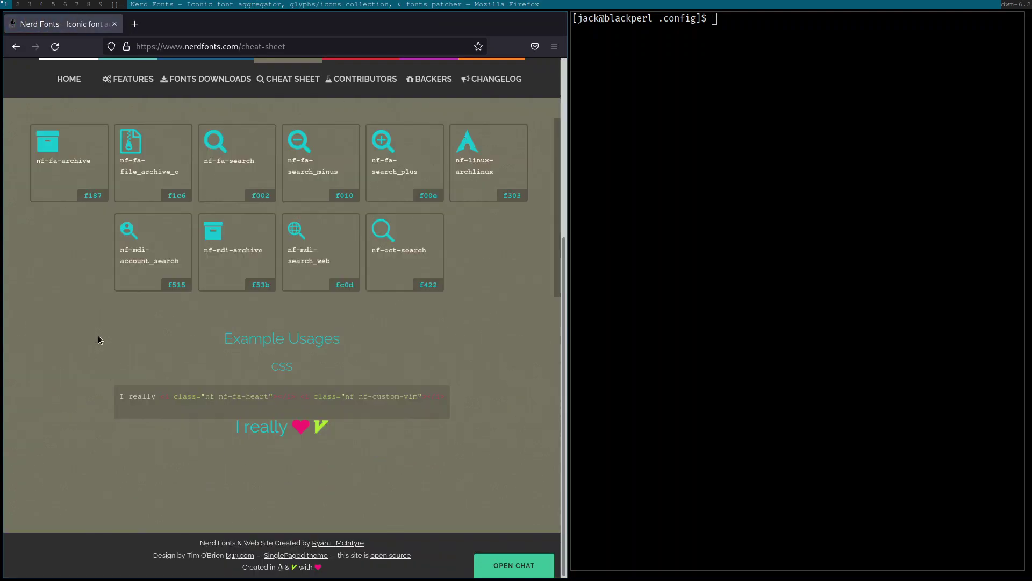
Copy the nf-linux-archlinux icon, try pasting it at the terminal prompt with some test text and erase the line.
mouse_move(473, 155)
click(510, 136)
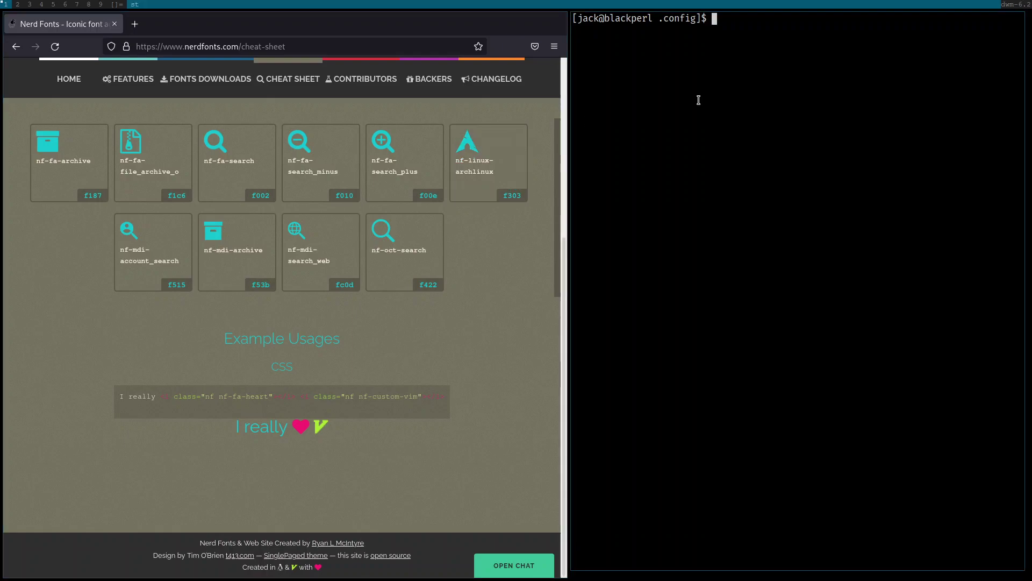
key(ctrl+shift+v)
text(asoih)
key(BackSpace)
key(BackSpace)
key(BackSpace)
key(BackSpace)
key(BackSpace)
key(BackSpace)
key(BackSpace)
View the other dwm tags, return to tag 1 and list the .config directory in the terminal.
click(16, 4)
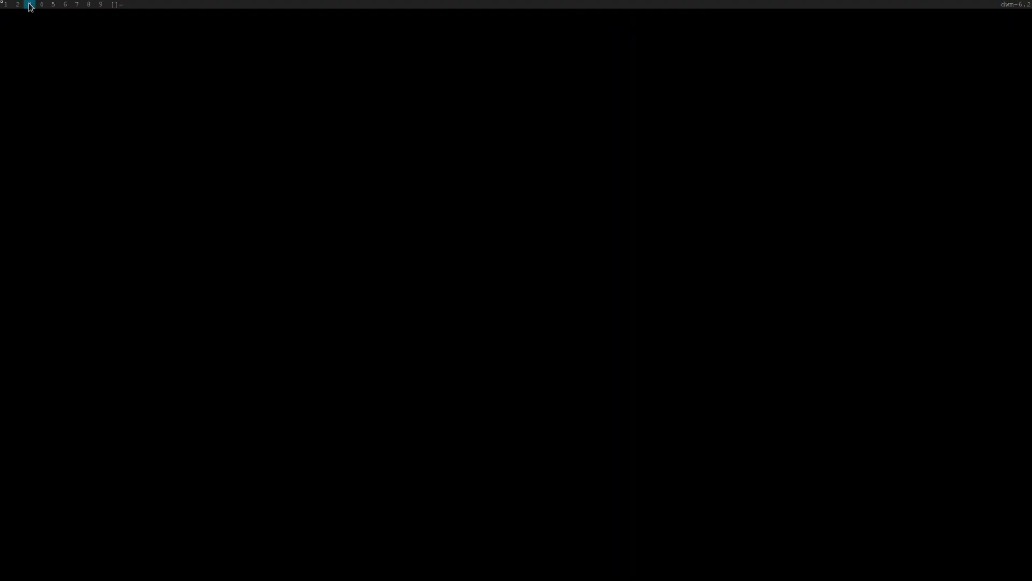
click(5, 4)
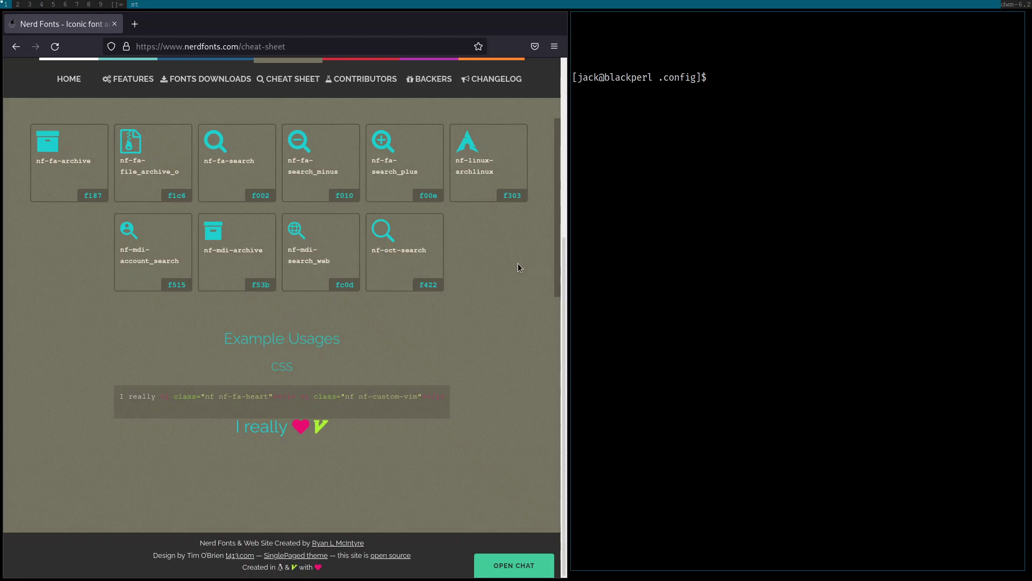
text(ls)
key(Return)
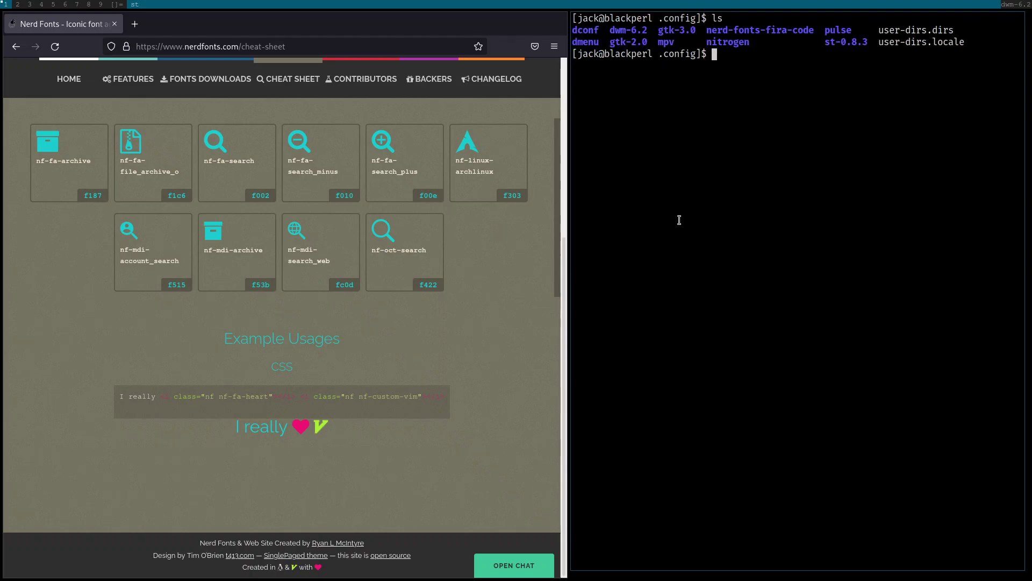
key(ctrl+l)
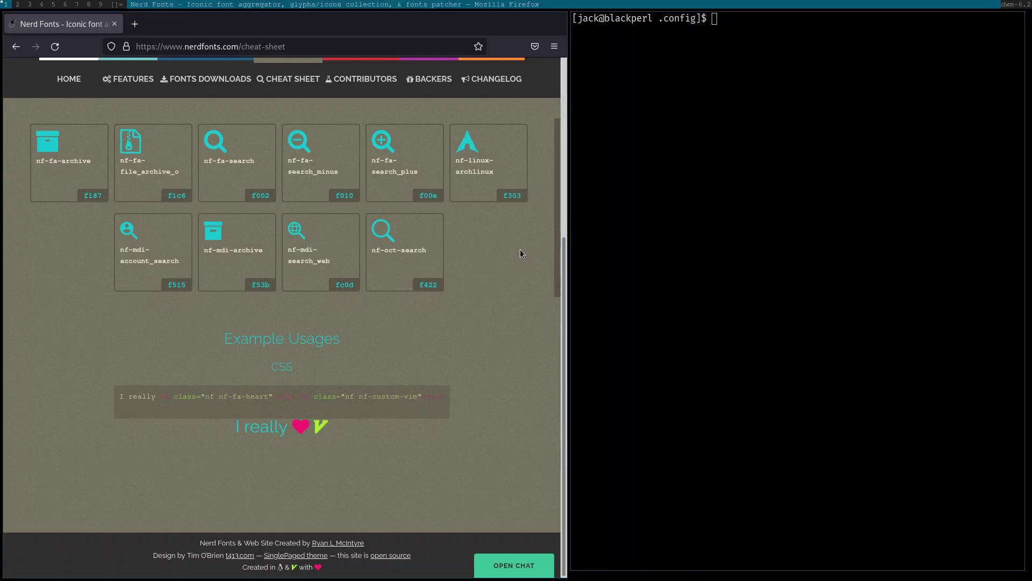
Close the Nerd Fonts browser tab and list the .config directory in the terminal.
key(ctrl+w)
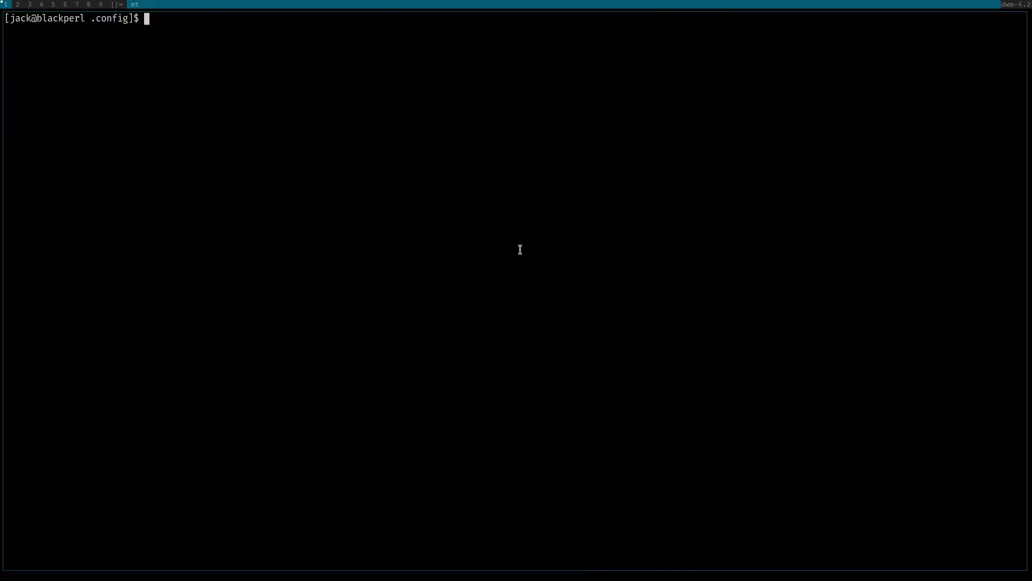
text(ls)
key(Return)
key(ctrl+l)
Run sudo pacman -S picom, decline the installation and clear the terminal.
text(sudo pacman -S picom)
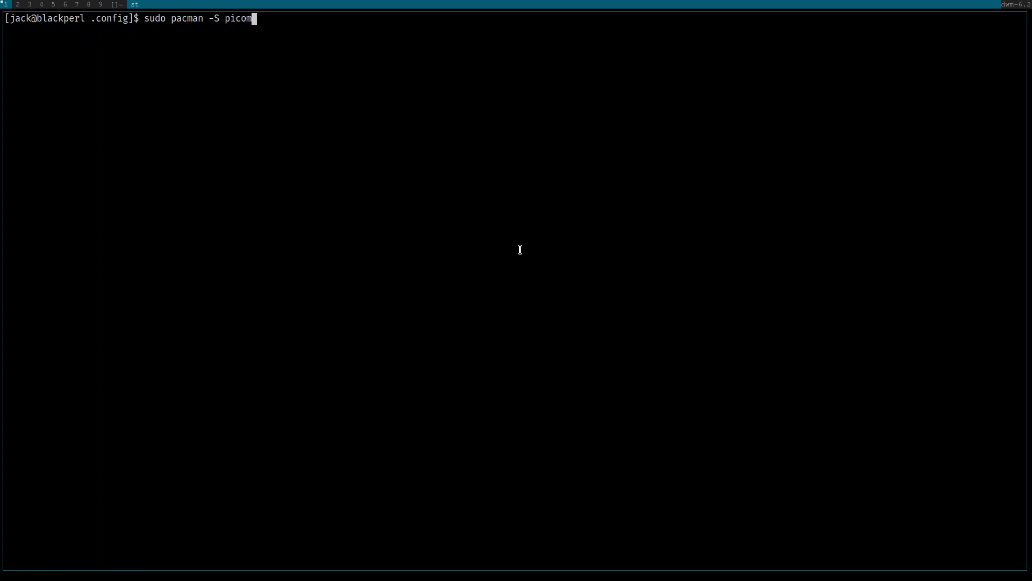
key(Return)
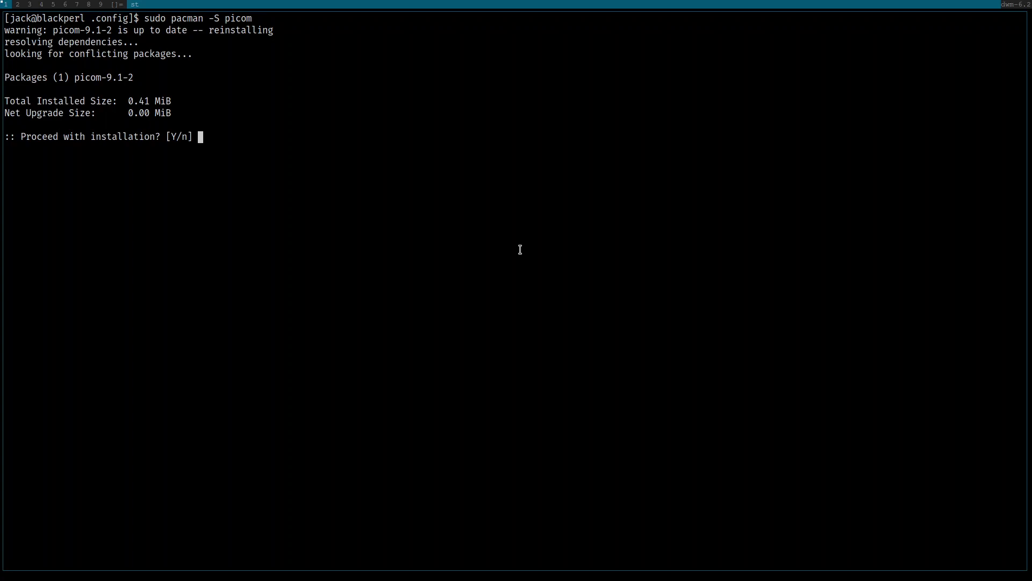
text(n)
key(Return)
key(ctrl+l)
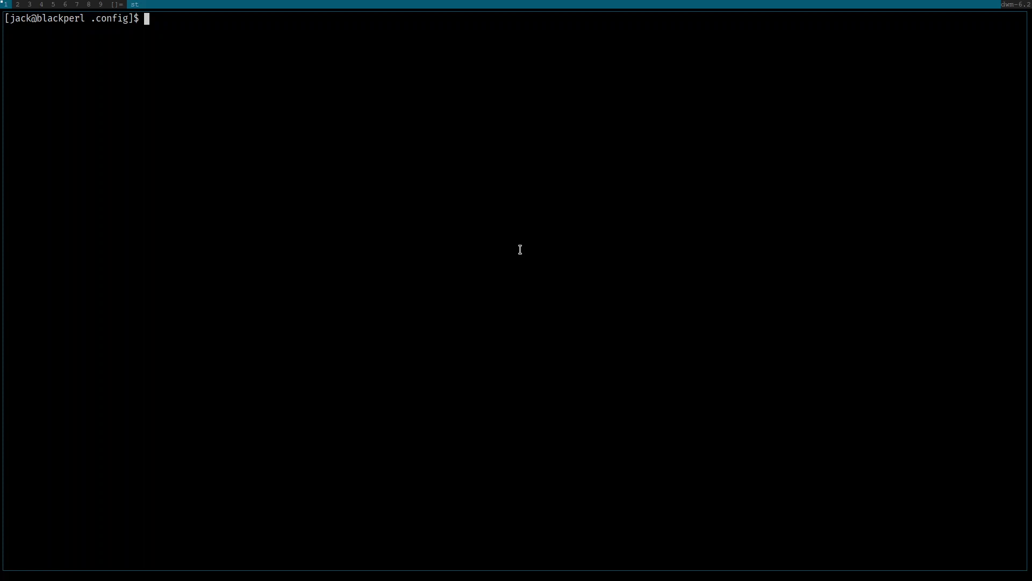
List the contents of the .config directory and clear the terminal.
text(cd)
key(BackSpace)
key(BackSpace)
key(BackSpace)
text(ls)
key(Return)
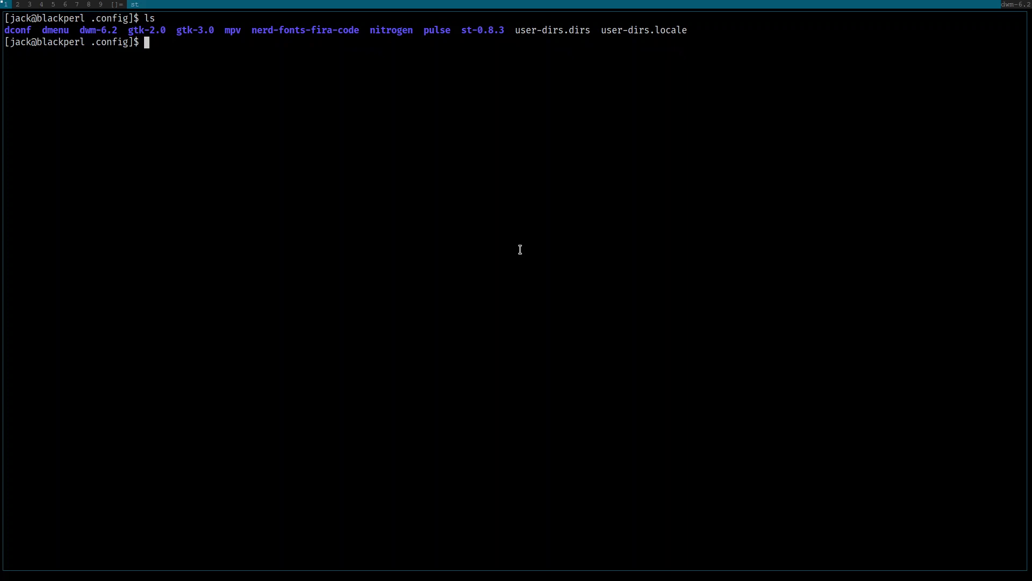
key(ctrl+l)
Switch to dwm tag 2 and back to tag 1, and list the .config directory again.
key(super+2)
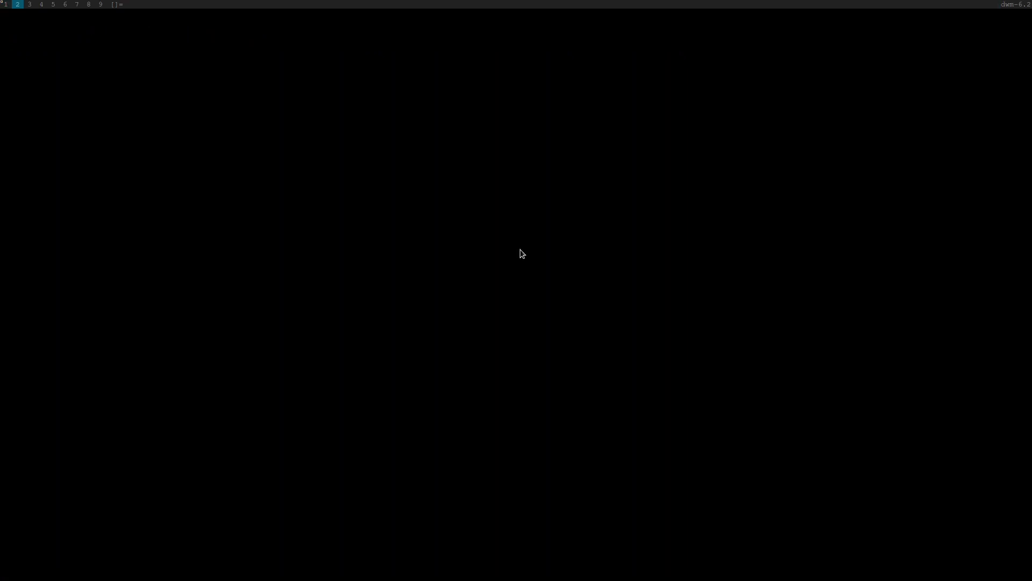
key(super+1)
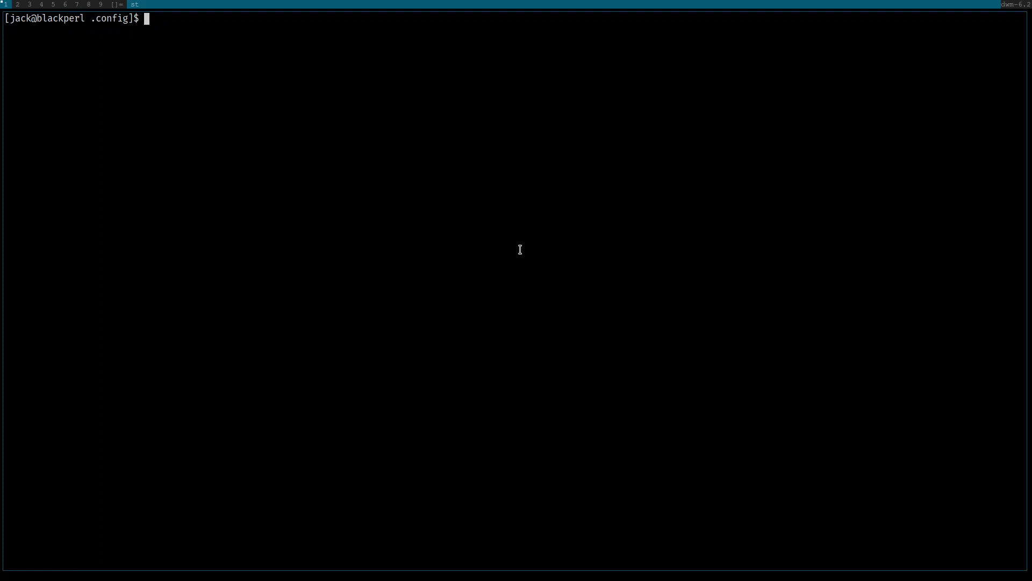
text(ls)
key(Return)
key(ctrl+l)
Change to the home directory and print the working directory path.
text(cd)
key(Return)
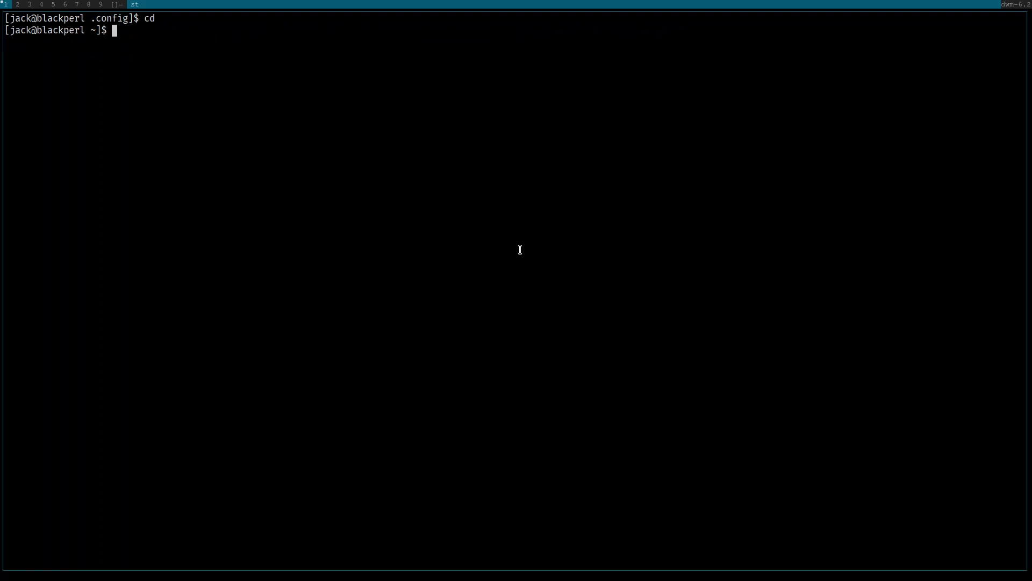
key(ctrl+l)
text(pwd)
key(Return)
key(ctrl+l)
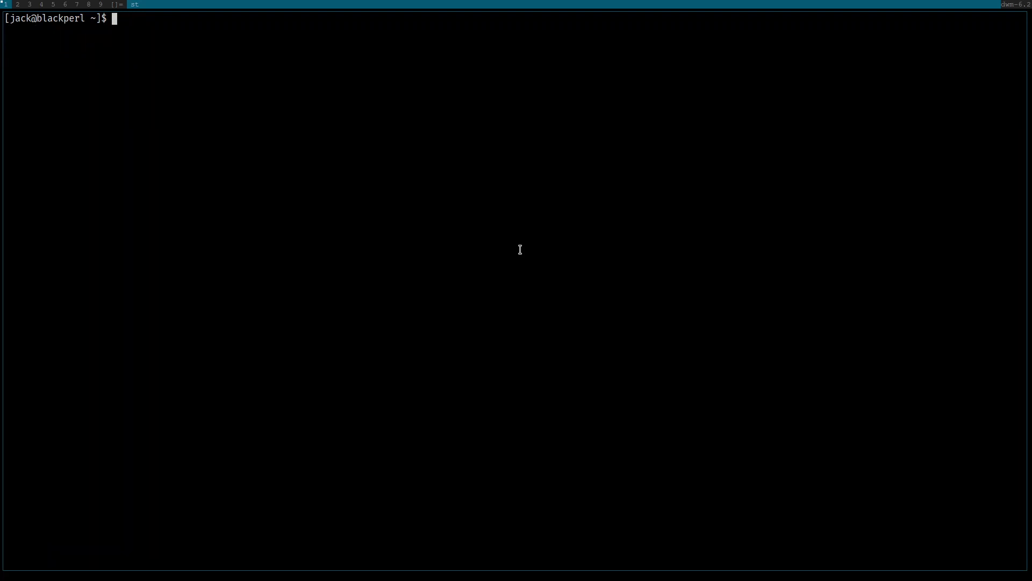
List all home directory files, including hidden ones, in long format with ls -la.
text(ls -la)
key(BackSpace)
key(BackSpace)
key(BackSpace)
text(-la)
key(Return)
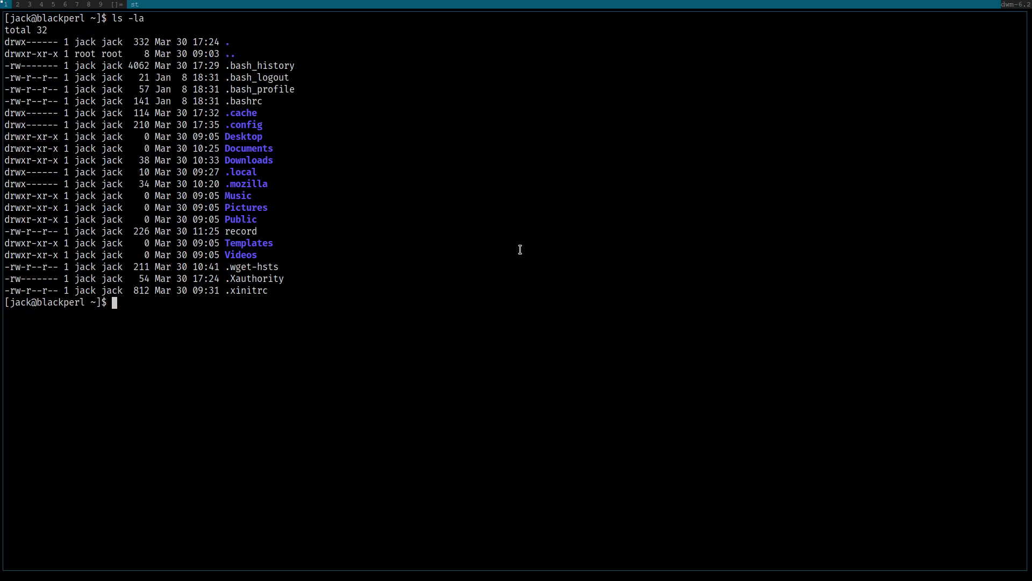
Open the .xinitrc file from the home directory in vim.
text(nvim)
key(BackSpace)
key(BackSpace)
key(BackSpace)
text(vim .xinitrc)
key(Return)
Insert a "# Wallpaper" comment and the line "nitroen --restroe &" above the "DWM - Window Manager" section, and save .xinitrc.
key(braceright)
key(braceright)
key(braceright)
key(braceright)
key(braceright)
key(braceright)
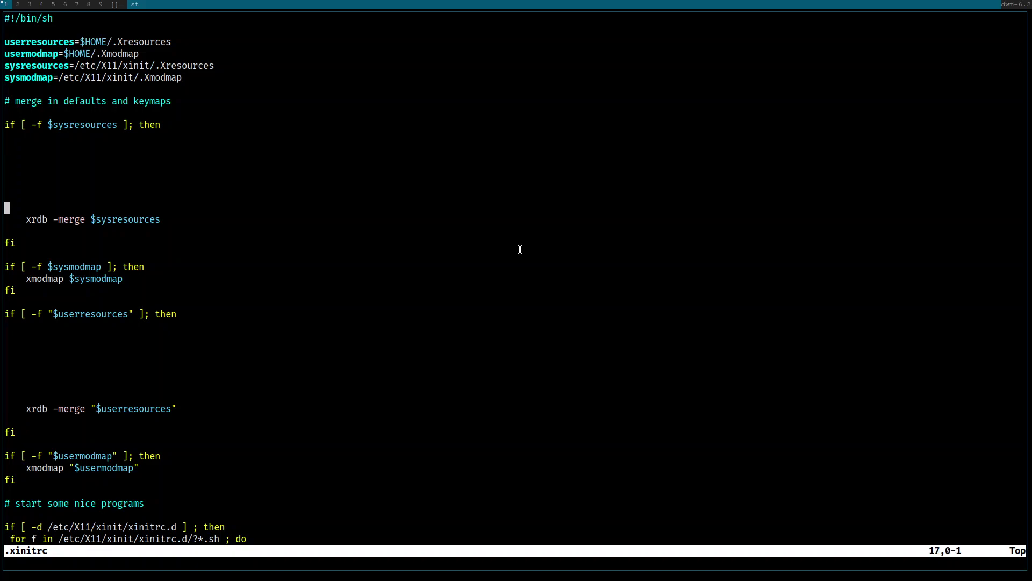
key(braceright)
key(braceright)
key(braceright)
key(braceright)
key(braceright)
key(braceright)
key(braceright)
key(braceright)
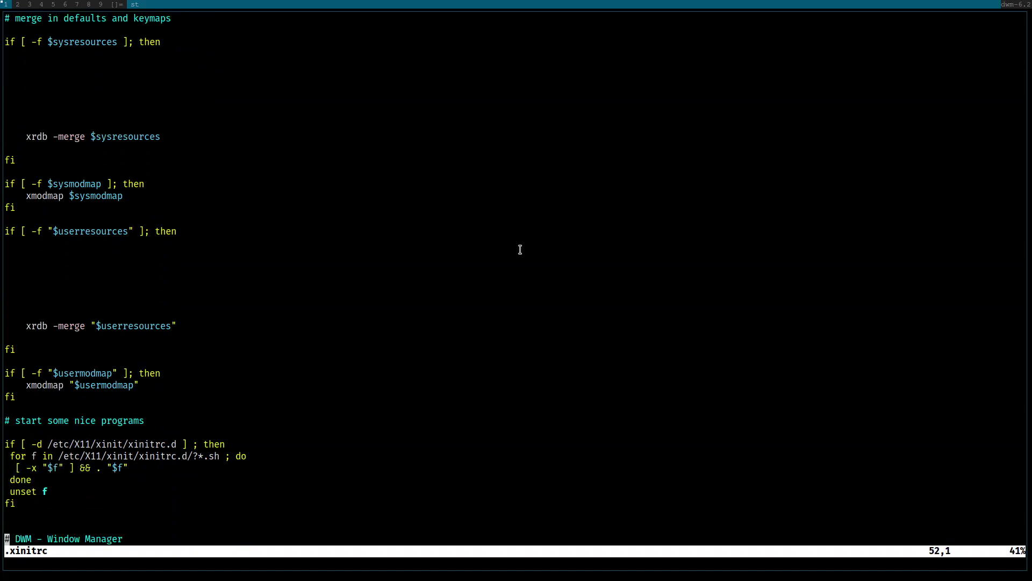
key(k)
key(k)
key(k)
key(k)
key(k)
key(k)
key(k)
key(k)
key(k)
key(k)
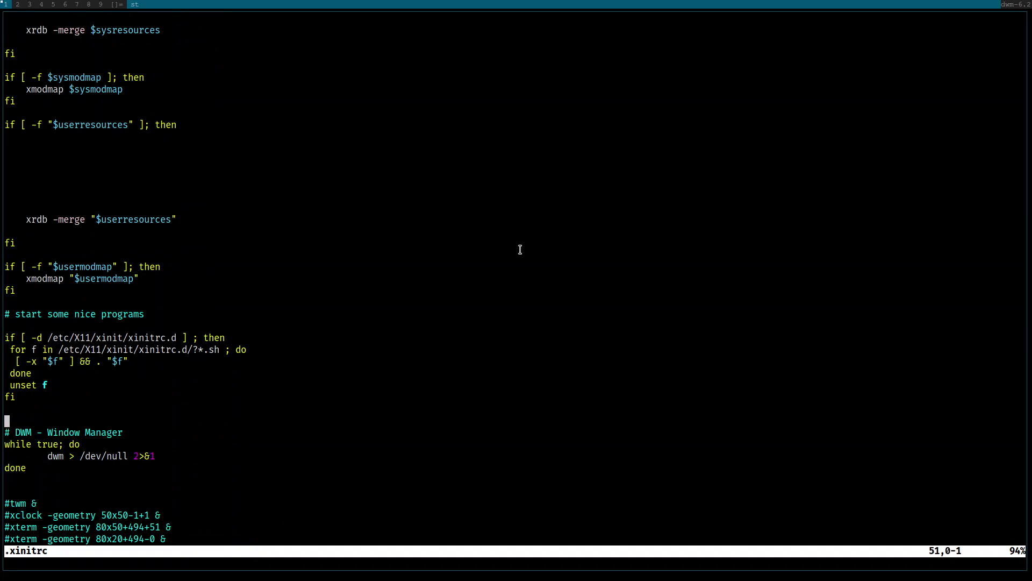
key(shift+o)
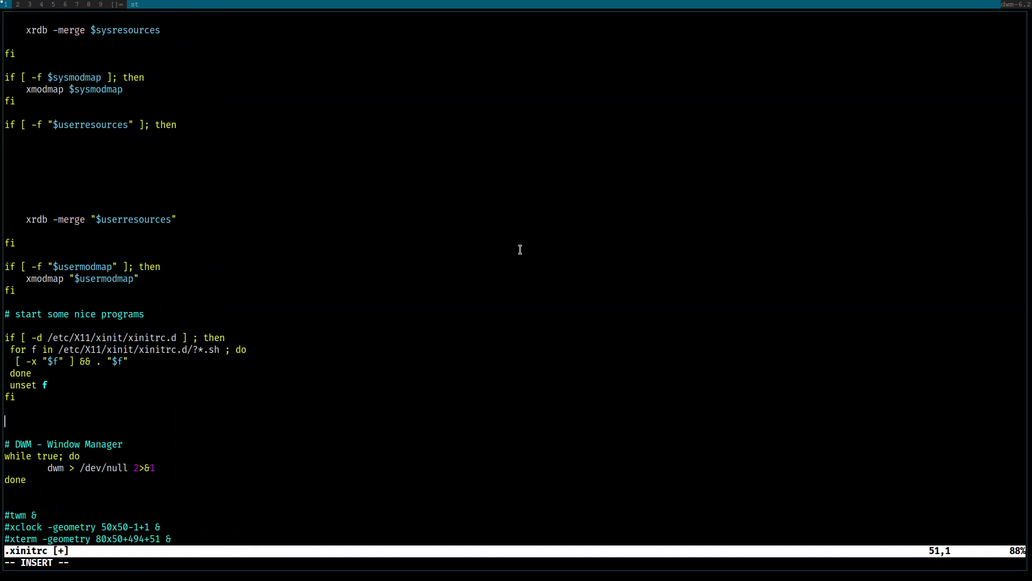
text(# Wallpaper)
key(Return)
text(nit)
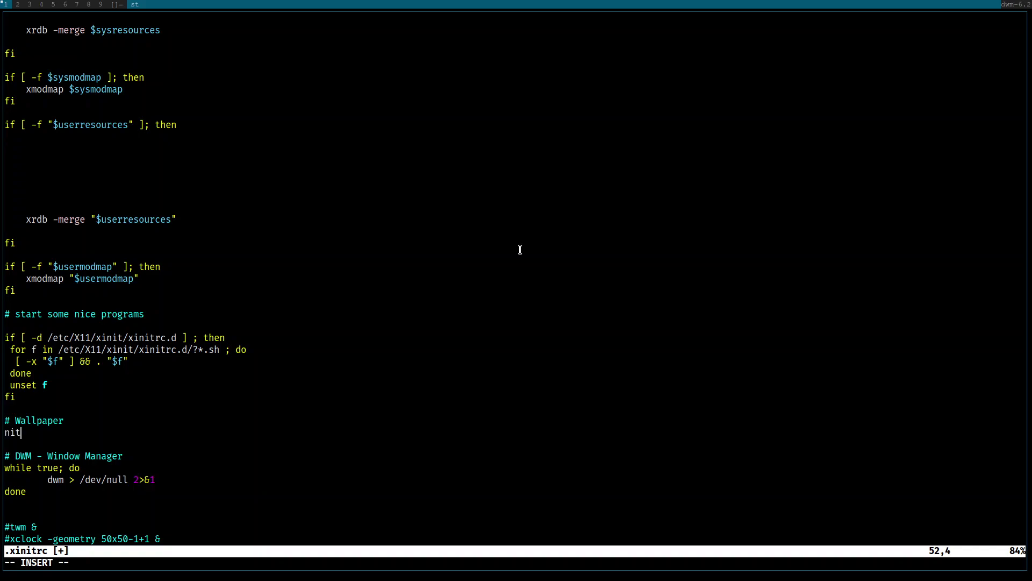
text(roen --restroe &)
key(Escape)
key(shift+semicolon)
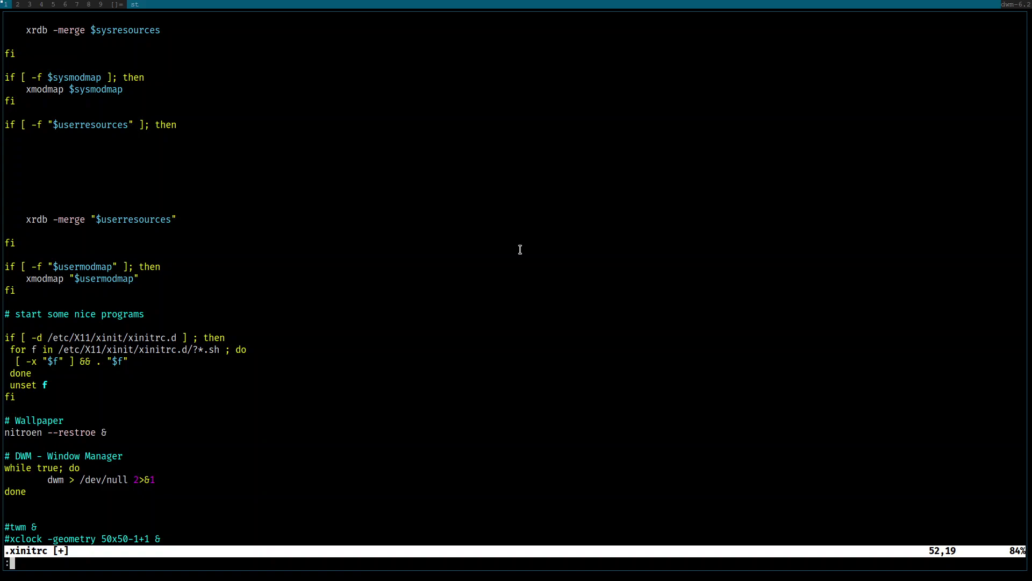
text(wq)
key(BackSpace)
key(Return)
Correct the wallpaper line to "nitrogen --restore &", save .xinitrc and quit vim.
key(h)
key(h)
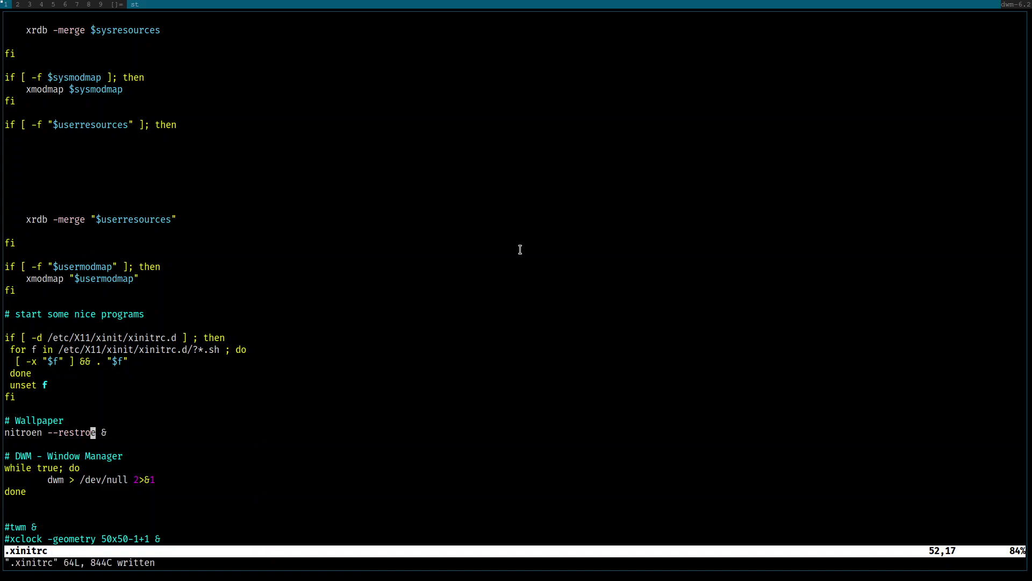
key(h)
key(h)
key(h)
key(h)
key(h)
key(h)
key(h)
key(h)
key(h)
key(h)
key(h)
text(itro)
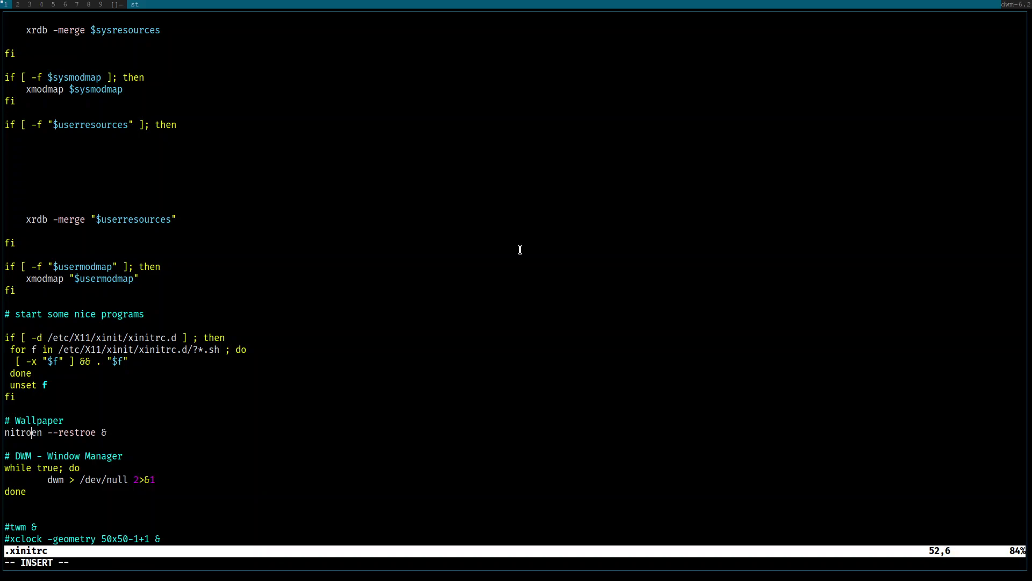
text(g)
key(Right)
key(Right)
key(Right)
key(Right)
key(Right)
key(Right)
key(Right)
key(Right)
key(Right)
key(Right)
key(BackSpace)
key(Right)
text(r)
key(Escape)
text(:wq)
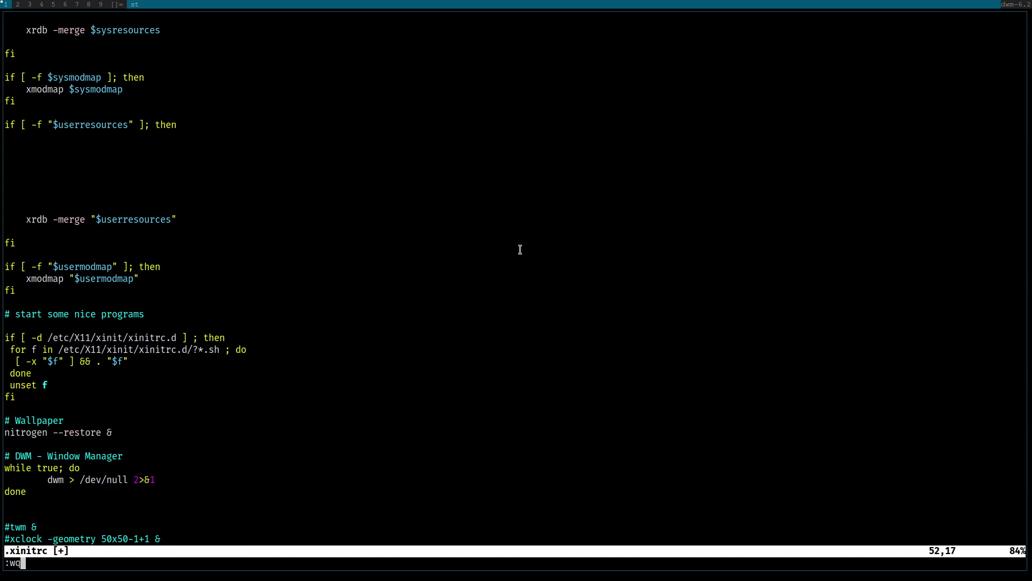
key(Return)
List the home directory's contents and clear the terminal.
key(ctrl+l)
text(ls)
key(Return)
key(ctrl+l)
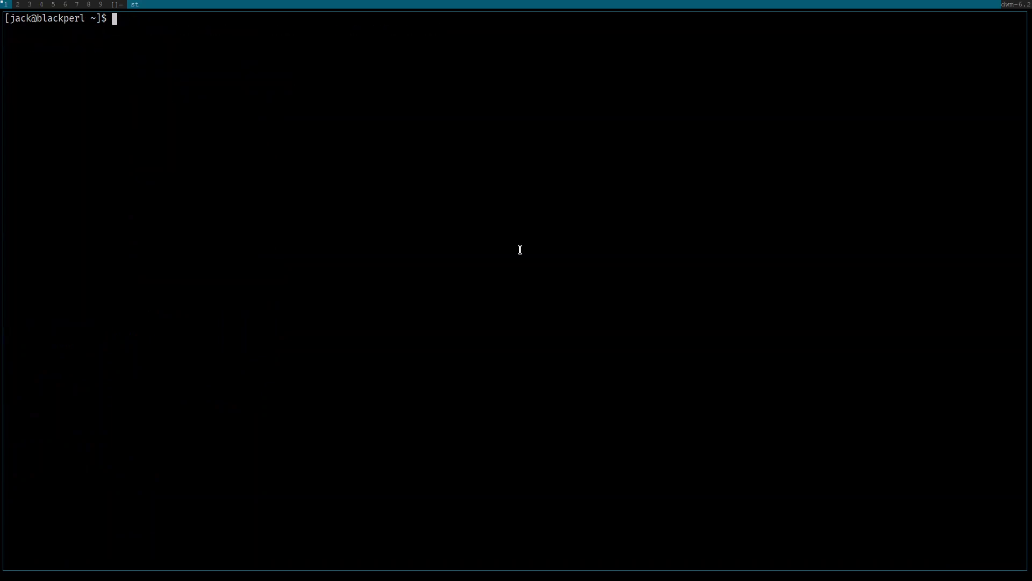
text(nitrog)
key(BackSpace)
key(BackSpace)
key(BackSpace)
key(BackSpace)
key(BackSpace)
key(BackSpace)
text(foo)
key(BackSpace)
key(BackSpace)
key(BackSpace)
Search the whole filesystem for names matching *wallpapers* with find, sending errors to /dev/null.
text(find / -)
text(namw)
text(e )
text(wallap)
key(BackSpace)
key(BackSpace)
text(papers)
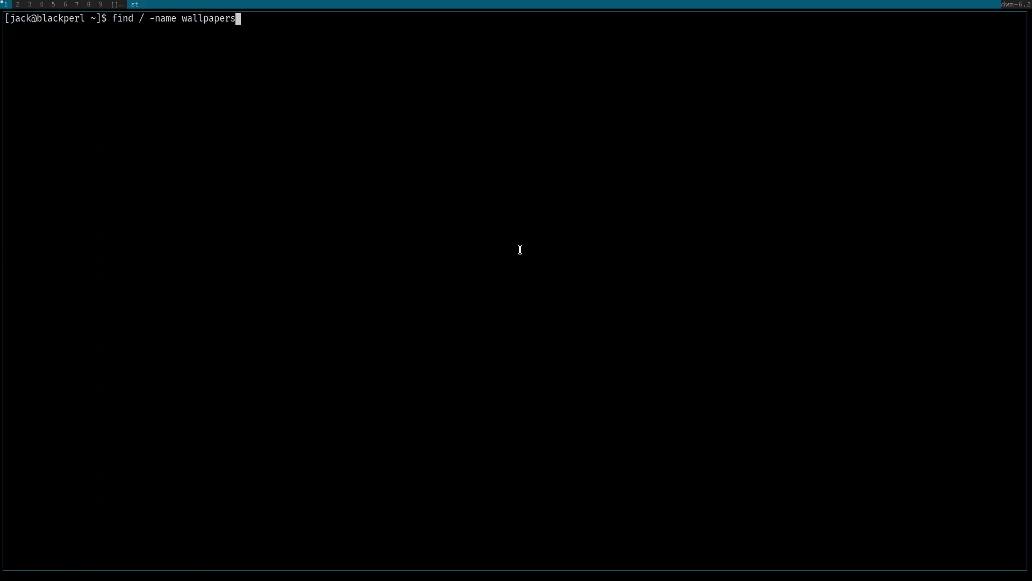
text(*)
key(Left)
key(Left)
key(Left)
key(Left)
key(Left)
key(Left)
key(Left)
key(Left)
key(Left)
key(Left)
key(Left)
text(*)
key(Right)
key(Right)
key(Right)
key(Right)
key(Right)
key(Right)
key(Right)
key(Right)
key(Right)
key(Right)
key(Right)
text(2>/null)
key(BackSpace)
key(BackSpace)
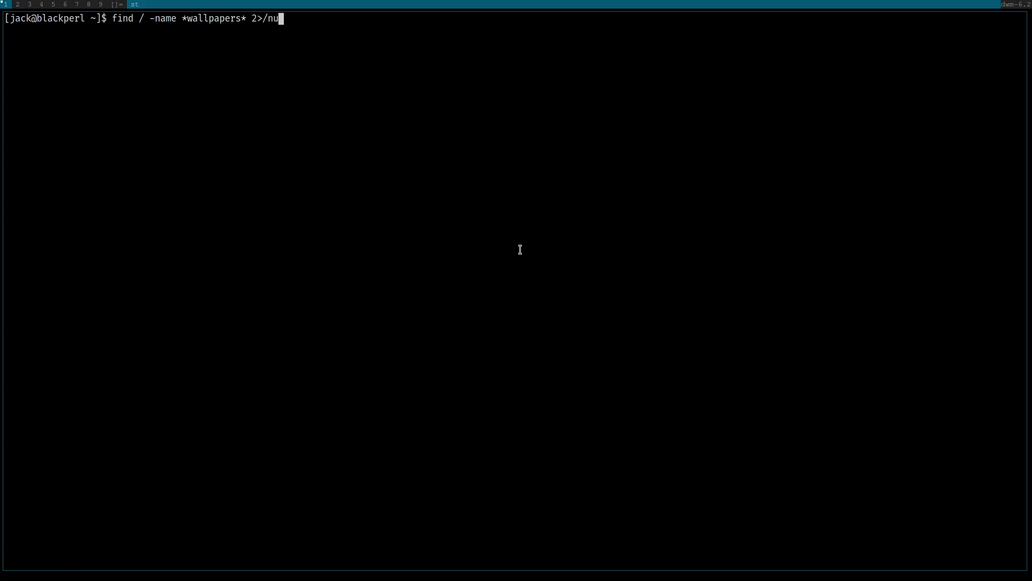
text(ll/)
key(BackSpace)
key(Left)
key(Left)
key(Left)
key(Left)
key(Left)
text(/dev)
key(Right)
key(Right)
key(Right)
key(Right)
key(Right)
key(Return)
Repeat the filesystem search with the pattern changed to *wallpaper*, still discarding errors.
key(Up)
key(Left)
key(Left)
key(Left)
key(Left)
key(Left)
key(Left)
key(Left)
key(Left)
key(Left)
key(Left)
key(Left)
key(Left)
key(Left)
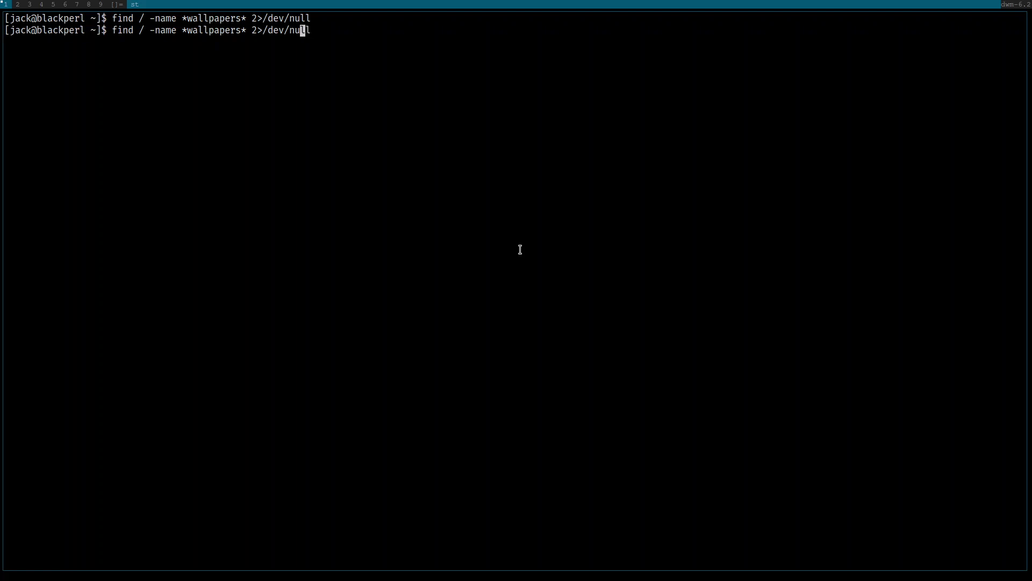
key(BackSpace)
key(Return)
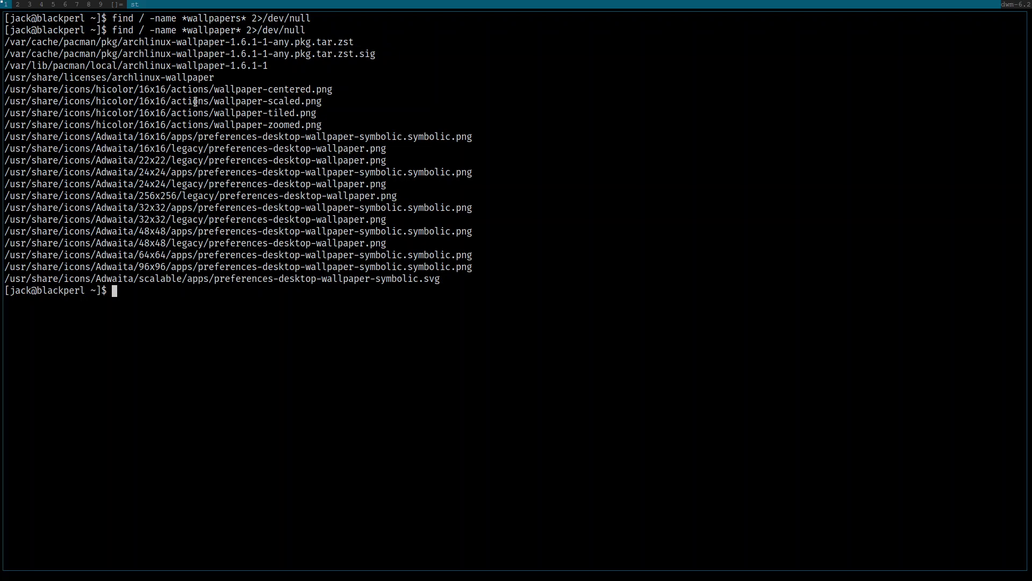
Change into /var/lib/pacman/local/archlinux-wallpaper-1.6.1-1 from the search results and list its contents, including a detailed listing with hidden files.
double_click(136, 66)
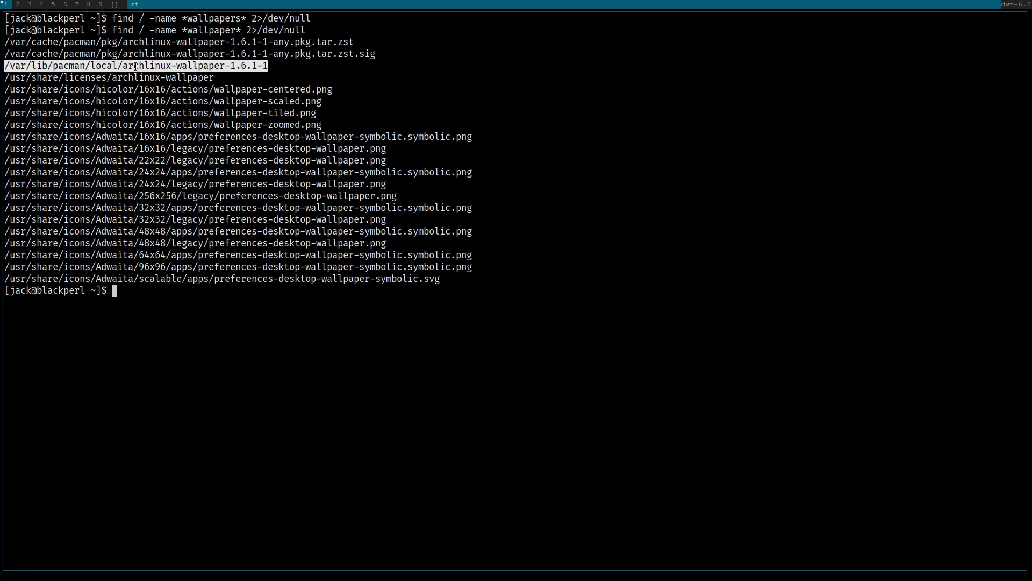
double_click(159, 78)
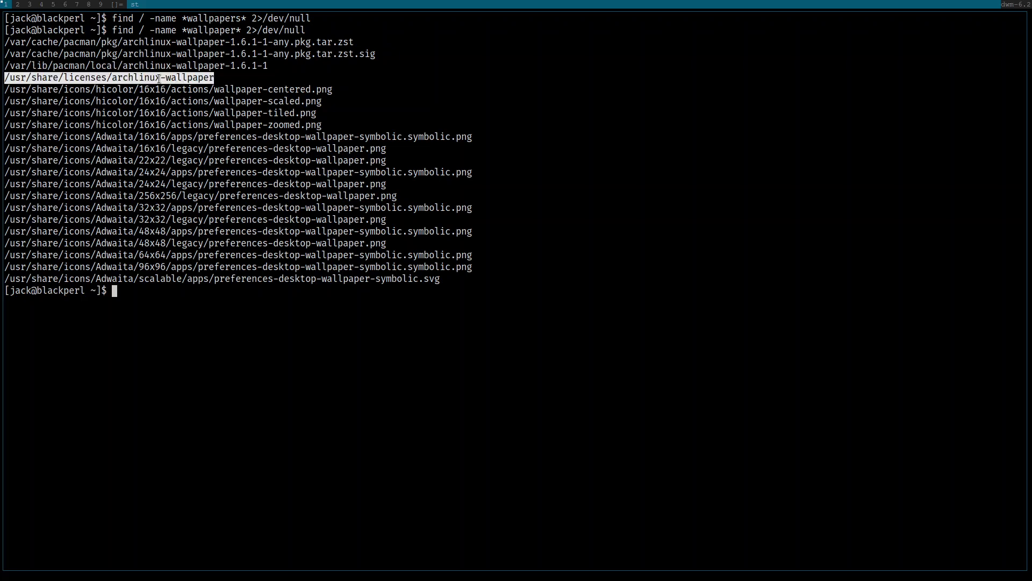
double_click(149, 68)
click(212, 278)
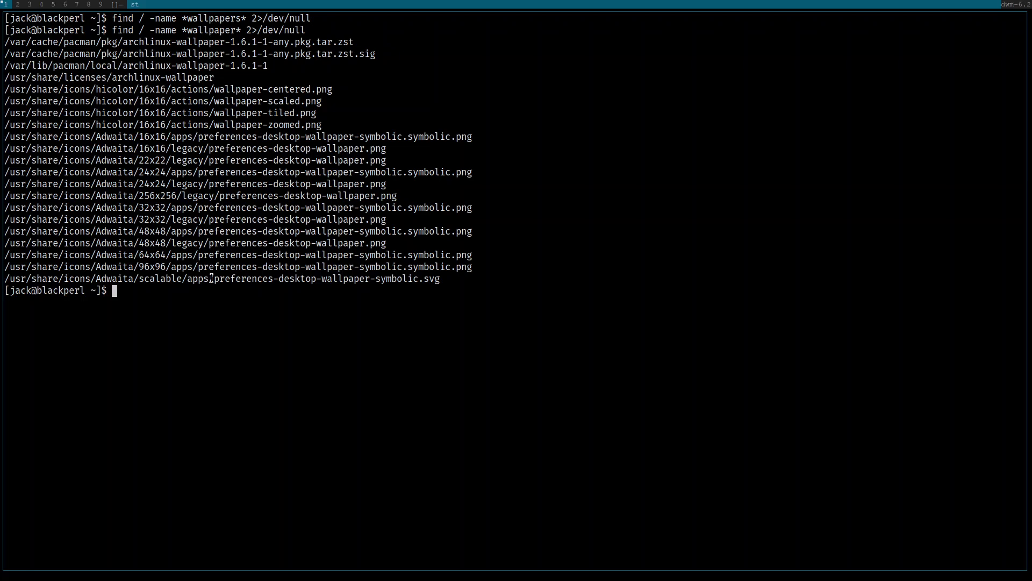
double_click(222, 67)
key(super+c)
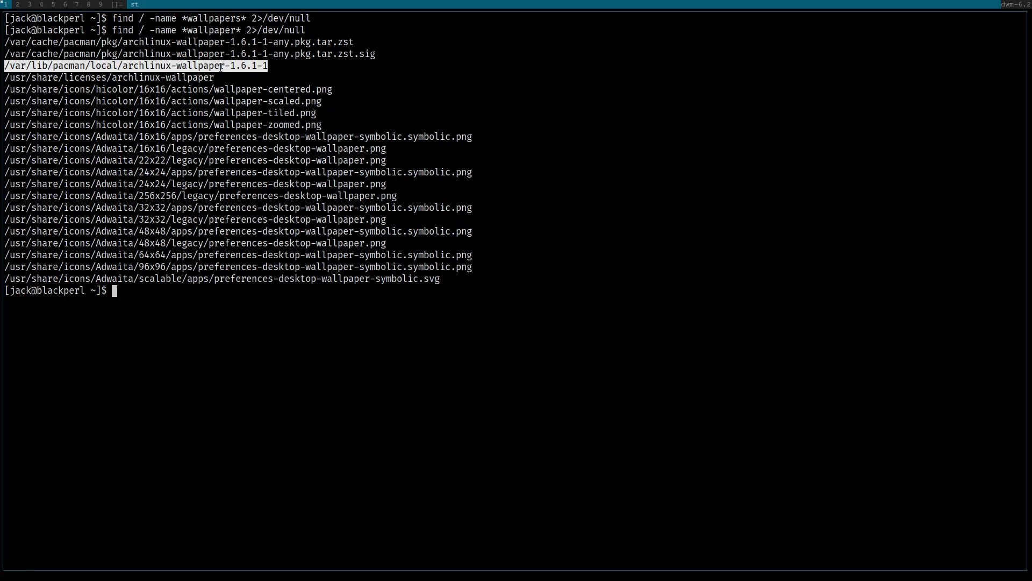
text(cd)
middle_click(221, 67)
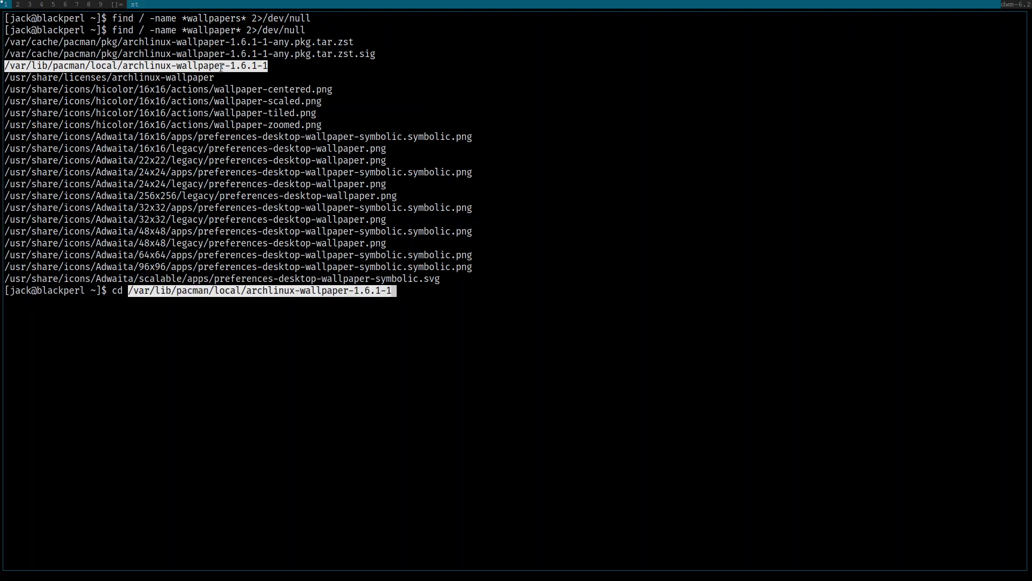
key(Return)
text(ls)
key(Return)
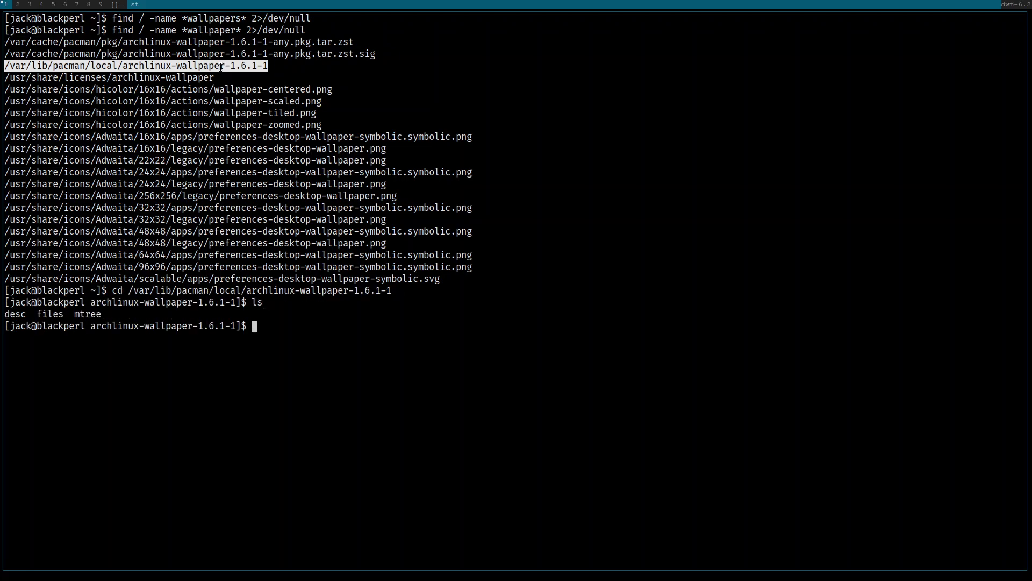
text(ls -la)
key(Return)
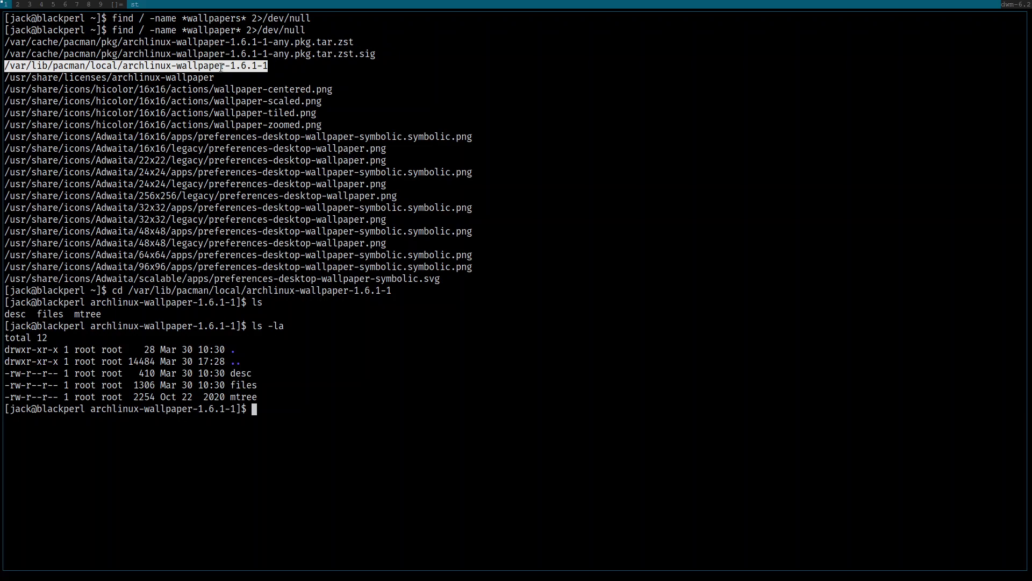
Return to the home directory, clear the terminal and list the directory's contents.
text(cd)
key(Return)
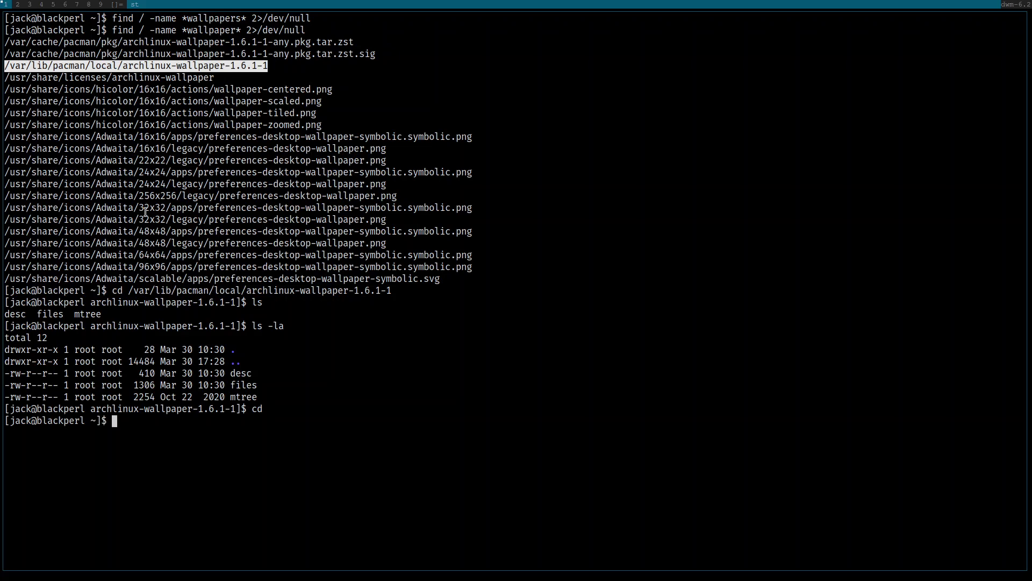
key(ctrl+l)
text(ls)
key(Return)
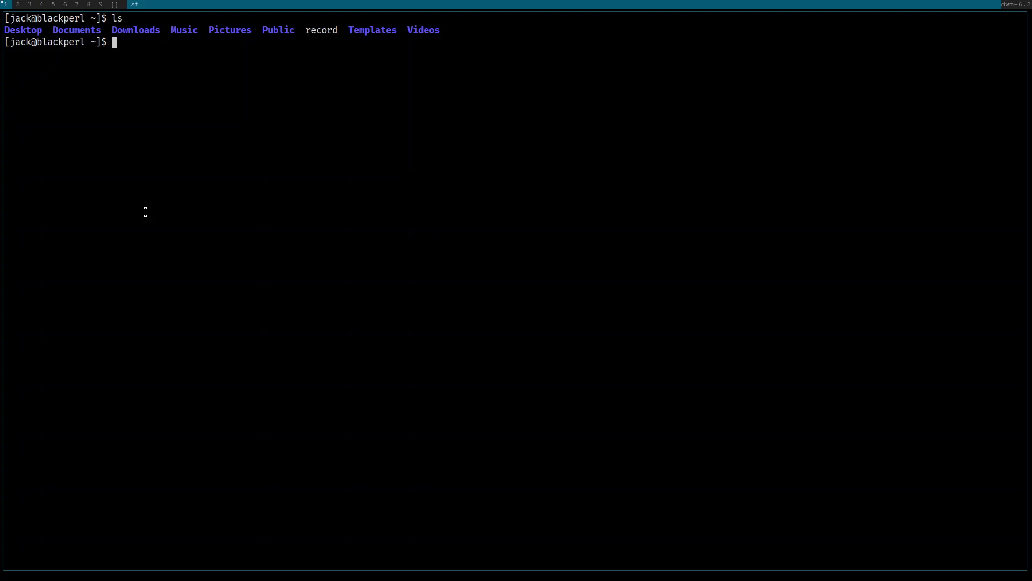
Change into the Downloads directory and list its files.
text(Dow)
key(Tab)
key(ctrl+a)
text(cd)
key(Return)
text(l)
key(Return)
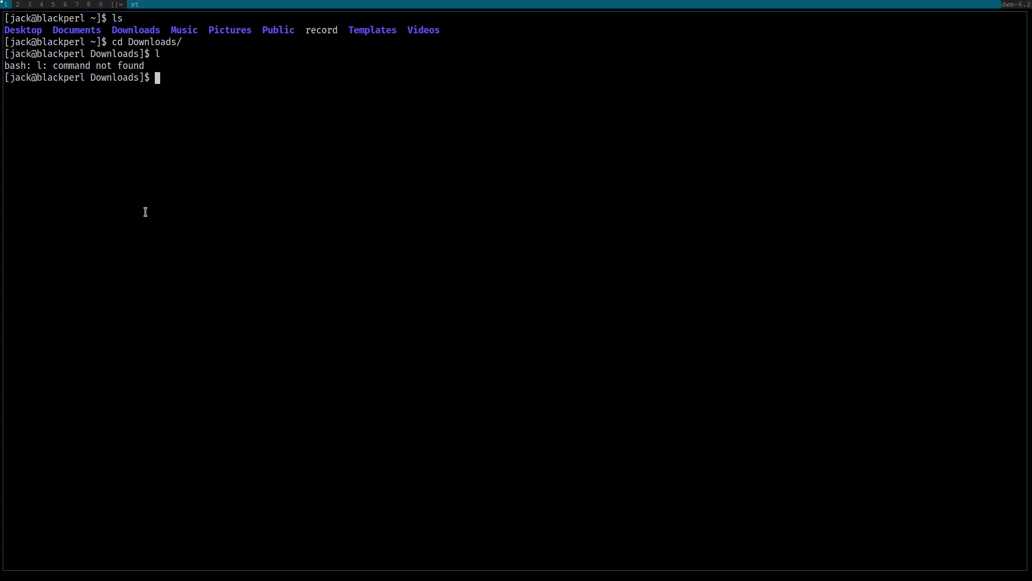
text(ls)
key(Return)
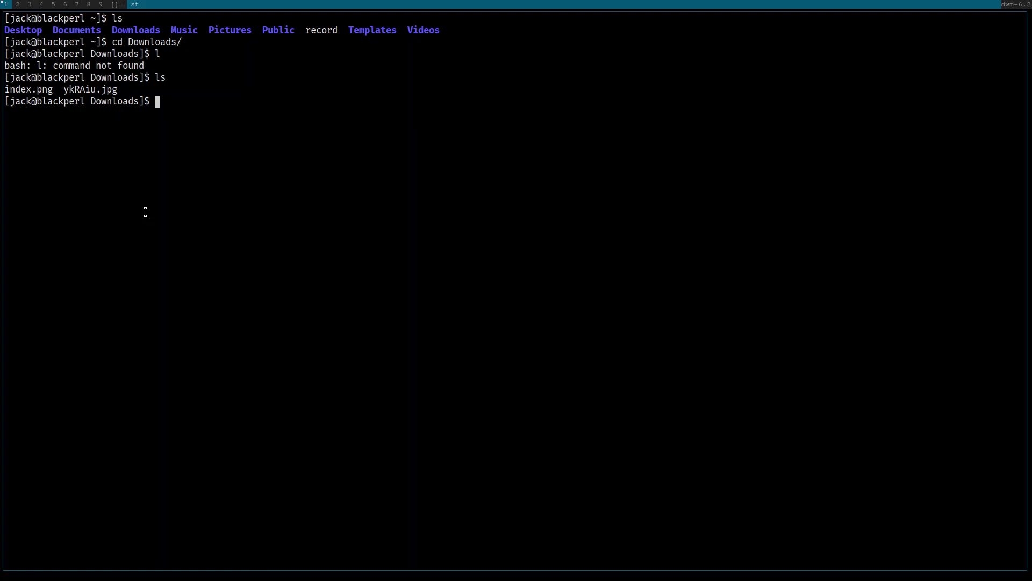
text(sxiv)
key(ctrl+a)
key(Right)
key(Right)
key(Right)
key(Right)
key(Right)
key(BackSpace)
key(BackSpace)
key(BackSpace)
key(BackSpace)
key(BackSpace)
View index.png using xdg-open, close the image's browser tab, interrupt the running command and clear the terminal.
text(xdg-open)
text(i)
key(Tab)
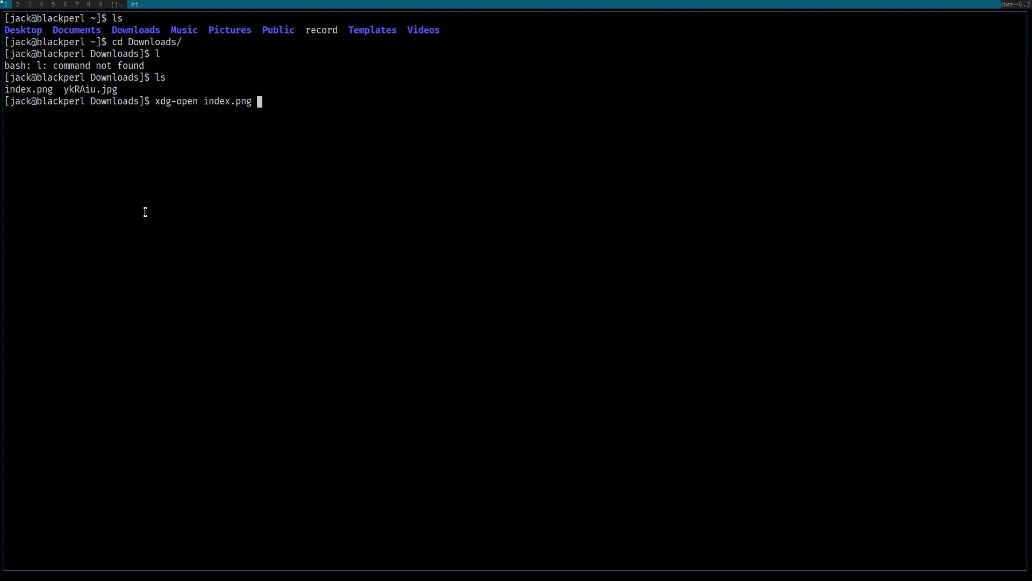
key(Return)
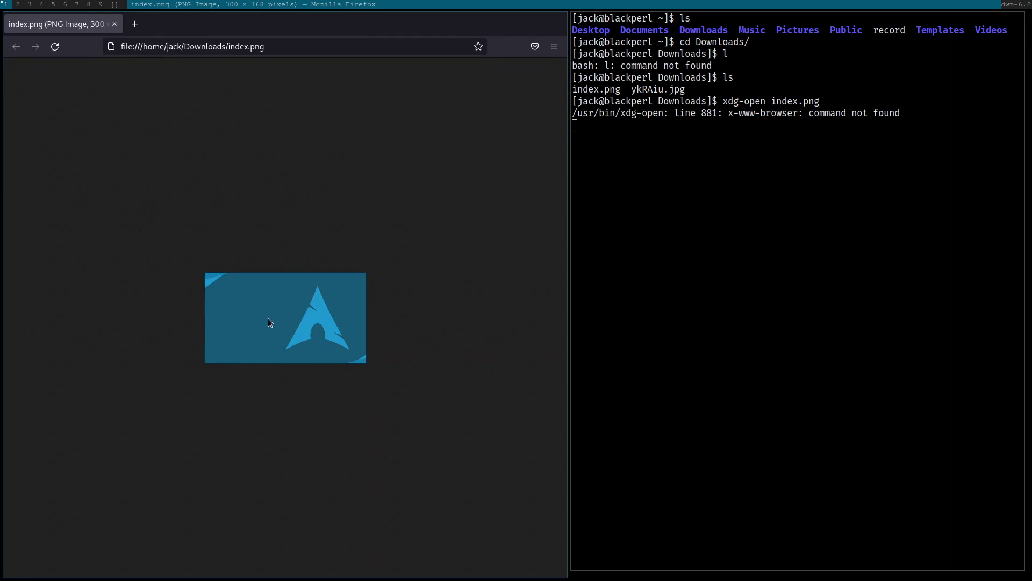
click(114, 24)
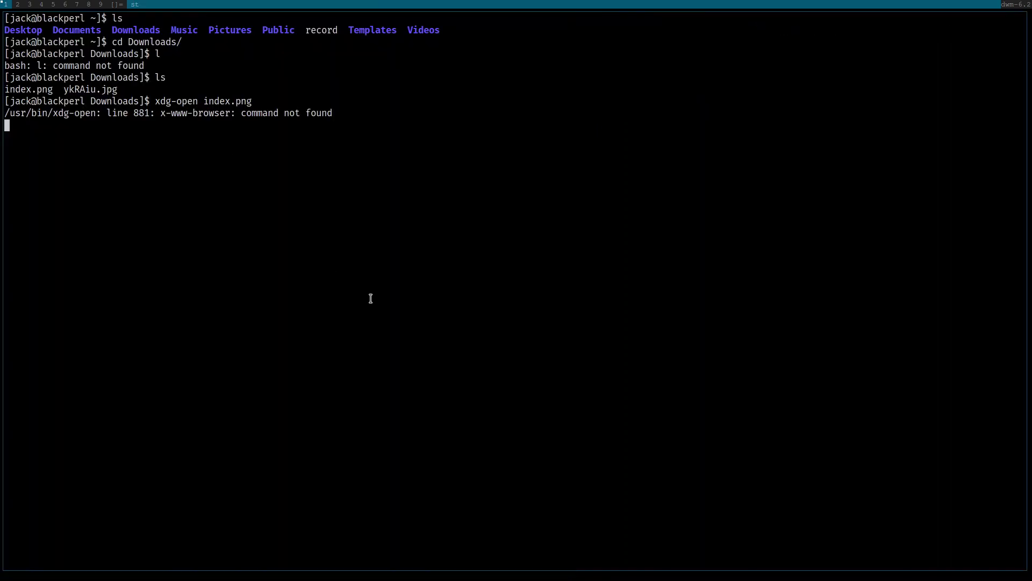
key(ctrl+c)
key(ctrl+l)
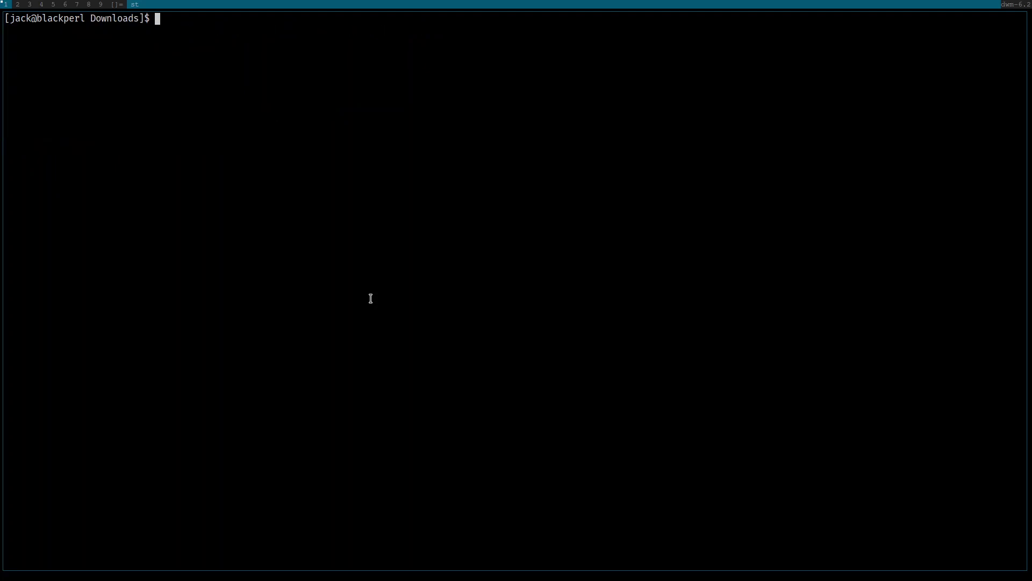
Install the sxiv package with pacman, accepting the installation.
text(sudo pacman -S sxiv)
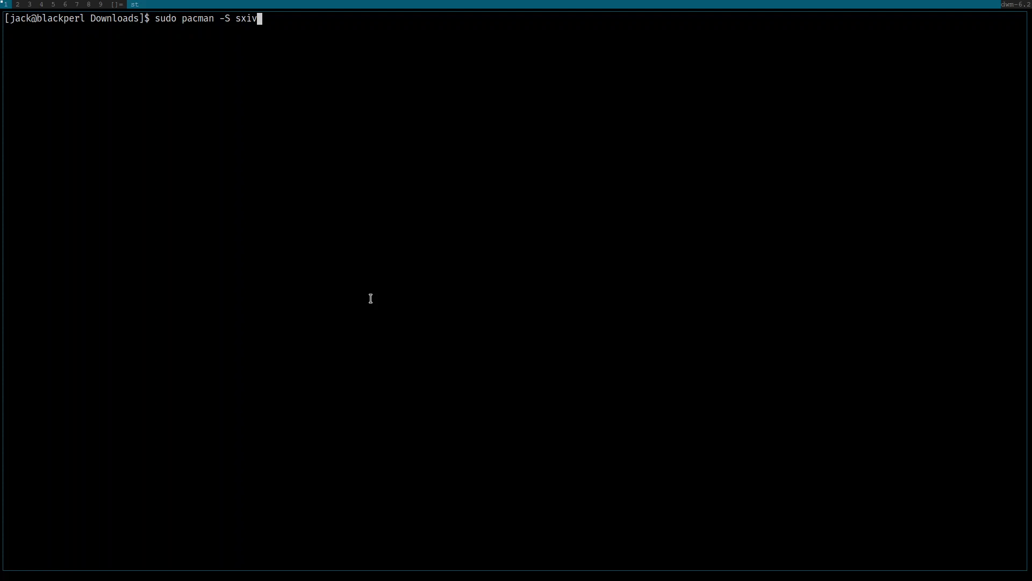
key(Return)
key(Return)
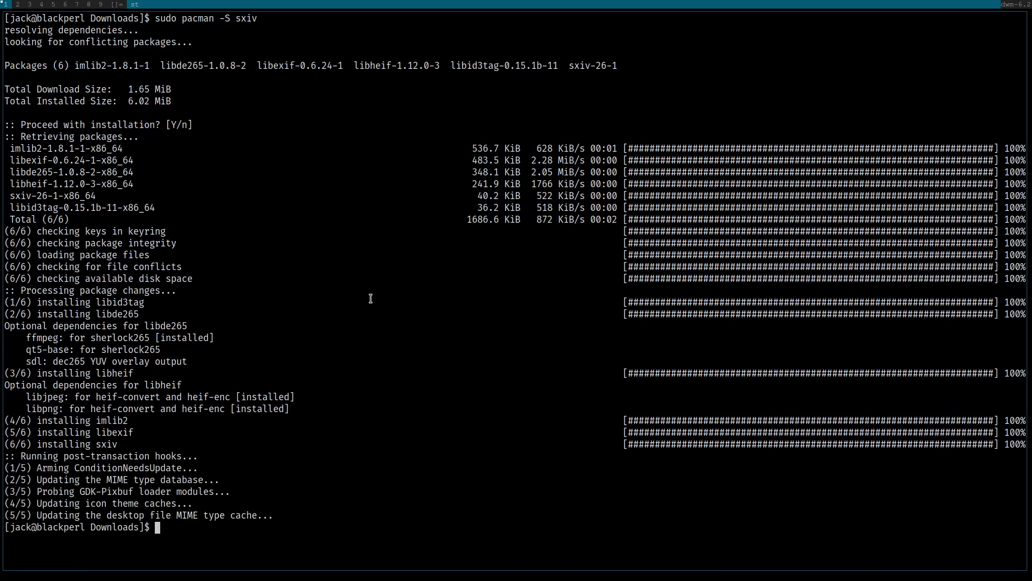
List the Downloads files, clear the terminal and open index.png in sxiv.
key(ctrl+l)
text(ls)
key(Return)
key(ctrl+l)
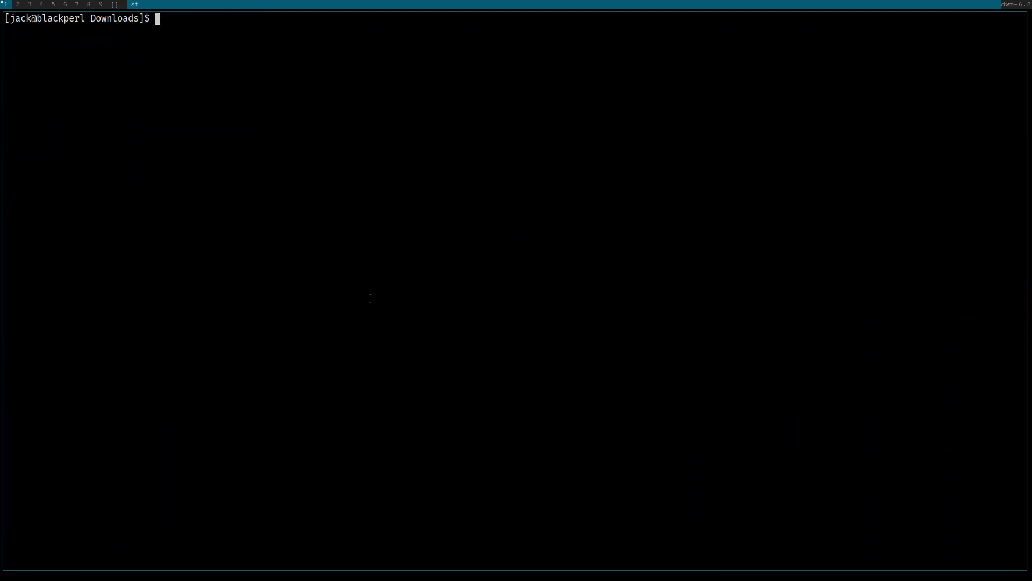
text(sxiv index.png)
key(Return)
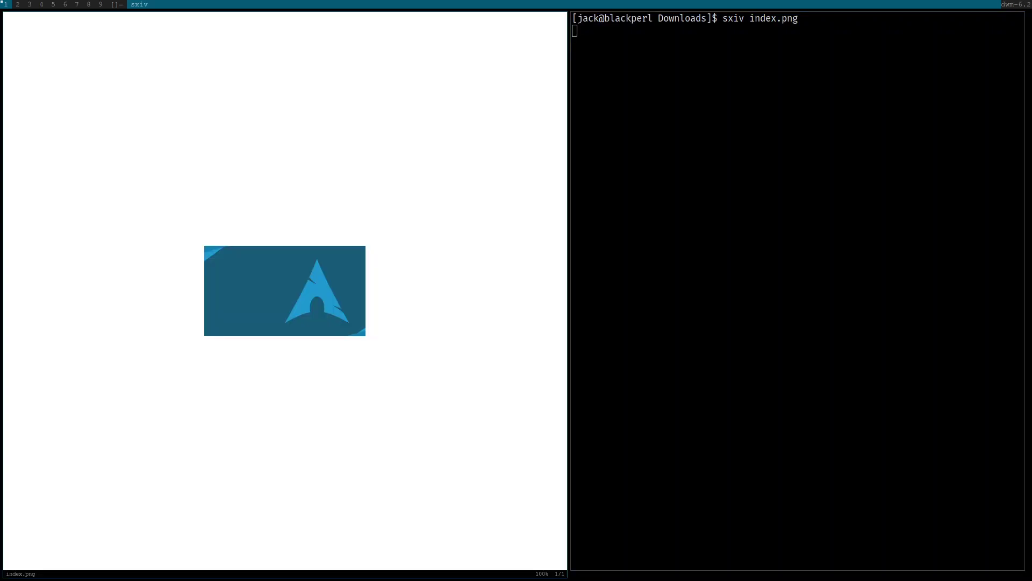
View index.png in fullscreen, zoom in to 800% and back out to 150%, leave fullscreen and quit sxiv.
key(f)
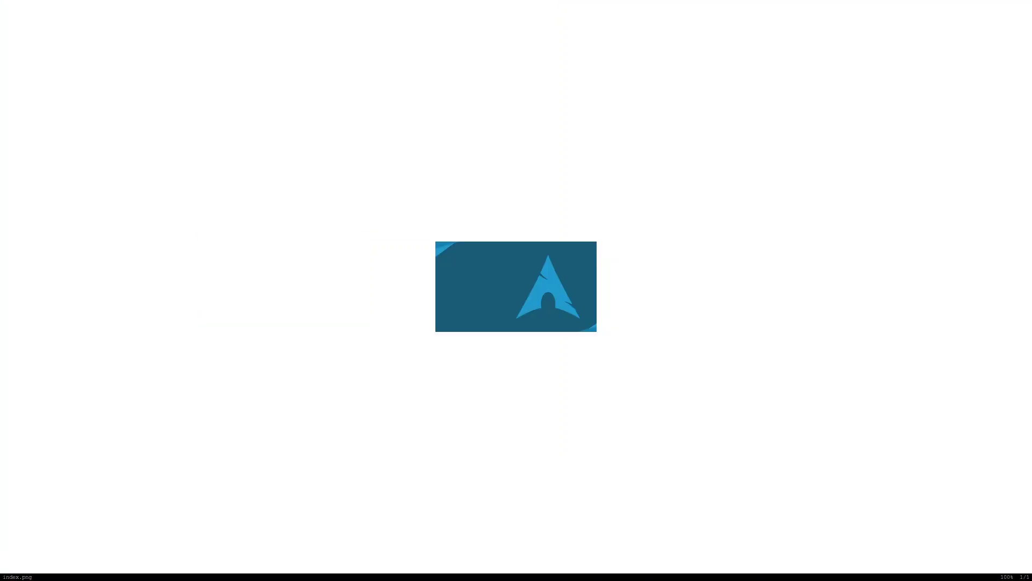
key(plus)
key(plus)
key(plus)
key(plus)
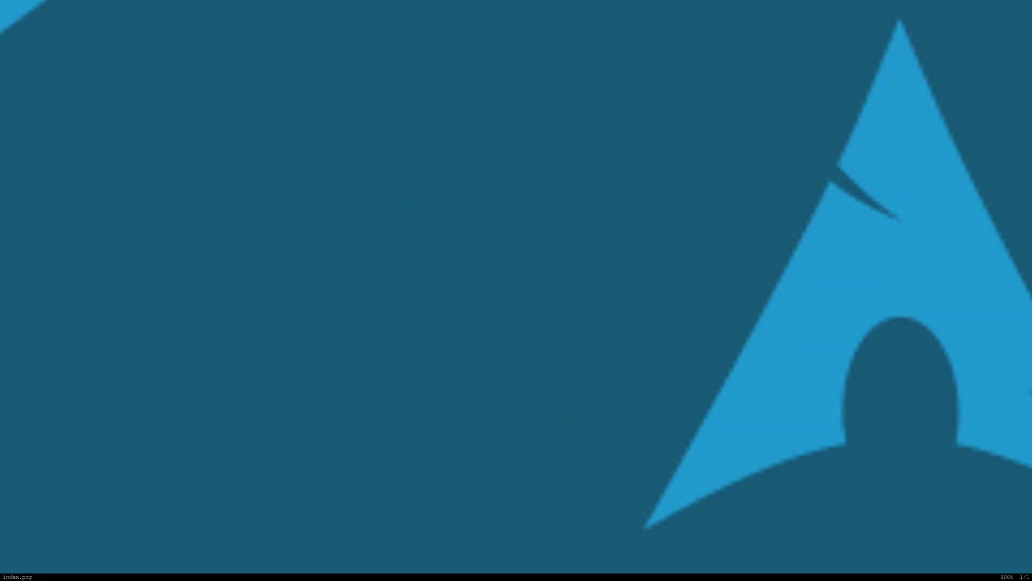
key(minus)
key(minus)
key(minus)
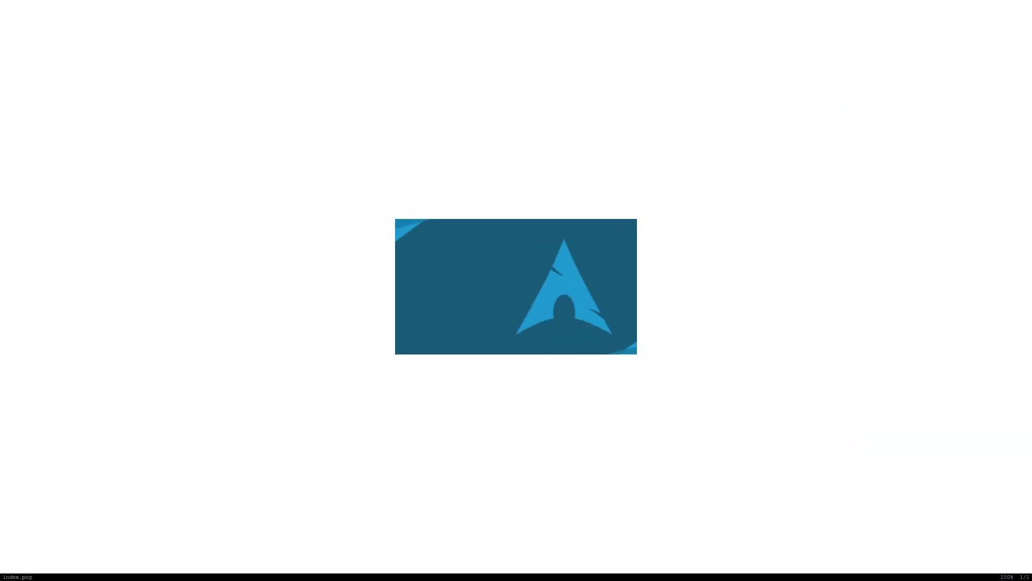
key(f)
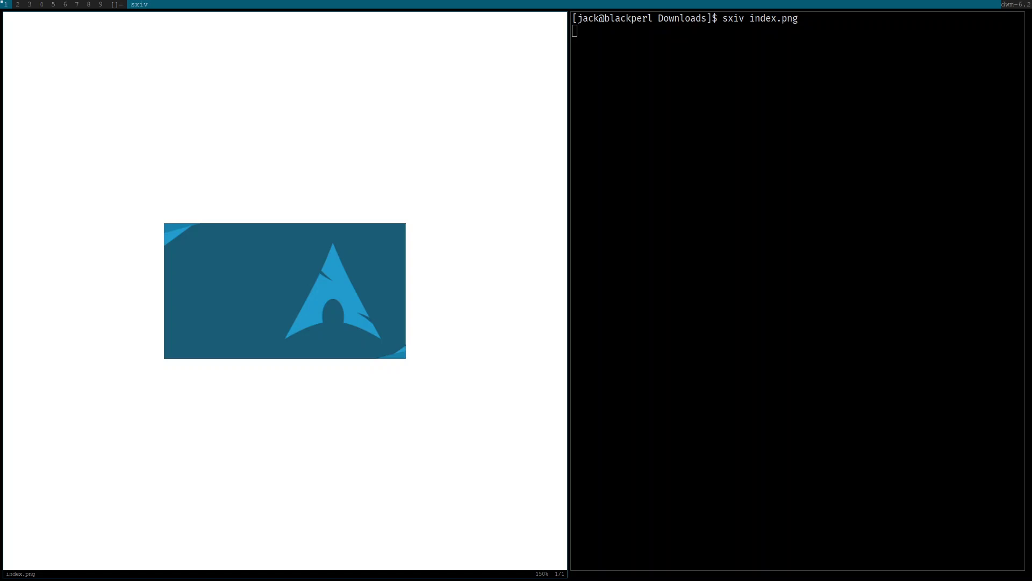
key(q)
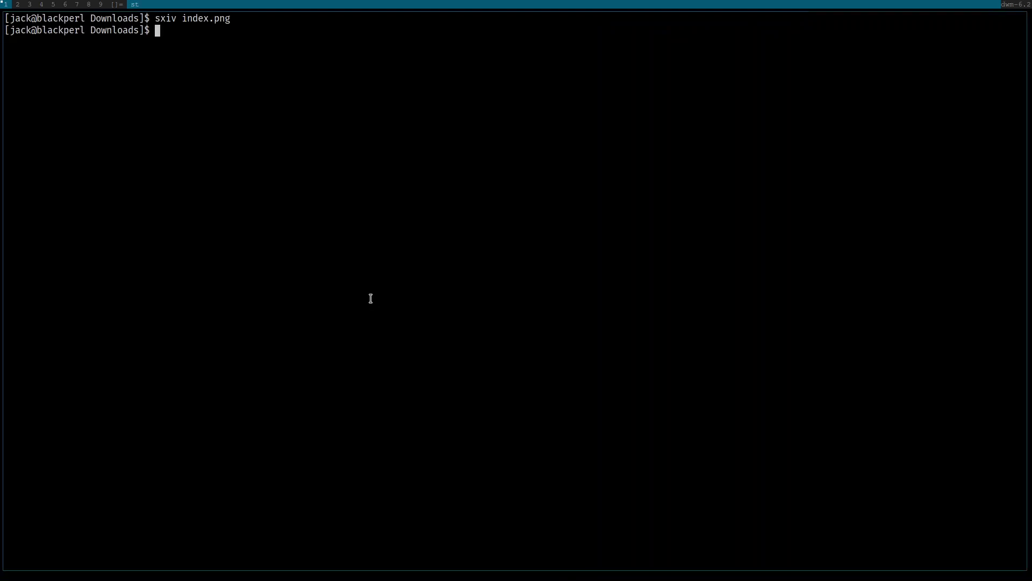
List the Downloads files on a cleared terminal, view ykRAiu.jpg in sxiv, quit the viewer and clear the terminal.
key(ctrl+l)
text(ls)
key(Return)
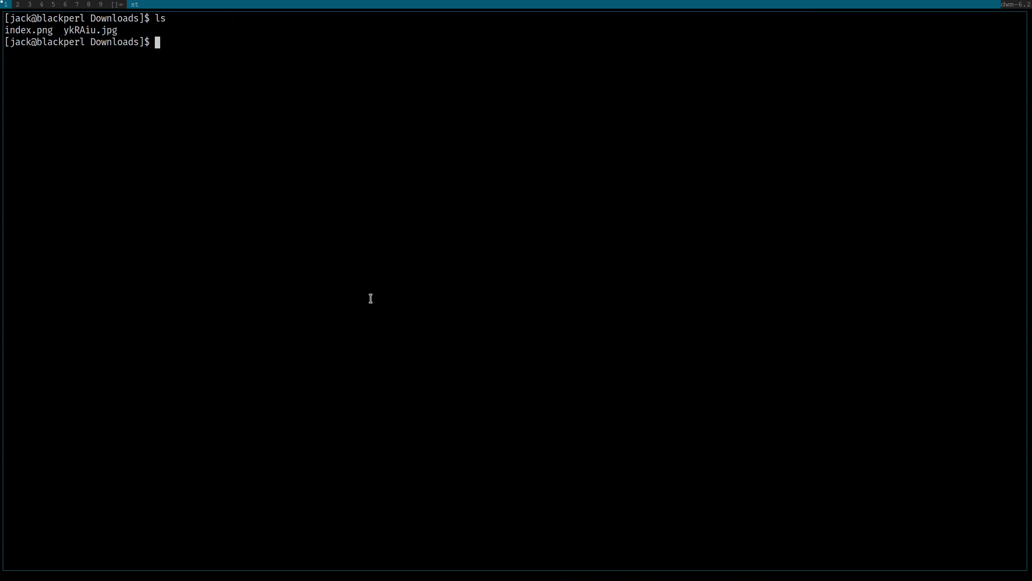
text(sxiv ykRAiu.jpg)
key(Return)
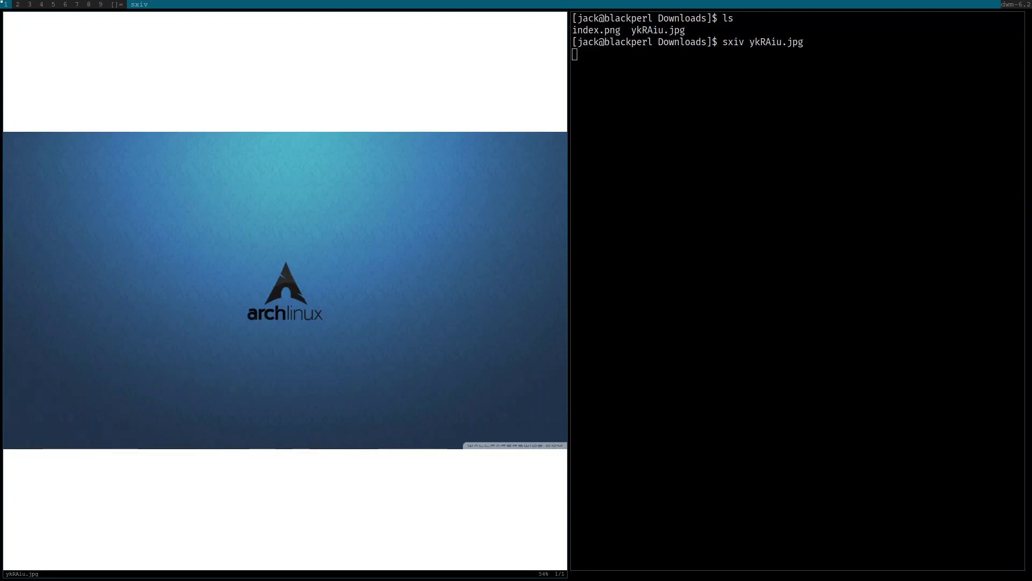
key(q)
key(ctrl+l)
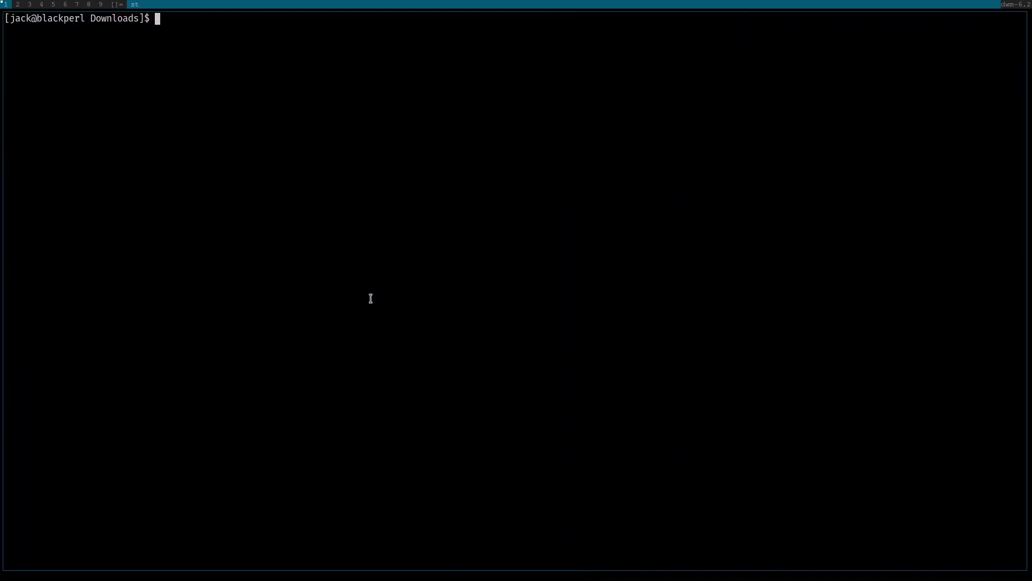
text(nitroge)
text(n)
text( --)
key(BackSpace)
key(BackSpace)
key(BackSpace)
key(BackSpace)
key(BackSpace)
key(BackSpace)
key(BackSpace)
key(BackSpace)
key(BackSpace)
key(BackSpace)
key(BackSpace)
Launch nitrogen through dmenu, apply the selected Arch Linux wallpaper with Zoomed Fill on Full Screen, and close nitrogen.
key(alt+p)
text(ni)
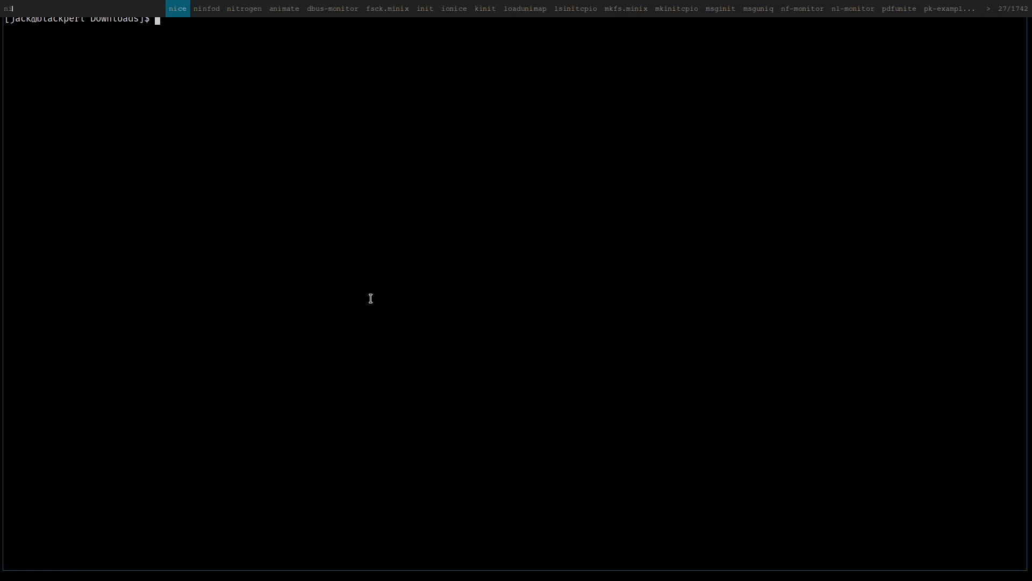
text(t)
key(Return)
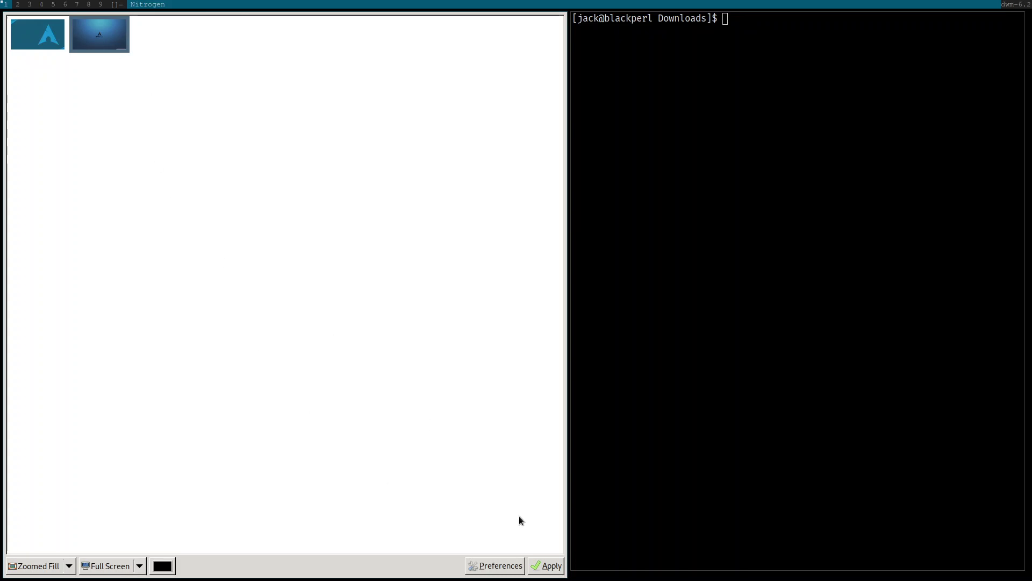
click(551, 567)
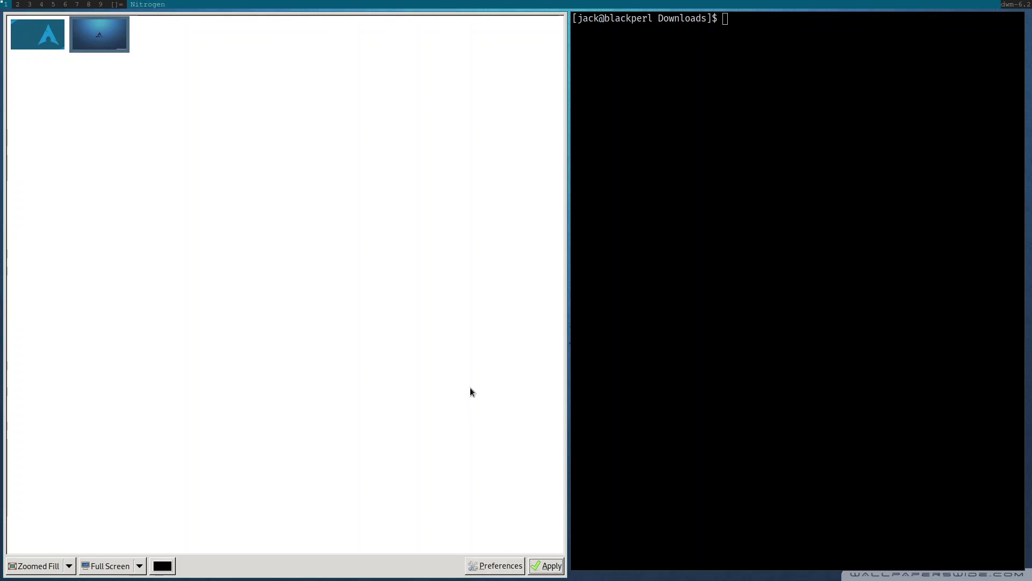
key(alt+shift+c)
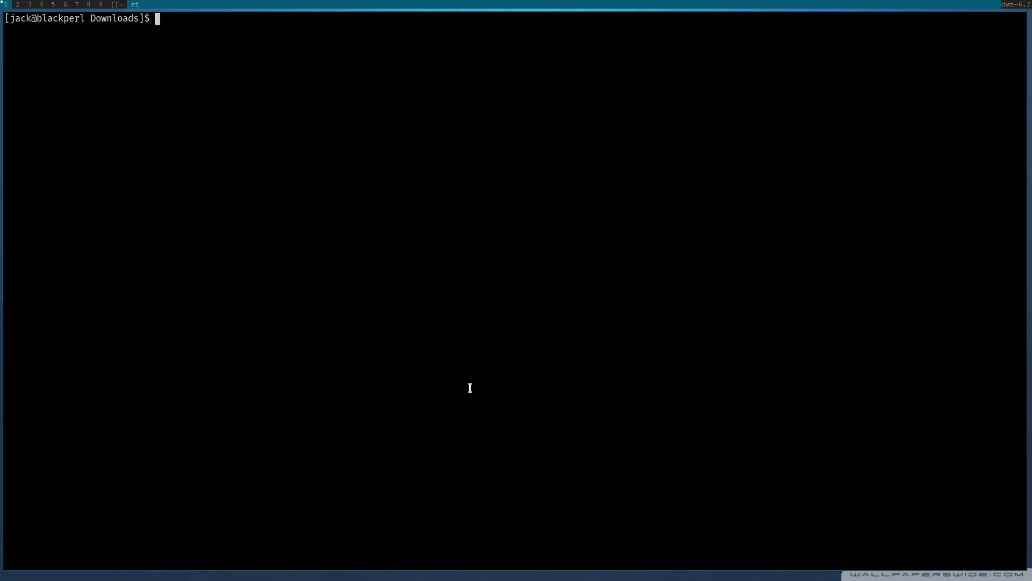
View the wallpaper on empty tag 2, return to tag 1 and close its terminal.
key(alt+2)
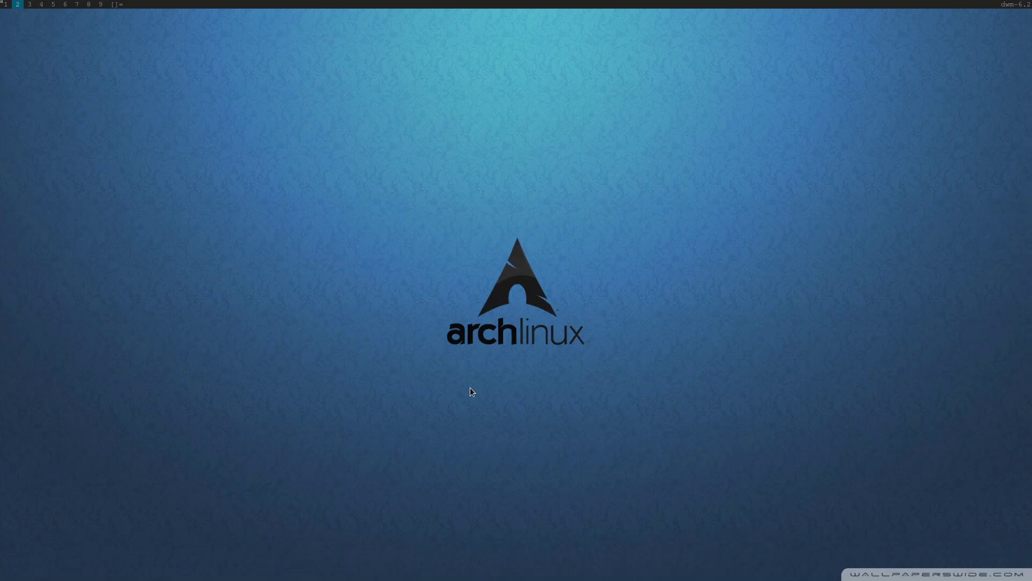
key(alt+1)
key(alt+shift+c)
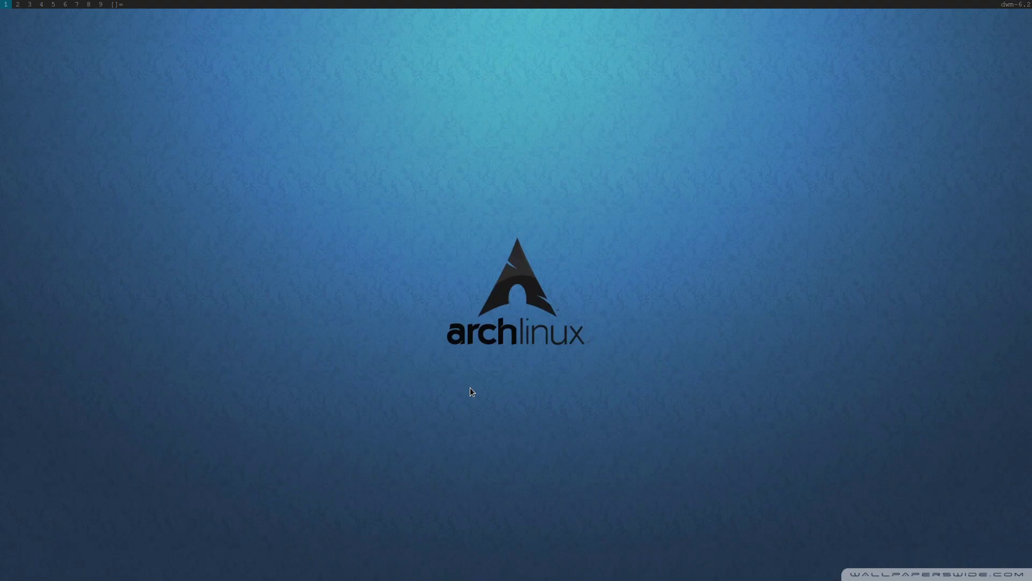
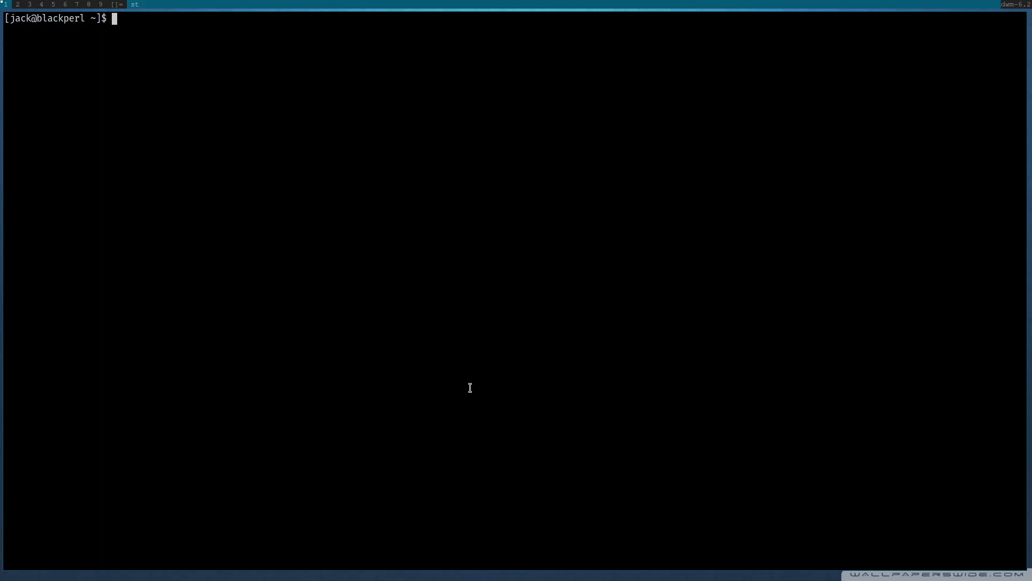
text(picom)
key(BackSpace)
key(BackSpace)
key(BackSpace)
key(BackSpace)
key(BackSpace)
text(neo)
key(BackSpace)
key(BackSpace)
key(BackSpace)
text(pic)
key(BackSpace)
key(BackSpace)
key(BackSpace)
text(p)
key(BackSpace)
Launch Firefox through dmenu, search for "st patch" and open the suckless.org st patches page.
key(alt+p)
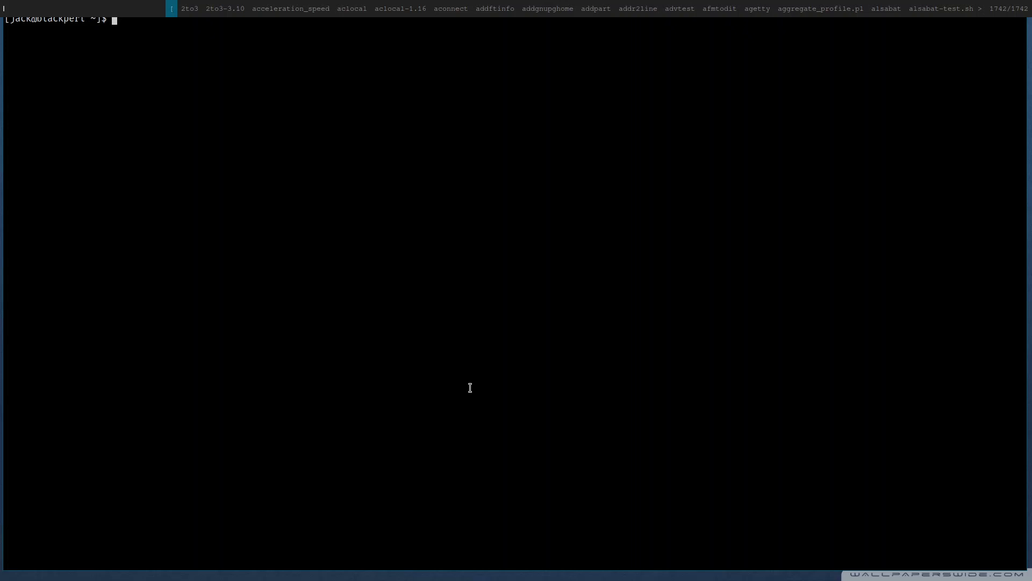
key(Escape)
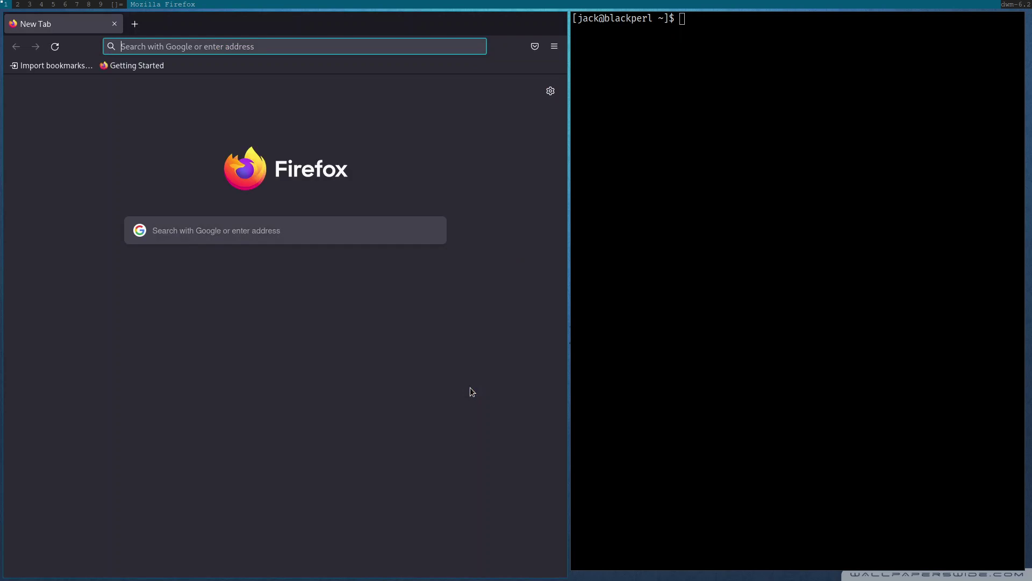
click(240, 50)
text(st)
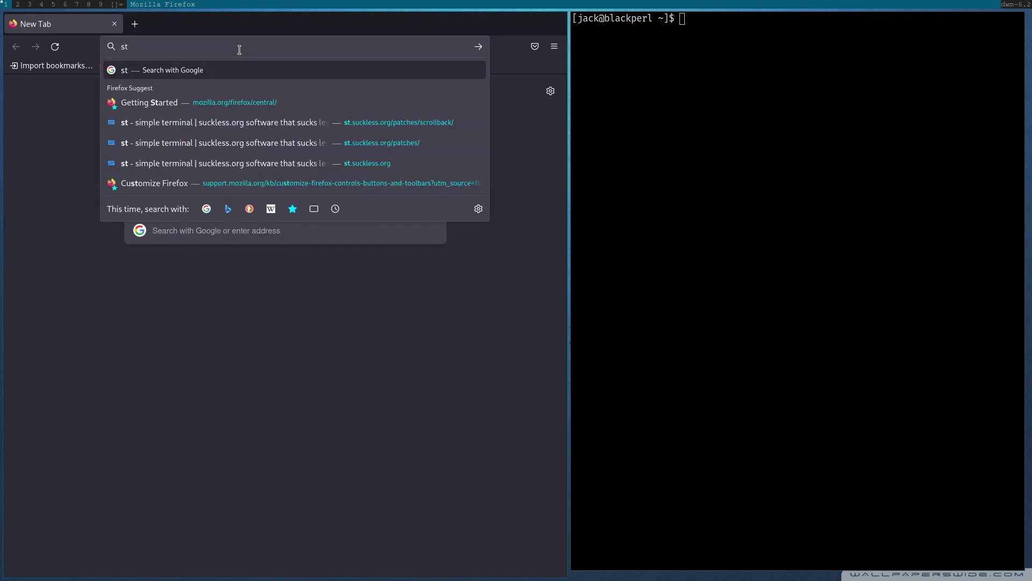
text( patch)
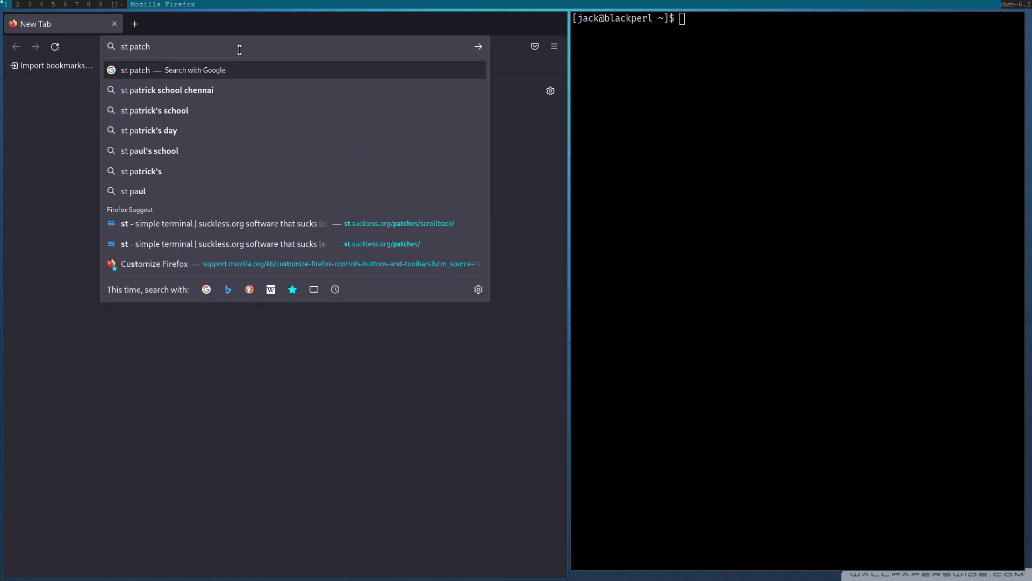
key(Return)
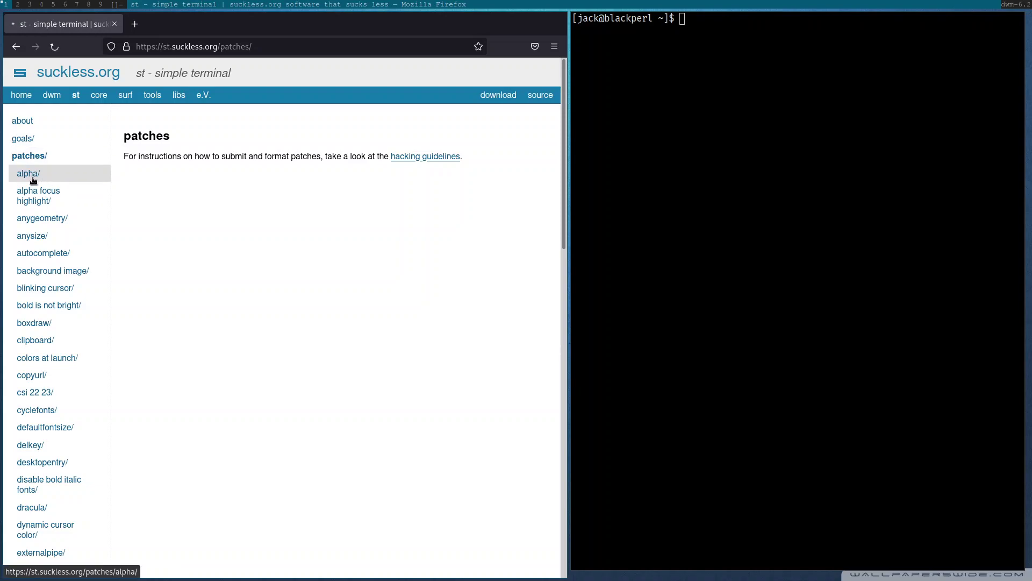
Open the alpha patch page, review its description and downloads, and copy the link to st-alpha-0.8.2.diff.
click(33, 182)
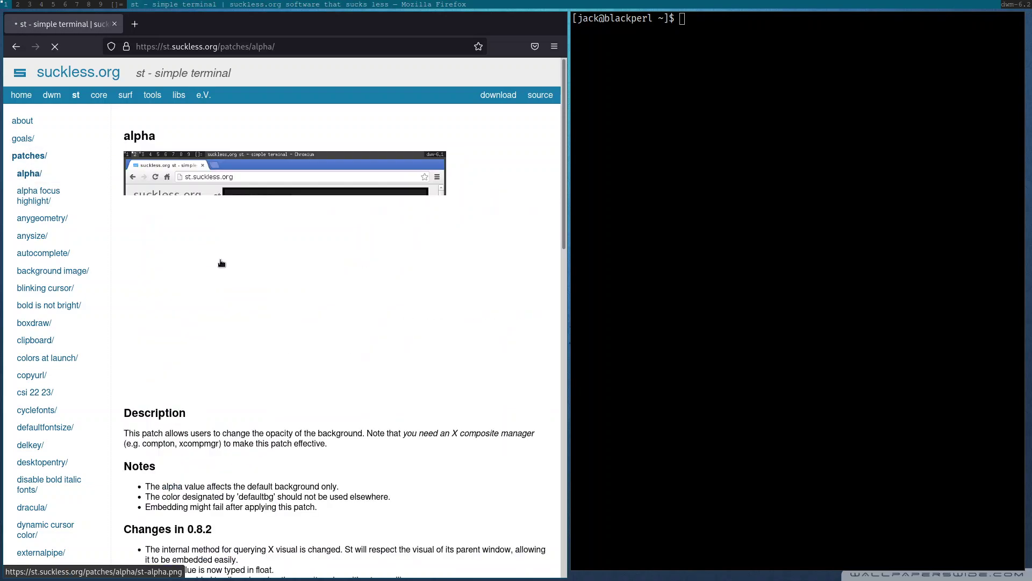
scroll(253, 225, down, 3)
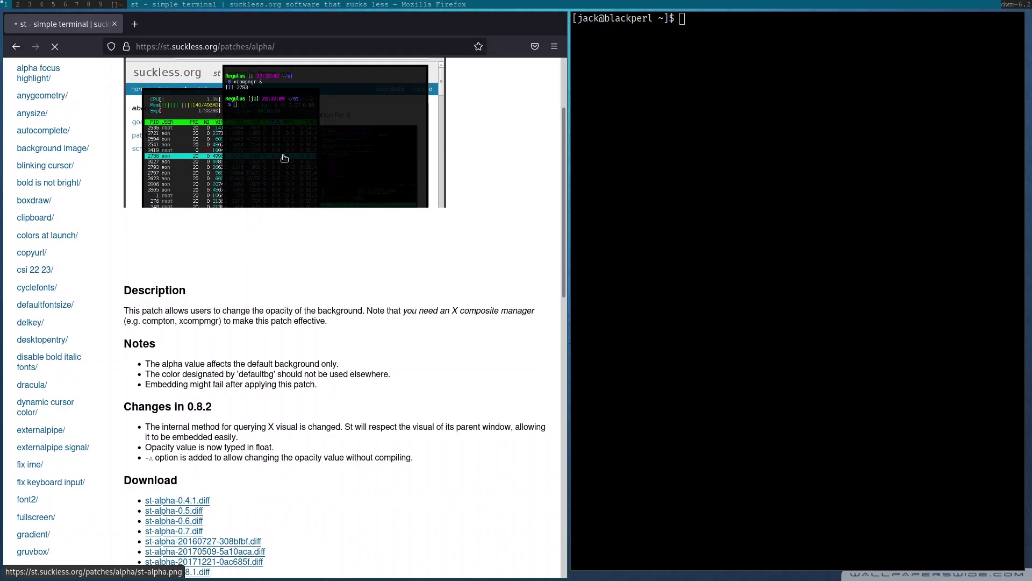
scroll(306, 161, up, 3)
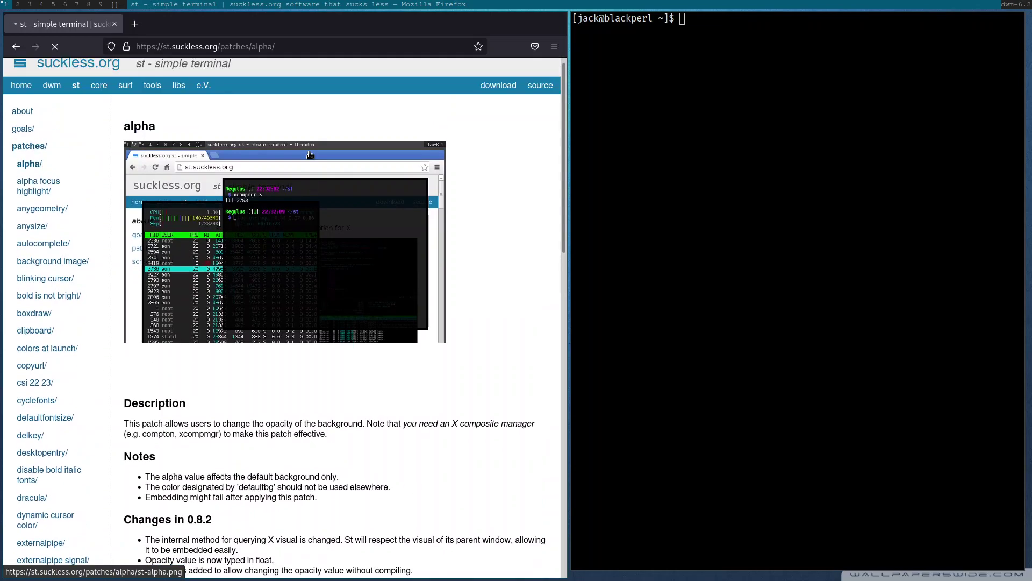
scroll(294, 294, down, 6)
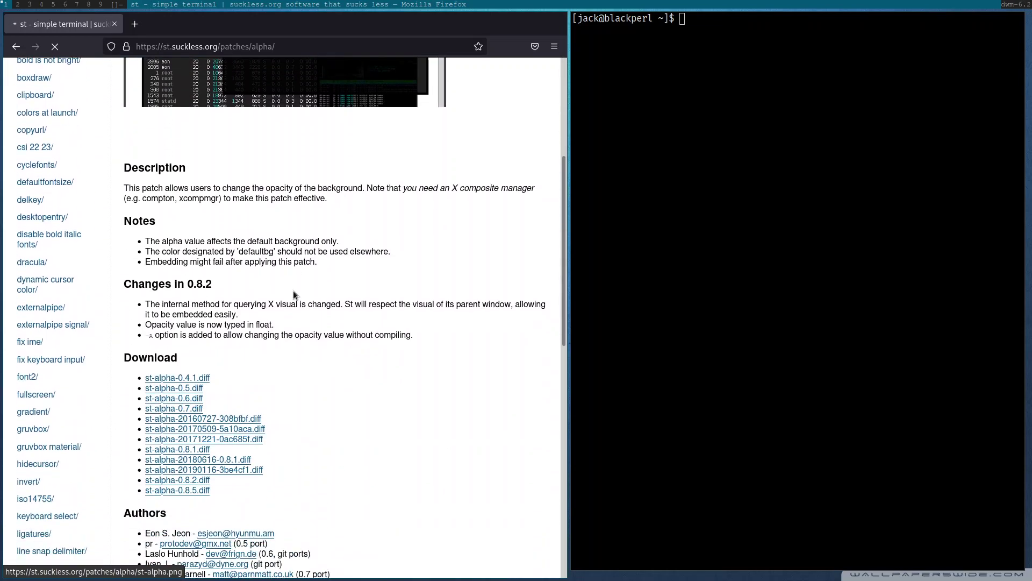
scroll(293, 291, down, 7)
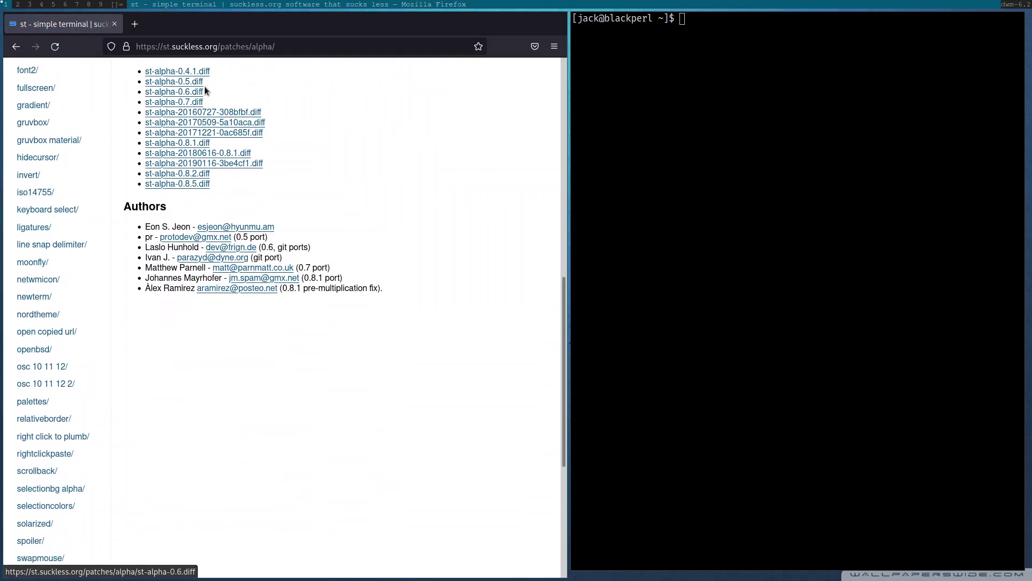
scroll(254, 191, up, 3)
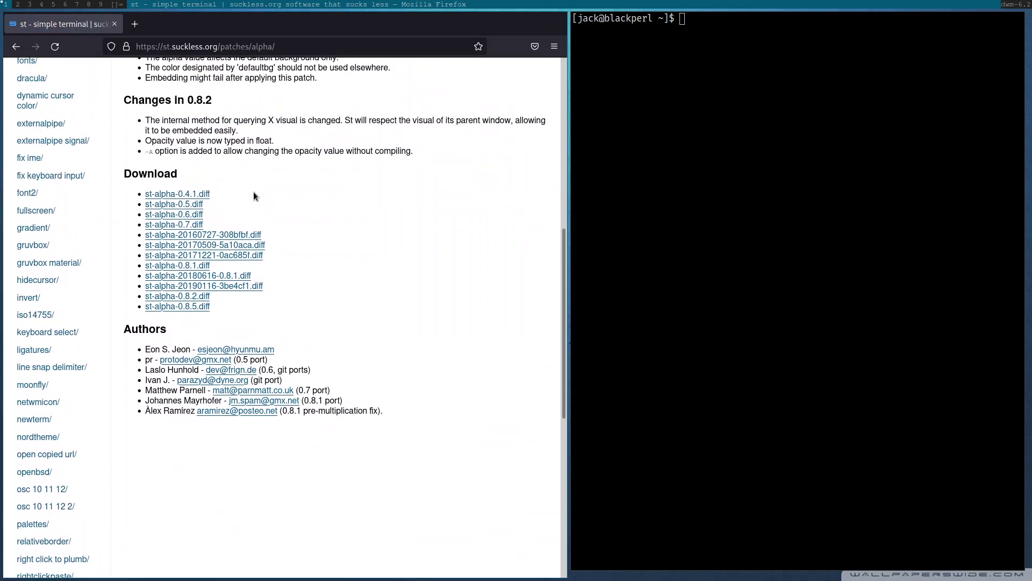
right_click(202, 300)
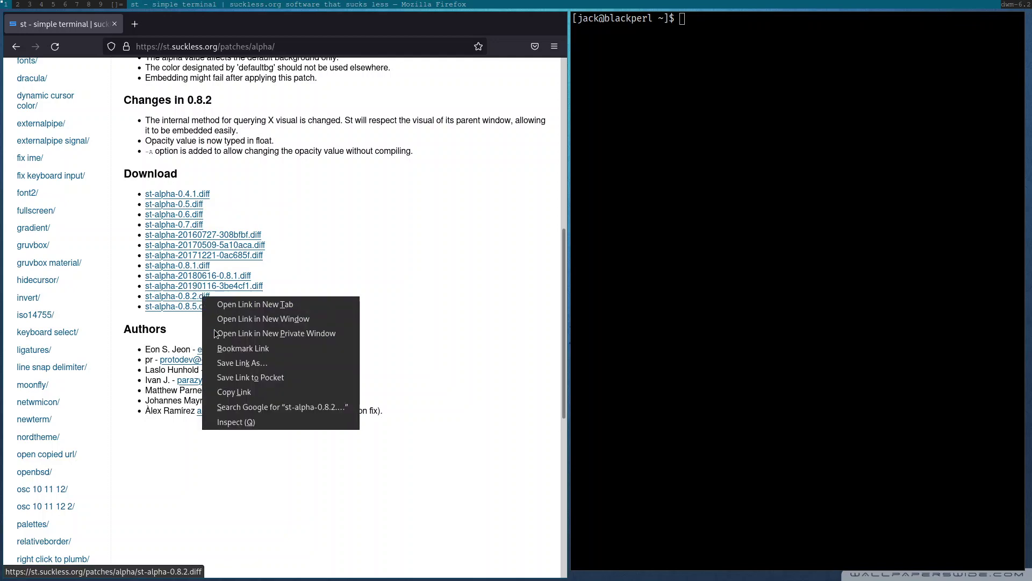
click(252, 392)
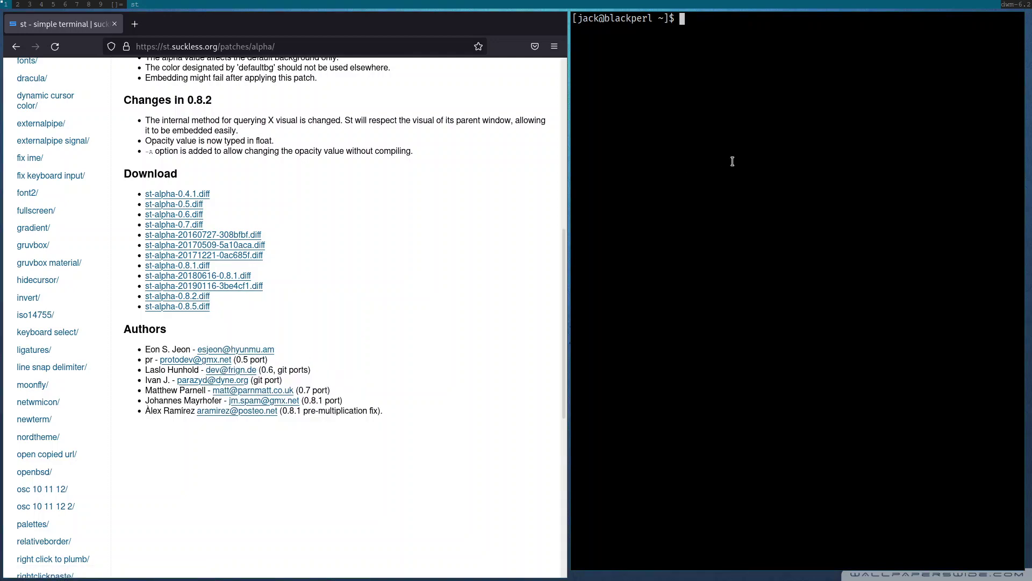
Change the terminal's directory to .config/st-0.8.3 and list its files on a cleared screen.
text(cd .config/st-0.8.3/)
key(Return)
key(ctrl+l)
text(ls)
key(Return)
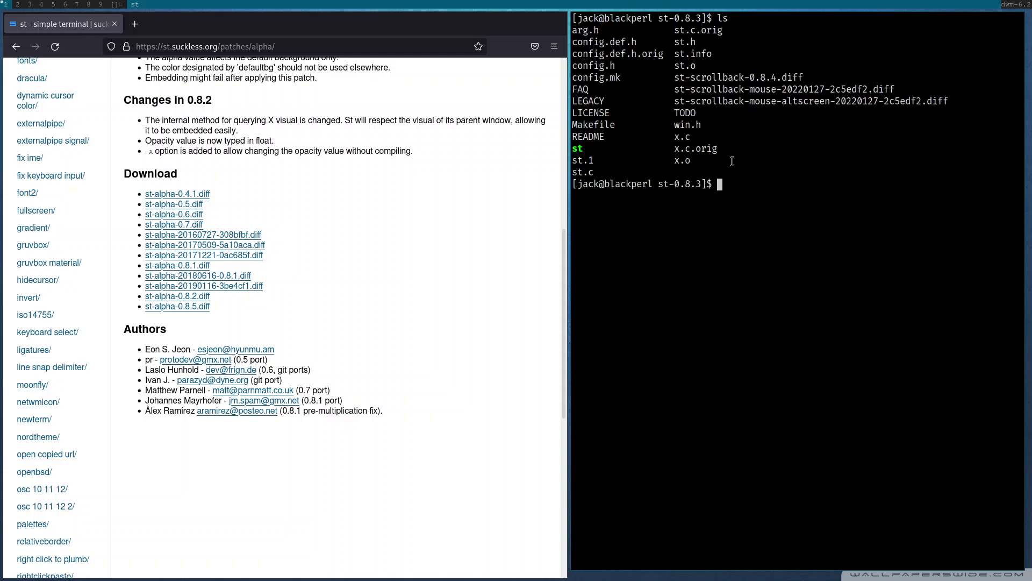
Download st-alpha-0.8.2.diff from the copied link with wget and list the folder on a cleared terminal.
text(wget)
key(ctrl+shift+v)
key(Return)
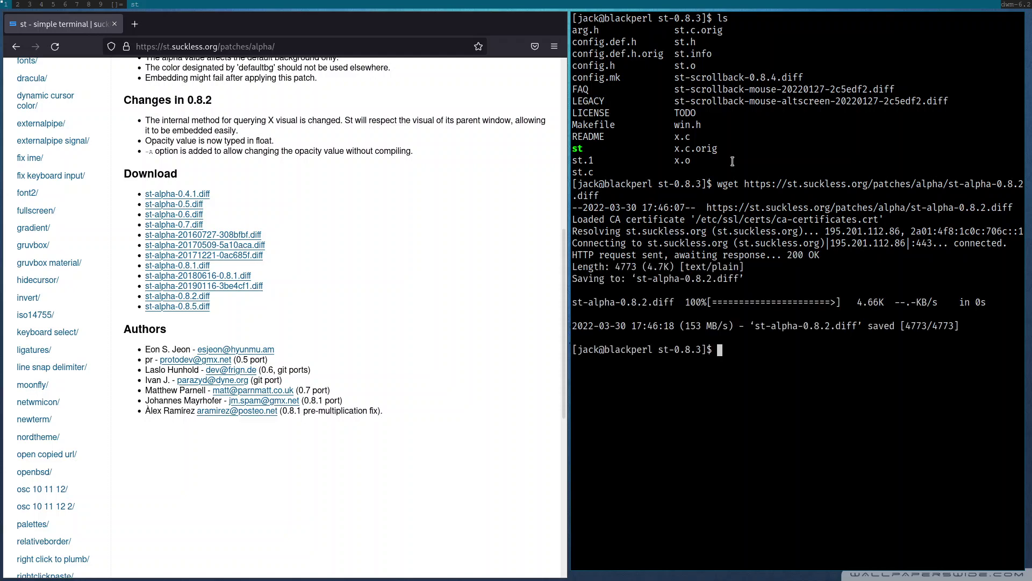
key(ctrl+l)
text(ls)
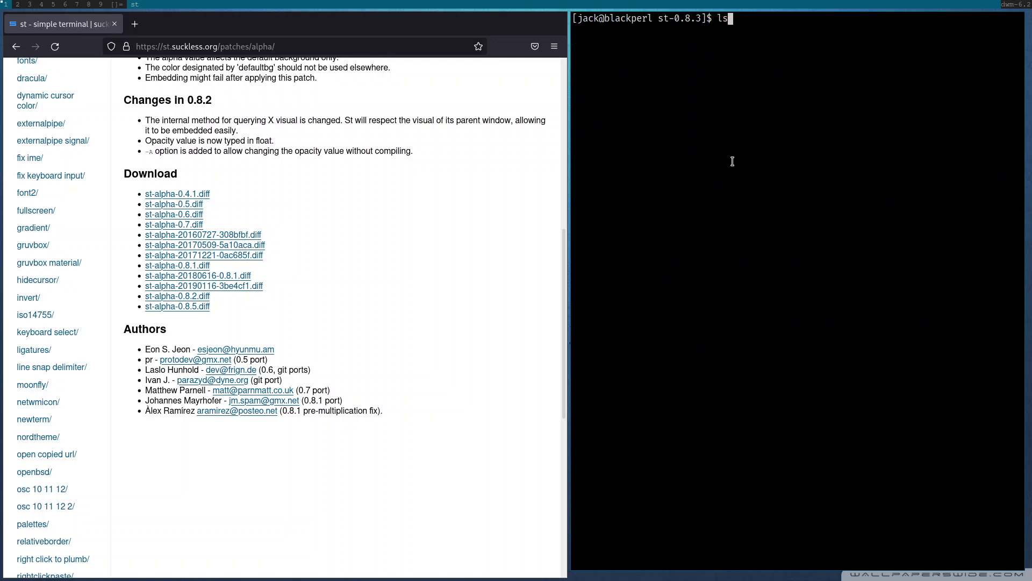
key(Return)
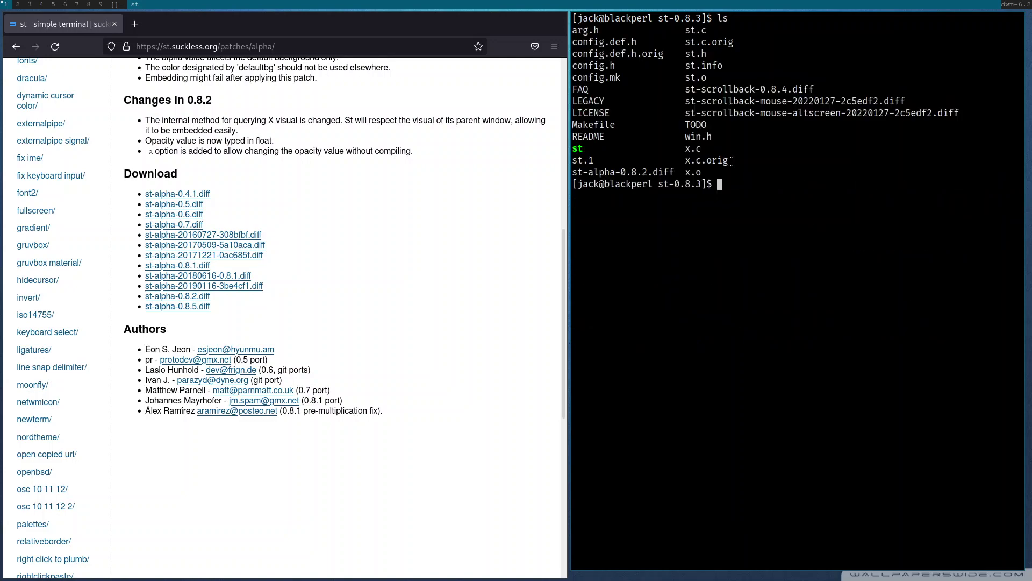
Apply the alpha patch to the st source with patch < st-alpha-0.8.2.diff.
triple_click(638, 171)
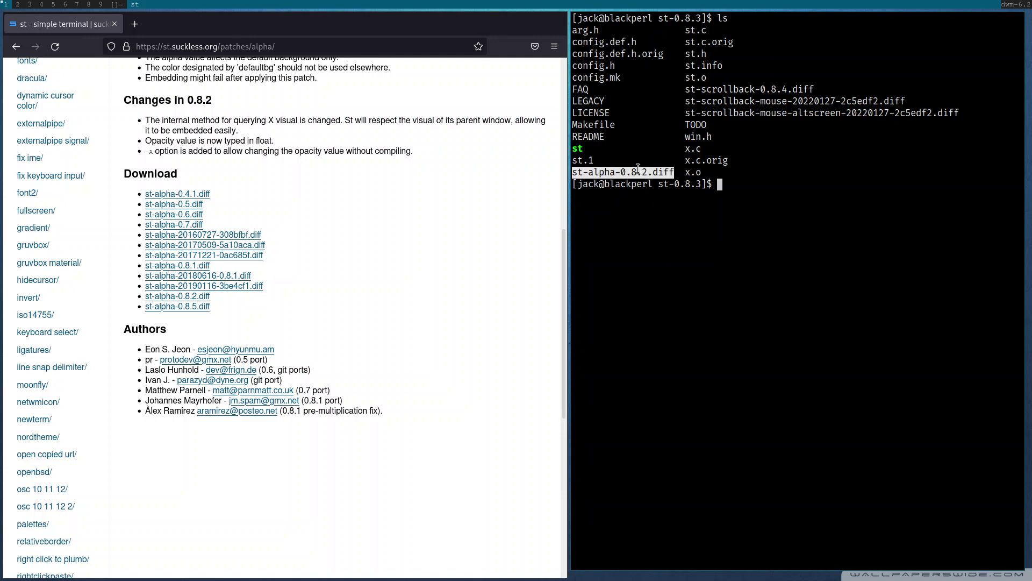
click(735, 202)
text(patch )
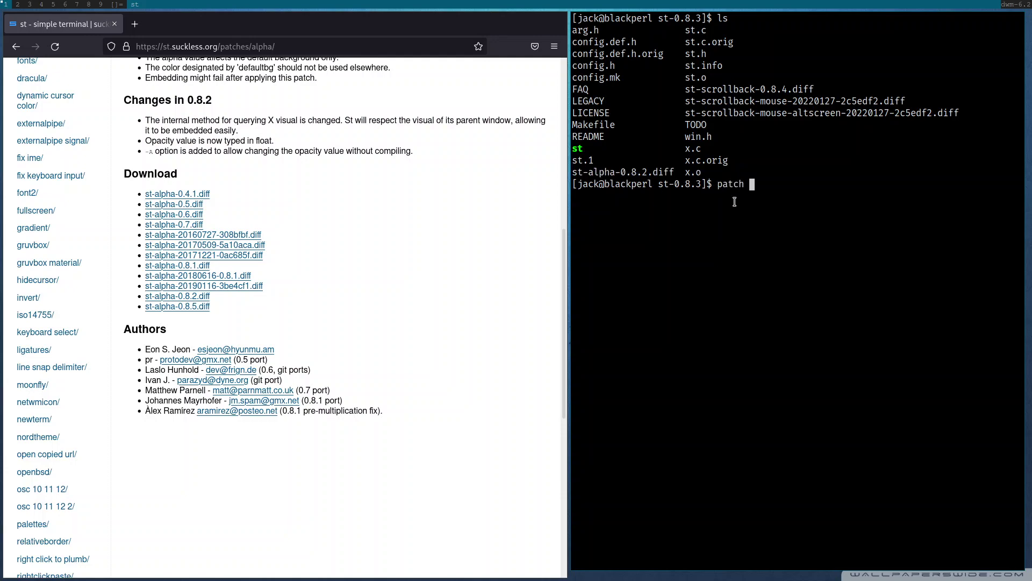
text(< st-a)
key(Tab)
key(Return)
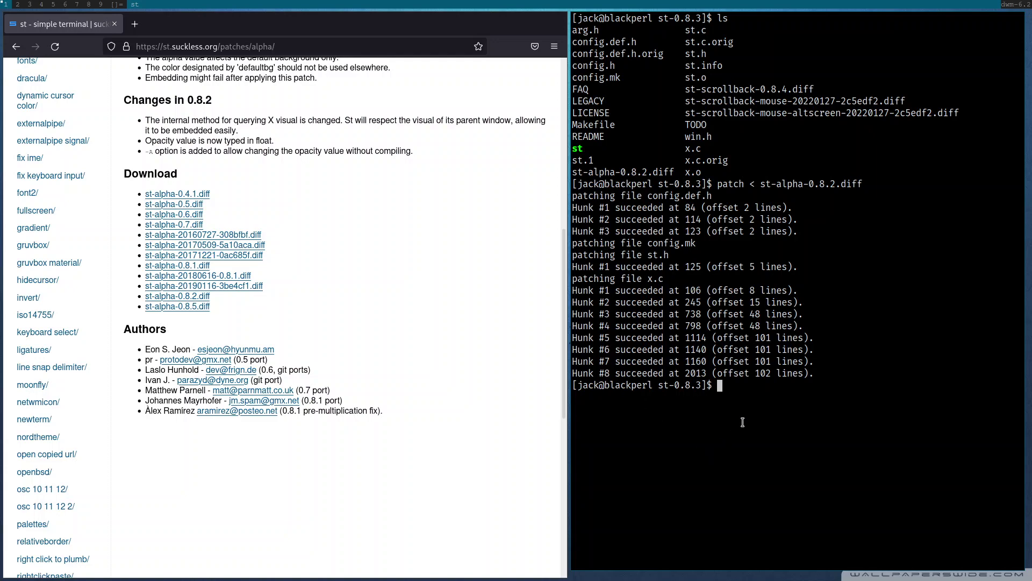
Clear the terminal and copy config.def.h over config.h with sudo, entering the account password.
key(ctrl+l)
text(sudo cp co)
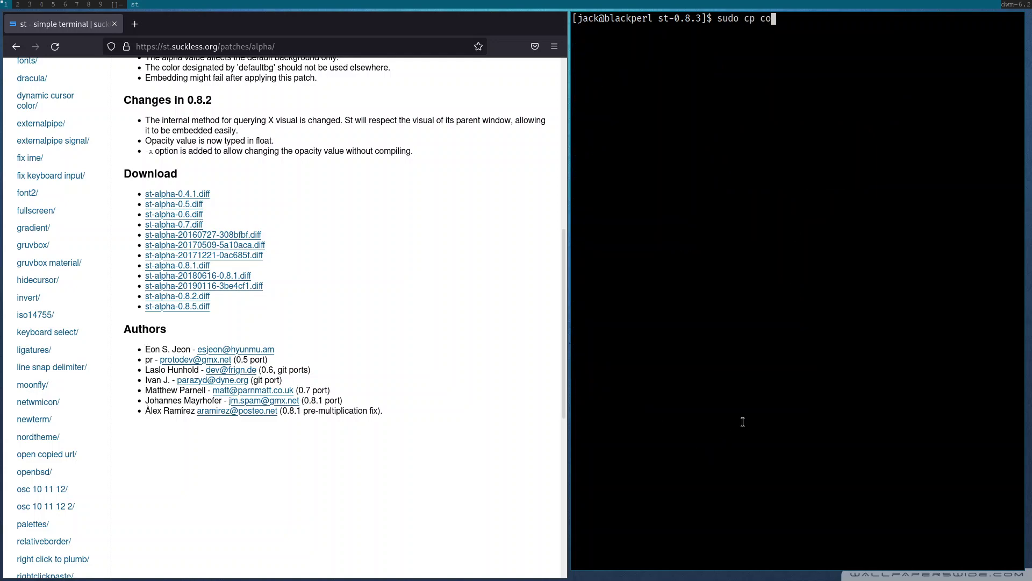
text(nfig.def.h config.h)
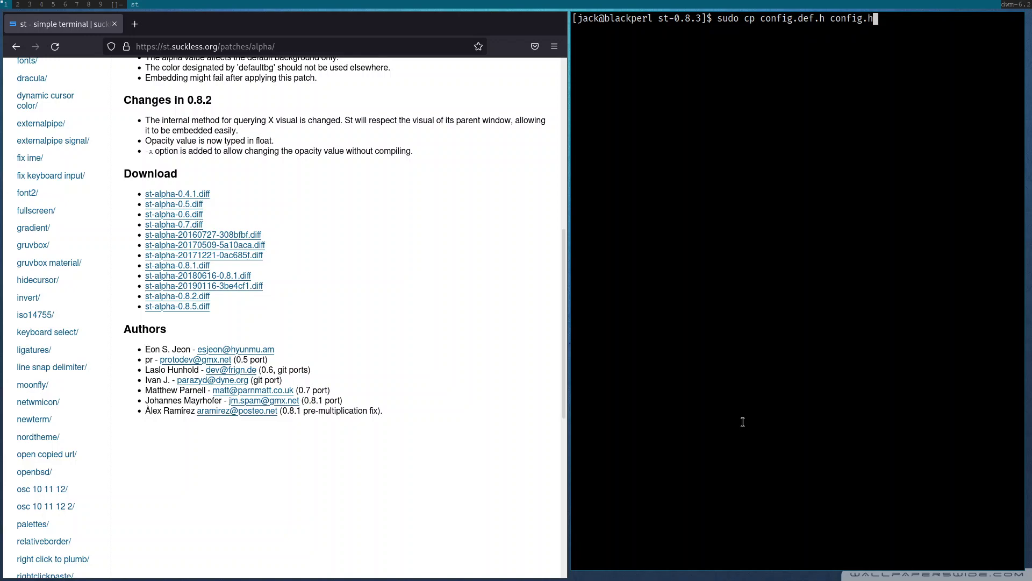
key(Return)
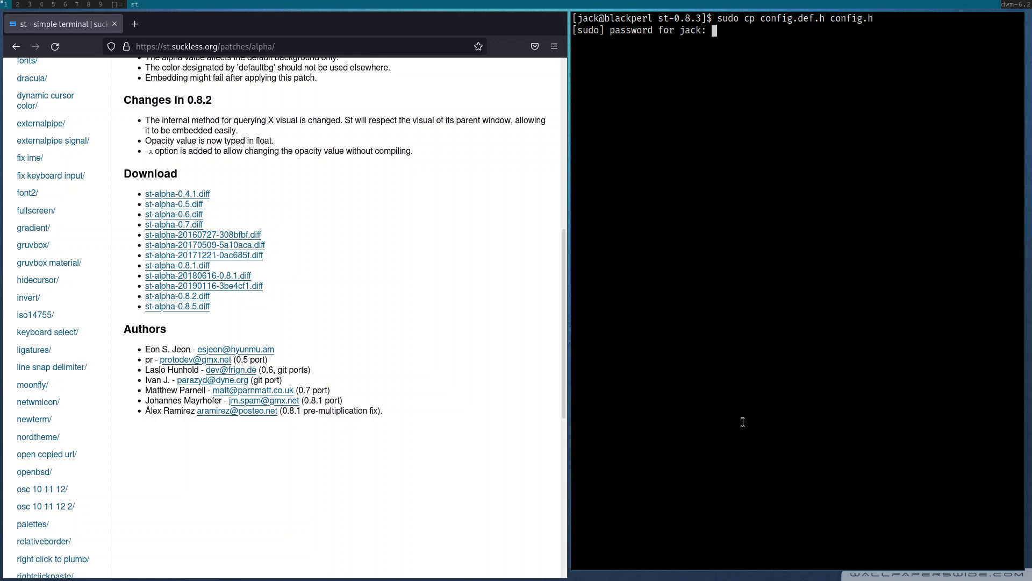
key(Return)
Build and install the patched st with sudo make clean install, clear the terminal and open a new st window.
text(sudo ma)
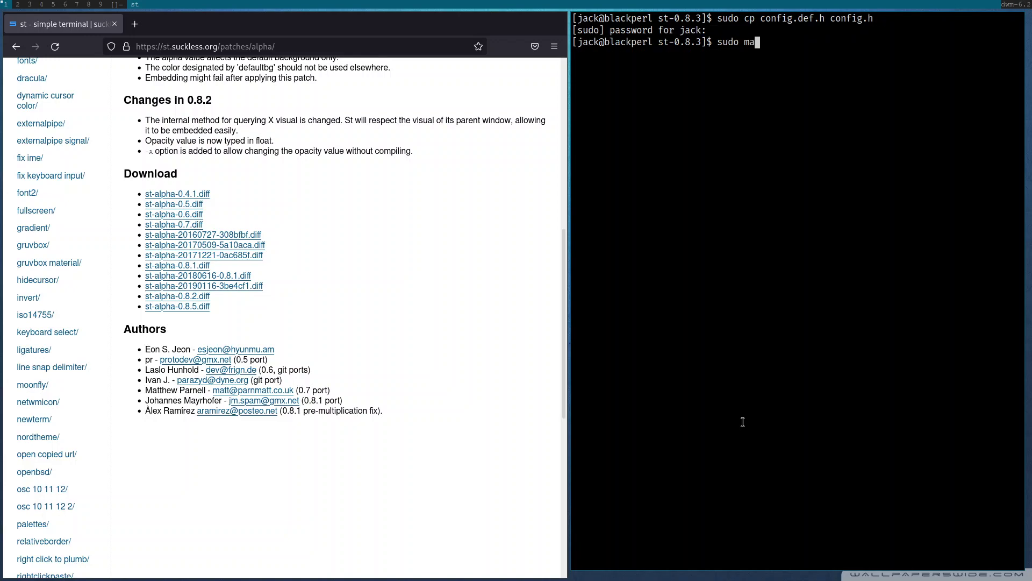
text(ke clean install)
key(Return)
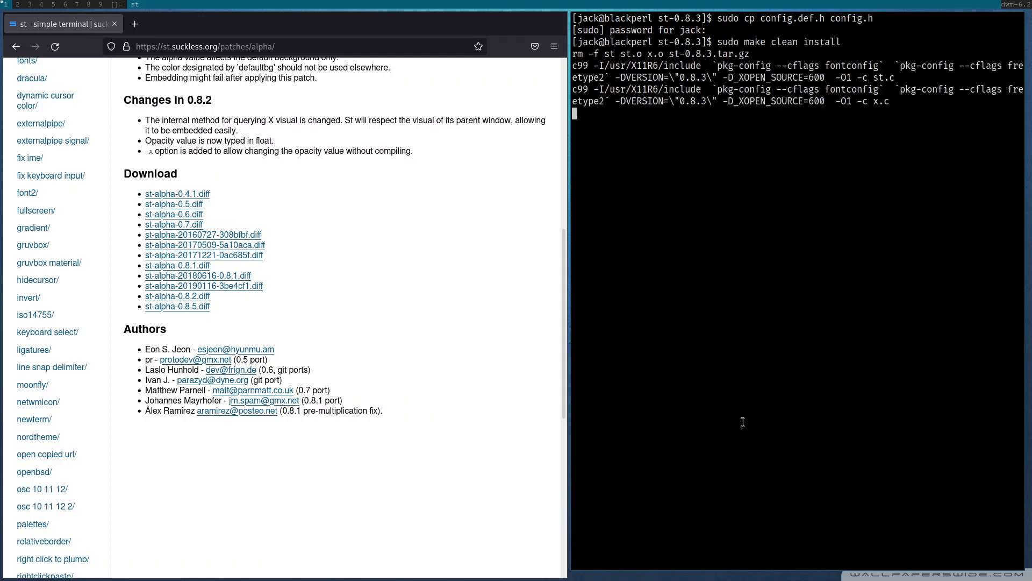
key(ctrl+l)
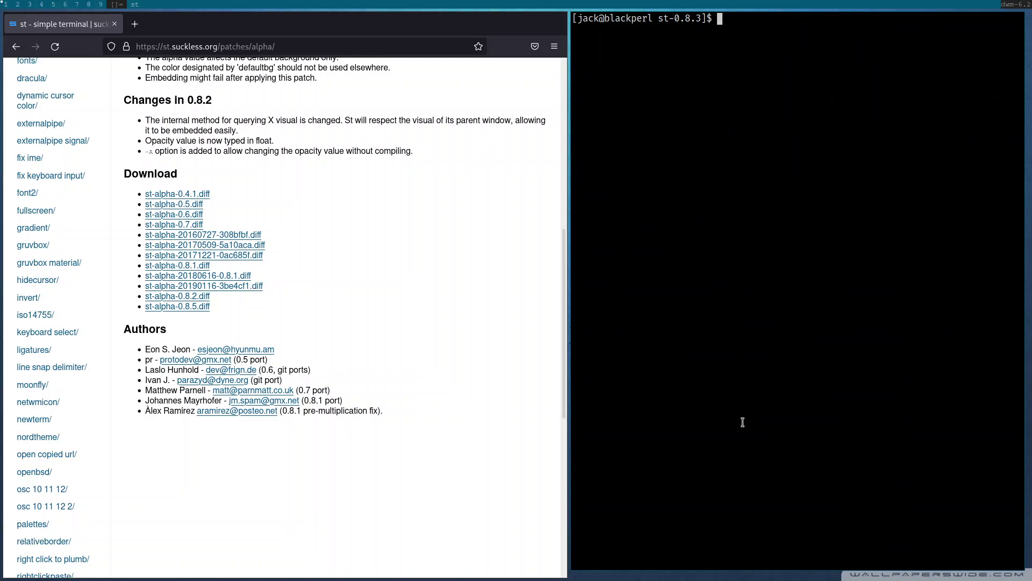
key(alt+k)
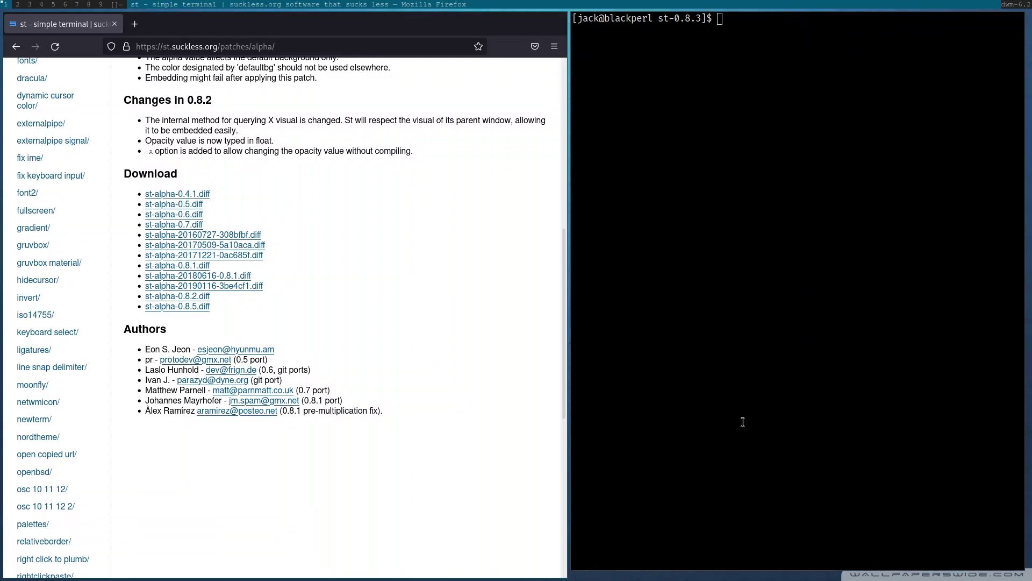
key(alt+shift+Return)
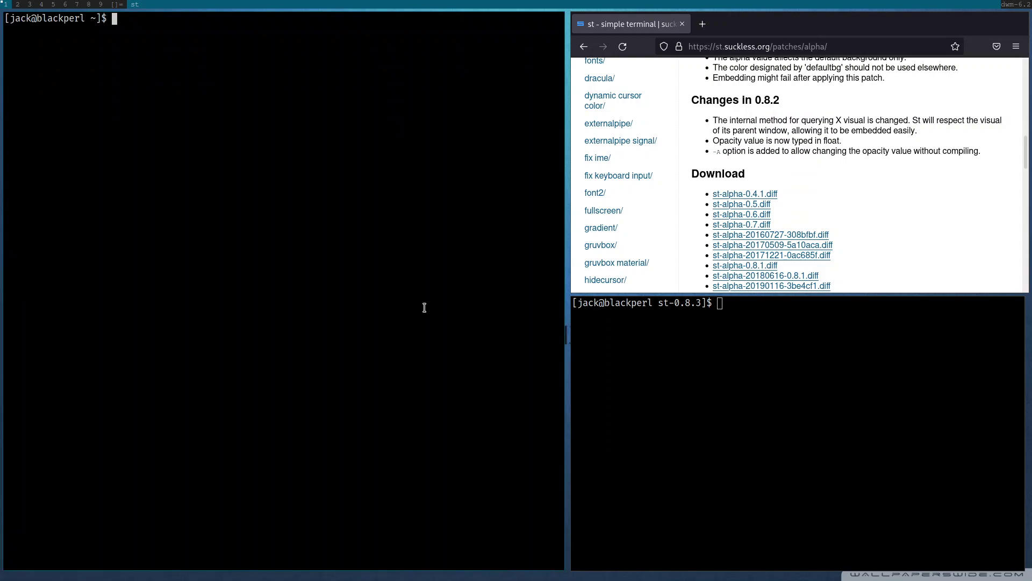
Close the st window, open a fresh one and list the home folder, leaving a cleared terminal.
key(alt+shift+c)
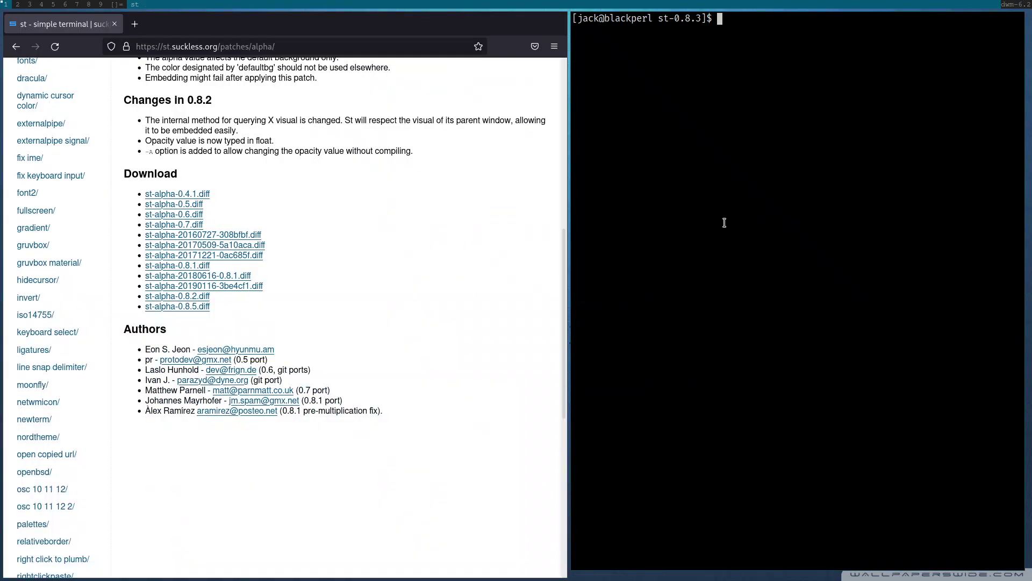
key(alt+shift+Return)
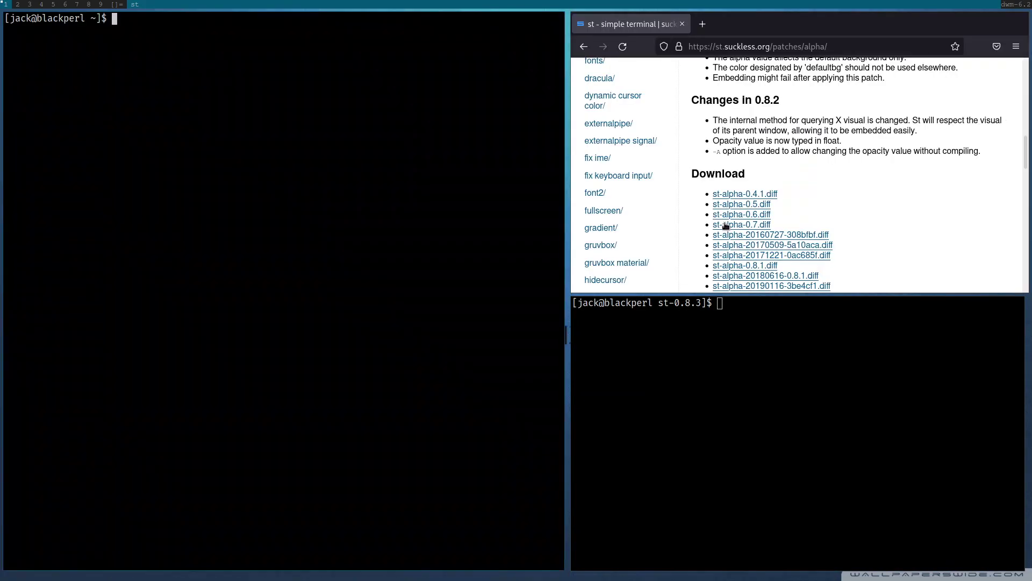
text(ls)
key(Return)
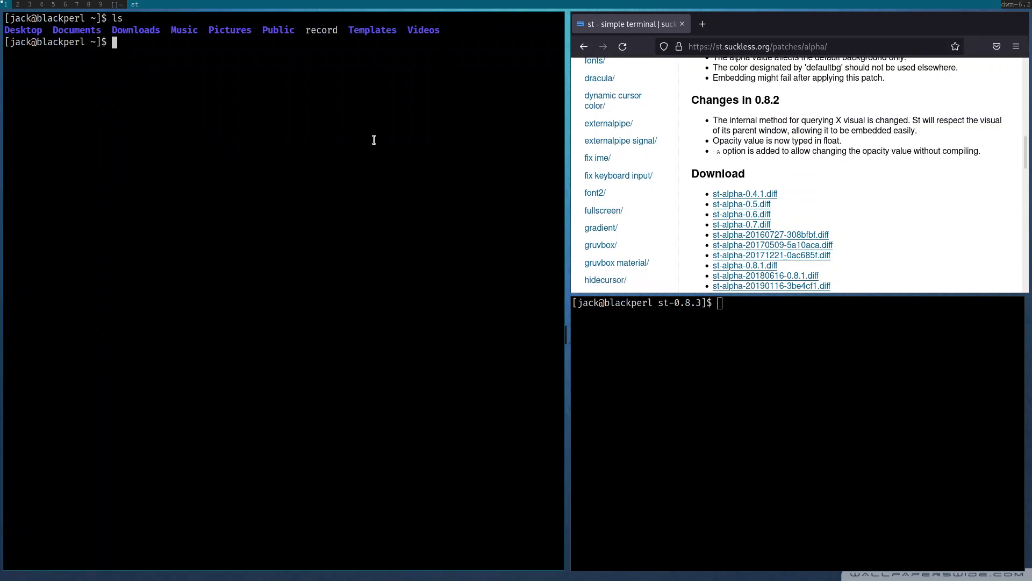
key(ctrl+l)
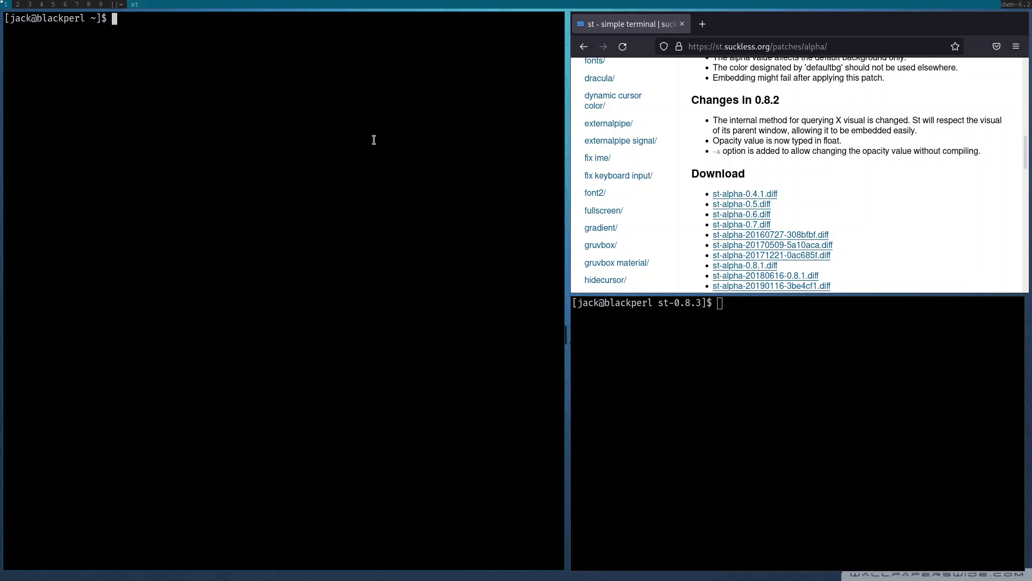
Copy /etc/xdg/picom.conf into the .config folder.
text(cp /etc/xdg/p)
key(Tab)
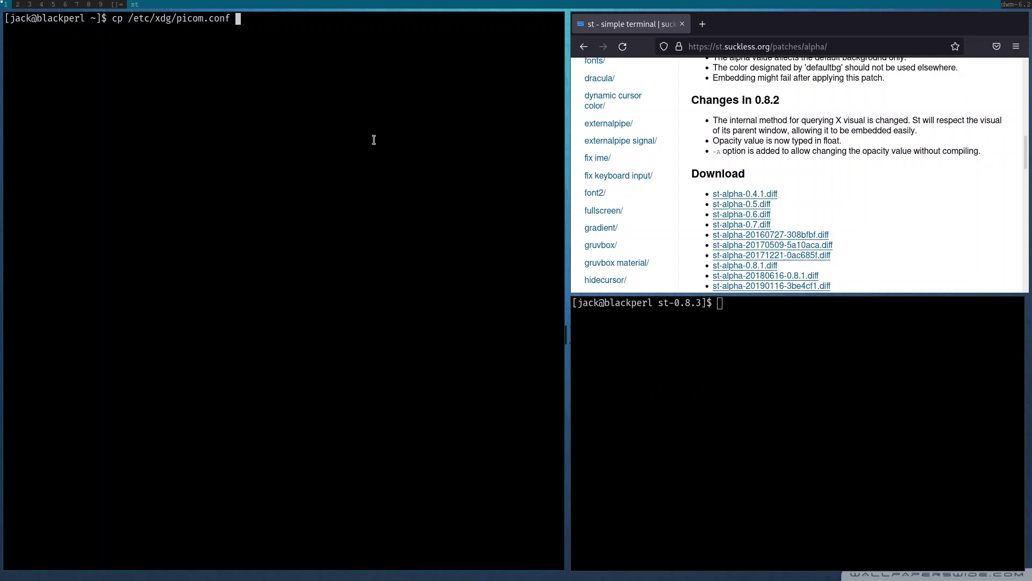
text(.config/)
key(Return)
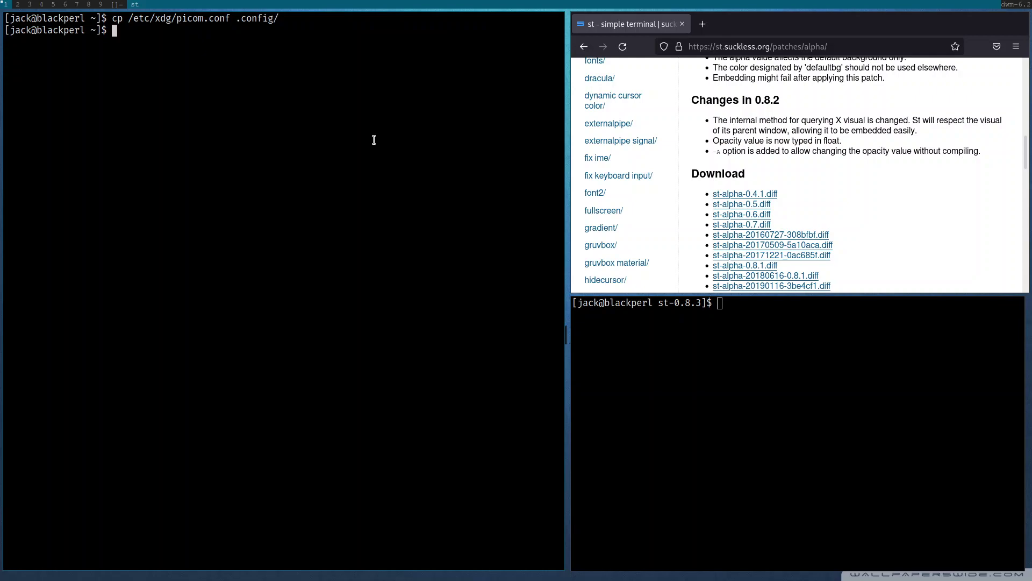
Change into the .config folder and list its contents on a cleared terminal.
key(ctrl+l)
text(ls)
key(Return)
text(cd ,co)
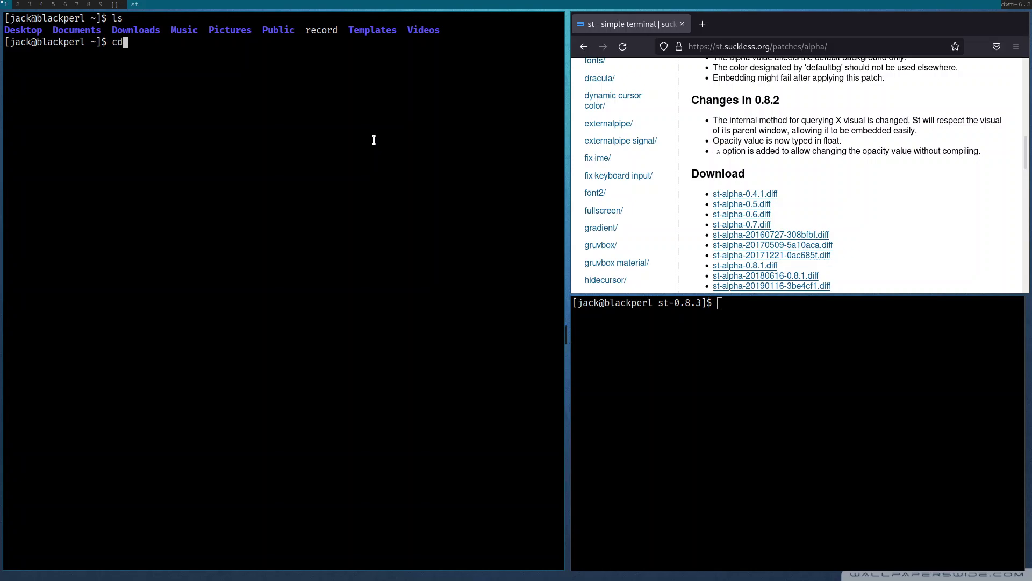
key(BackSpace)
key(BackSpace)
key(BackSpace)
text(.config)
key(Return)
key(ctrl+l)
text(ls)
key(Return)
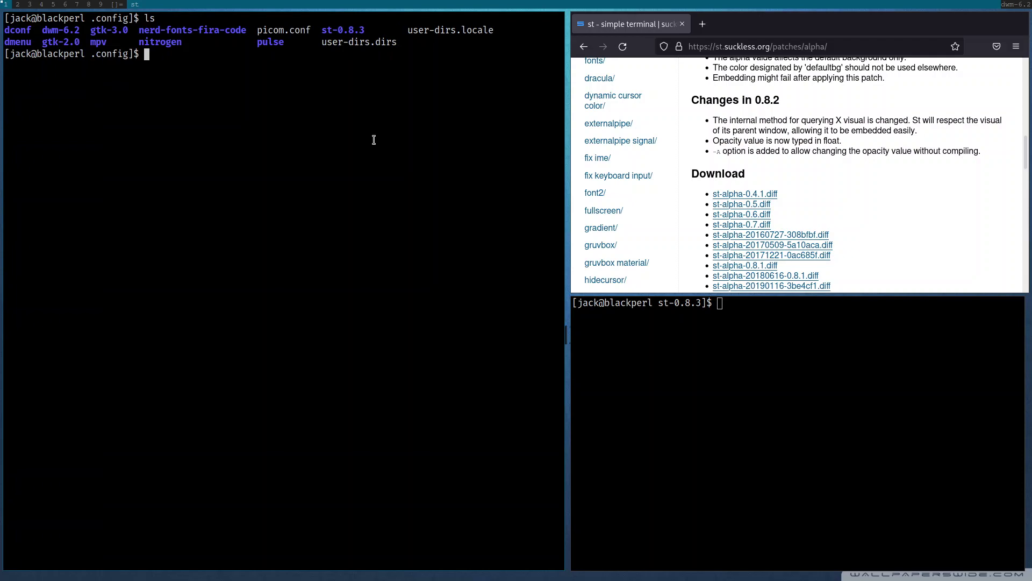
Open the copied picom.conf in nvim.
text(nvim picom.conf)
key(Return)
key(j)
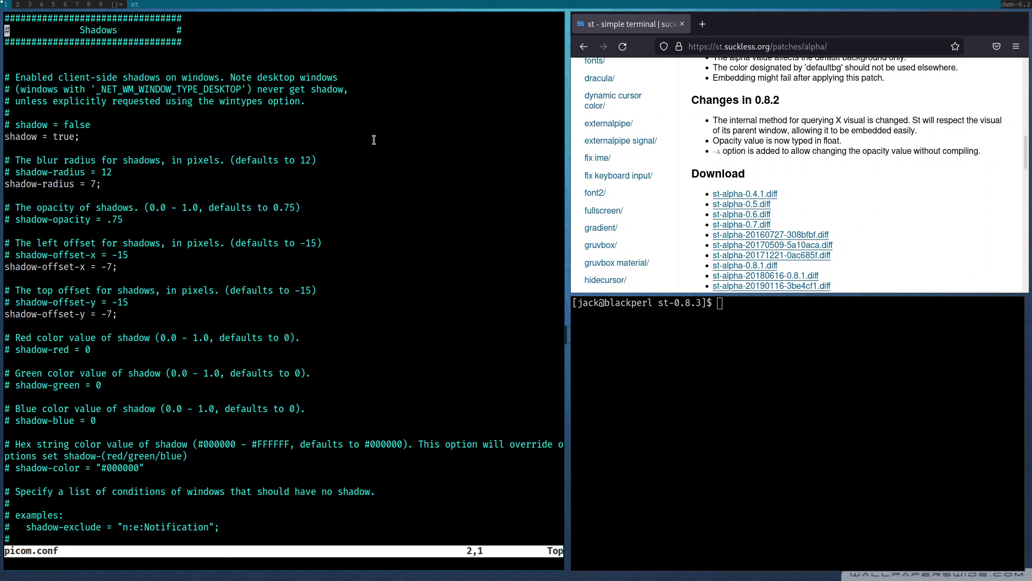
key(j)
key(j)
key(j)
key(j)
key(j)
key(j)
key(j)
key(j)
key(j)
key(j)
key(j)
key(j)
key(j)
key(j)
key(j)
key(j)
Find vsync in picom.conf, comment out the vsync = true line with #, and save and quit to a cleared terminal.
key(slash)
key(Escape)
key(slash)
text(vsync)
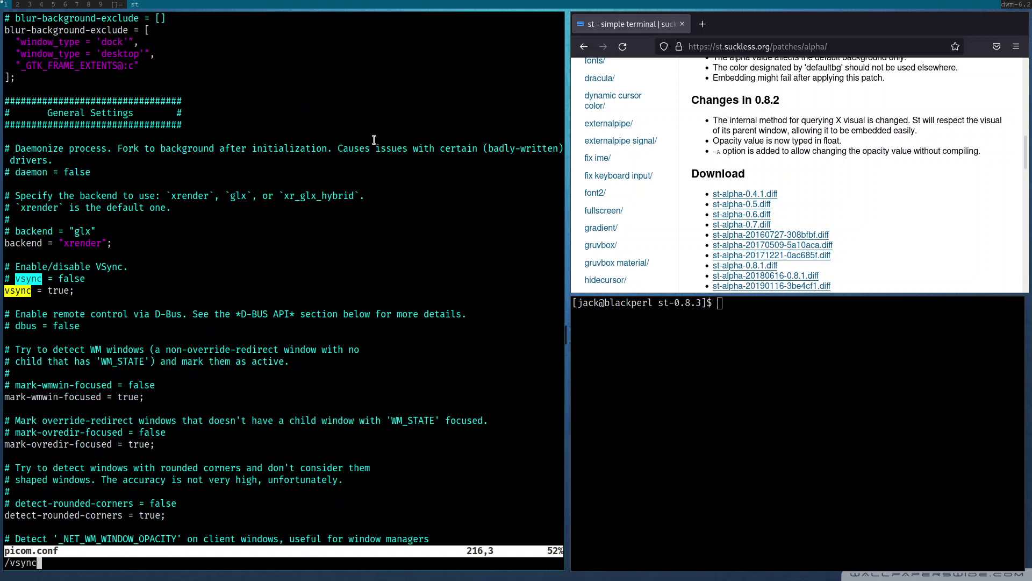
key(Return)
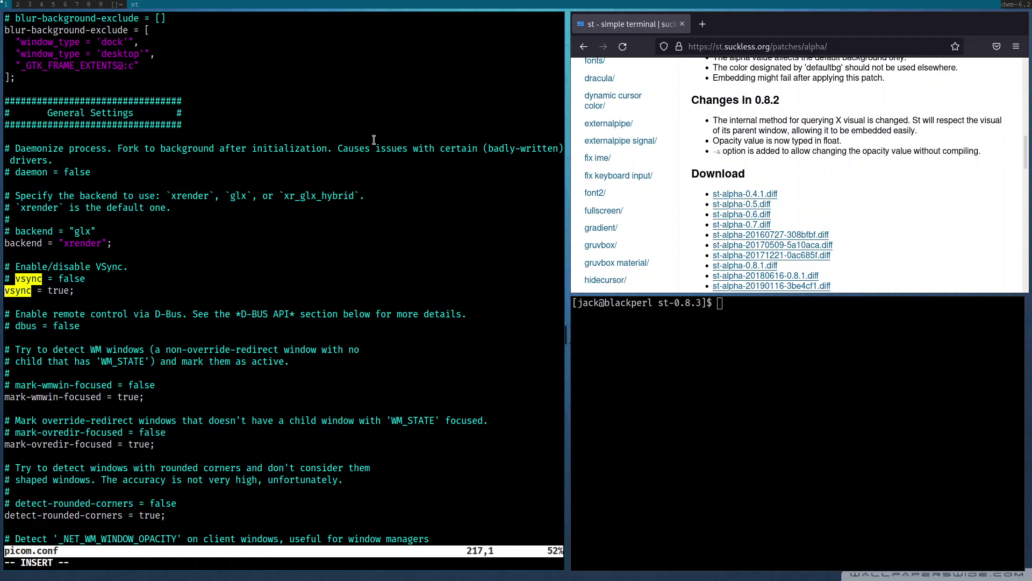
text(#)
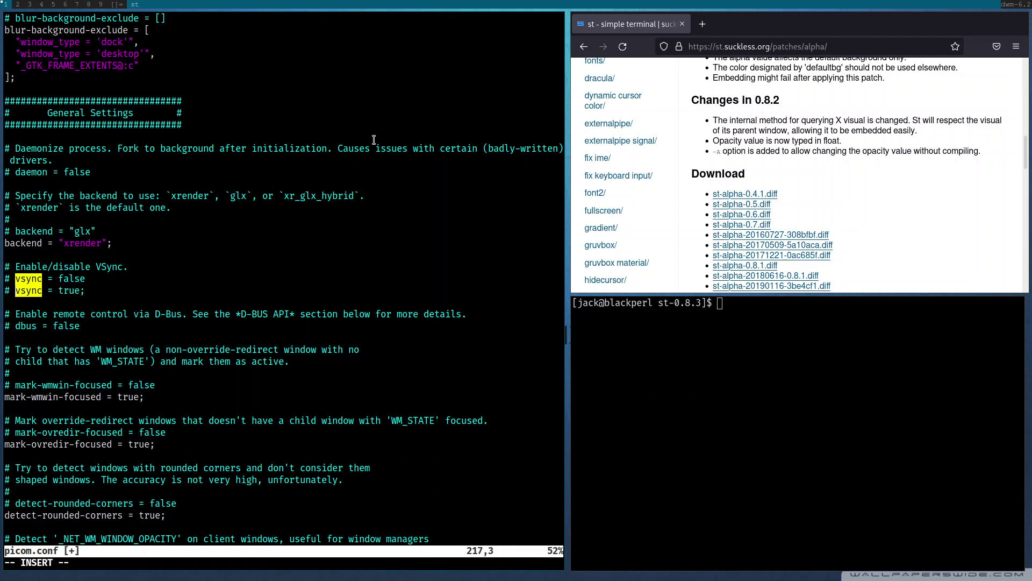
key(Escape)
text(:wq)
key(Return)
key(ctrl+l)
text(ls)
key(Return)
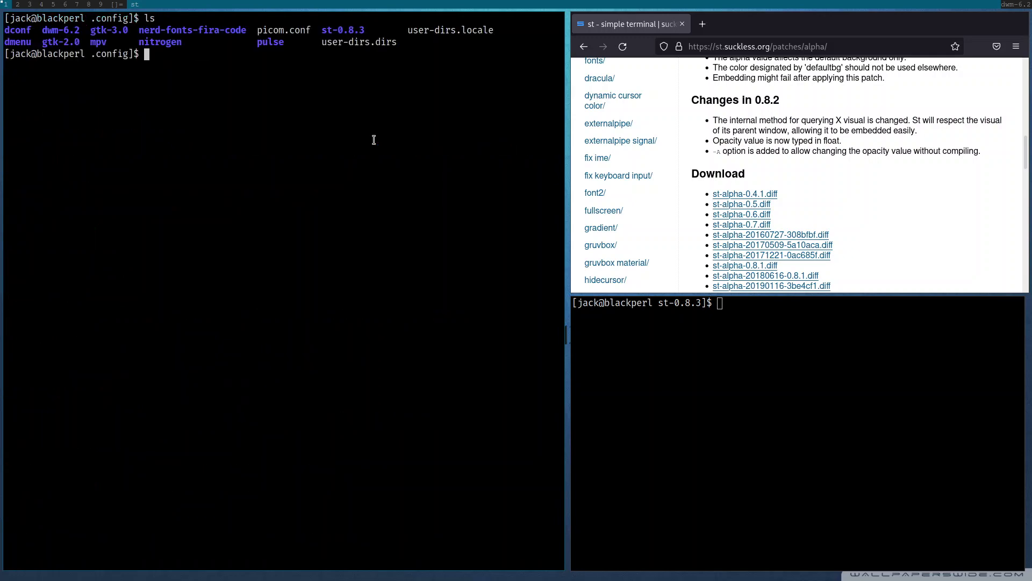
key(ctrl+l)
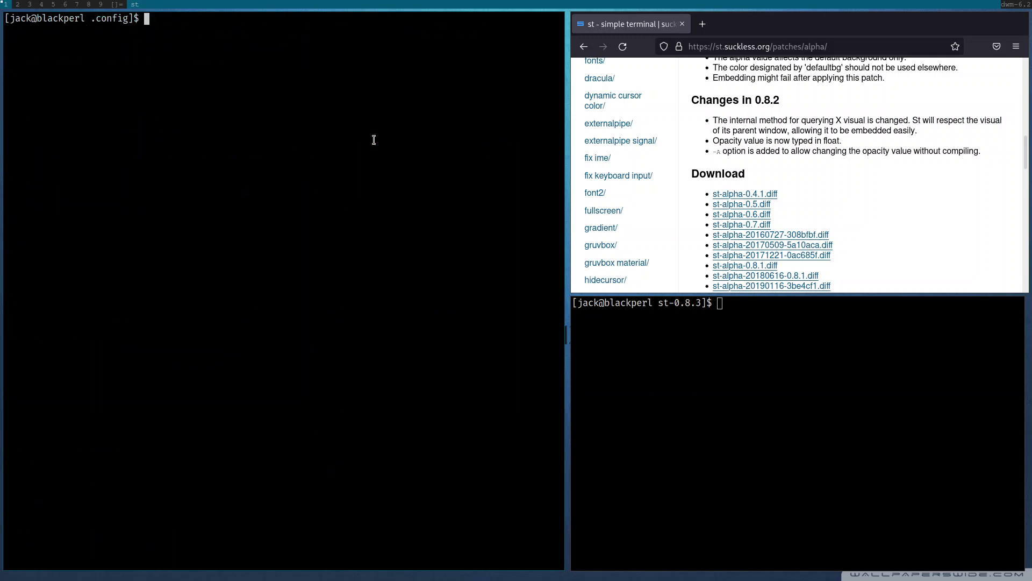
Close the .config terminal, then open and close fresh st windows to check their background transparency.
key(ctrl+d)
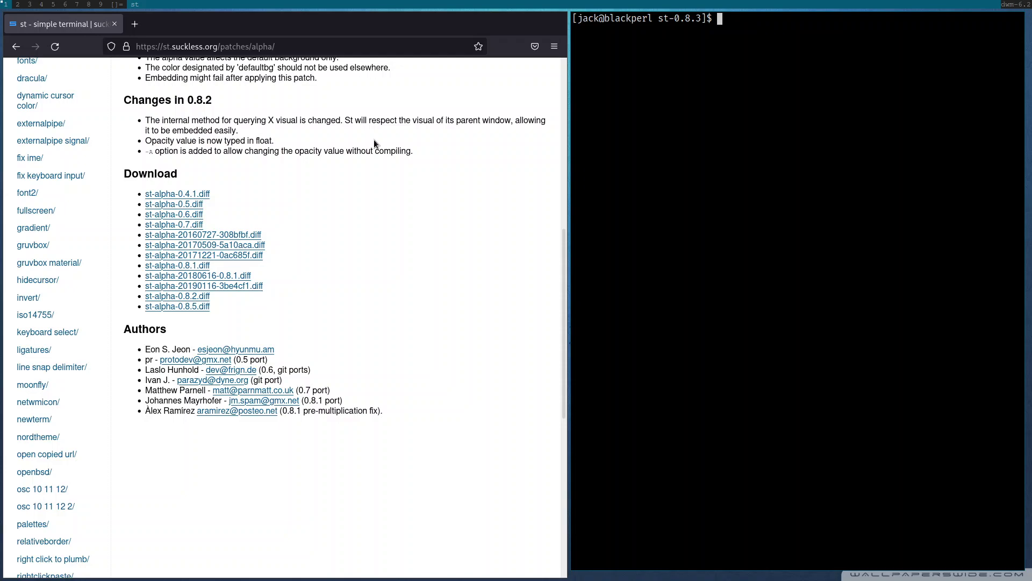
key(shift+alt+Return)
key(ctrl+d)
key(alt+k)
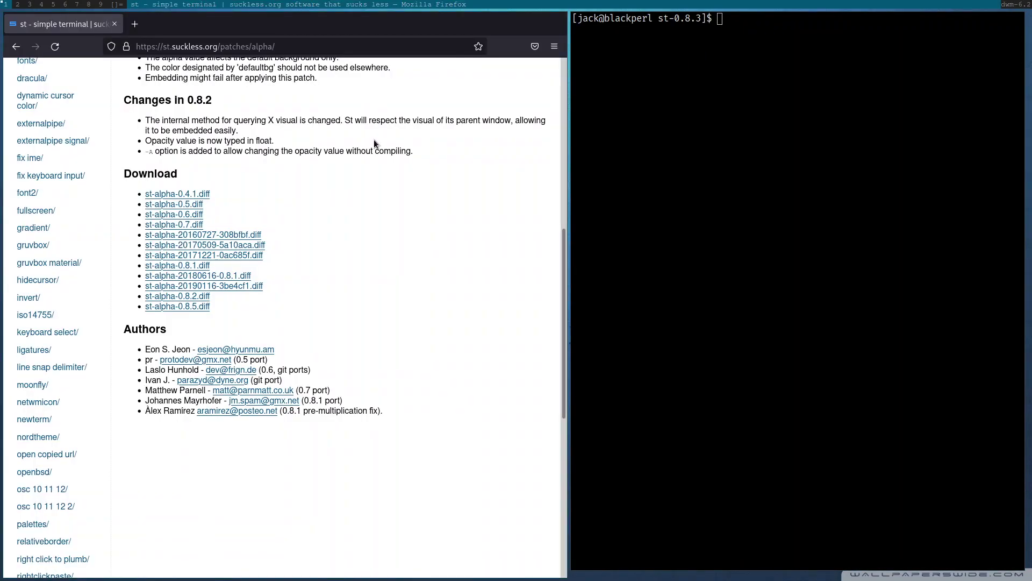
key(shift+alt+Return)
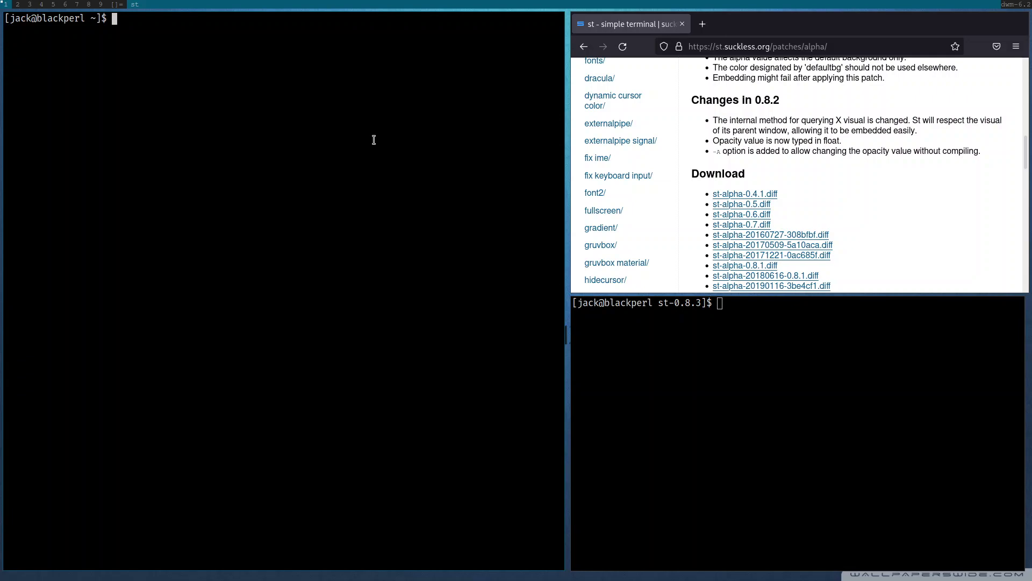
key(shift+alt+c)
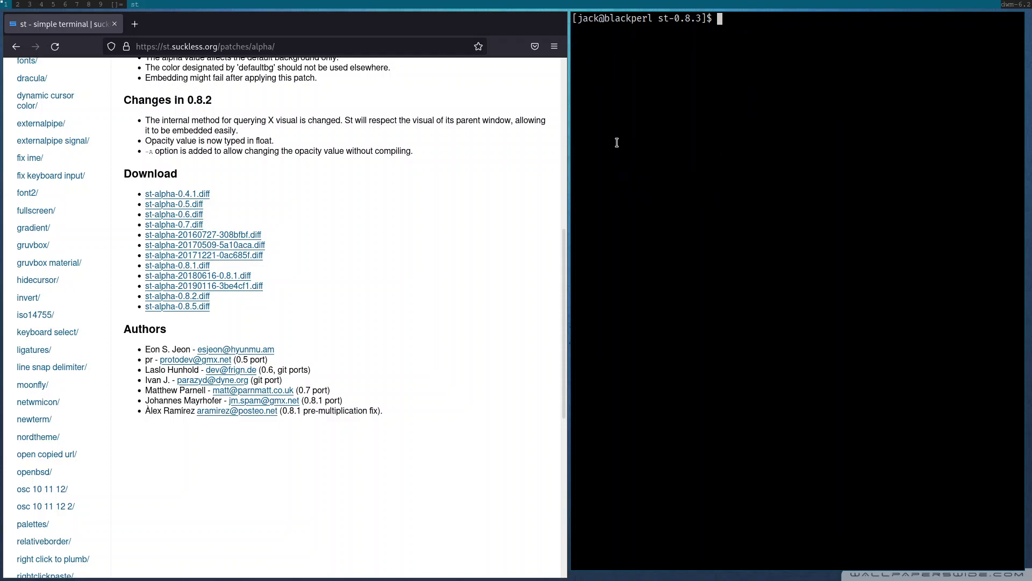
Open st's config.def.h in nvim from the st-0.8.3 terminal.
text(conf)
key(BackSpace)
key(BackSpace)
key(BackSpace)
key(BackSpace)
text(nvi)
key(BackSpace)
key(BackSpace)
key(BackSpace)
text(nvimcconfig.def.h)
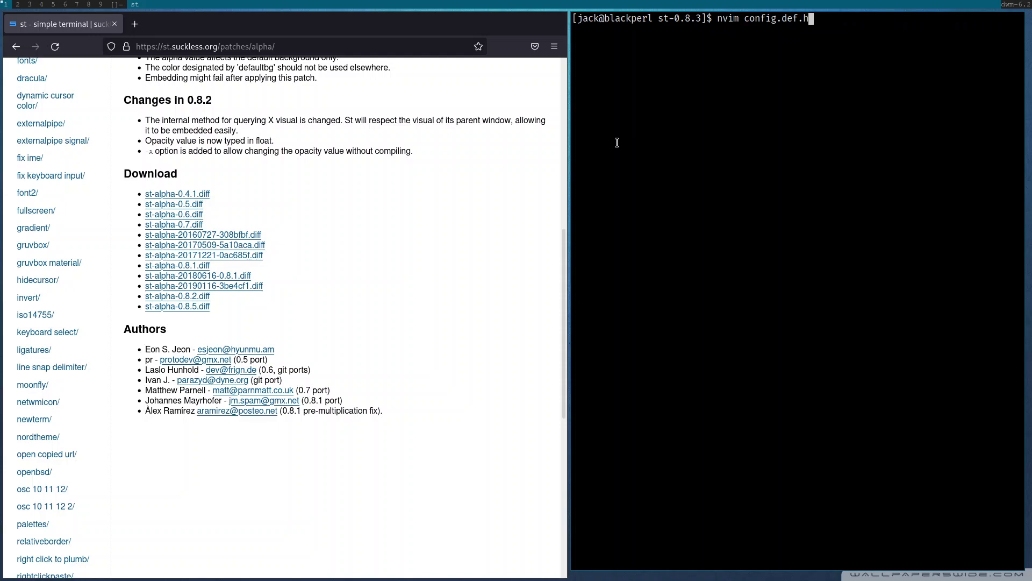
key(Return)
text(j)
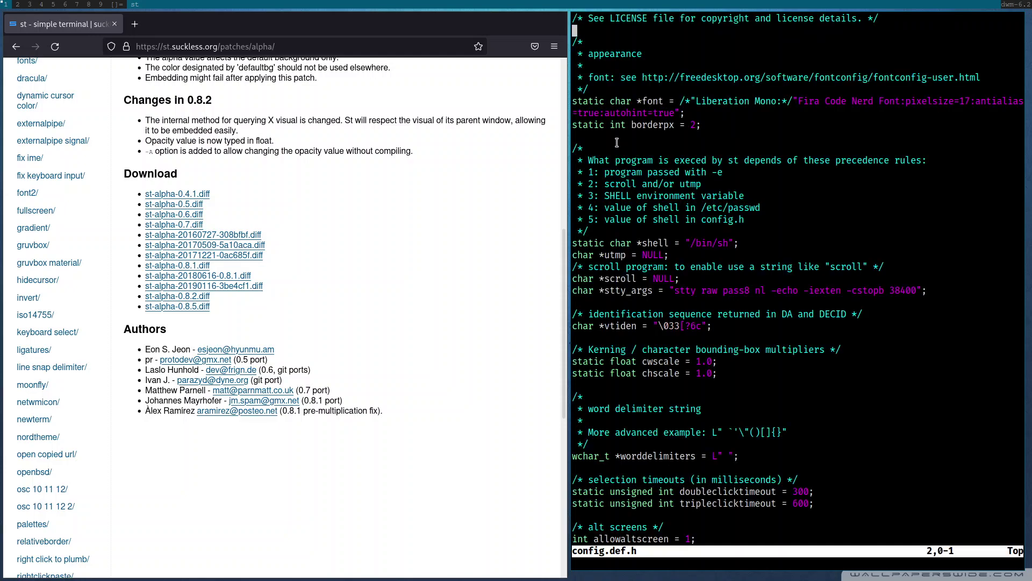
Search config.def.h for alpha to check the background opacity, then save and quit to a cleared terminal.
text(/aplha)
key(BackSpace)
key(BackSpace)
key(BackSpace)
key(BackSpace)
text(lpha)
key(Return)
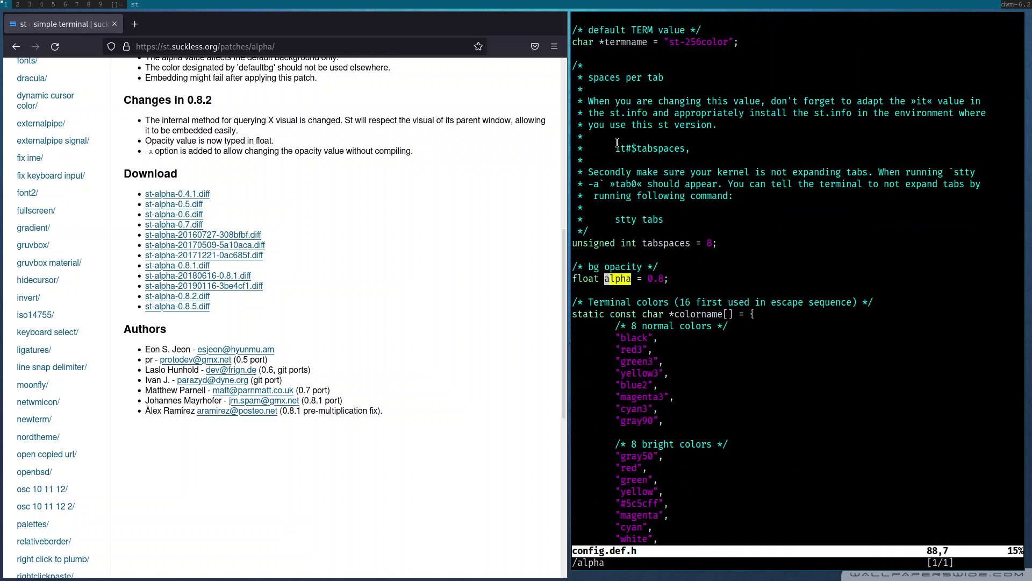
key(l)
key(l)
key(w)
text(w:wq)
key(Return)
key(ctrl+l)
text(ls)
key(Return)
key(ctrl+l)
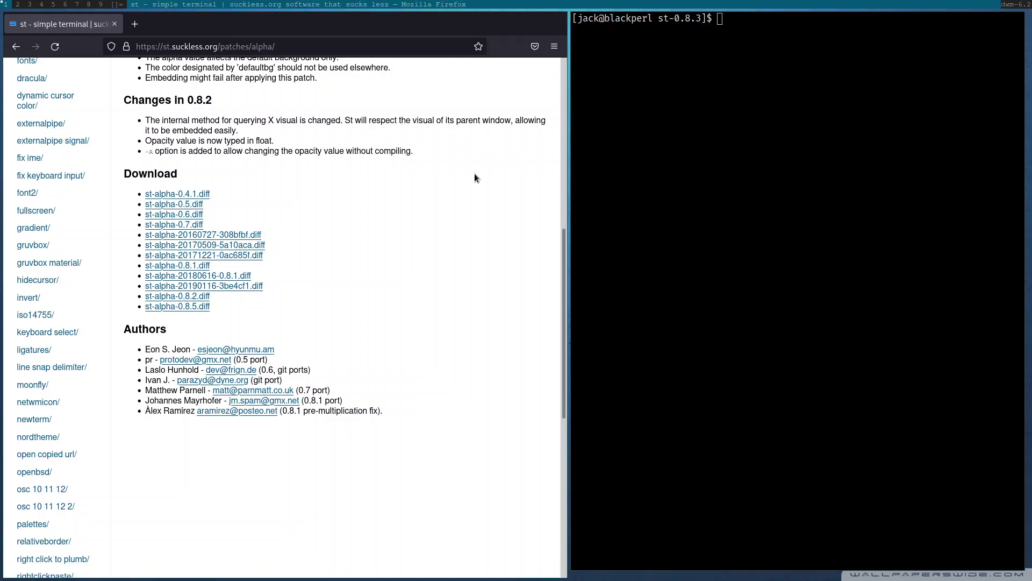
Close the browser window and reboot the virtual machine by running reboot from dmenu.
key(ctrl+w)
text(reboot)
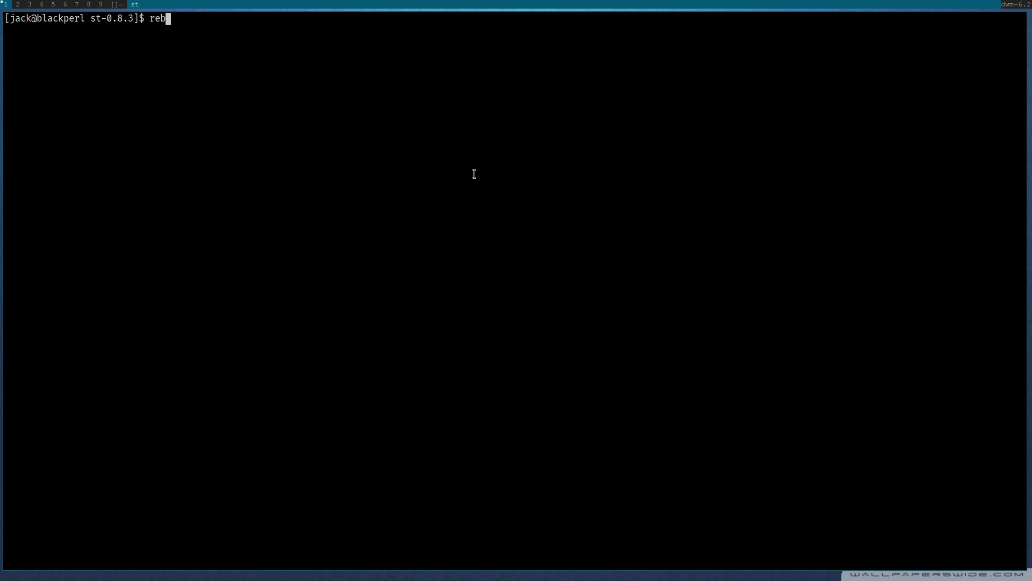
key(BackSpace)
key(BackSpace)
key(BackSpace)
key(BackSpace)
key(BackSpace)
key(BackSpace)
key(alt+p)
text(reboot)
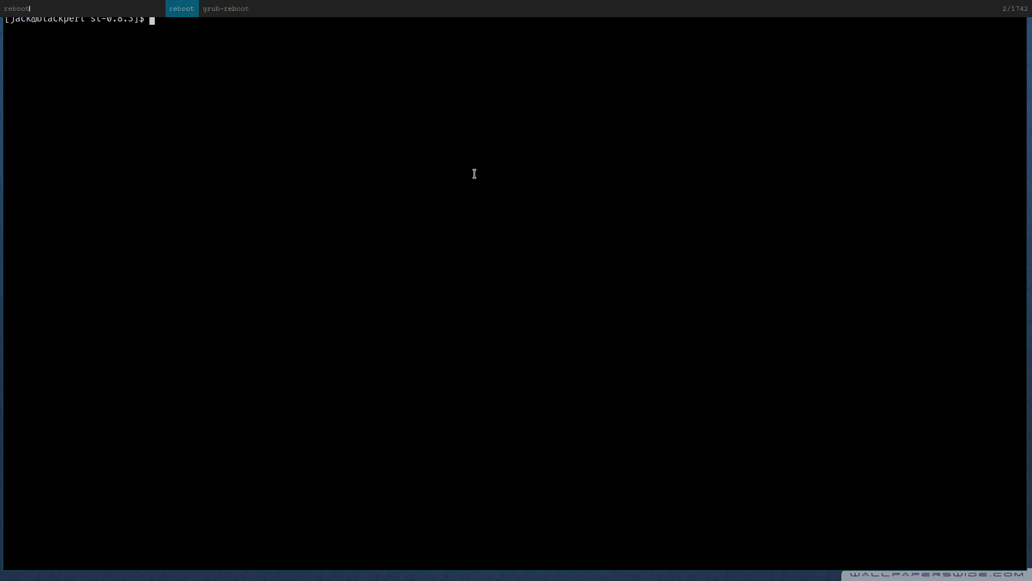
key(Return)
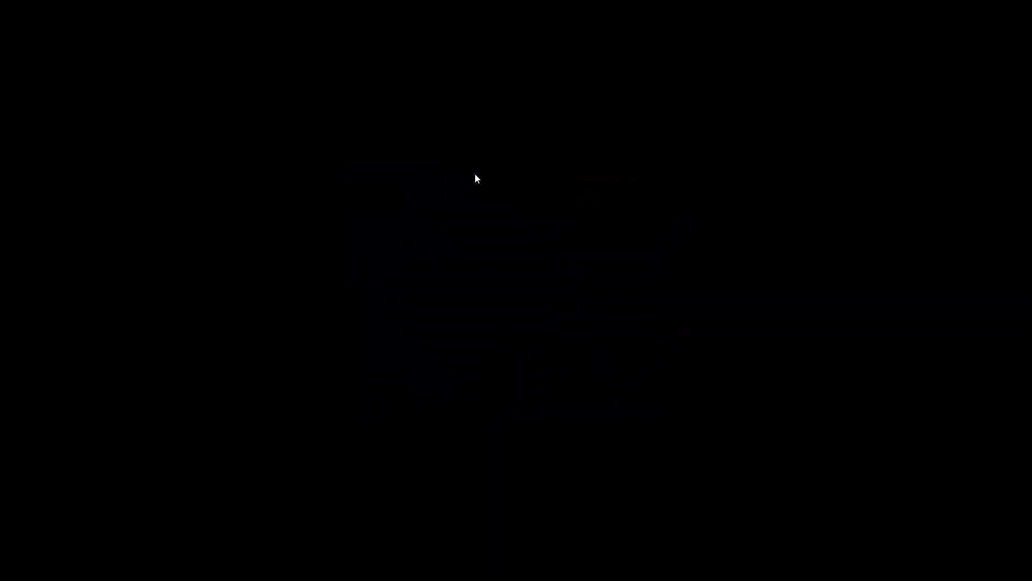
key(Return)
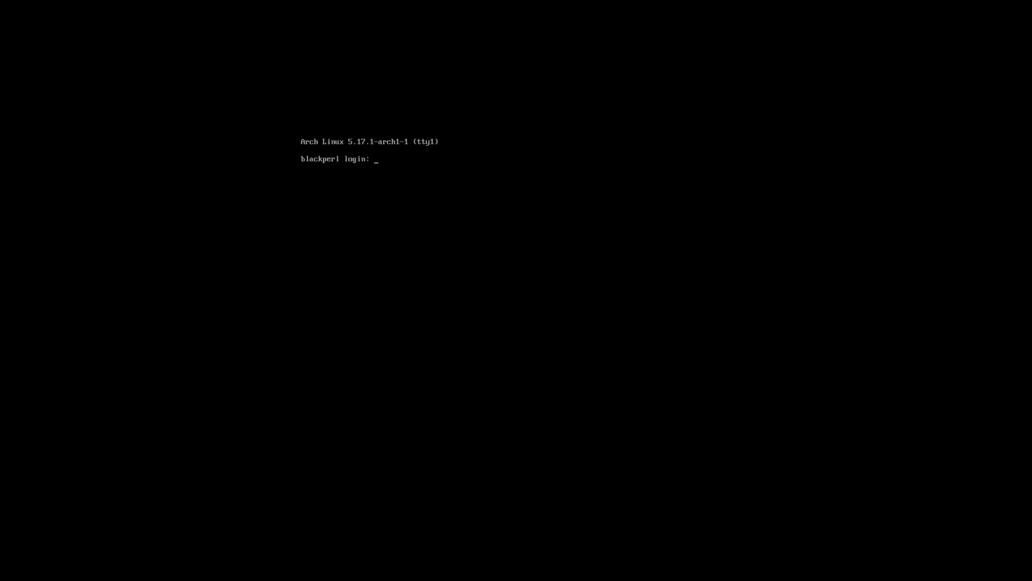
Log in with the username and account password, and start the graphical session with startx.
text(jack)
key(Return)
key(Return)
text(st)
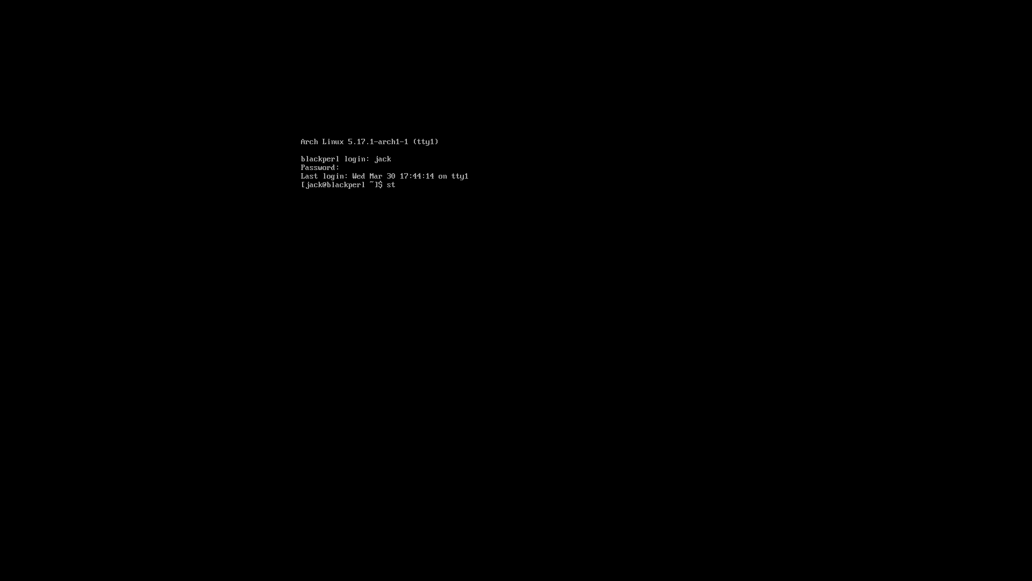
text(artx)
key(Return)
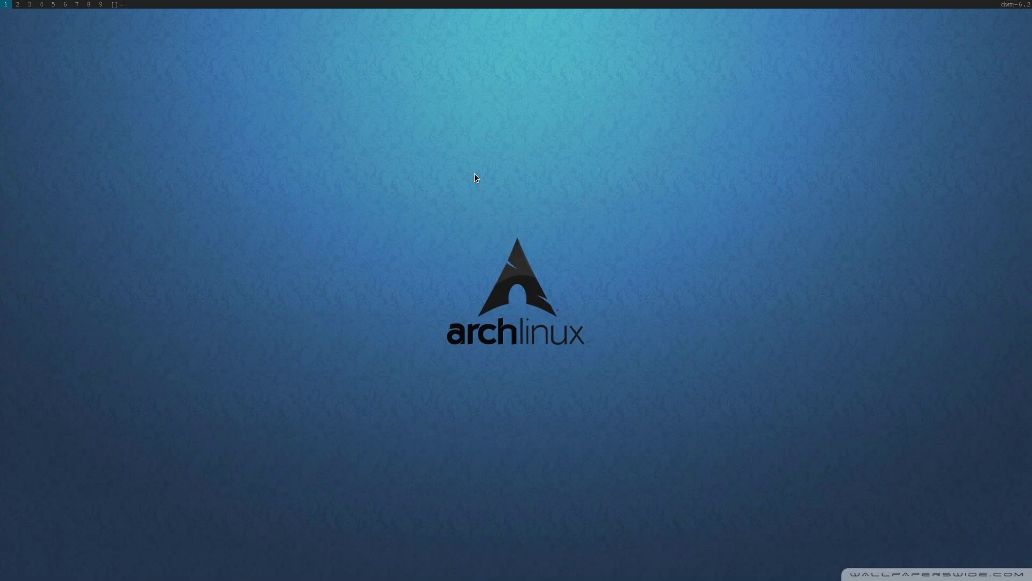
Open an st window and list the home folder in long format including hidden files.
key(alt+shift+Return)
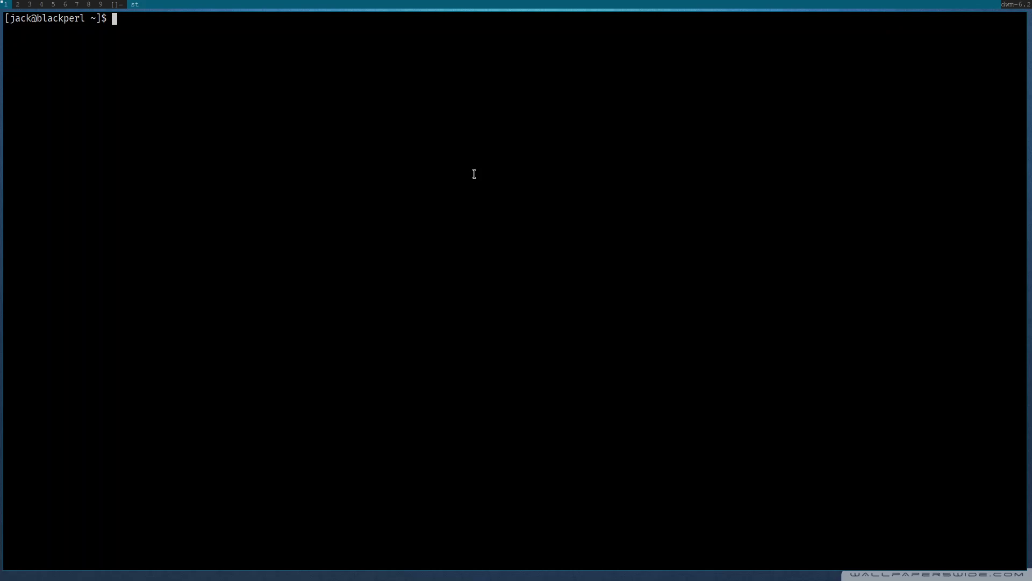
text(ls)
key(Return)
key(ctrl+l)
text(ls -la)
key(Return)
Change into .config/st-0.8.3 and list its files on a cleared terminal.
text(cd .c)
key(Tab)
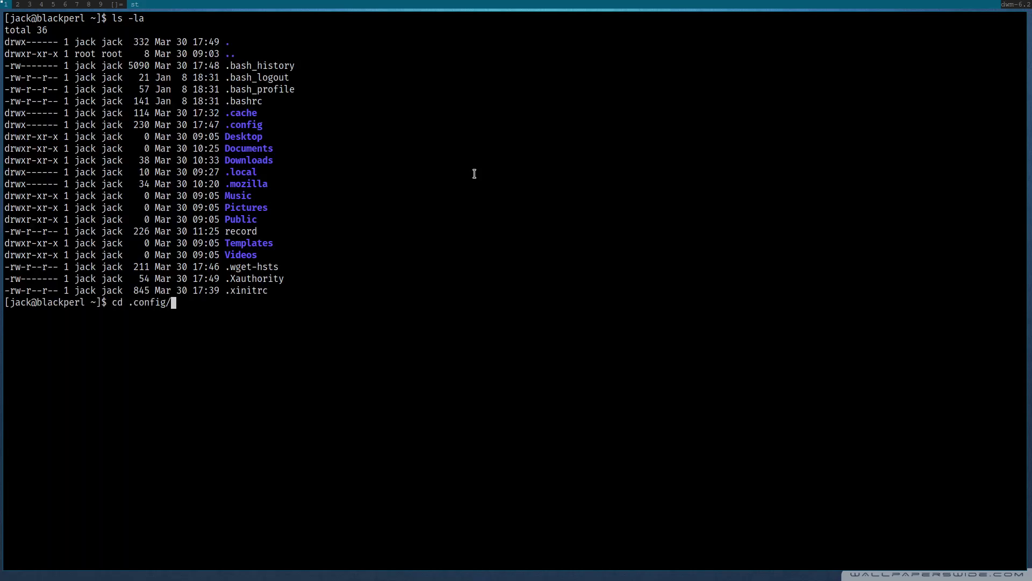
text(s)
key(Tab)
key(Return)
text(;s)
key(Return)
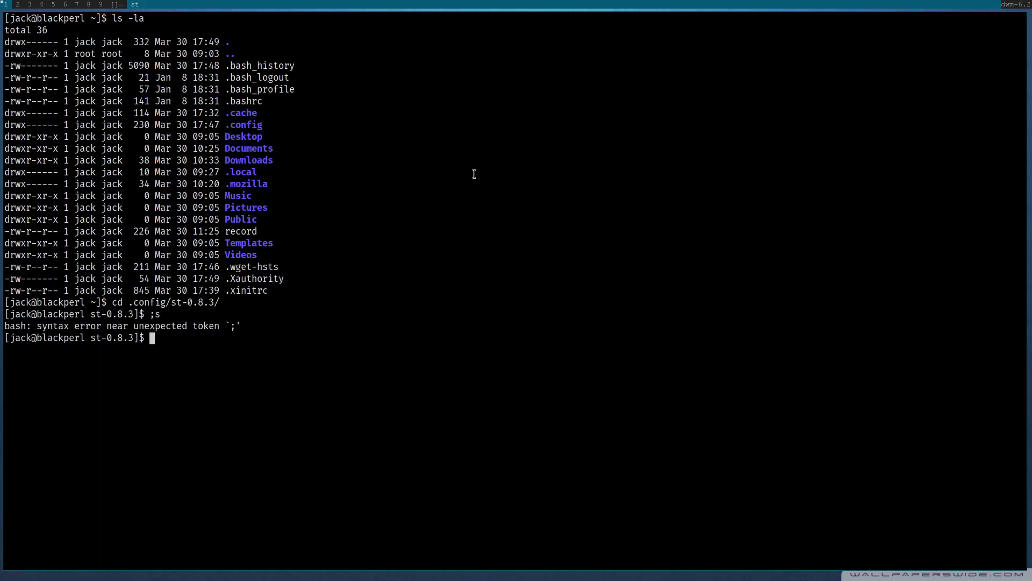
key(ctrl+l)
text(ls)
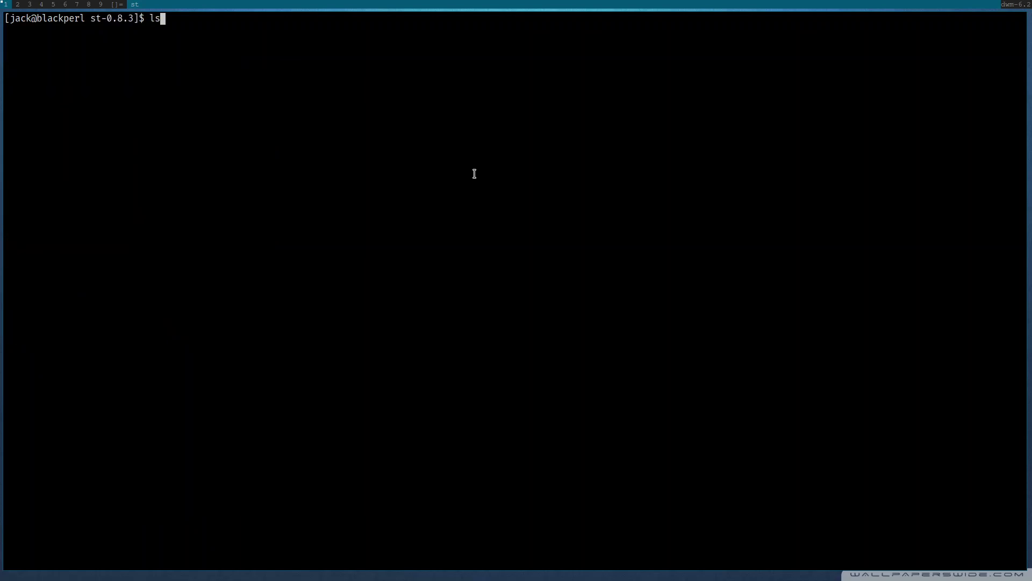
key(Return)
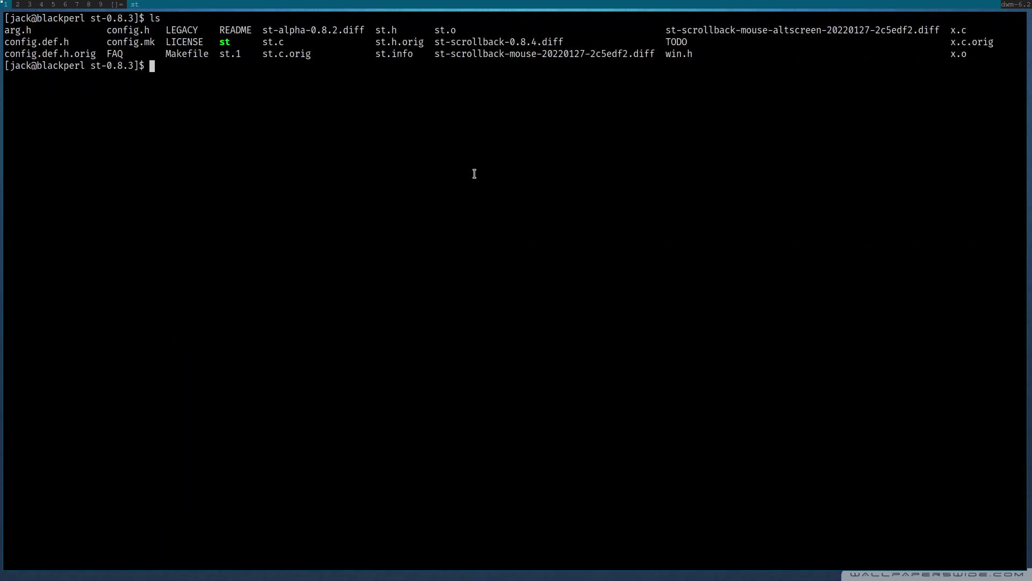
Open config.def.h from the st-0.8.3 folder in nvim.
text(nvim .)
key(BackSpace)
text(c)
key(Tab)
text(d)
key(Tab)
key(Return)
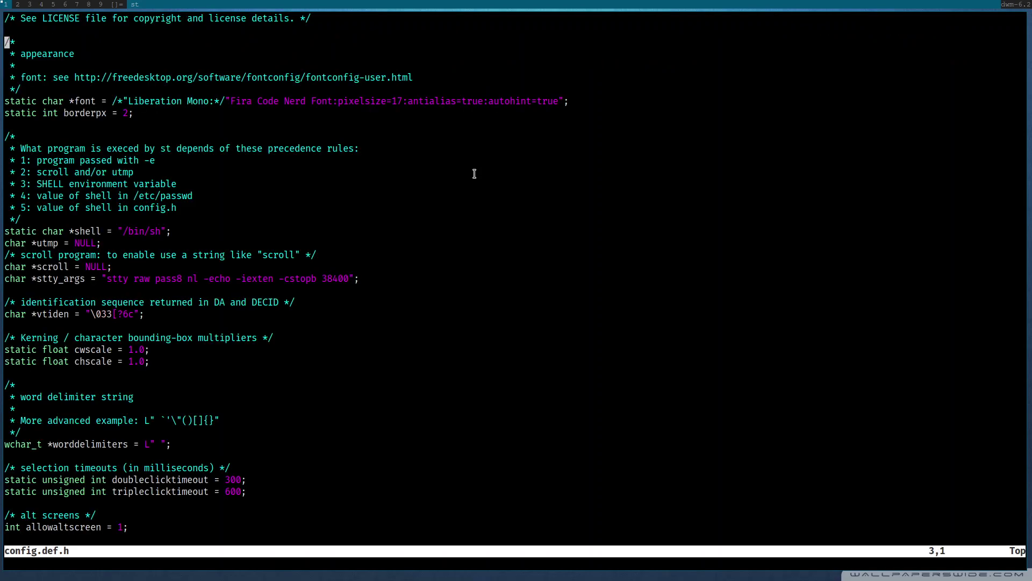
Search config.def.h for alpha to reach the background opacity setting.
key(j)
key(j)
key(j)
key(j)
key(j)
key(j)
key(j)
key(j)
key(slash)
text(alpha)
key(Return)
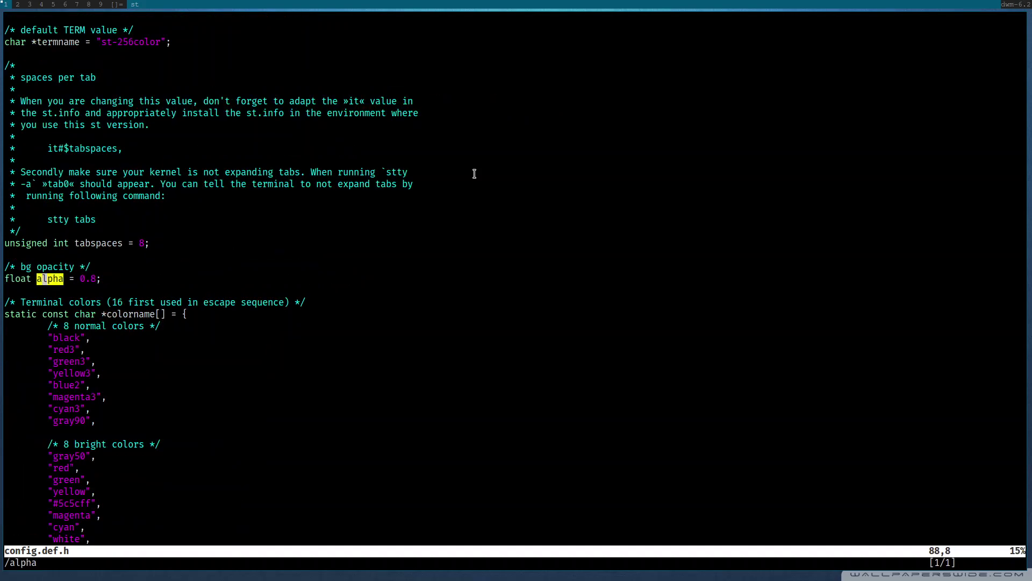
Set the st background opacity alpha to 0.7 in config.def.h, then save and close the file.
key(l)
key(l)
key(l)
key(l)
key(l)
key(l)
key(l)
key(l)
key(l)
text(s9)
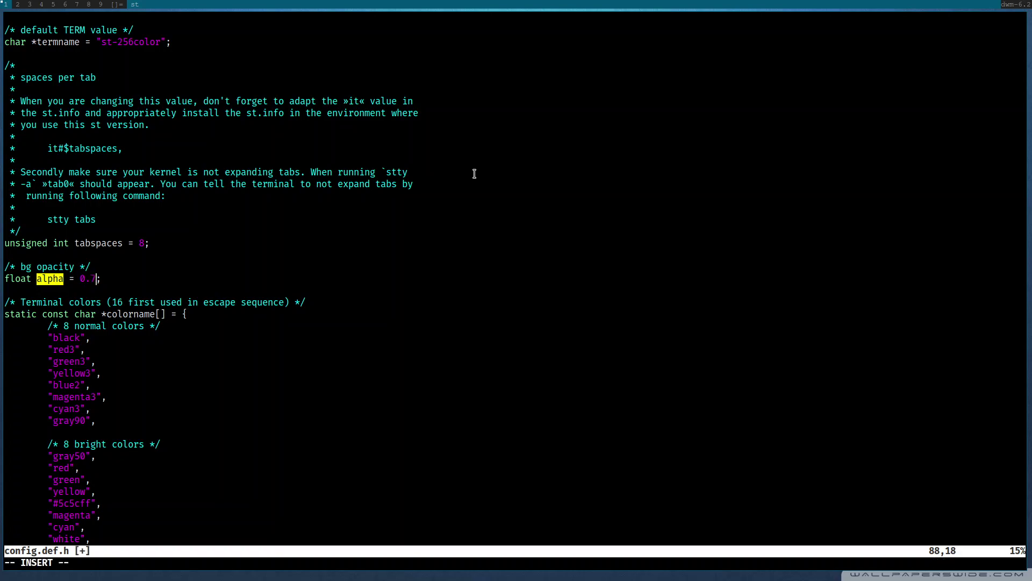
key(Escape)
text(:wq)
key(Return)
Go up to the .config folder and list its files on a cleared terminal.
key(ctrl+l)
text(cd ..)
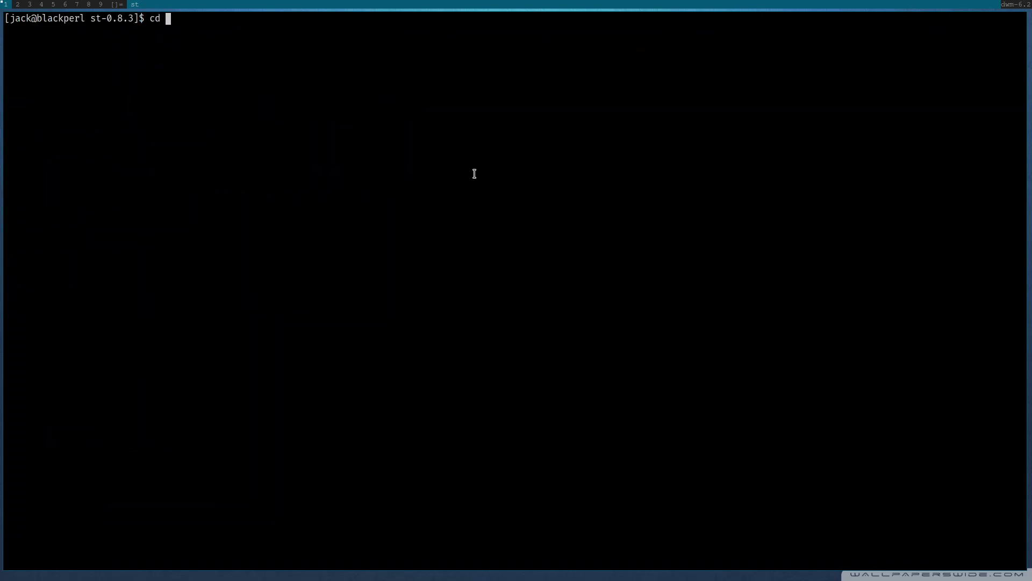
key(Return)
key(ctrl+l)
text(l)
key(Return)
key(ctrl+l)
text(ls)
key(Return)
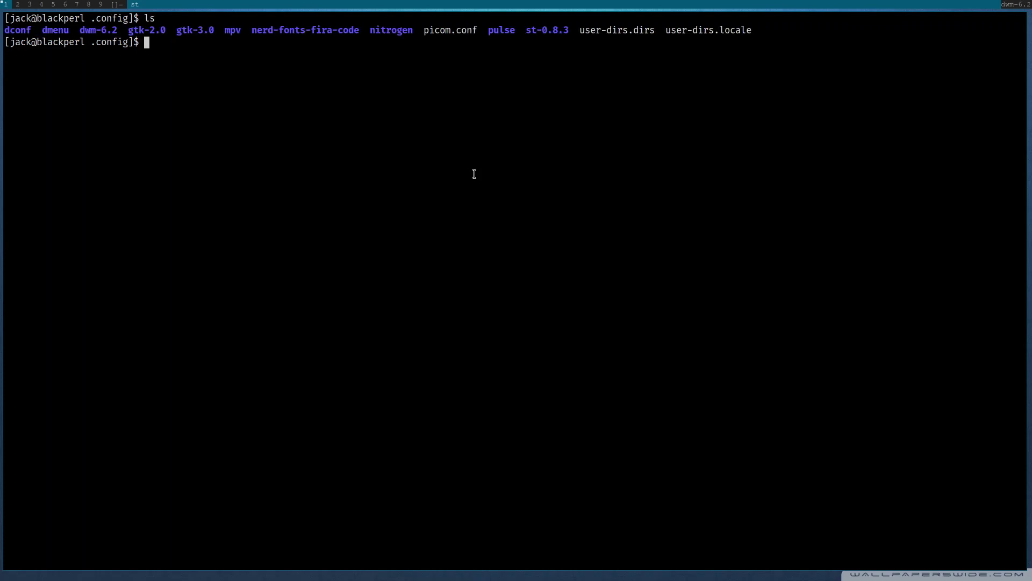
Open picom.conf in nvim and examine its shadow, fading and transparency settings.
text(nvim picom.conf)
key(Return)
key(j)
key(j)
key(j)
key(j)
key(j)
key(j)
key(j)
key(j)
key(j)
key(j)
key(j)
key(j)
key(j)
key(j)
key(j)
key(j)
key(j)
key(j)
key(j)
key(j)
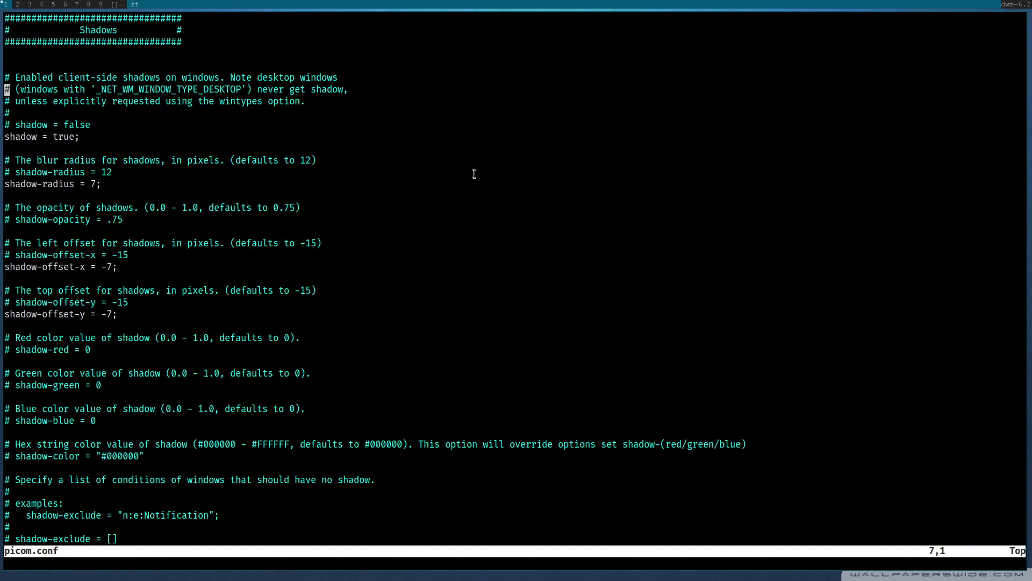
key(j)
key(j)
key(j)
key(j)
key(j)
key(j)
key(j)
key(j)
key(j)
key(j)
key(j)
key(j)
key(j)
key(j)
key(j)
key(j)
key(j)
key(j)
key(j)
key(j)
key(j)
key(j)
key(j)
key(j)
key(j)
key(j)
key(j)
key(j)
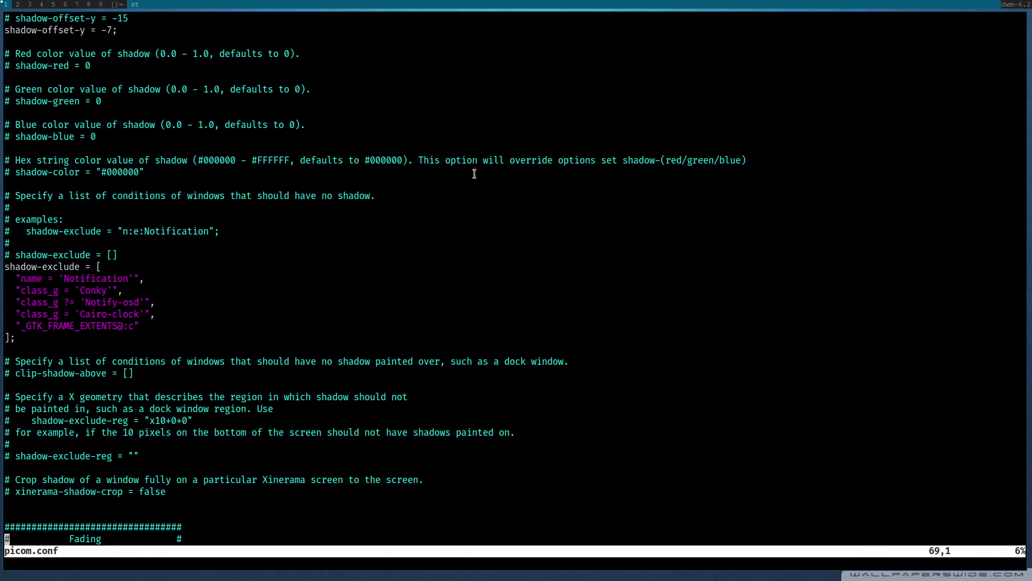
key(j)
key(j)
key(j)
key(j)
key(j)
key(j)
key(j)
key(j)
key(j)
key(j)
key(j)
key(j)
key(j)
key(j)
key(j)
key(j)
key(j)
key(j)
key(j)
key(j)
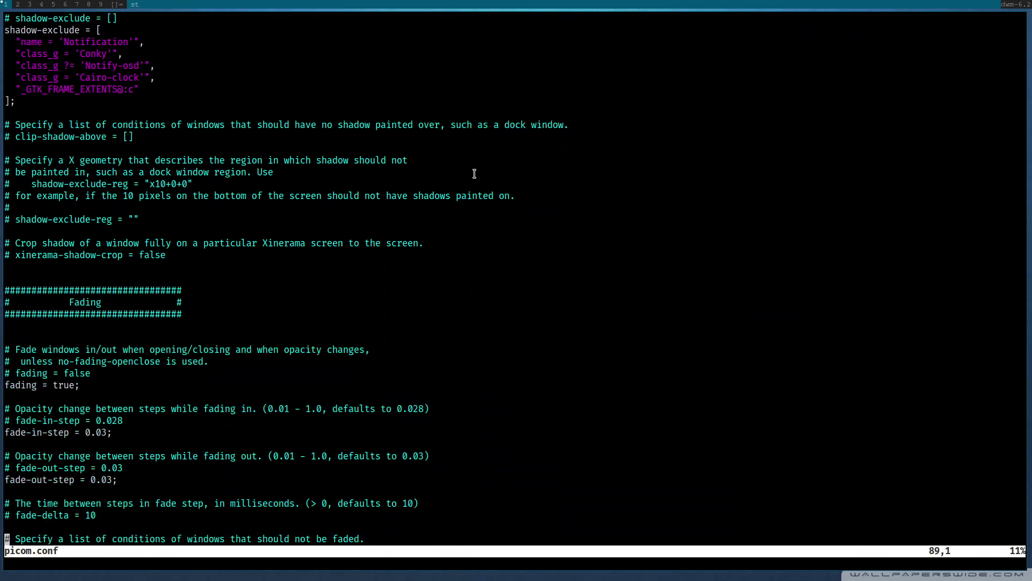
key(j)
key(j)
key(j)
key(j)
key(j)
key(j)
key(j)
key(j)
key(j)
key(j)
key(j)
key(j)
key(j)
key(j)
key(j)
key(j)
key(j)
key(j)
key(j)
key(j)
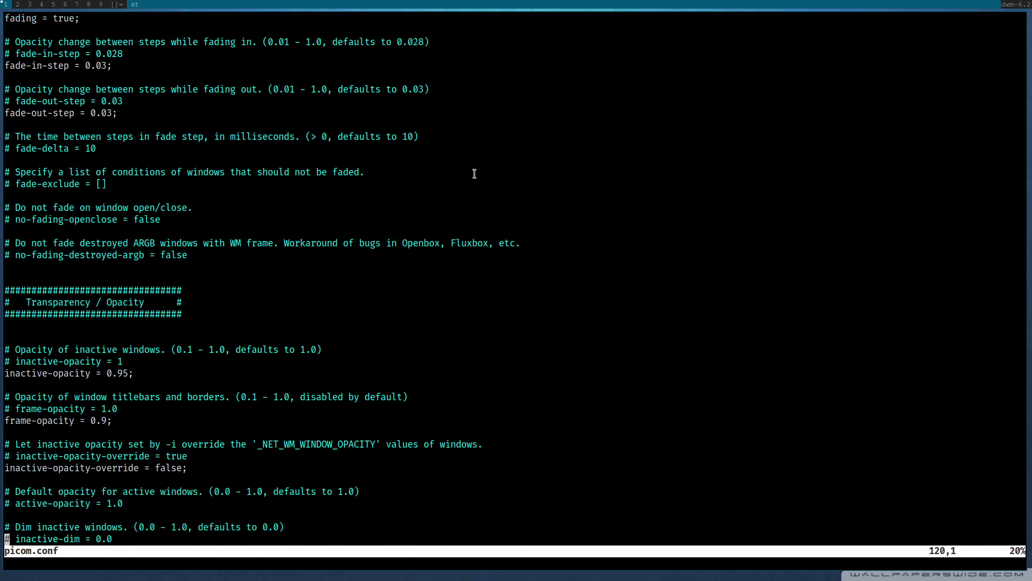
Find the vsync setting in picom.conf, uncomment the vsync = false line, and save and close the file.
text(/vsync)
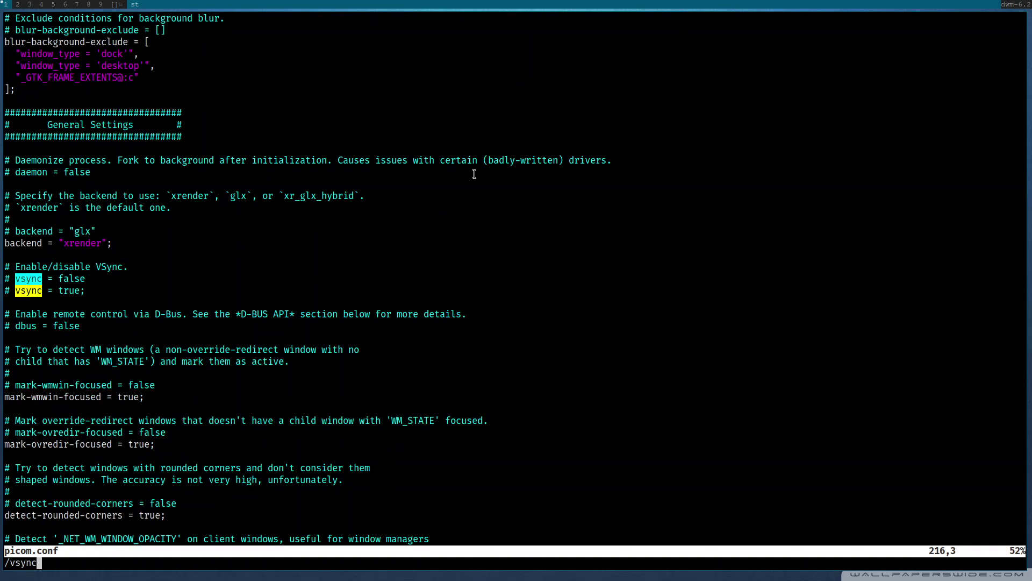
key(Return)
key(i)
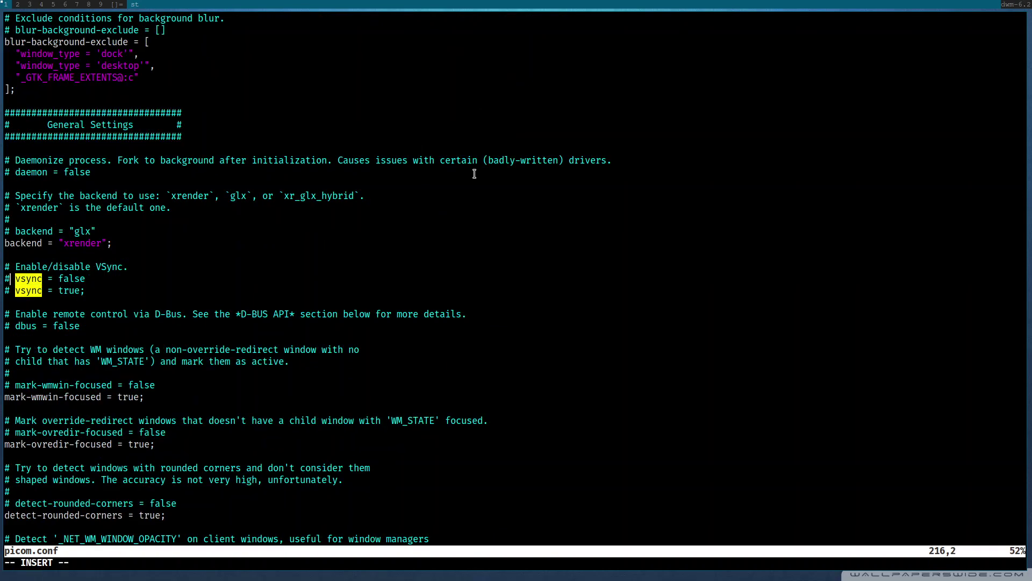
key(BackSpace)
key(Delete)
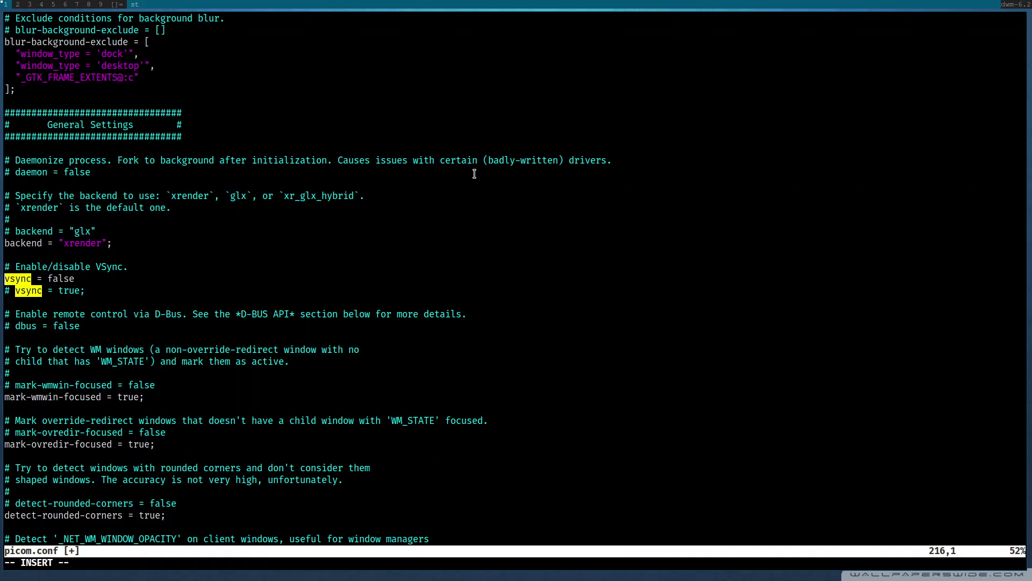
key(Escape)
text(:wq)
key(Return)
key(ctrl+l)
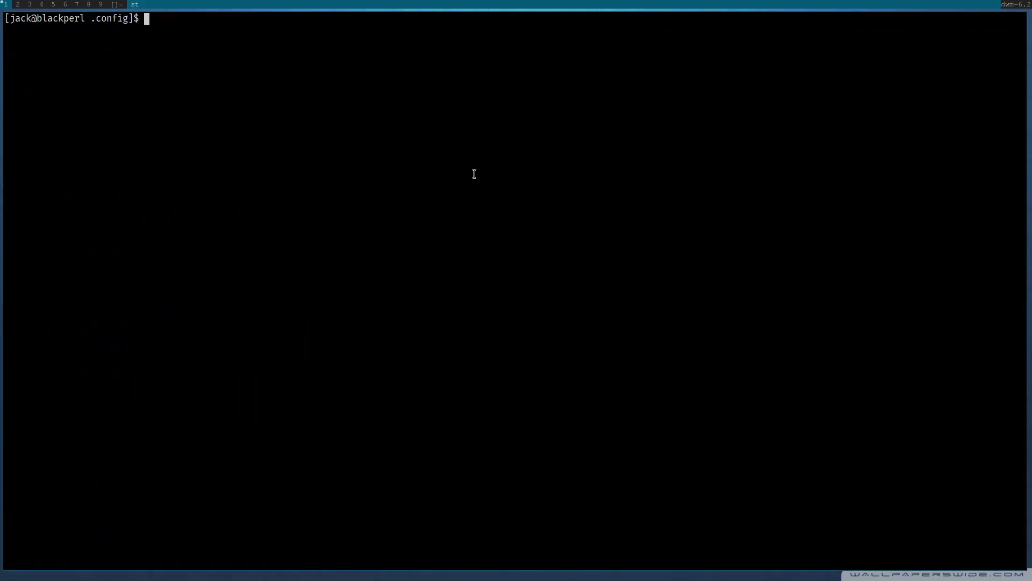
Open a second terminal to list the home folder, and close both terminal windows.
key(super+Return)
text(;s)
key(Return)
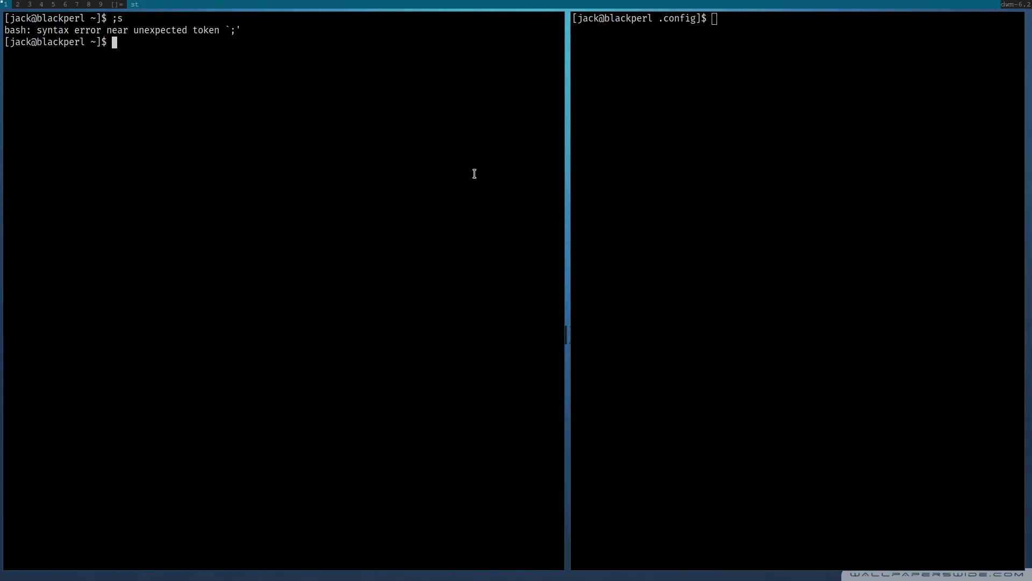
key(ctrl+l)
text(ls)
key(Return)
key(ctrl+l)
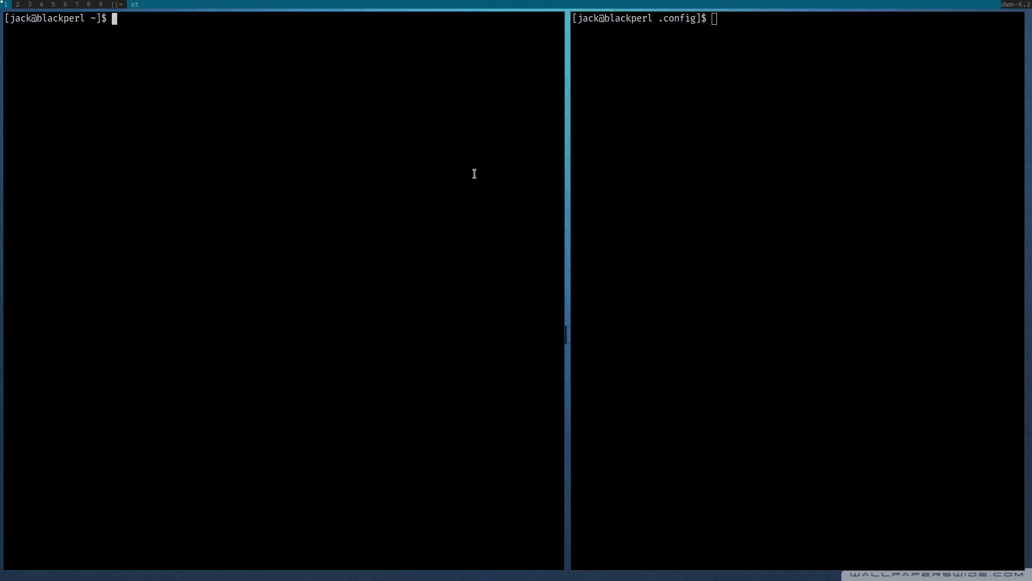
key(ctrl+d)
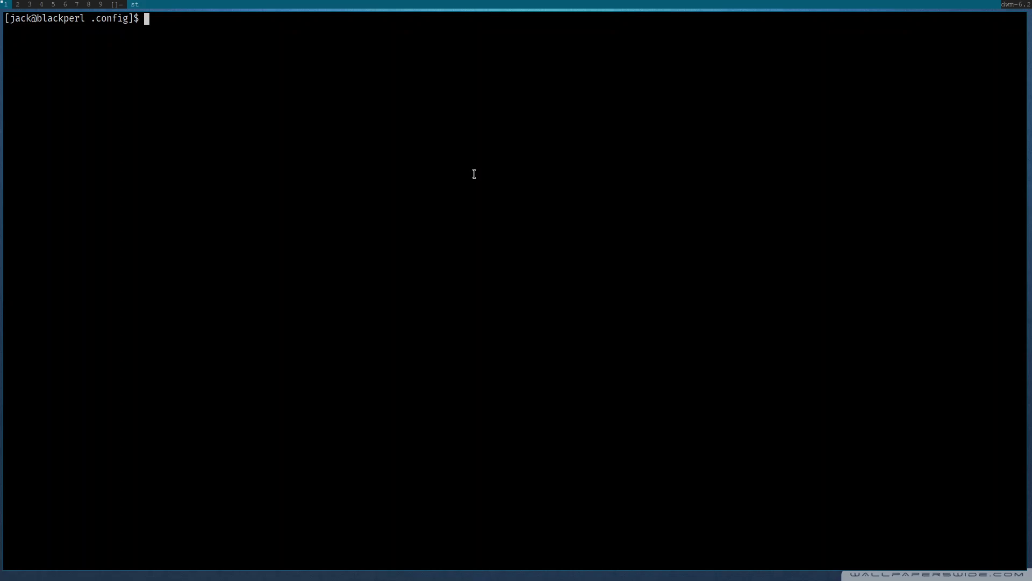
key(ctrl+d)
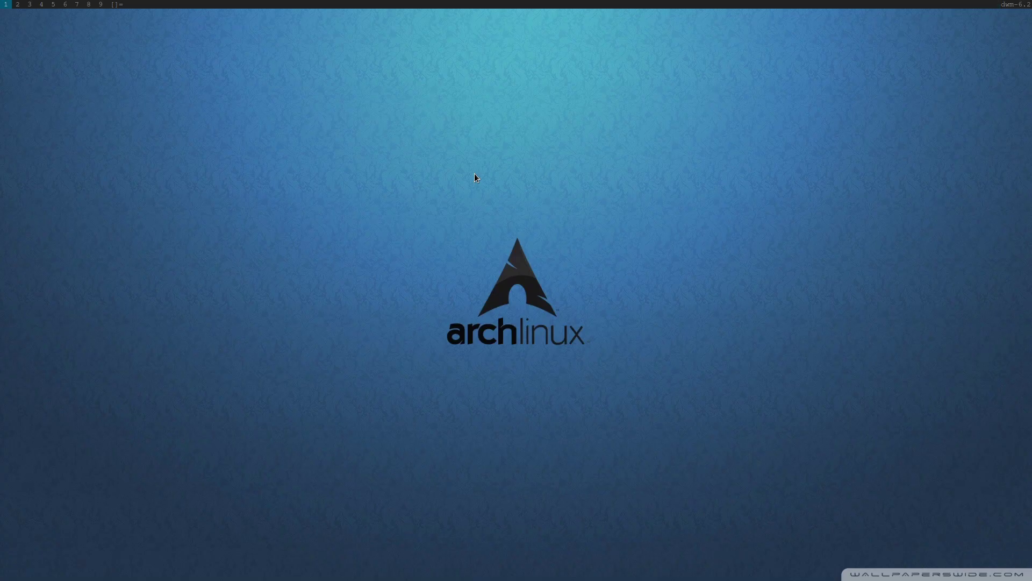
Open a new terminal, list the home folder's contents and clear the screen.
key(alt+shift+Return)
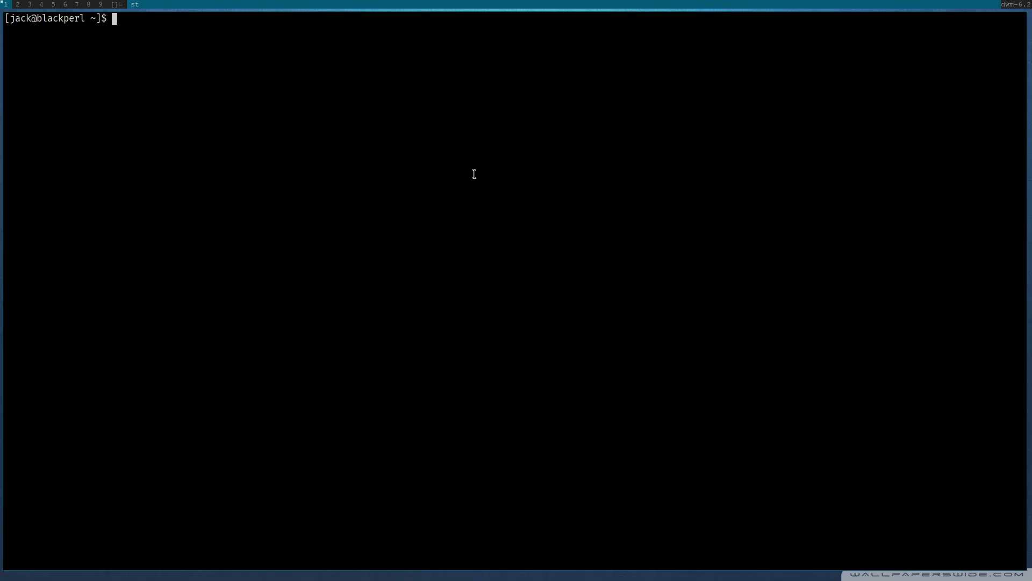
text(ls)
key(Return)
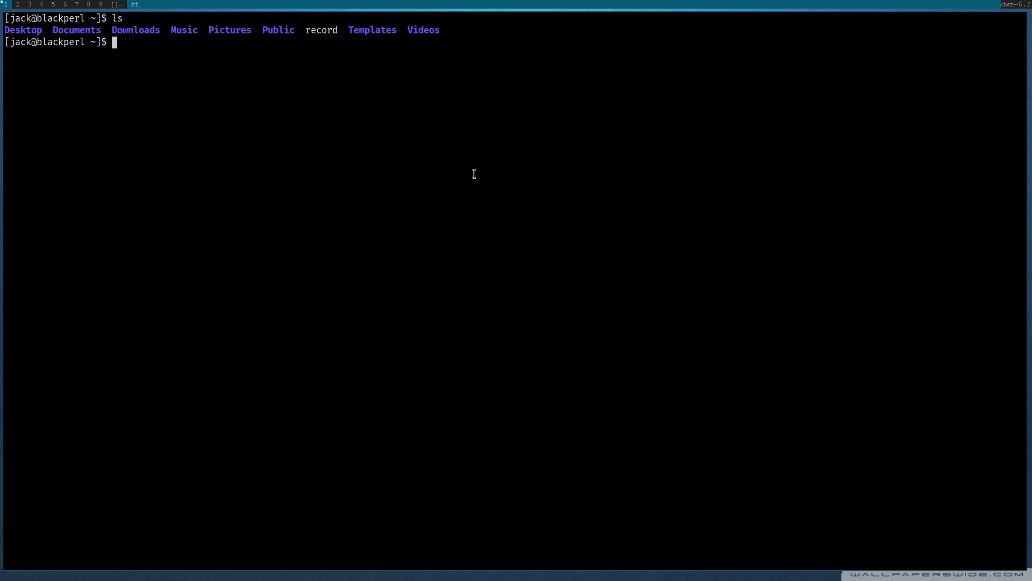
key(ctrl+l)
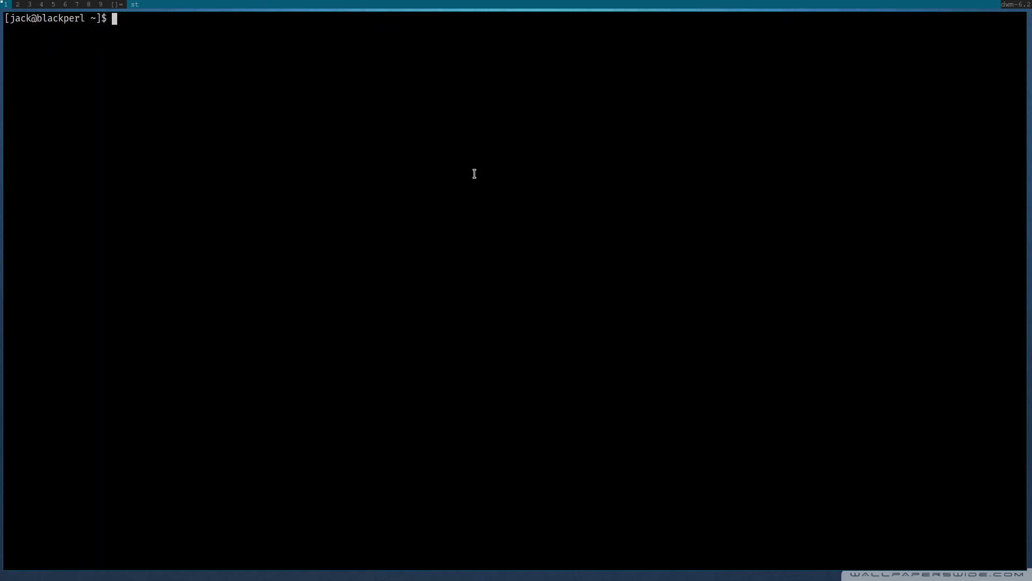
text(pic)
key(BackSpace)
key(BackSpace)
text(icom)
key(BackSpace)
key(BackSpace)
key(BackSpace)
key(BackSpace)
key(BackSpace)
text(picom)
key(BackSpace)
key(BackSpace)
key(BackSpace)
key(BackSpace)
key(BackSpace)
Open the .xinitrc file from the home folder in nvim.
text(nvim .xinitrc)
key(Return)
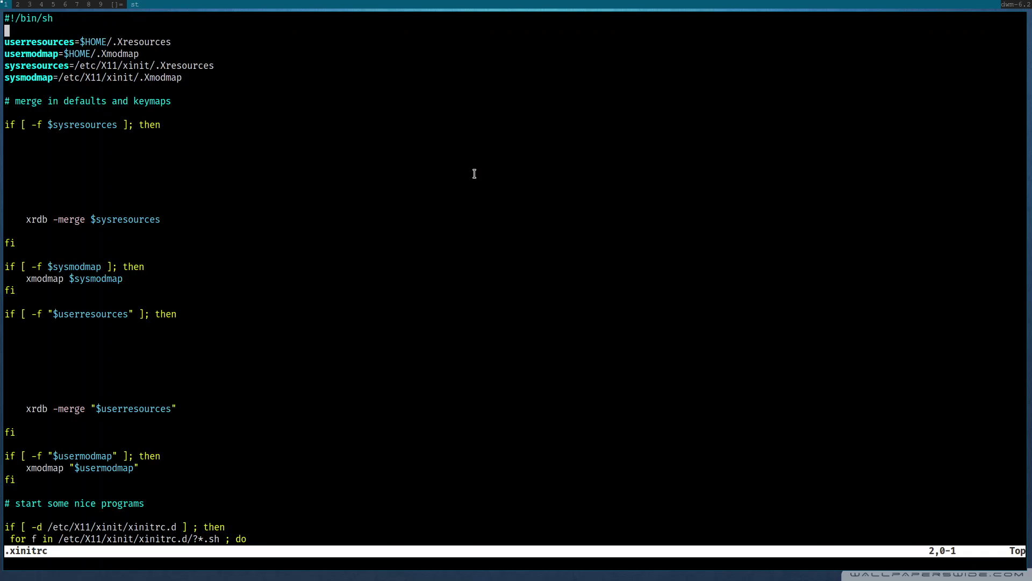
Insert a "# Compositor" comment above the Wallpaper section of .xinitrc.
key(j)
key(j)
key(j)
key(j)
key(j)
key(j)
key(j)
key(j)
key(j)
key(j)
key(j)
key(j)
key(j)
key(j)
key(j)
key(j)
key(j)
key(j)
key(j)
key(j)
key(j)
key(j)
key(j)
key(j)
key(j)
key(j)
key(j)
key(j)
key(j)
key(j)
key(j)
key(j)
key(j)
key(j)
key(j)
key(j)
key(j)
key(j)
key(j)
key(j)
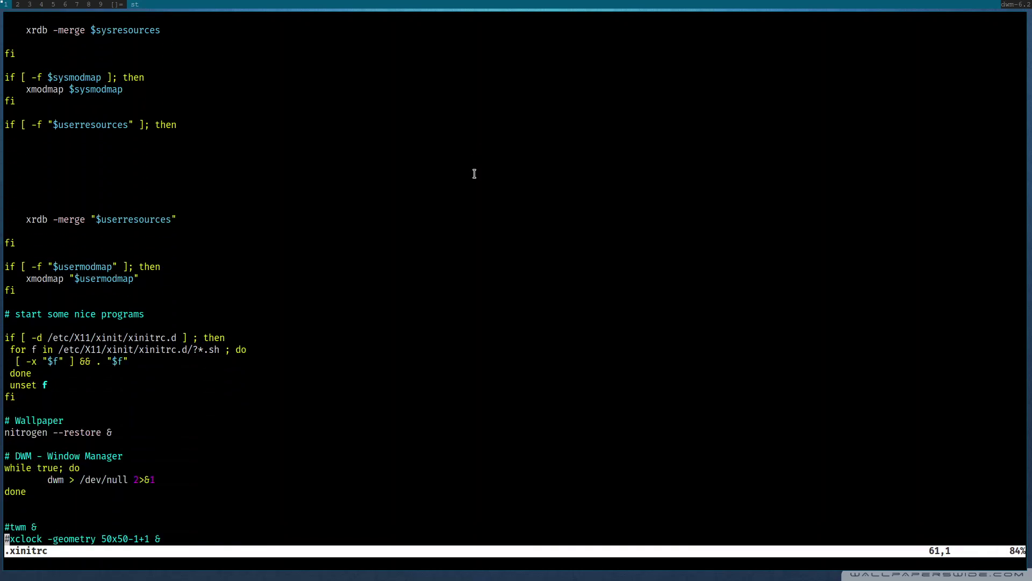
key(k)
key(k)
key(k)
key(k)
key(k)
key(k)
key(k)
key(k)
key(k)
key(k)
key(k)
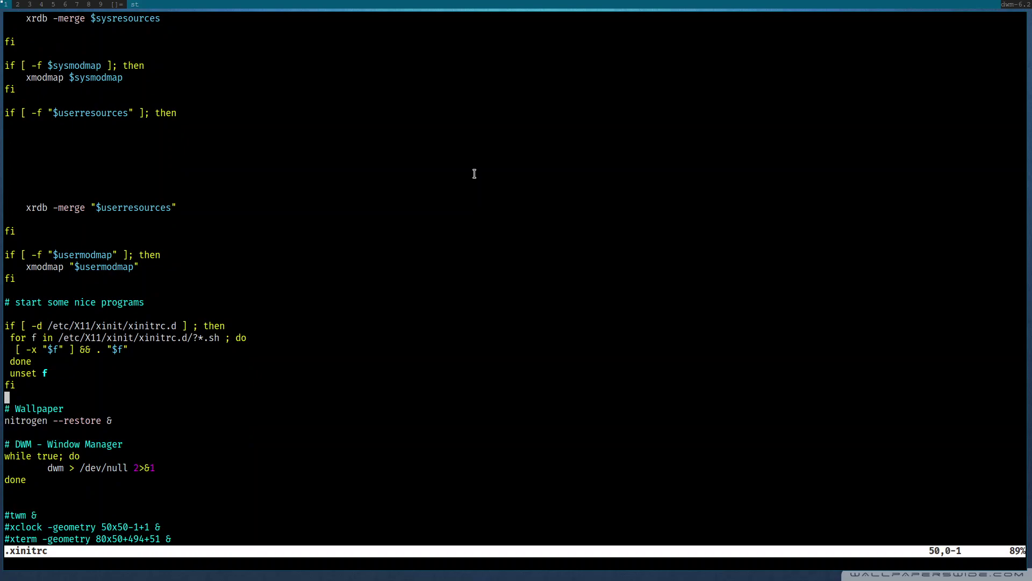
key(i)
key(Return)
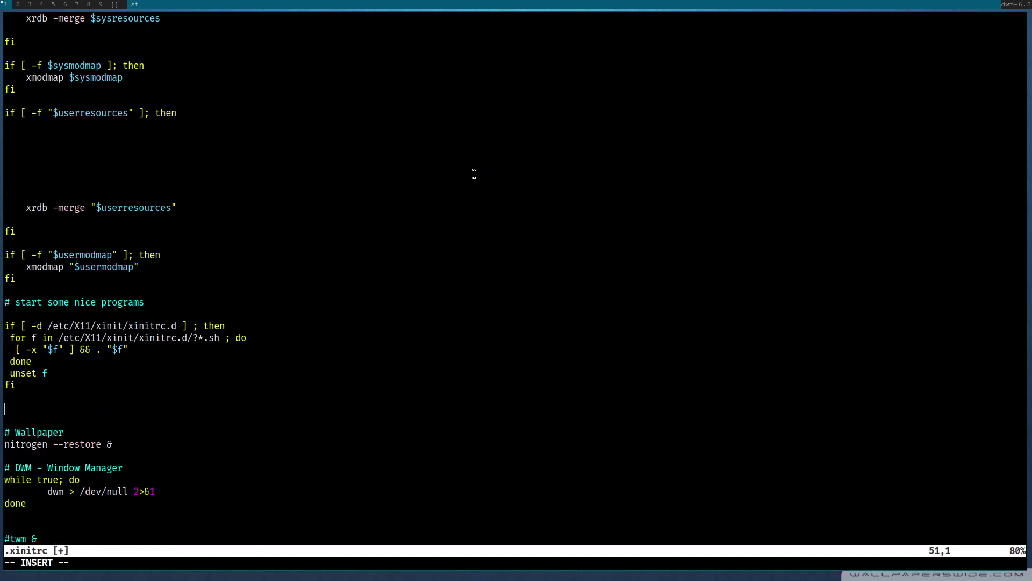
text(# Compoi)
text(tor)
key(Left)
key(Left)
key(Left)
key(Left)
text(s)
key(Right)
key(Right)
key(Right)
key(Return)
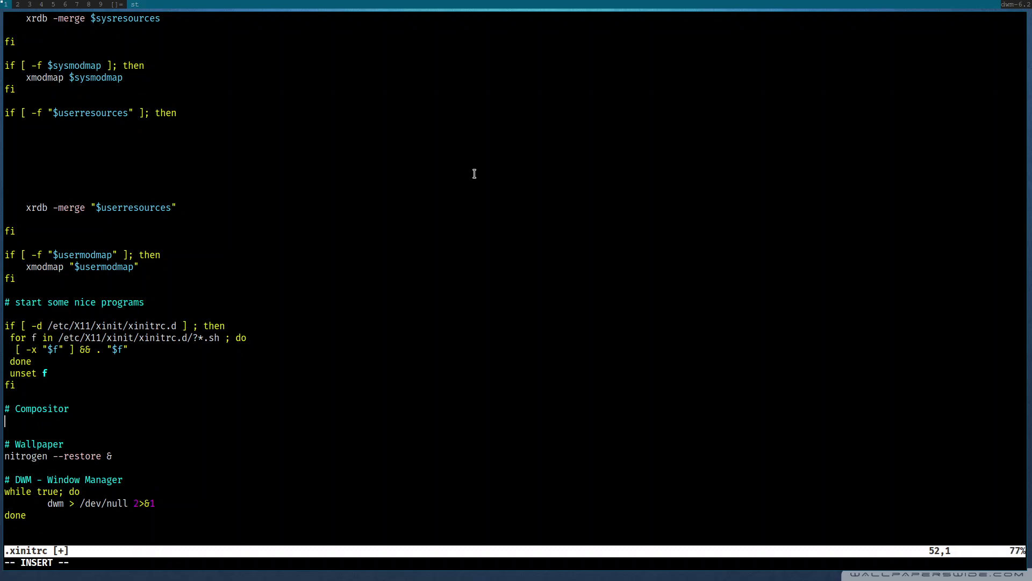
Add the line "picom -f &" under the Compositor comment, and save and close .xinitrc.
text(picom-f)
key(Left)
key(Left)
key(Right)
key(Right)
text(&)
key(Escape)
text(:wq)
key(Return)
List the home folder's contents in a cleared terminal, and reboot the machine to the GRUB menu.
key(ctrl+l)
text(ls)
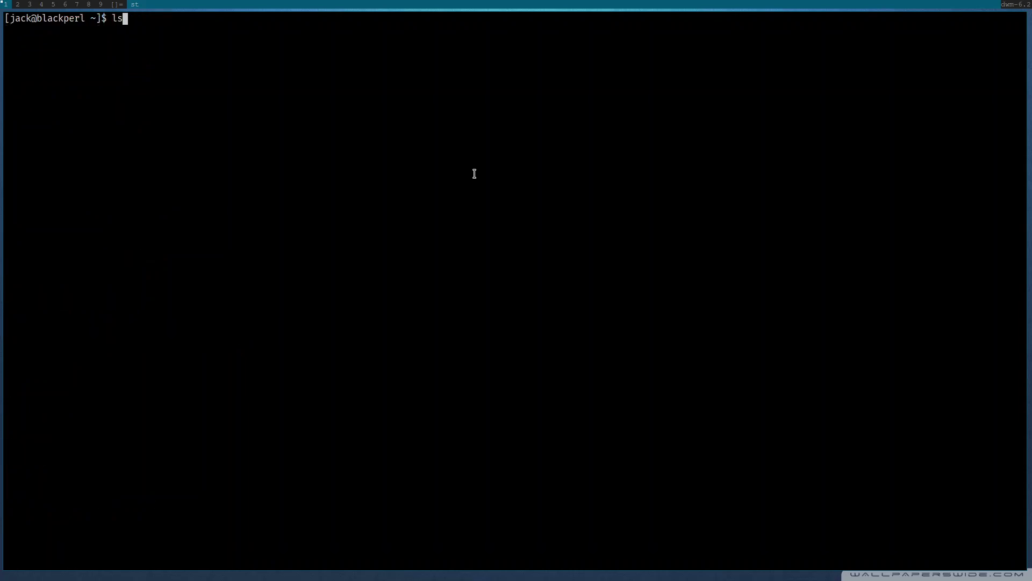
key(Return)
key(ctrl+l)
text(reboot)
key(Return)
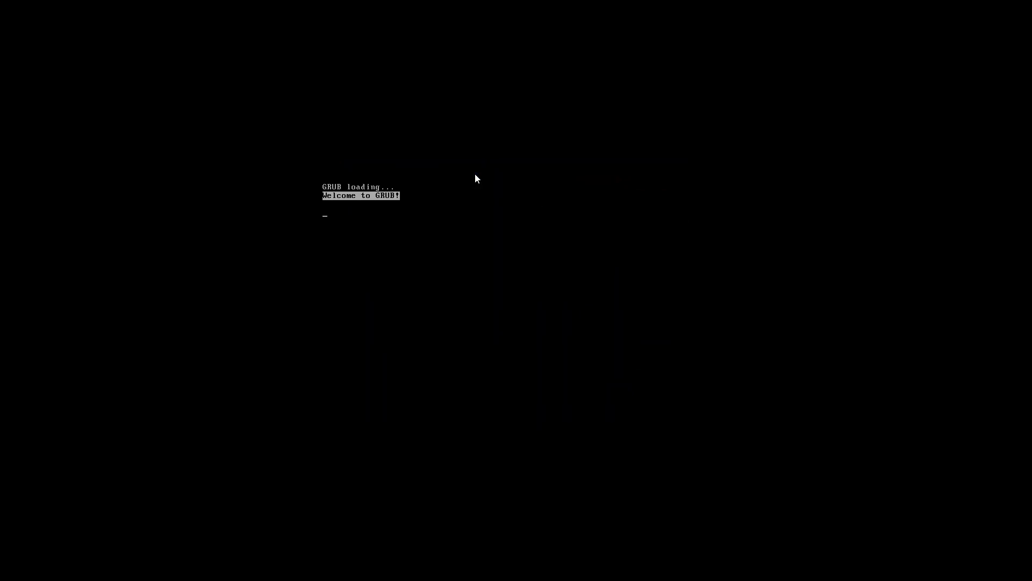
key(Up)
key(Down)
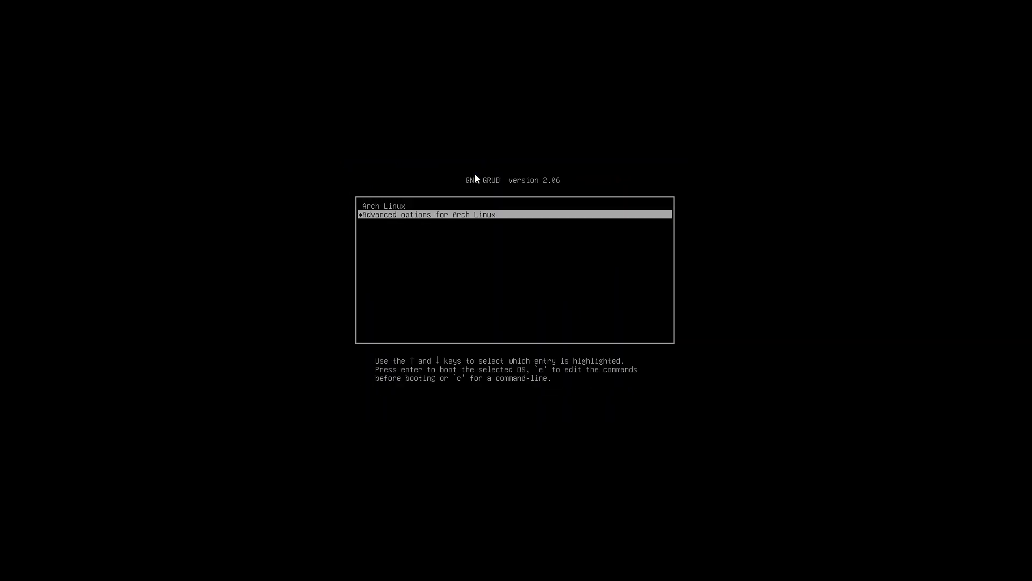
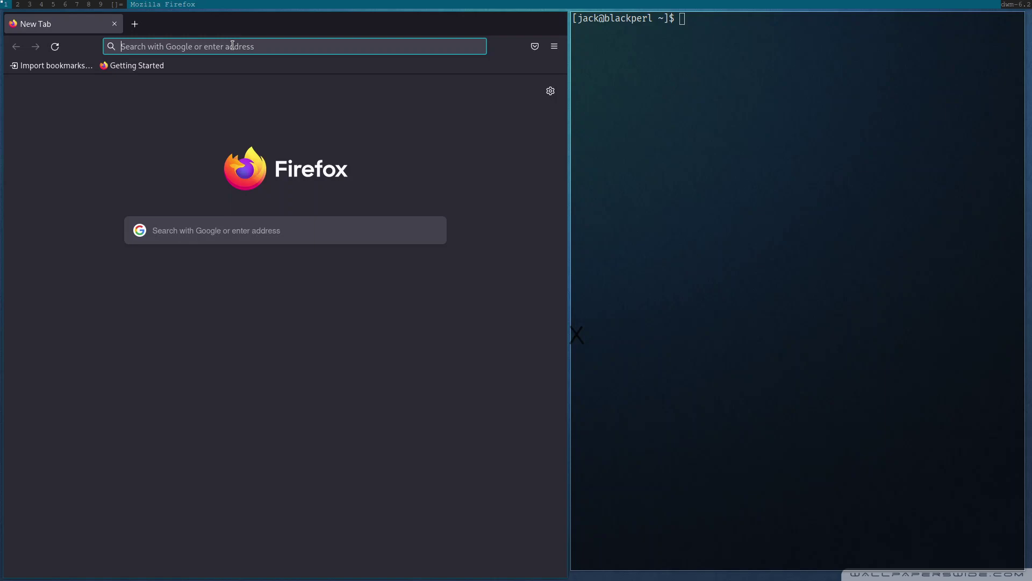
Search Google for "wallpaper arch linux 1980x1080" in Firefox.
text(wallpaper)
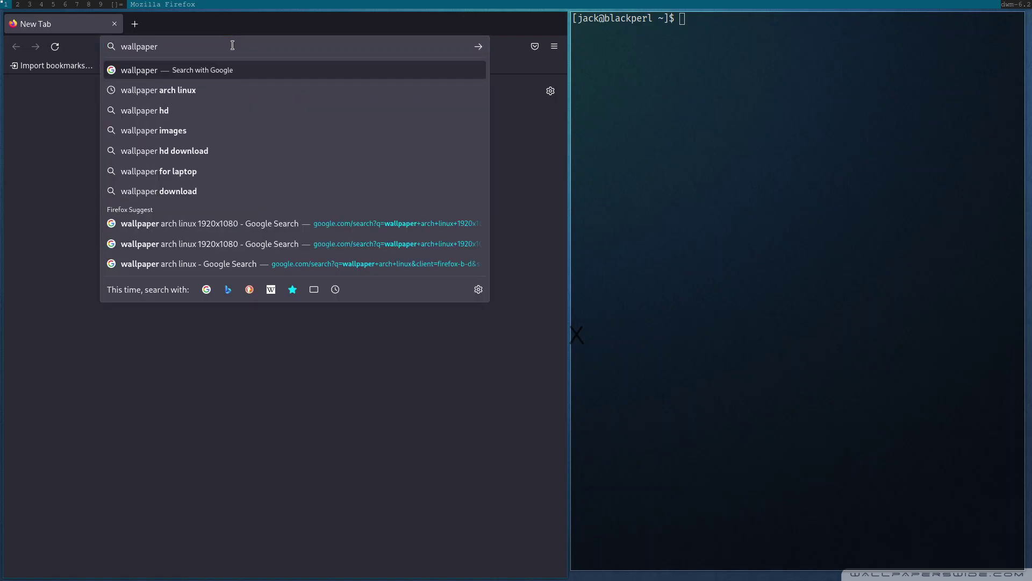
click(178, 90)
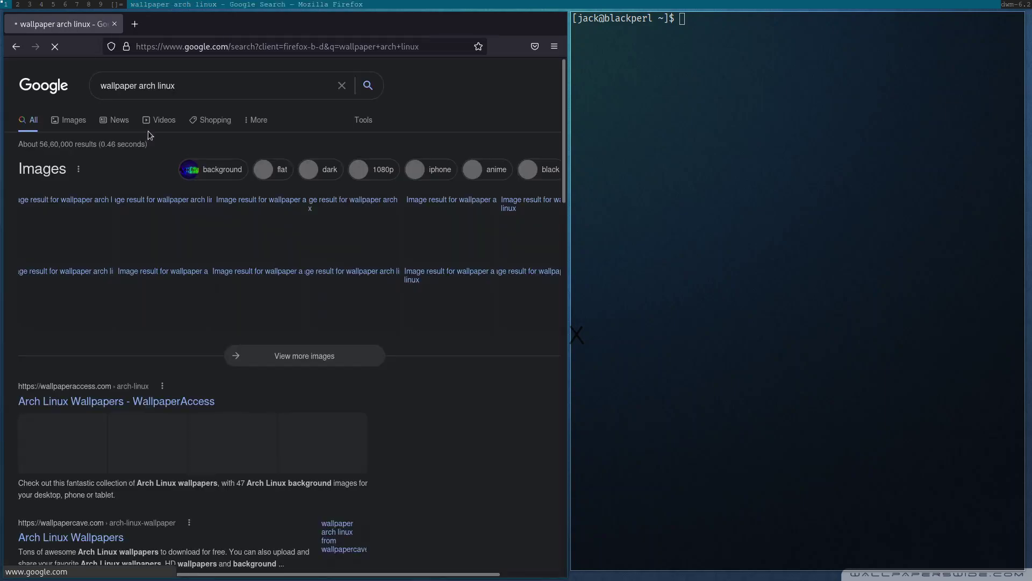
click(224, 95)
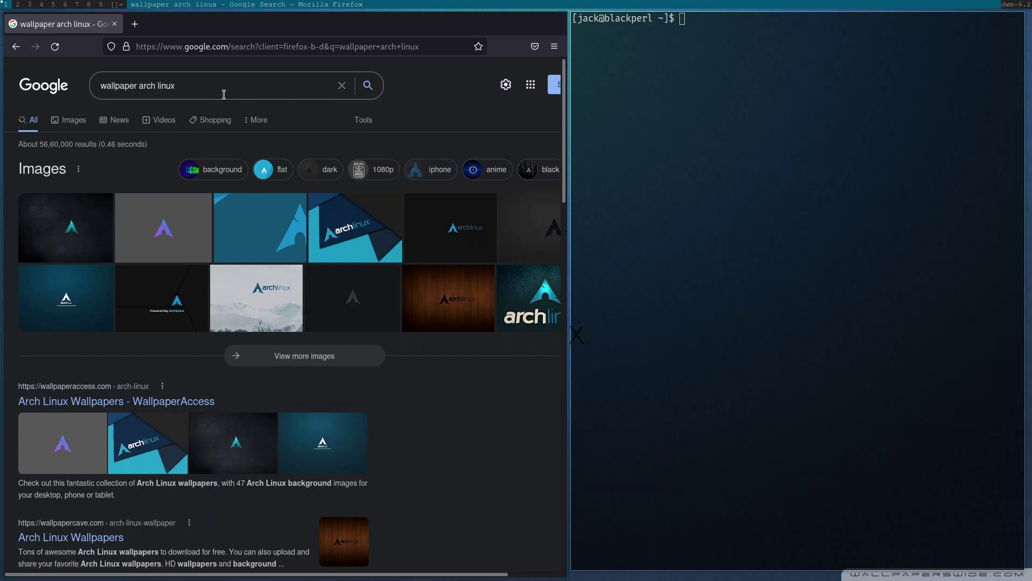
text(1980)
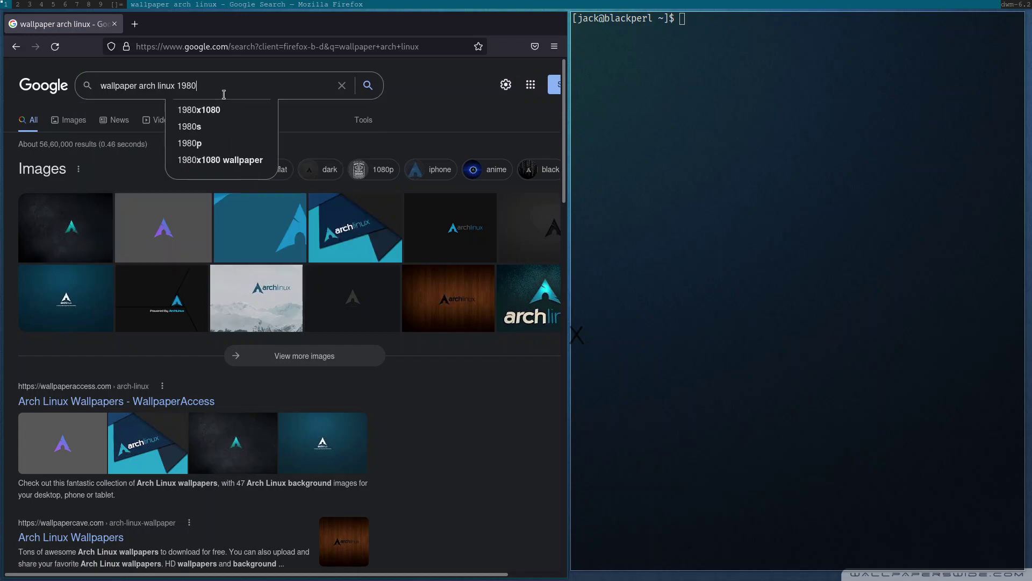
text(x1080)
key(Return)
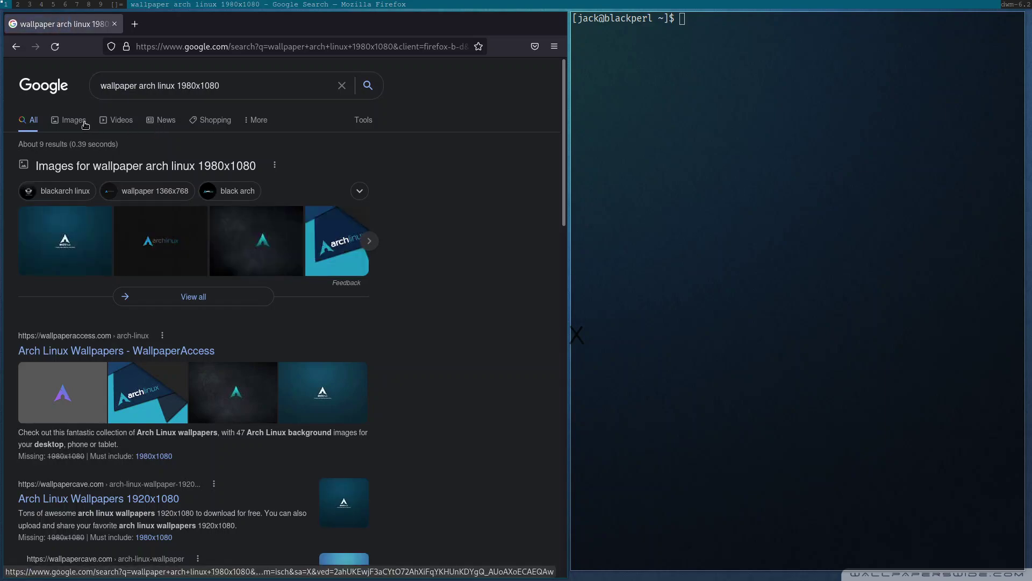
Switch to the image results and correct the search to "wallpaper arch linux 1920x1080".
click(85, 123)
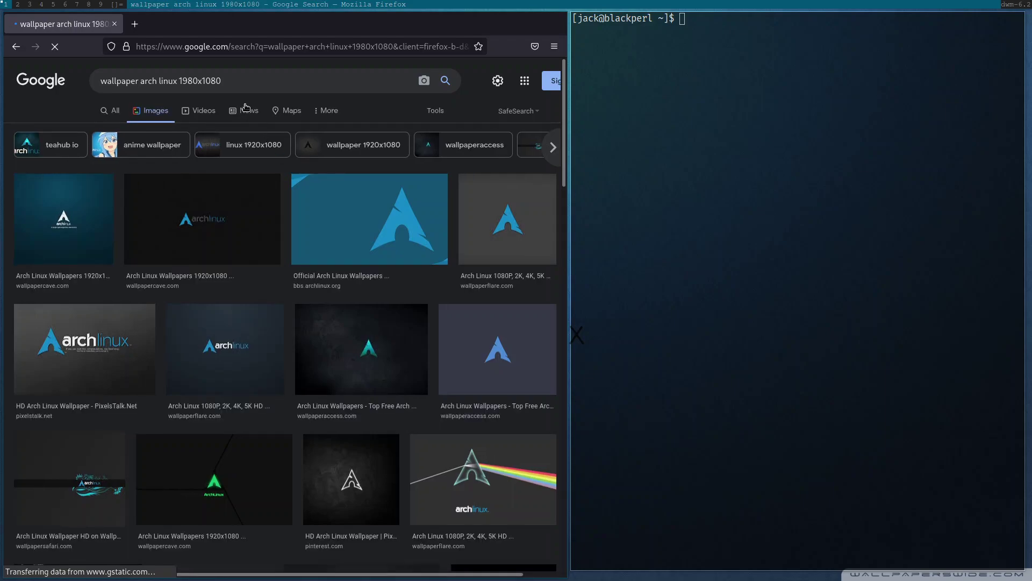
click(192, 81)
key(BackSpace)
text(2)
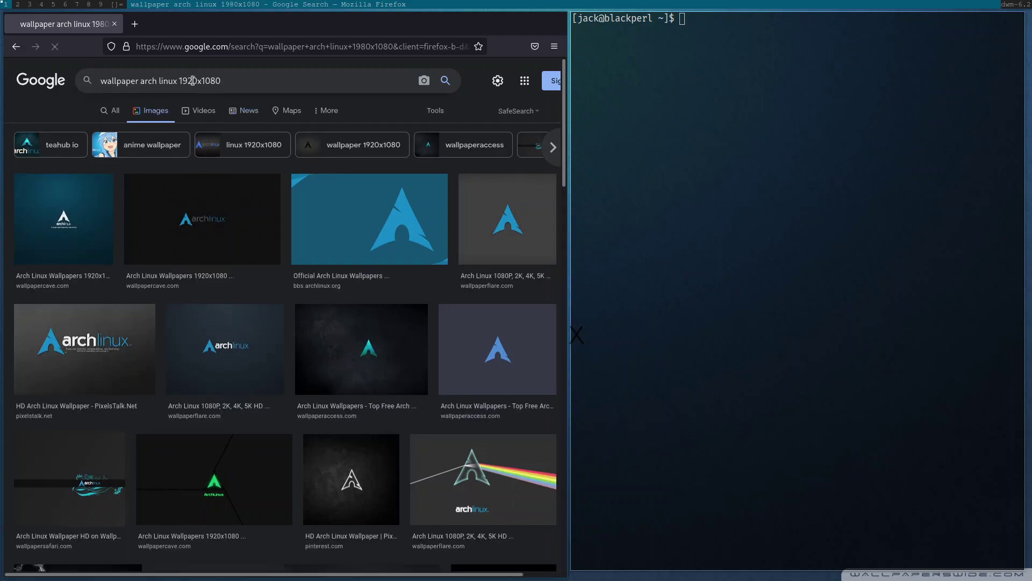
key(Return)
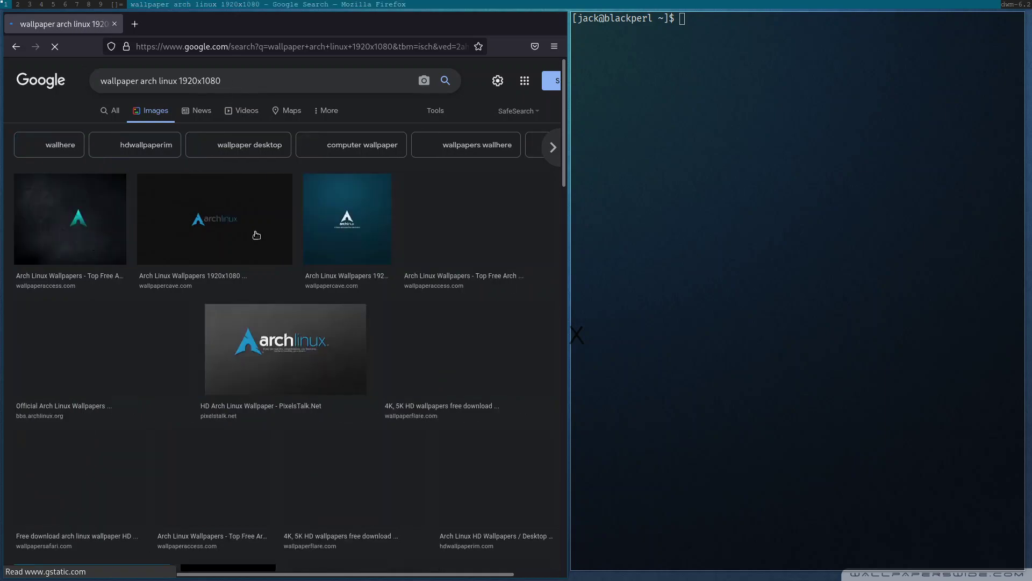
Preview the yellow-pink gradient Arch Linux wallpaper from peakpx.com and close the preview.
scroll(390, 332, down, 15)
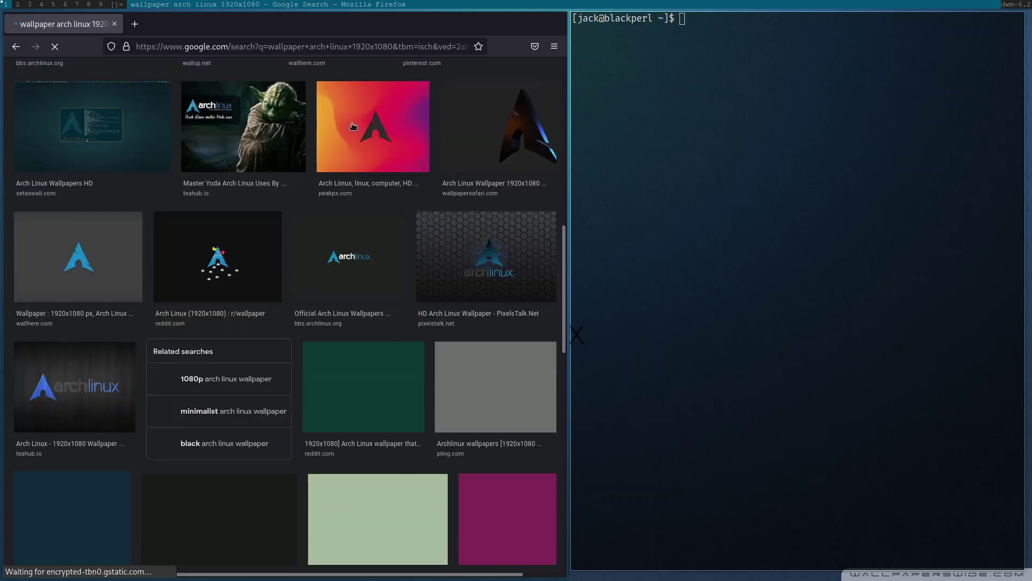
click(352, 124)
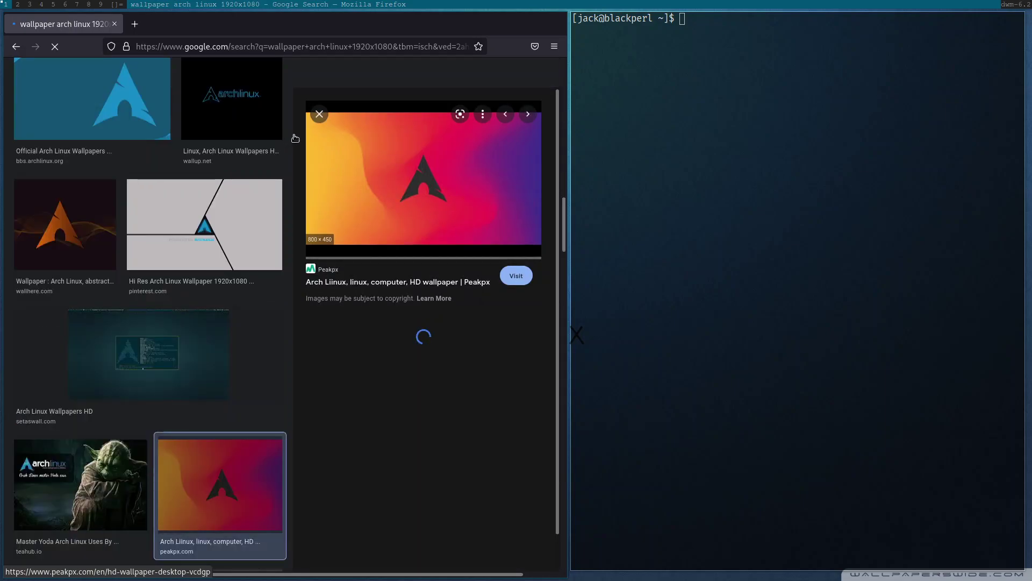
click(322, 116)
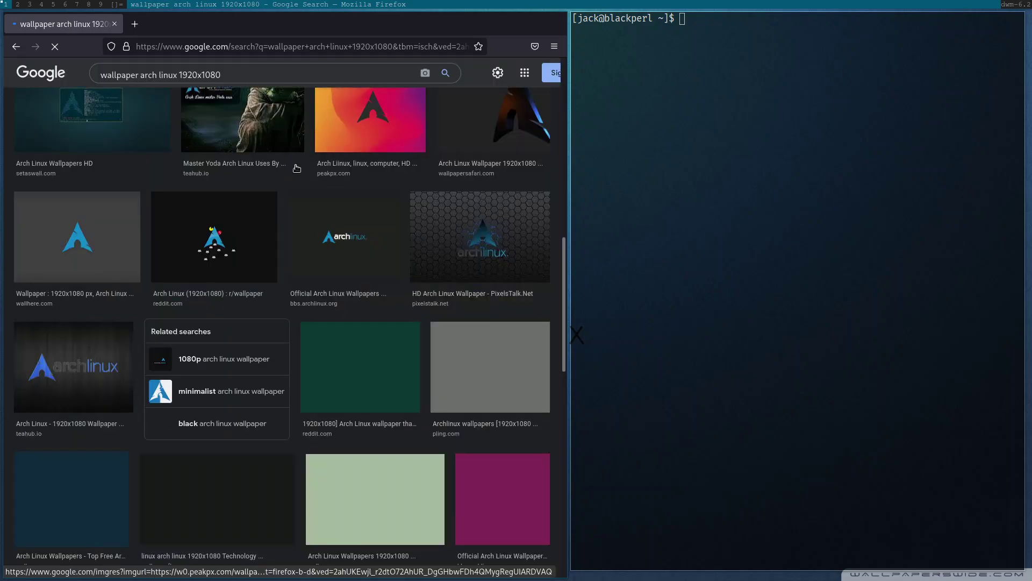
Browse more of the wallpaper results, previewing the colorful polygon Arch Linux wallpaper from teahub.io and closing it.
scroll(334, 295, down, 5)
scroll(334, 295, down, 3)
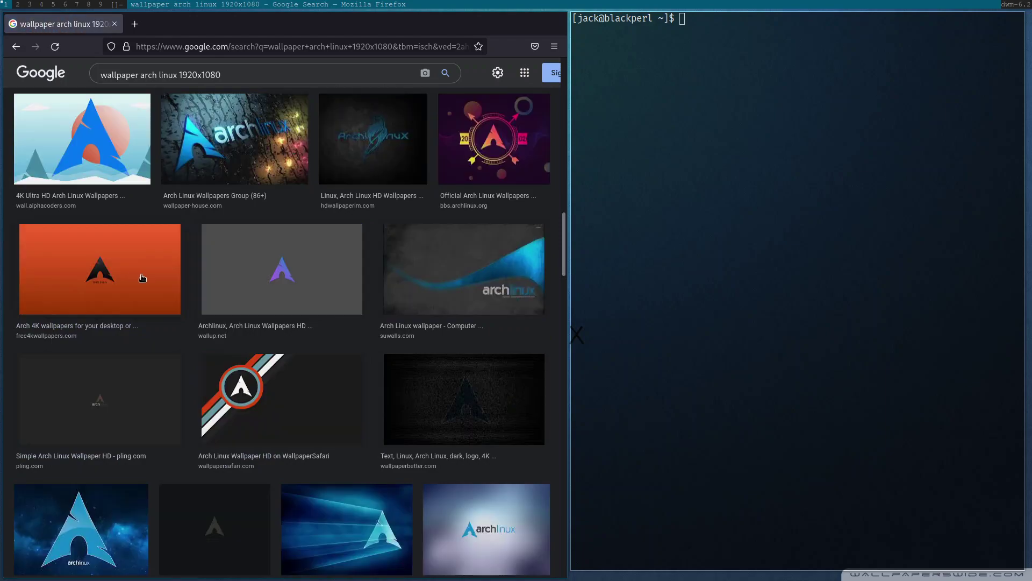
scroll(155, 278, down, 3)
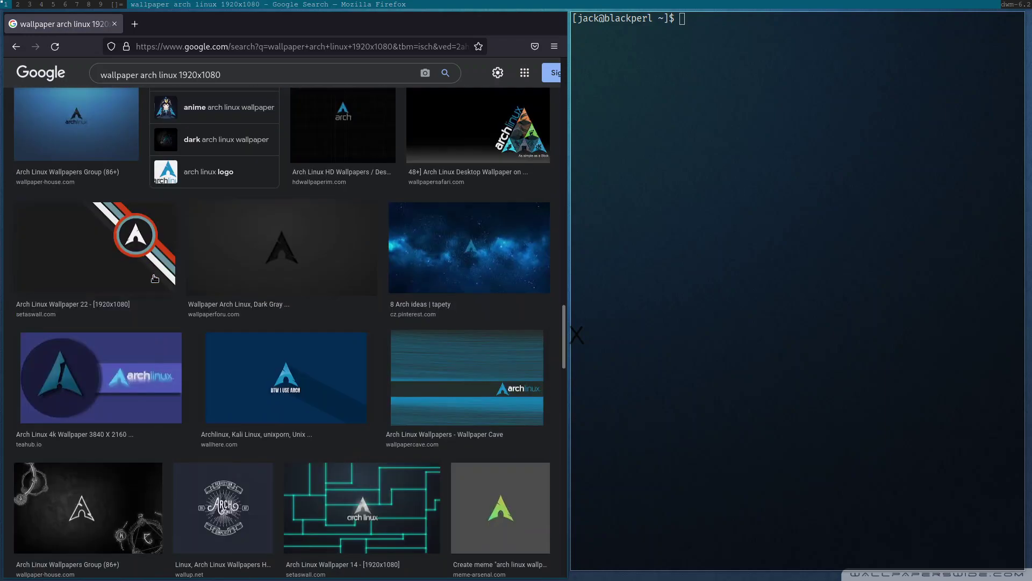
scroll(155, 278, up, 3)
scroll(137, 226, up, 1)
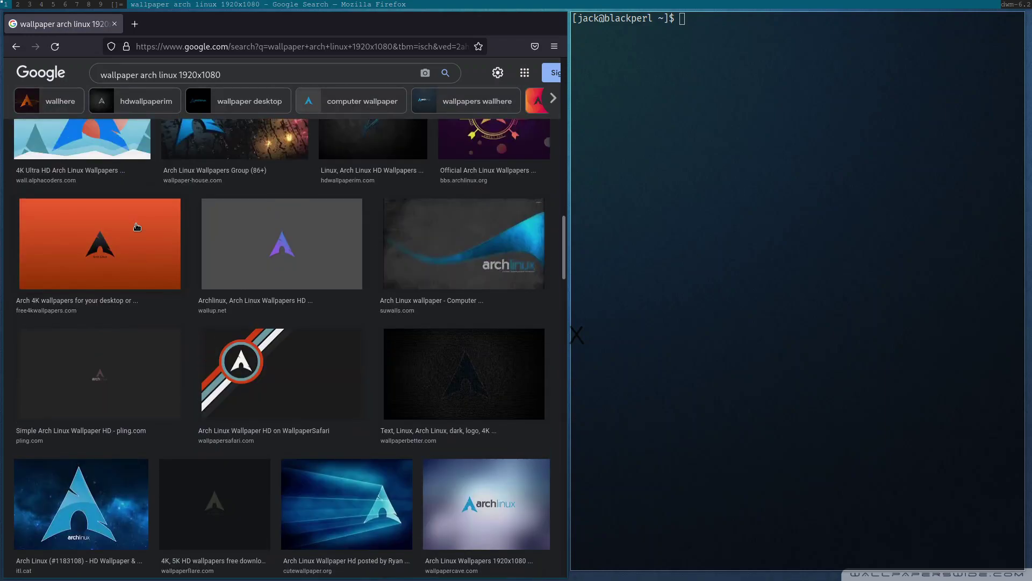
scroll(137, 227, up, 3)
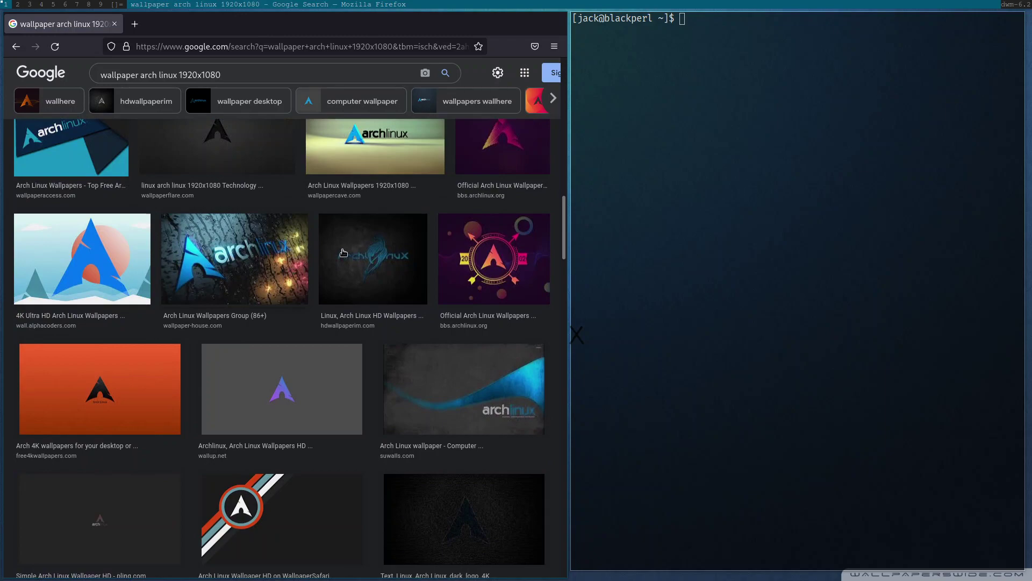
scroll(344, 252, up, 1)
scroll(146, 326, down, 6)
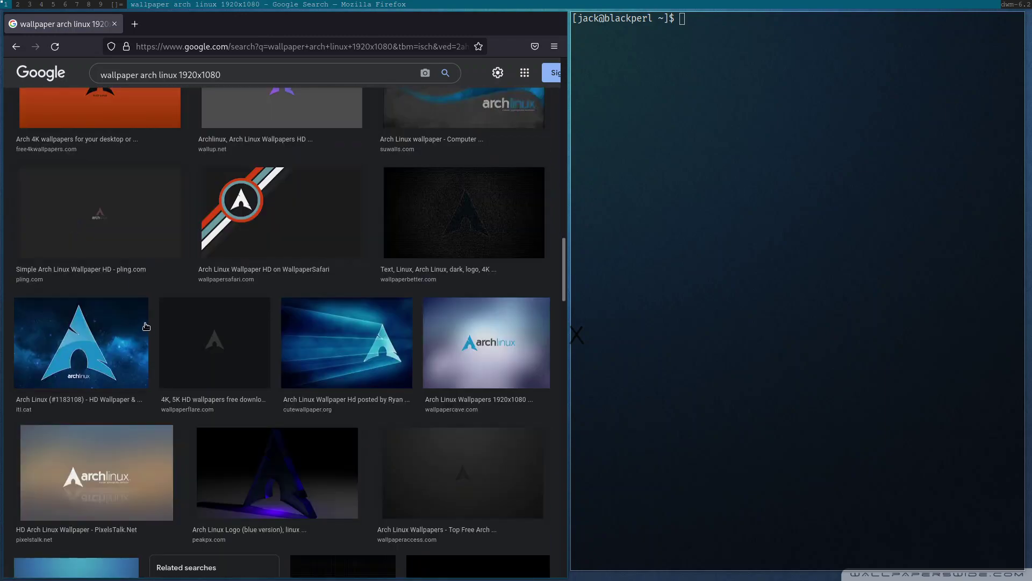
scroll(324, 371, down, 5)
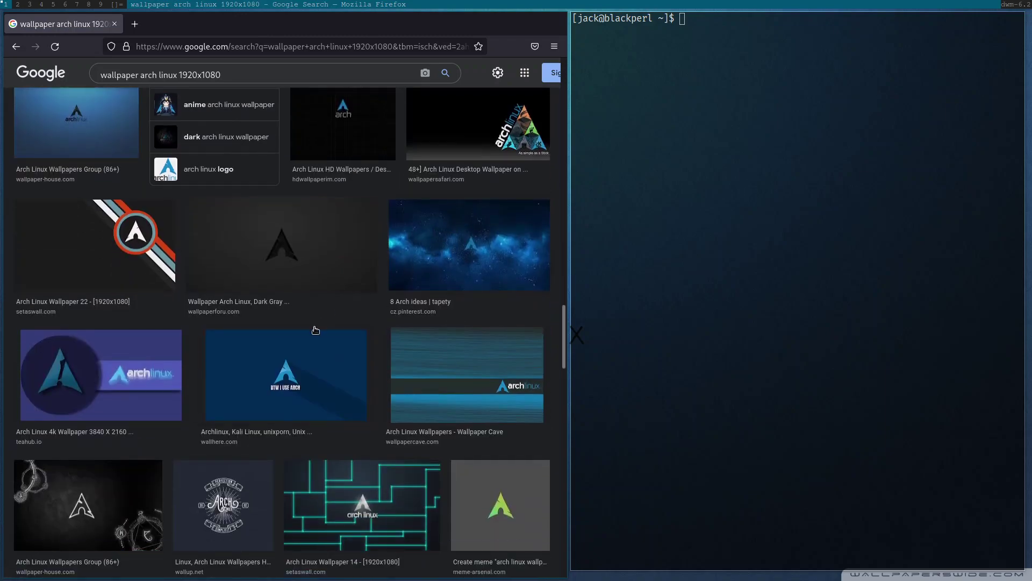
scroll(314, 329, down, 5)
scroll(314, 329, down, 2)
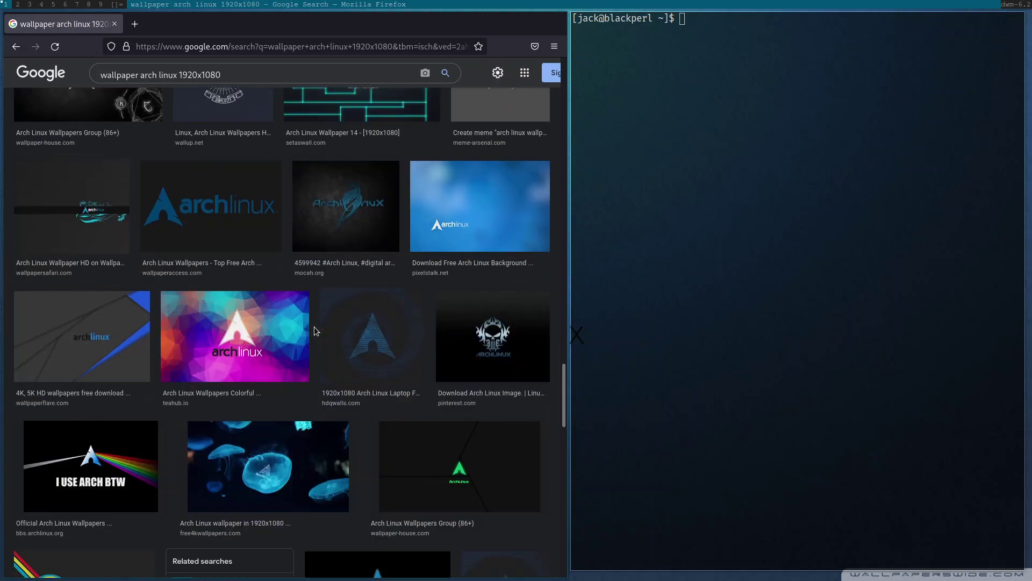
click(214, 317)
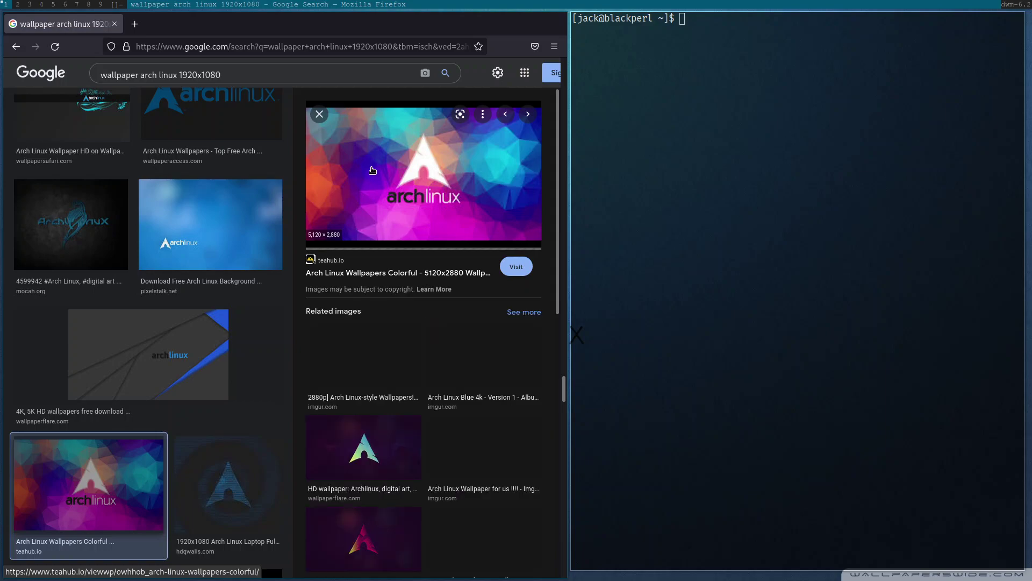
click(320, 117)
scroll(338, 154, up, 15)
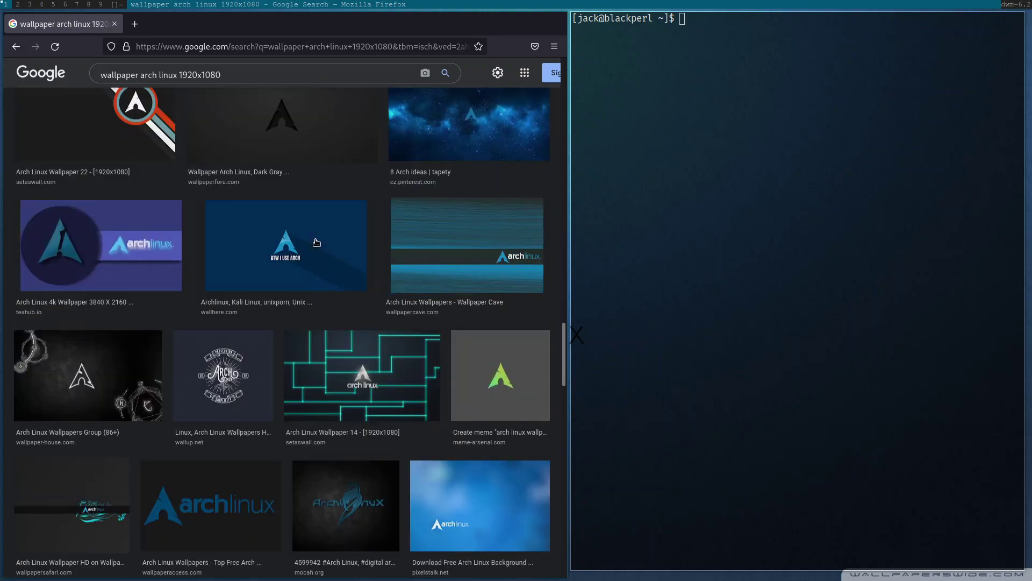
scroll(114, 230, up, 5)
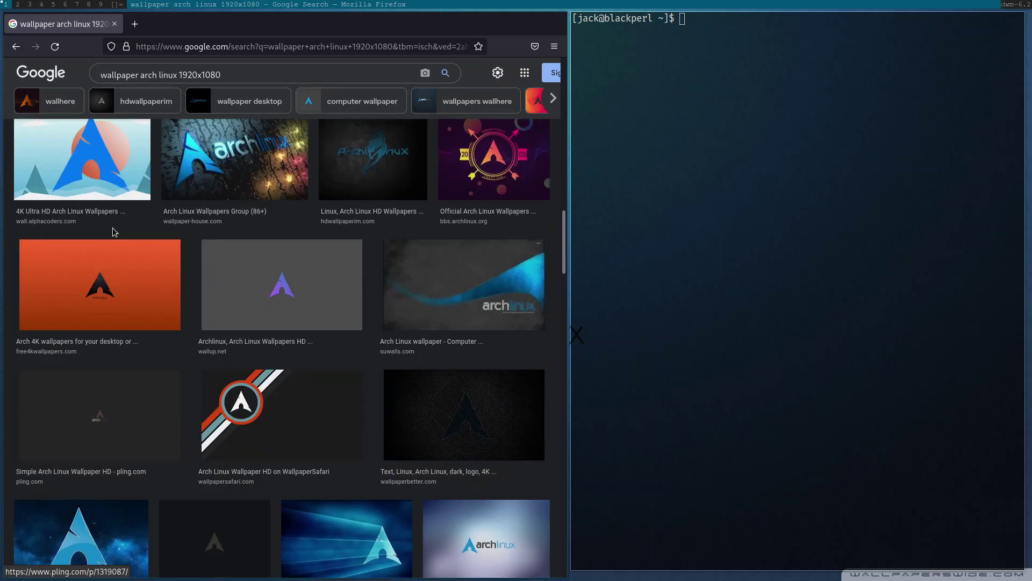
Open the 1920x1080 yellow-pink gradient wallpaper from the orange Arch wallpaper's related images and save the image.
click(106, 279)
click(204, 414)
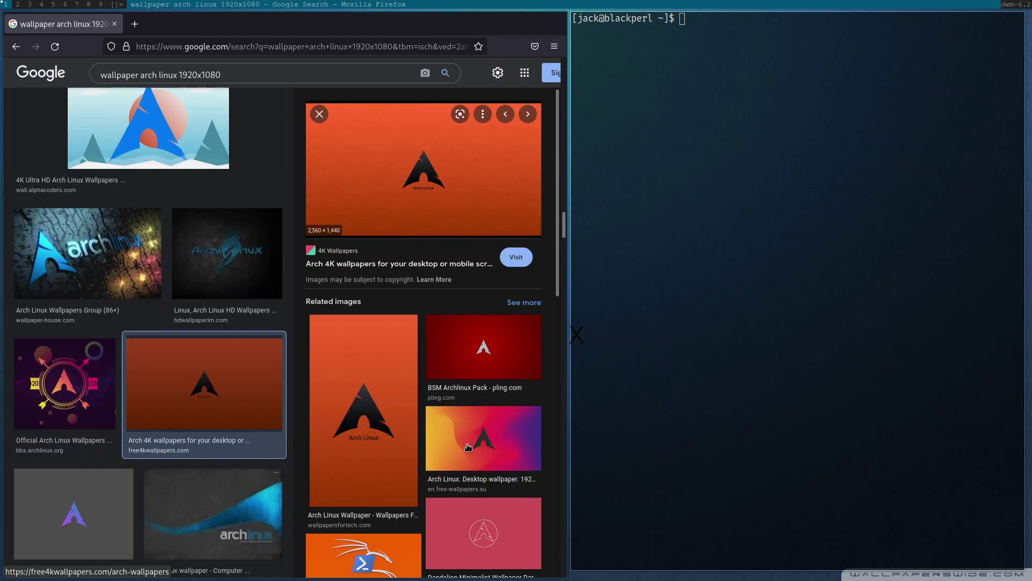
click(469, 448)
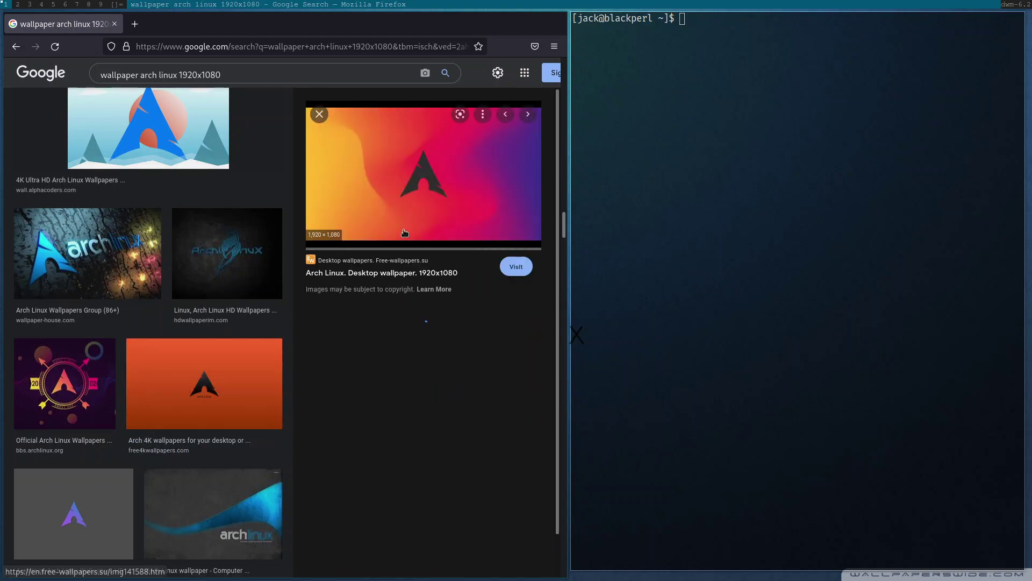
right_click(378, 174)
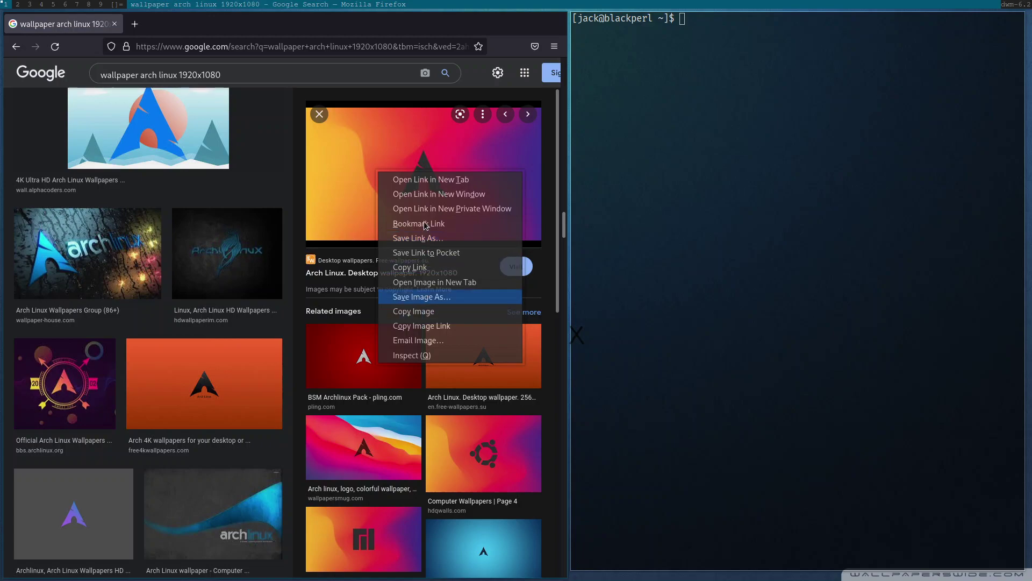
click(426, 271)
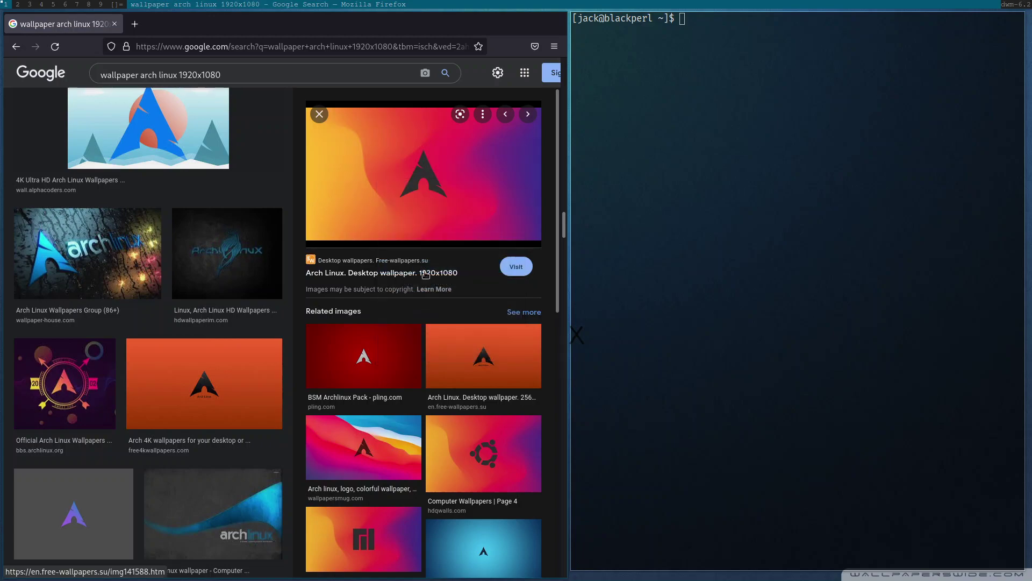
Switch to the terminal, change to the Downloads folder and clear the screen.
text(cd Dow)
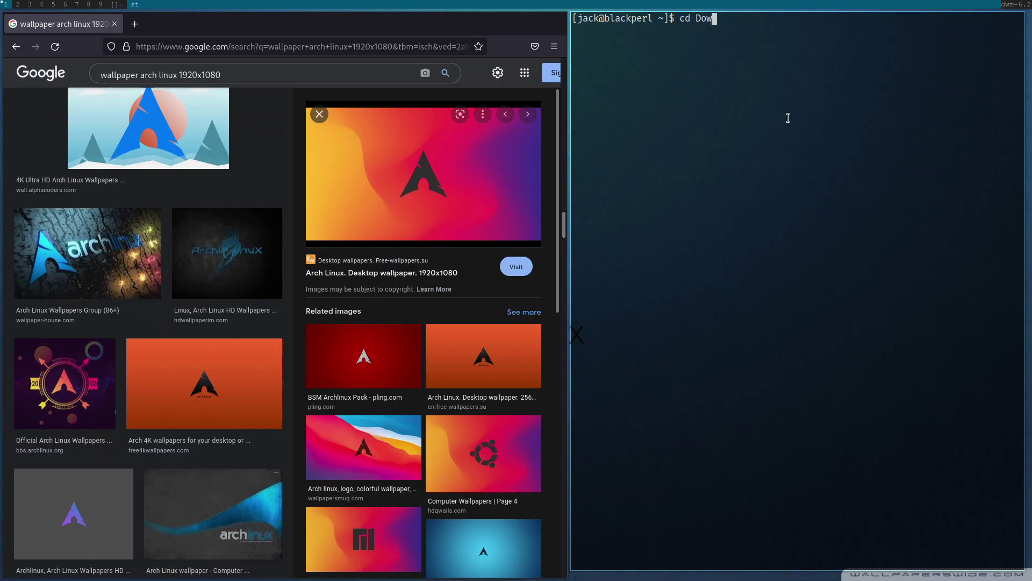
key(Tab)
key(Return)
key(ctrl+l)
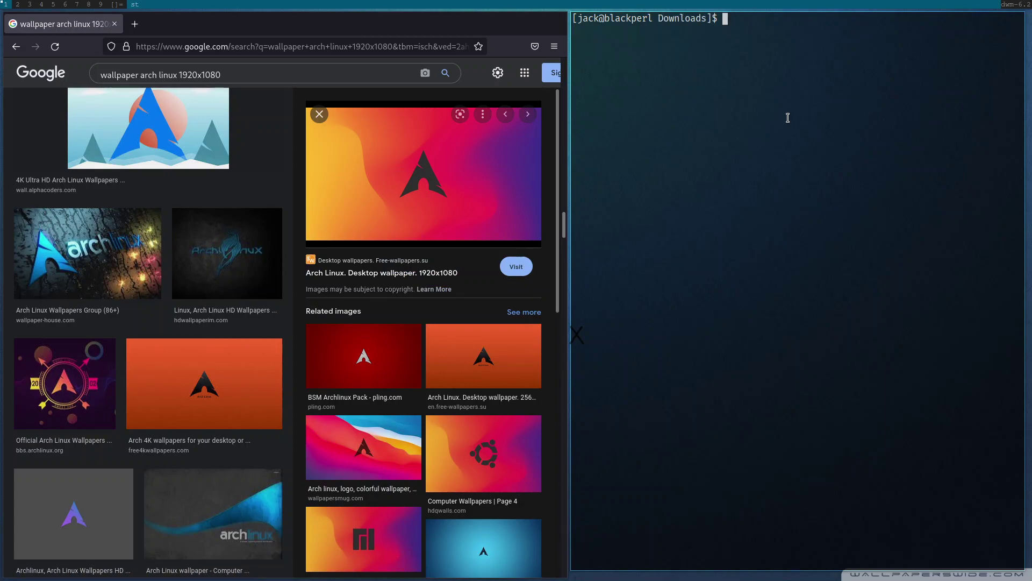
Download the previewed yellow-pink gradient wallpaper into Downloads with wget, using its copied image link in double quotes.
text(wget)
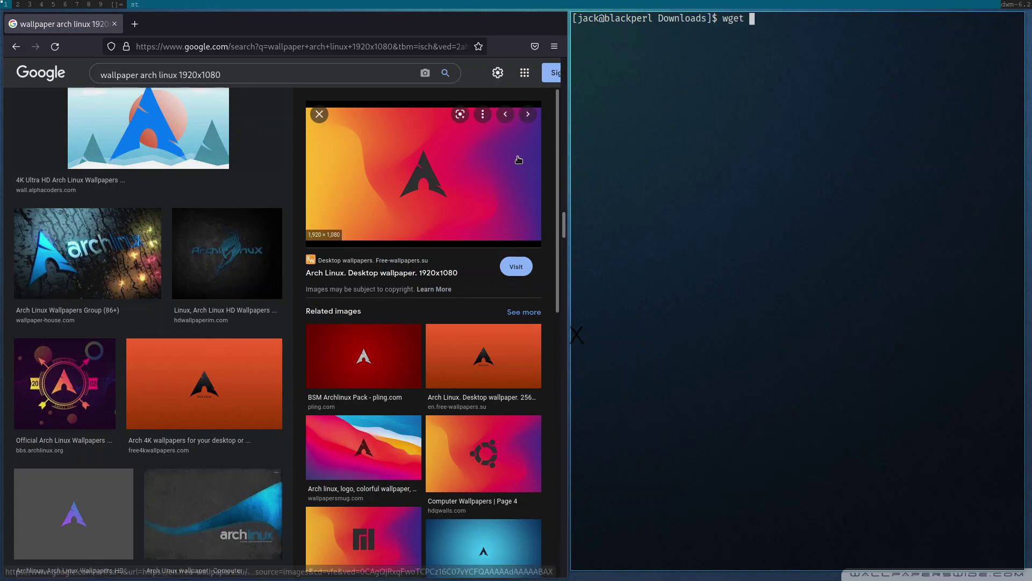
key(ctrl+shift+v)
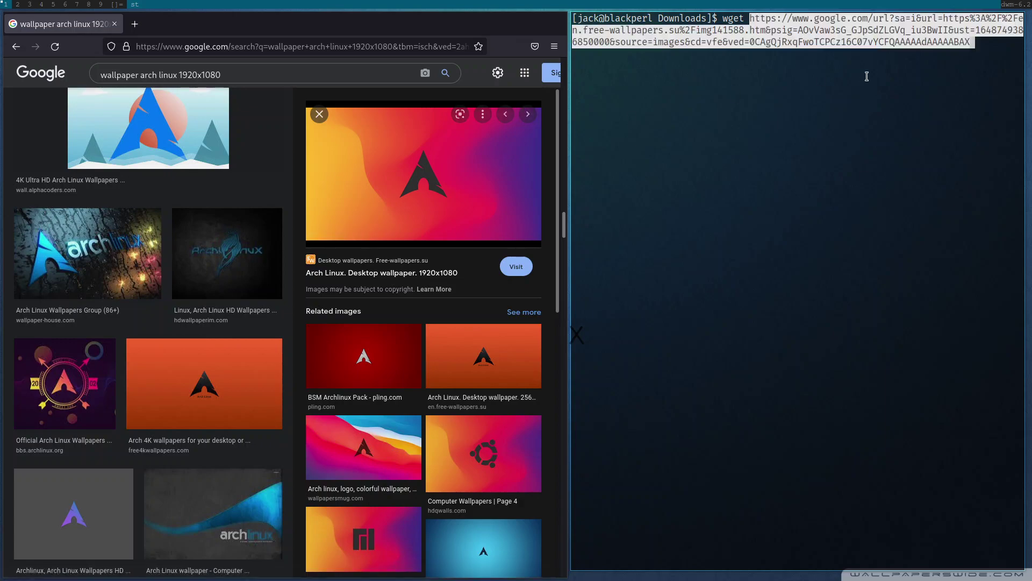
key(ctrl+w)
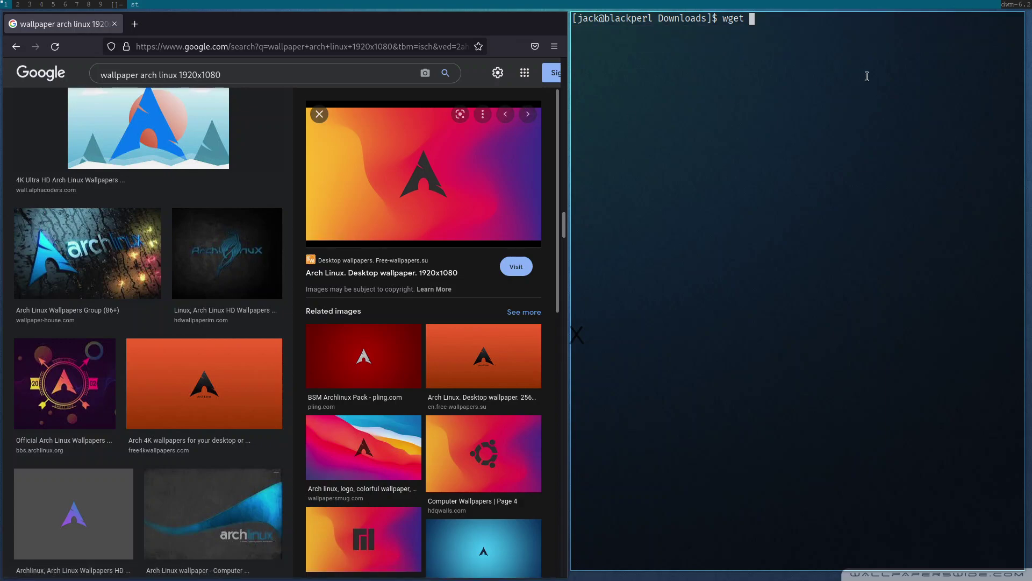
text(")
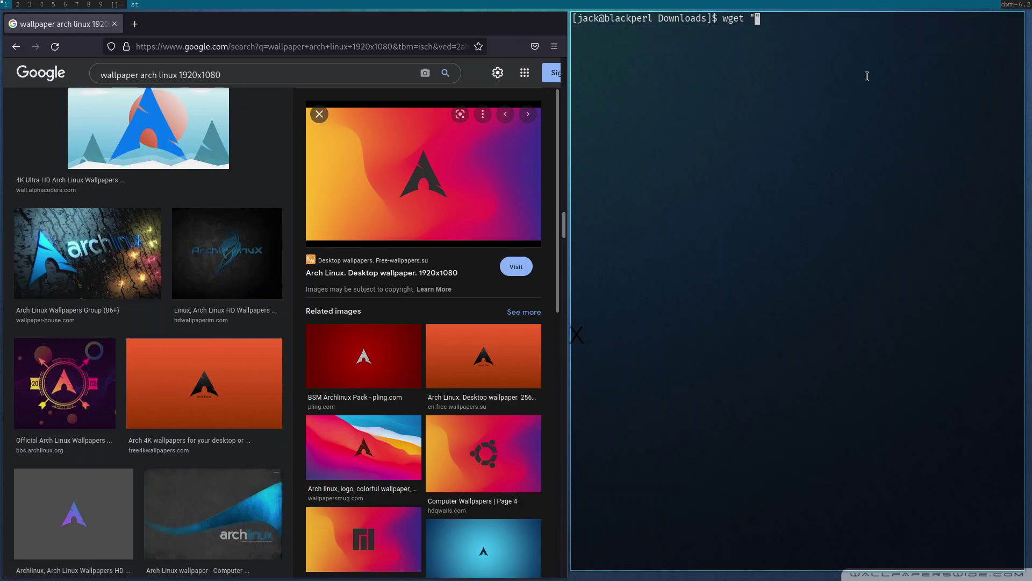
right_click(428, 156)
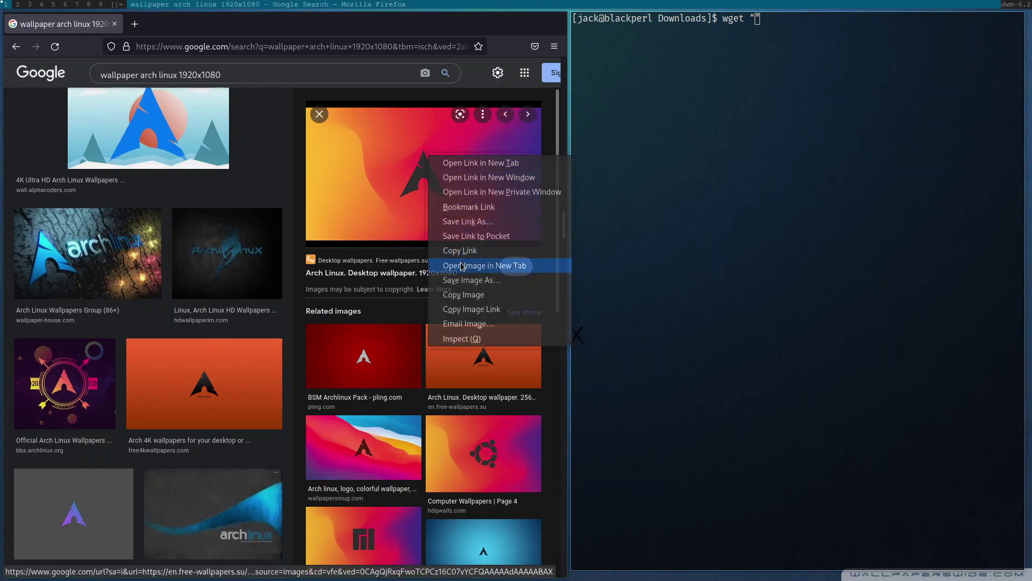
click(467, 309)
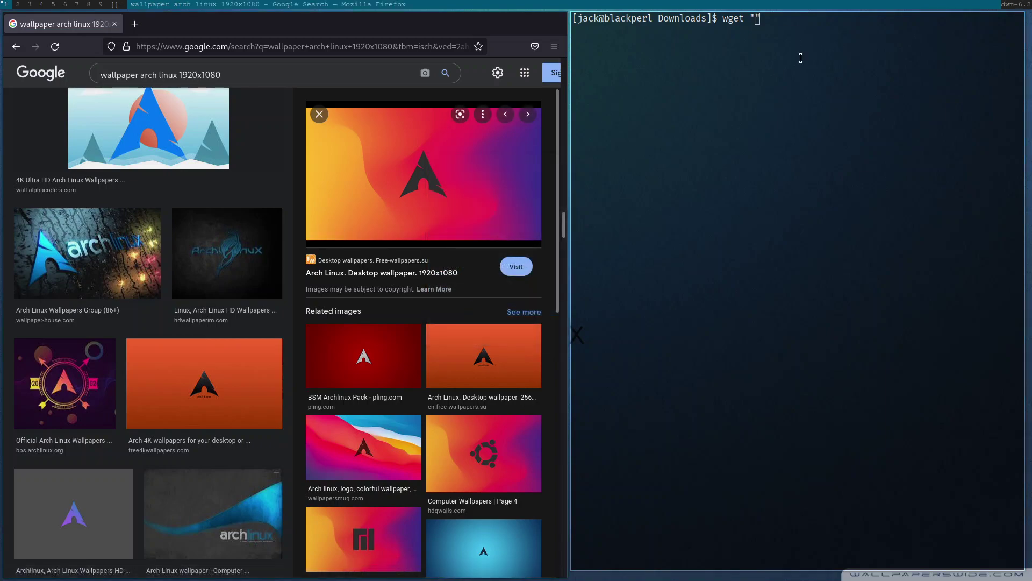
key(ctrl+shift+v)
key(End)
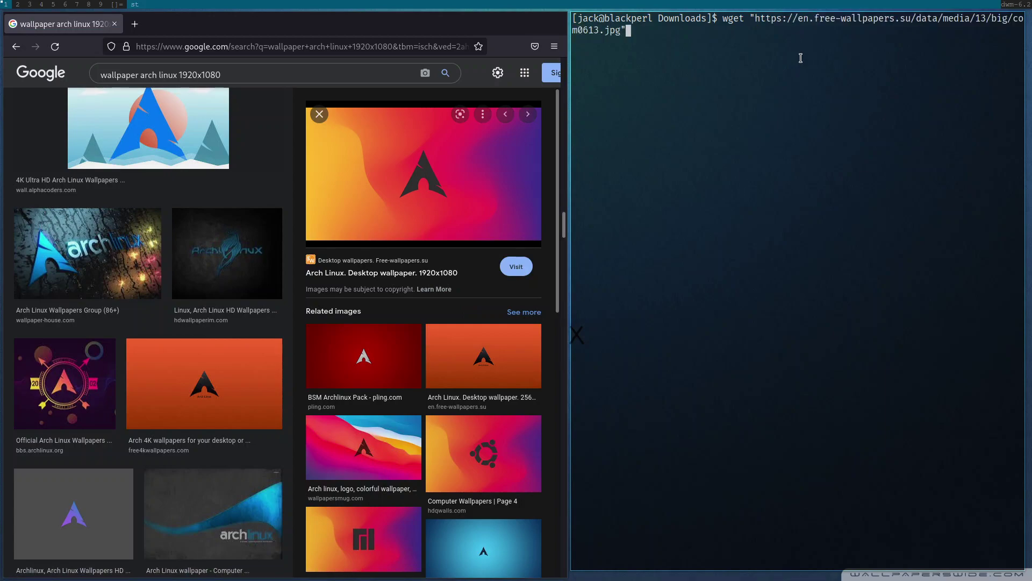
key(Return)
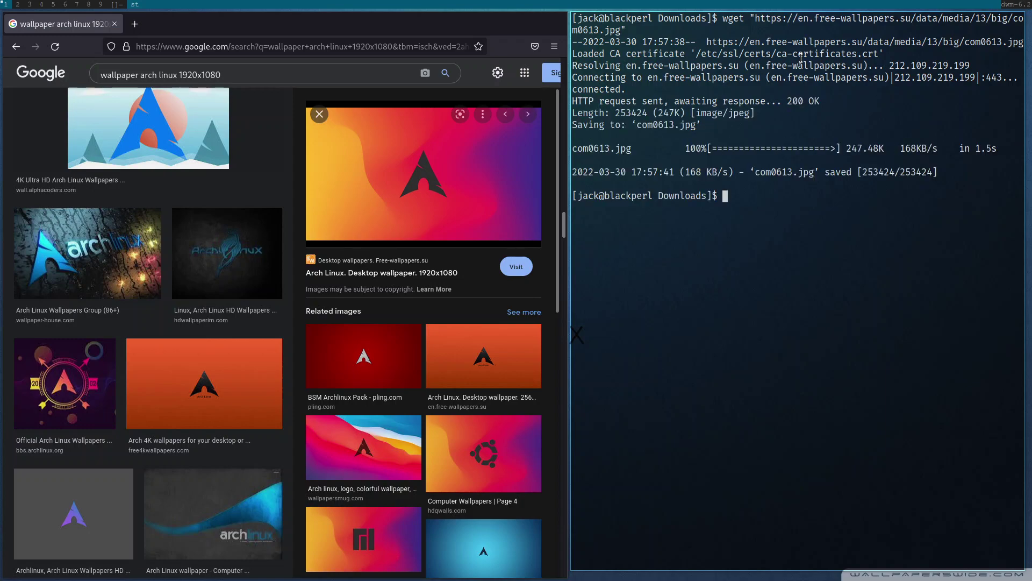
List the Downloads folder, preview com0613.jpg in sxiv, then close the preview and clear the terminal.
key(ctrl+l)
text(ls)
key(Return)
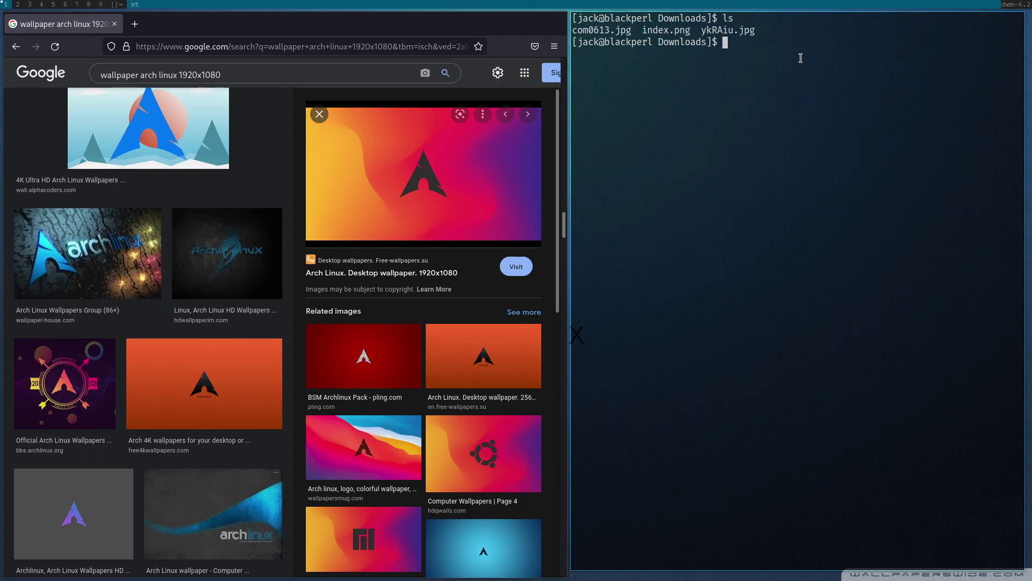
text(sxiv com0613.jpg)
key(Return)
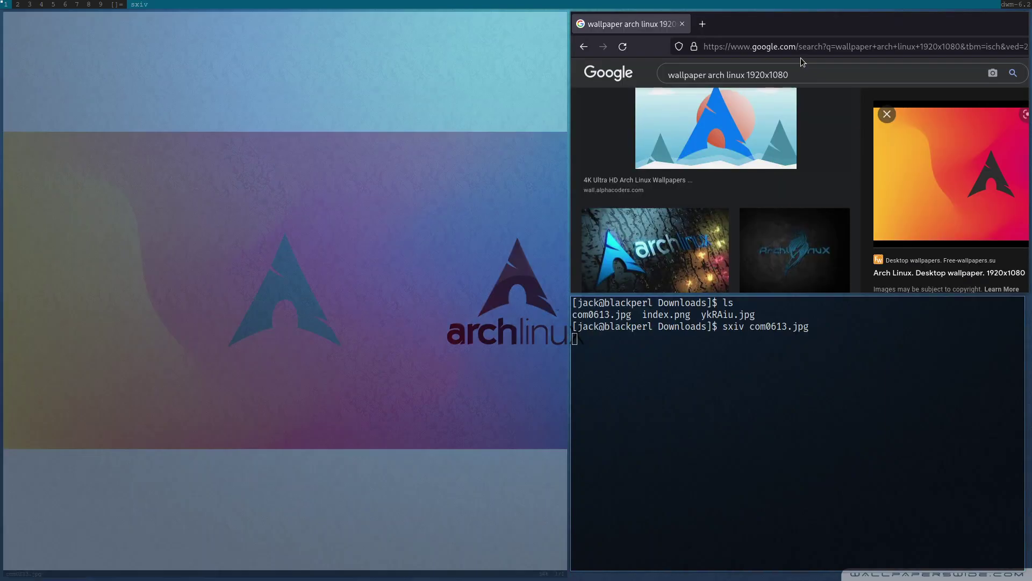
key(q)
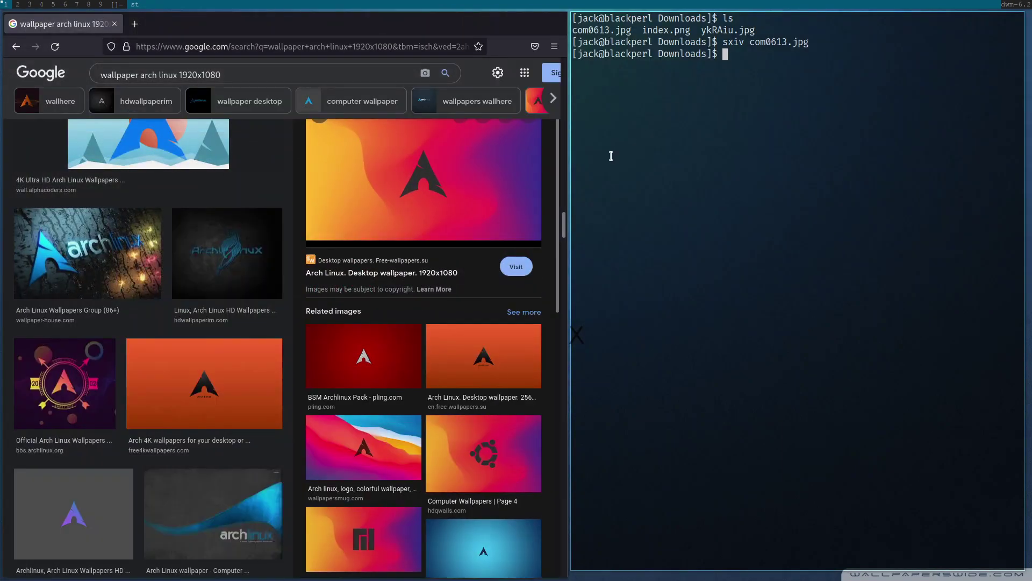
key(ctrl+l)
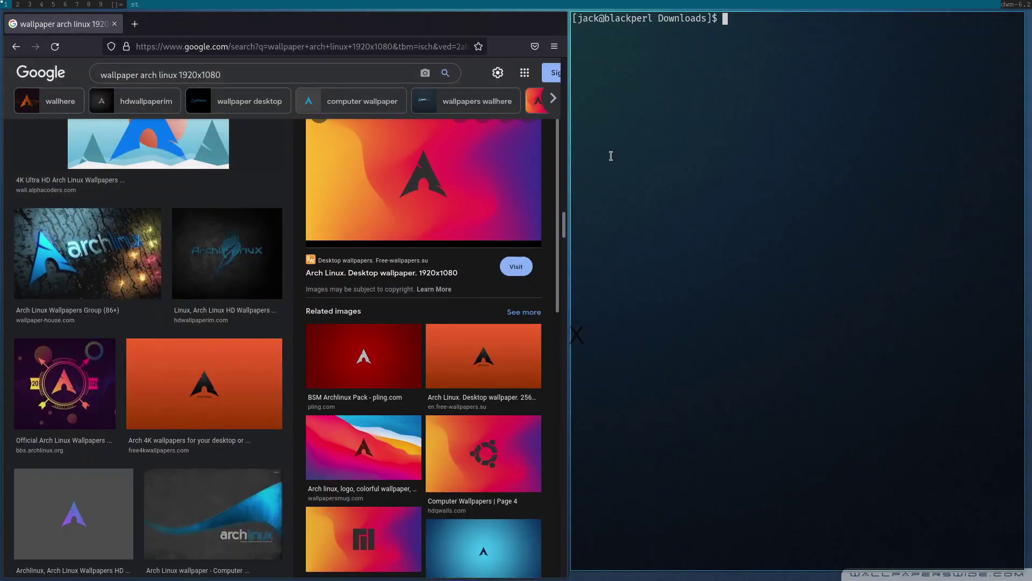
Open a new terminal on workspace 2 and try to open the nitrogen manual page.
key(super+2)
key(super+Return)
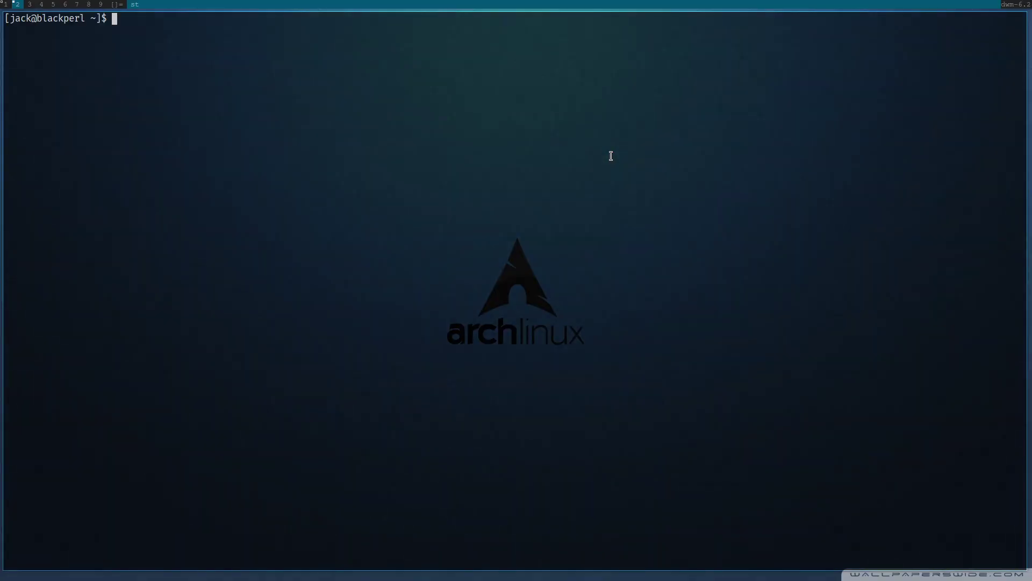
text(nitrogen)
key(BackSpace)
key(BackSpace)
key(BackSpace)
key(BackSpace)
key(BackSpace)
key(BackSpace)
key(BackSpace)
key(BackSpace)
key(BackSpace)
text(man nitrogen)
key(Return)
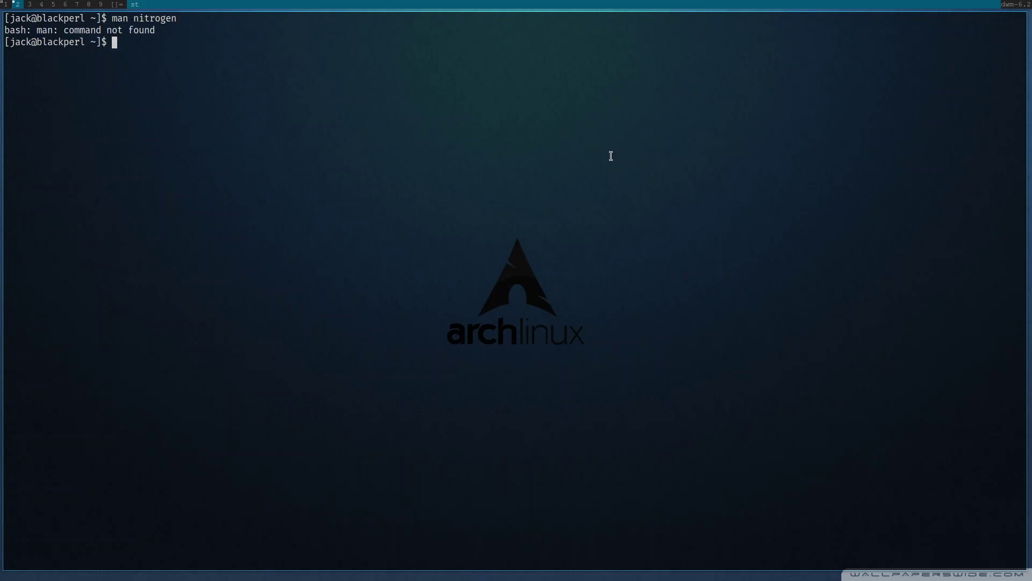
Install the man package with sudo pacman, entering the account password and accepting the default provider man-db.
text(sudo pacaman -S man)
key(Return)
key(Return)
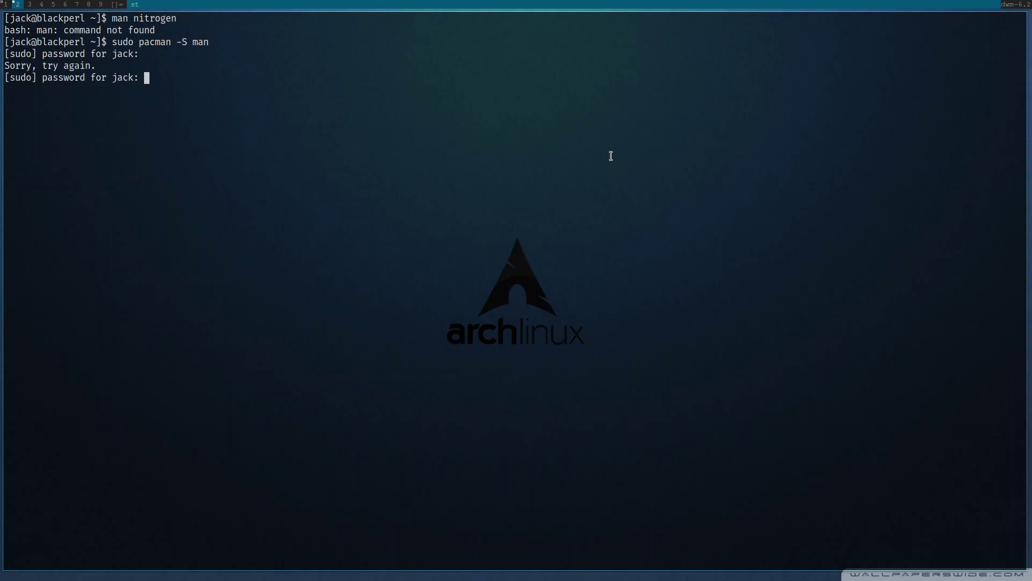
key(Return)
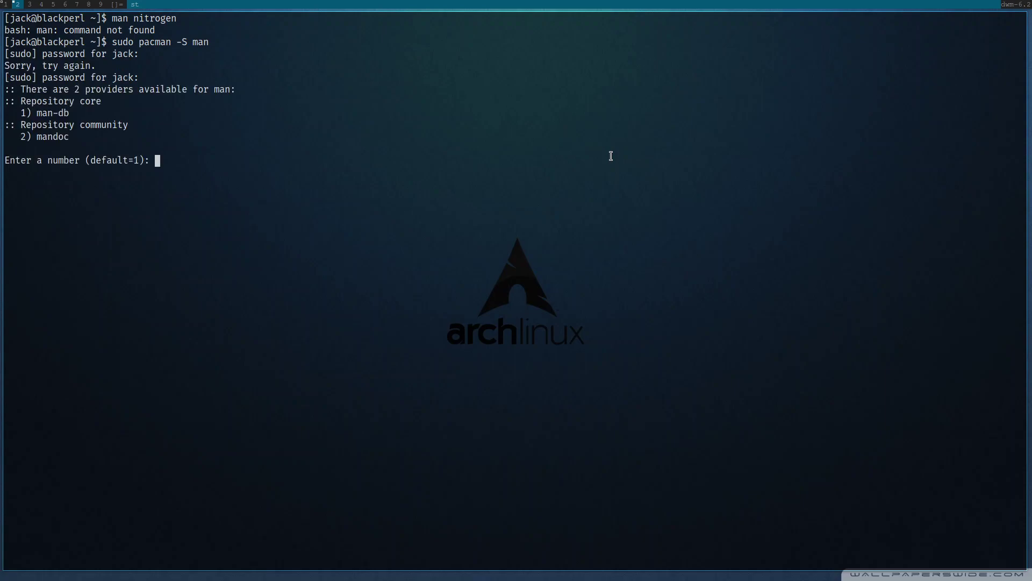
key(Return)
key(Return)
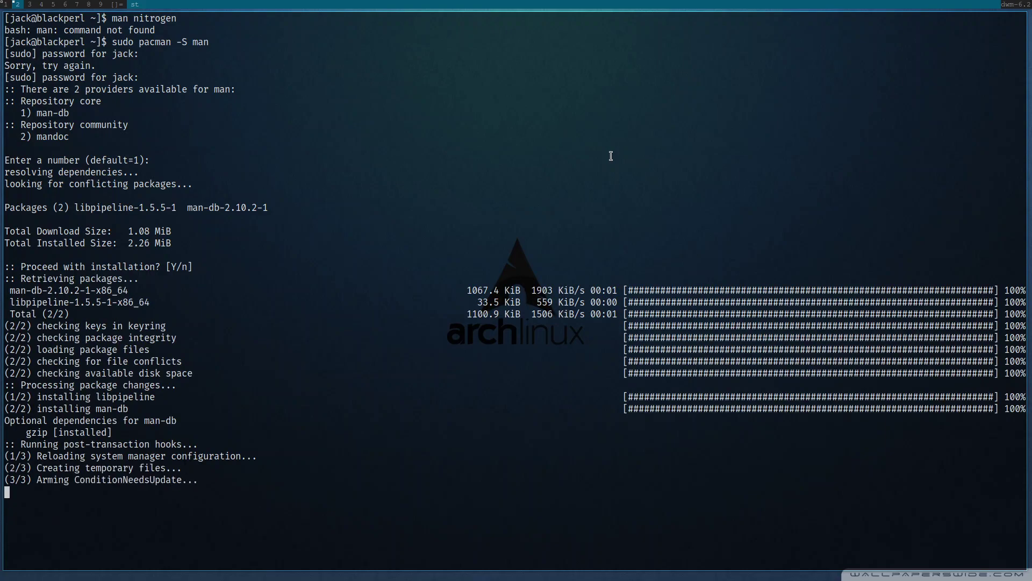
Read the nitrogen manual page for the options that set a background, then quit it and clear the terminal.
key(ctrl+l)
text(man n)
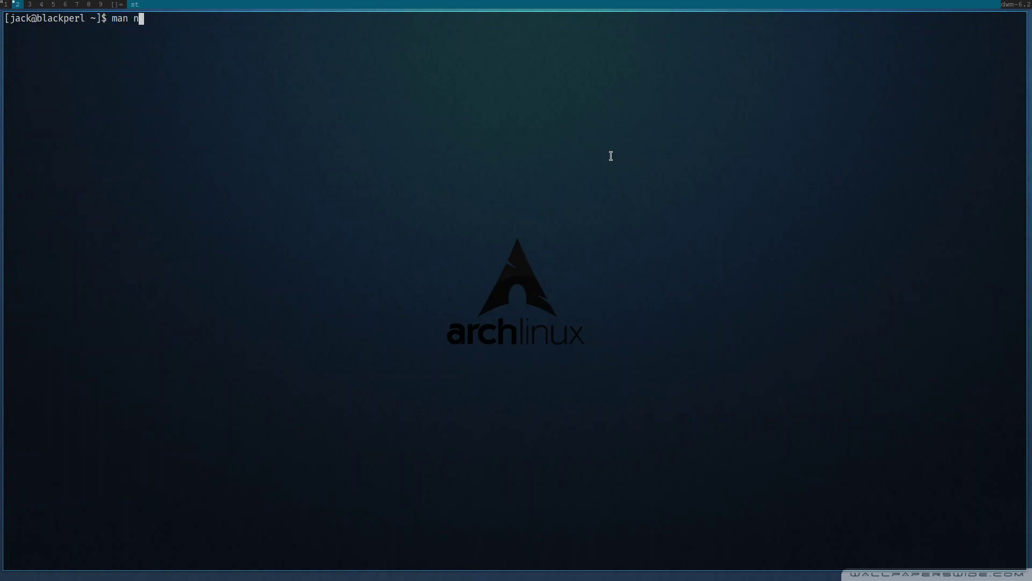
text(itrogne)
key(BackSpace)
key(BackSpace)
text(en)
key(Return)
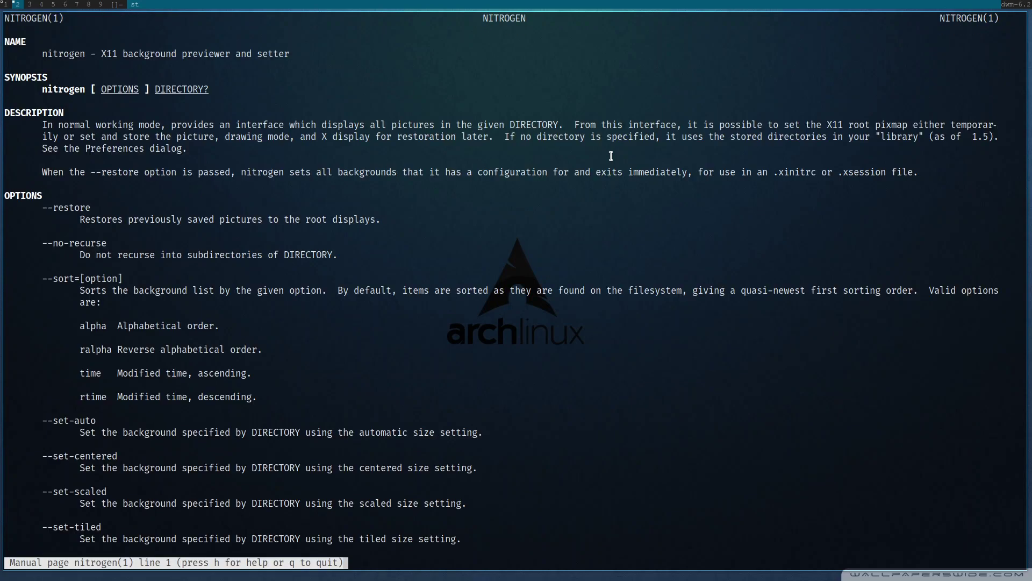
scroll(611, 156, down, 1)
scroll(611, 156, down, 7)
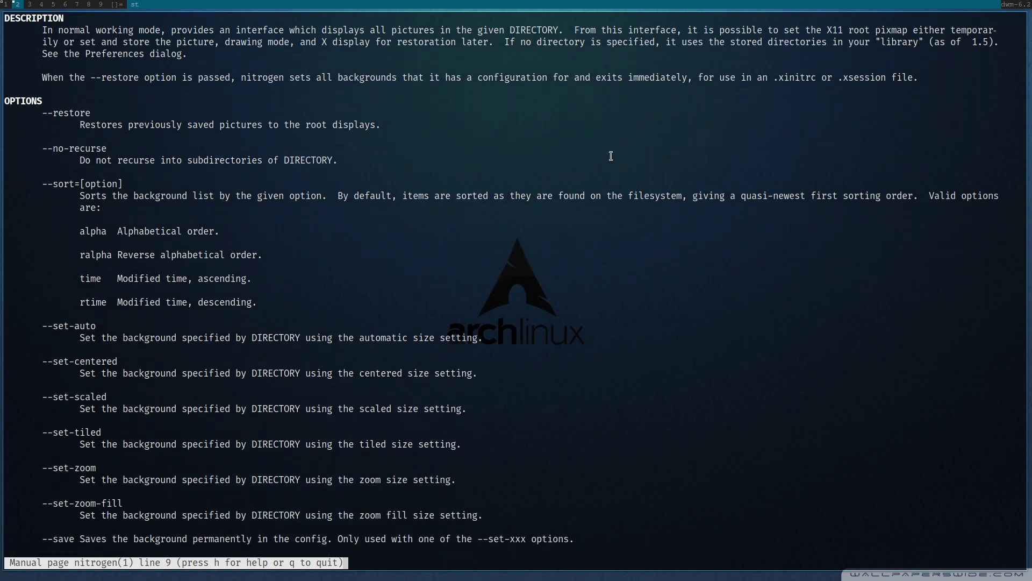
scroll(611, 156, down, 5)
scroll(611, 156, down, 8)
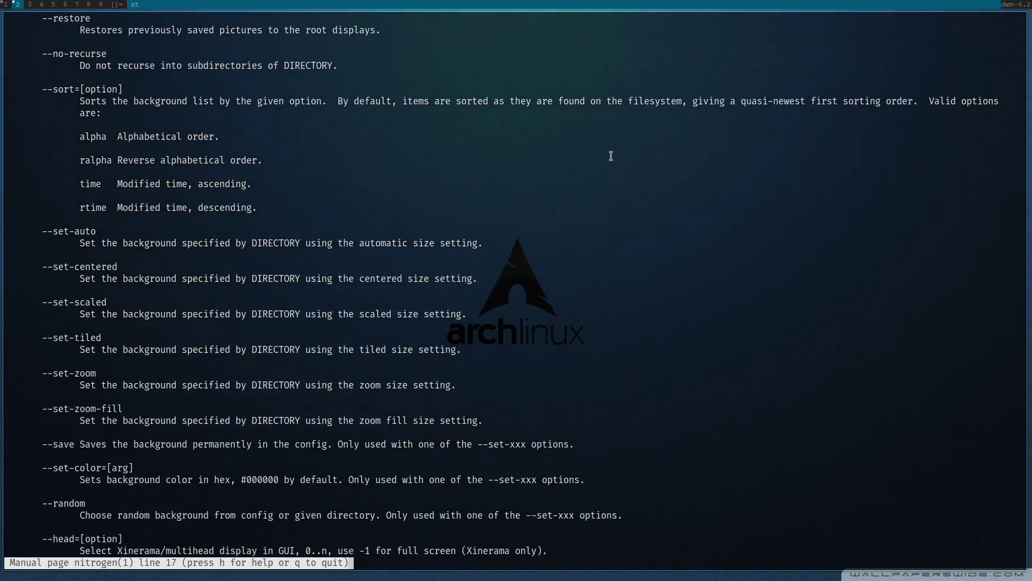
key(q)
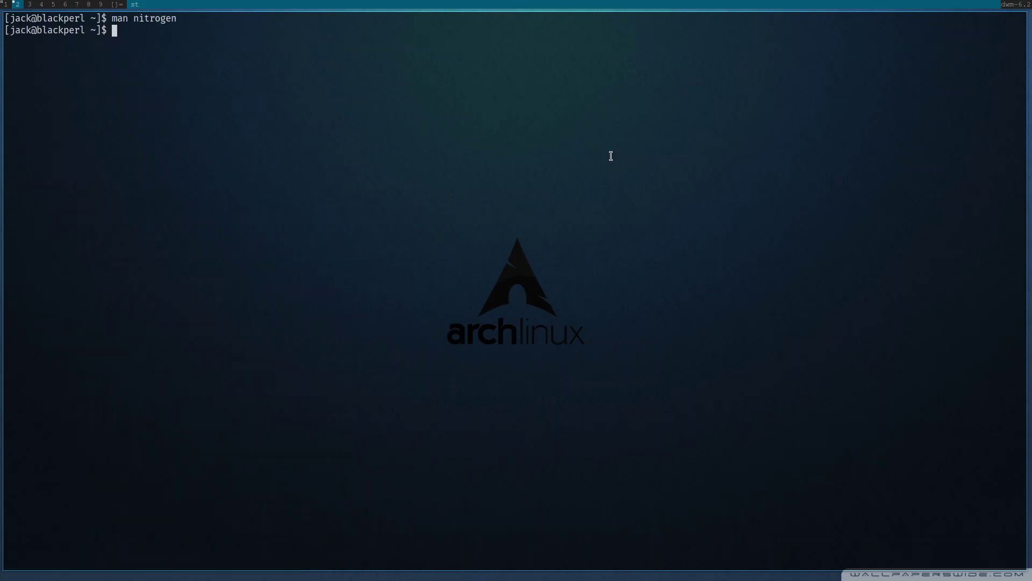
key(ctrl+l)
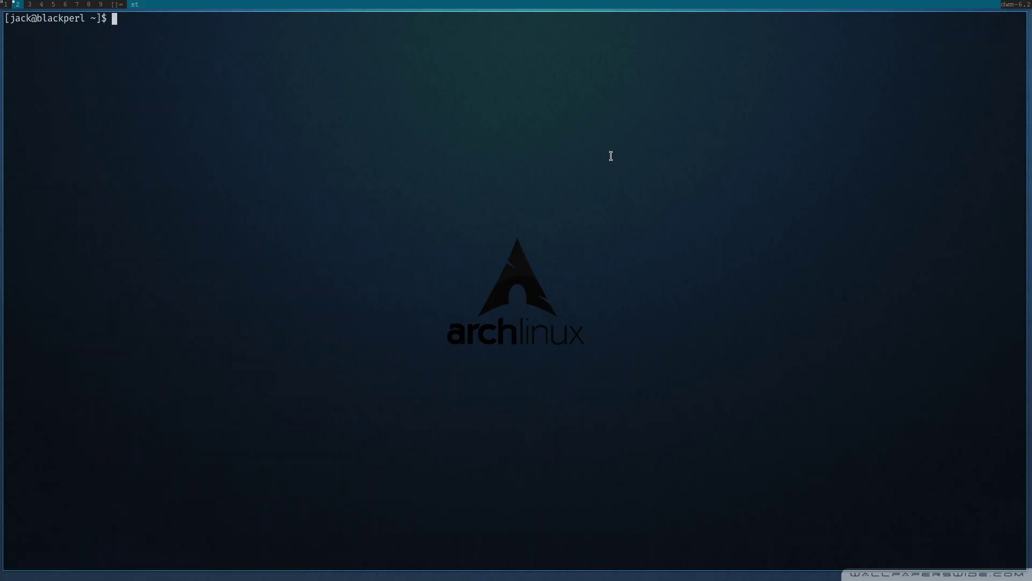
Launch nitrogen to check the wallpaper fill mode in use, then close its window.
text(nitrogen)
key(Return)
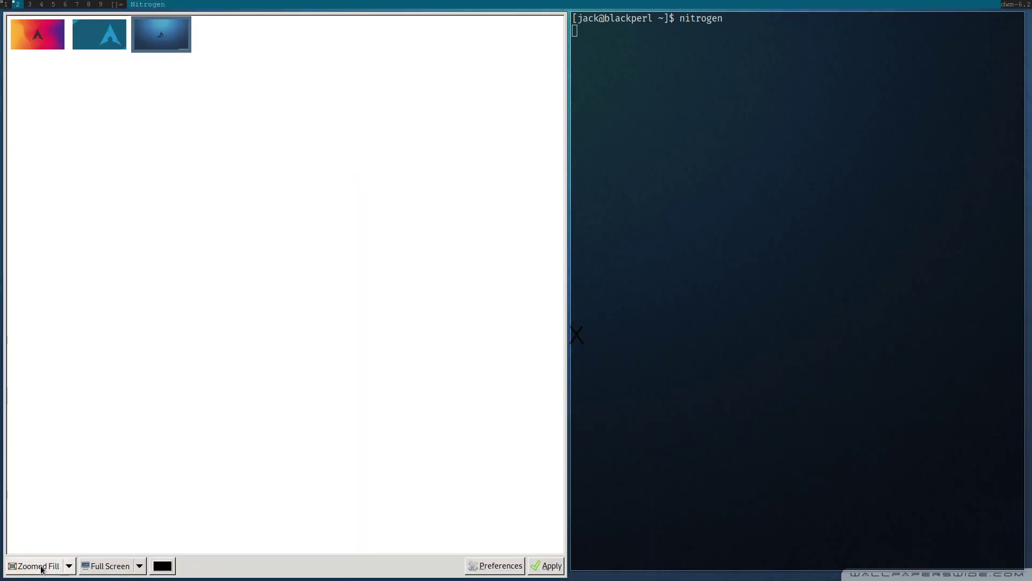
key(super+shift+c)
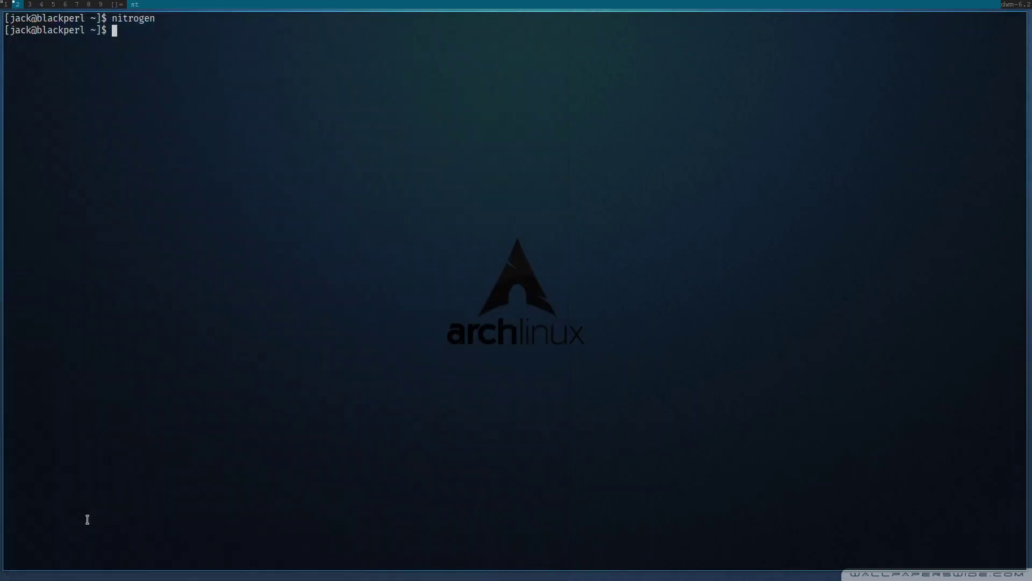
Set Downloads/com0613.jpg as the wallpaper using nitrogen's --set-zoom-fill option and close the terminal.
text(nitrogen --se)
key(BackSpace)
key(BackSpace)
key(BackSpace)
text(--set-zoom-f)
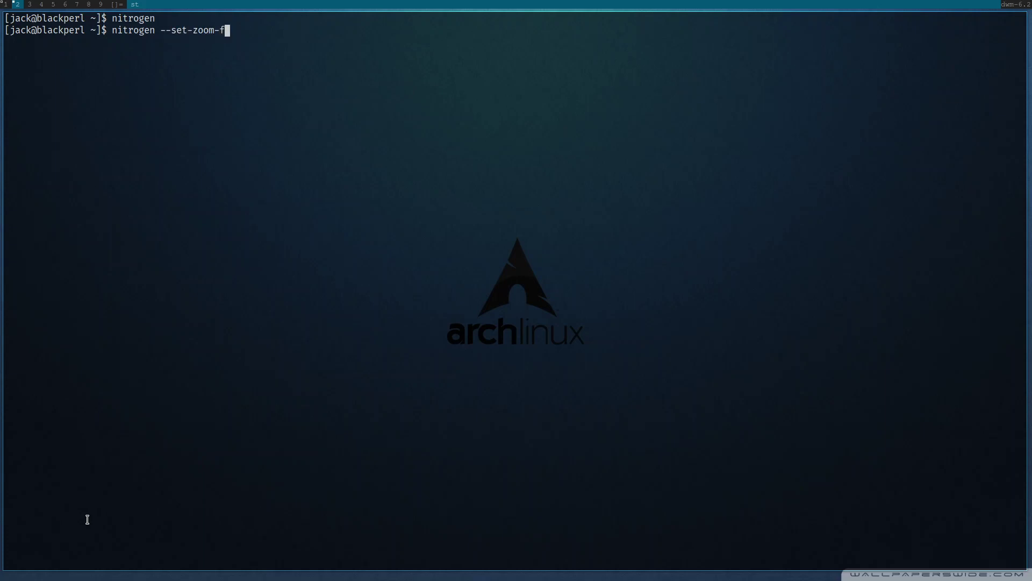
text(ill Do)
key(Tab)
text(c)
key(Tab)
key(Return)
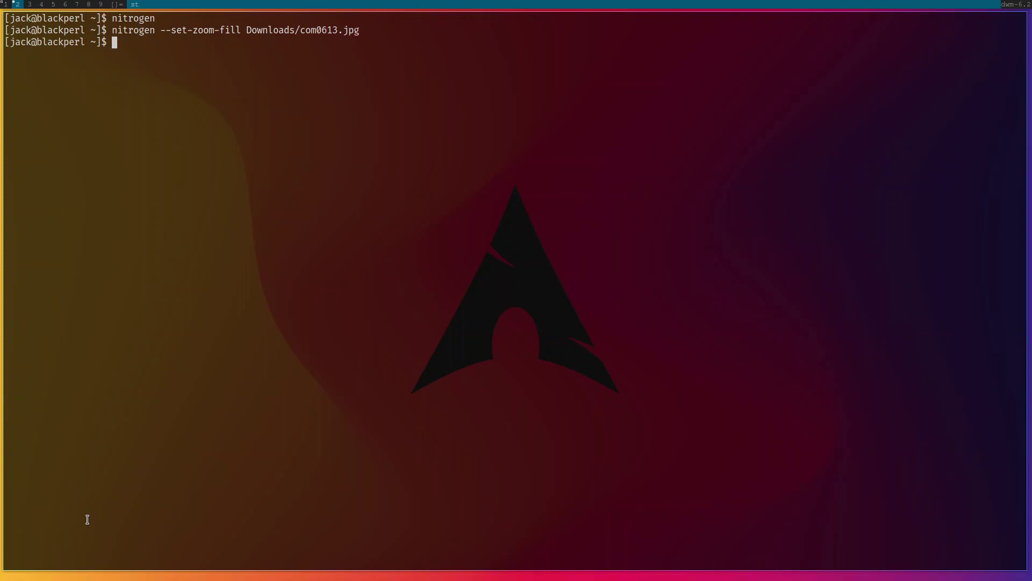
key(ctrl+d)
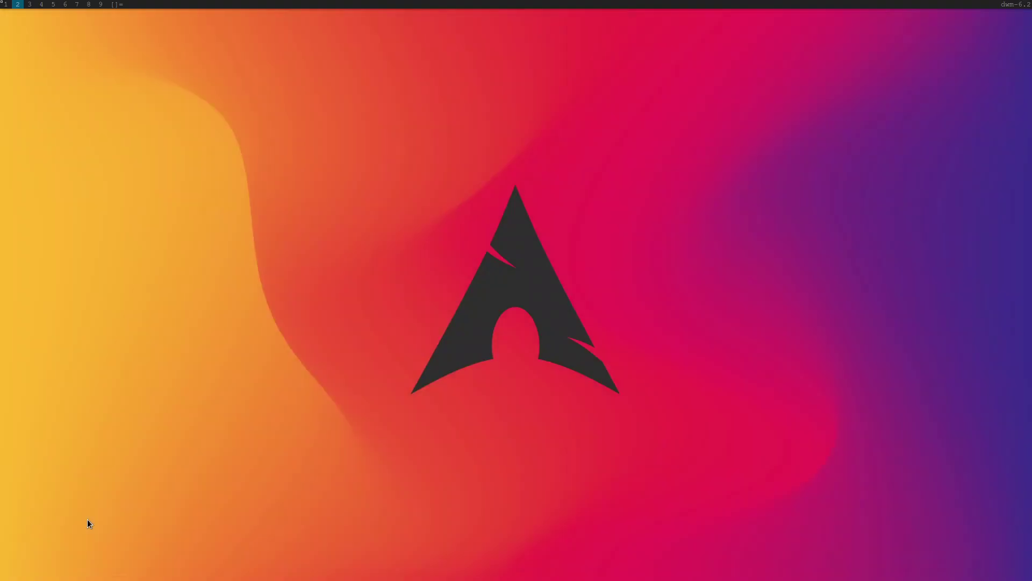